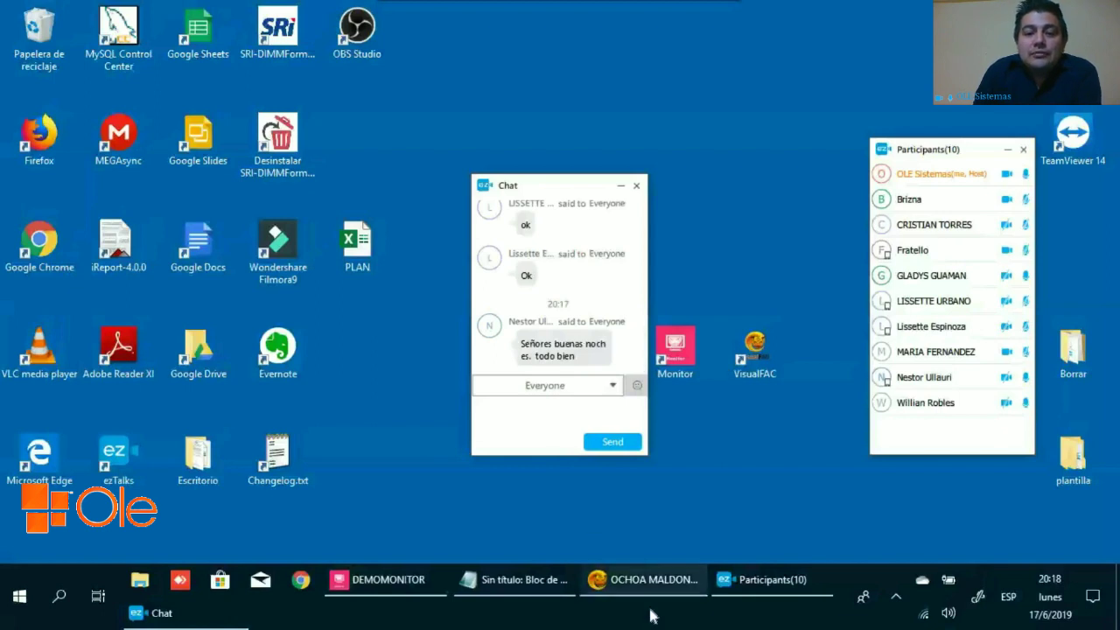
pyautogui.click(648, 579)
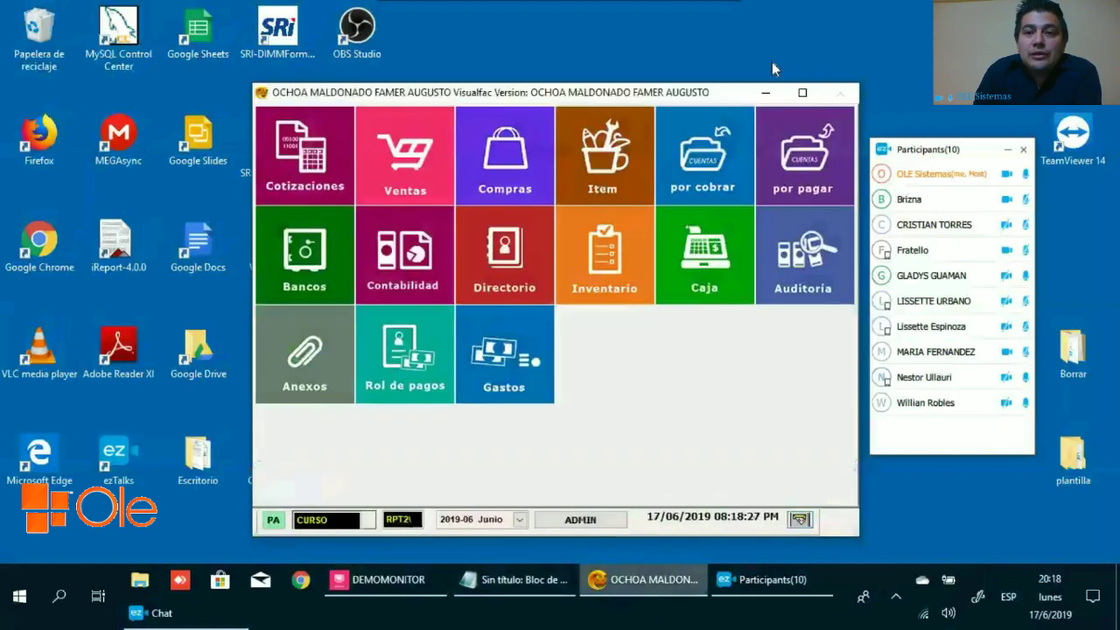
pyautogui.click(643, 581)
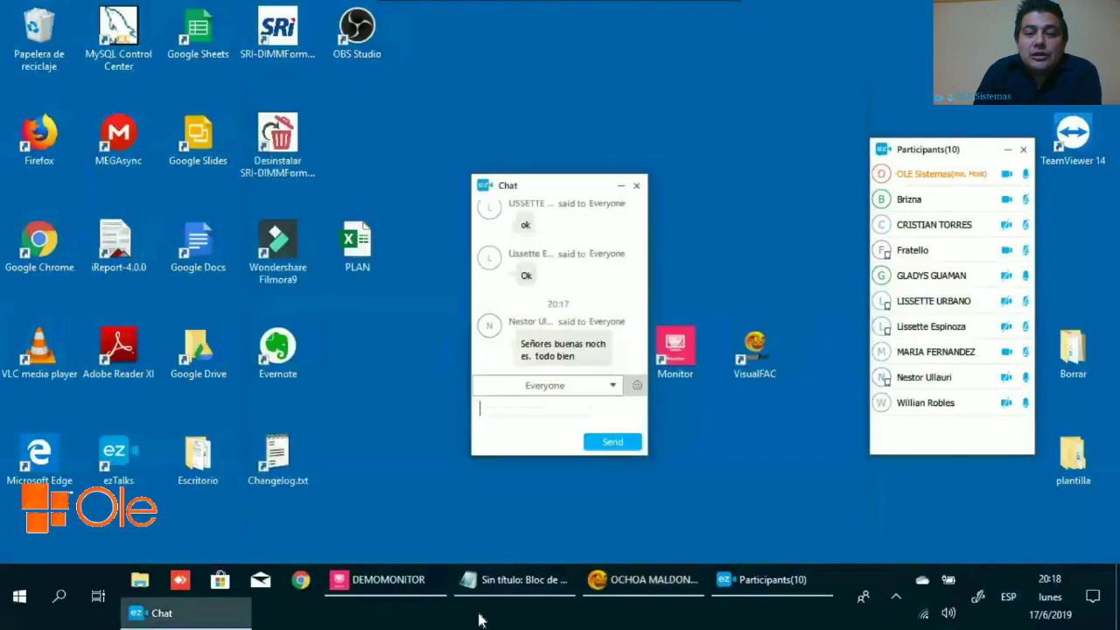
pyautogui.click(591, 595)
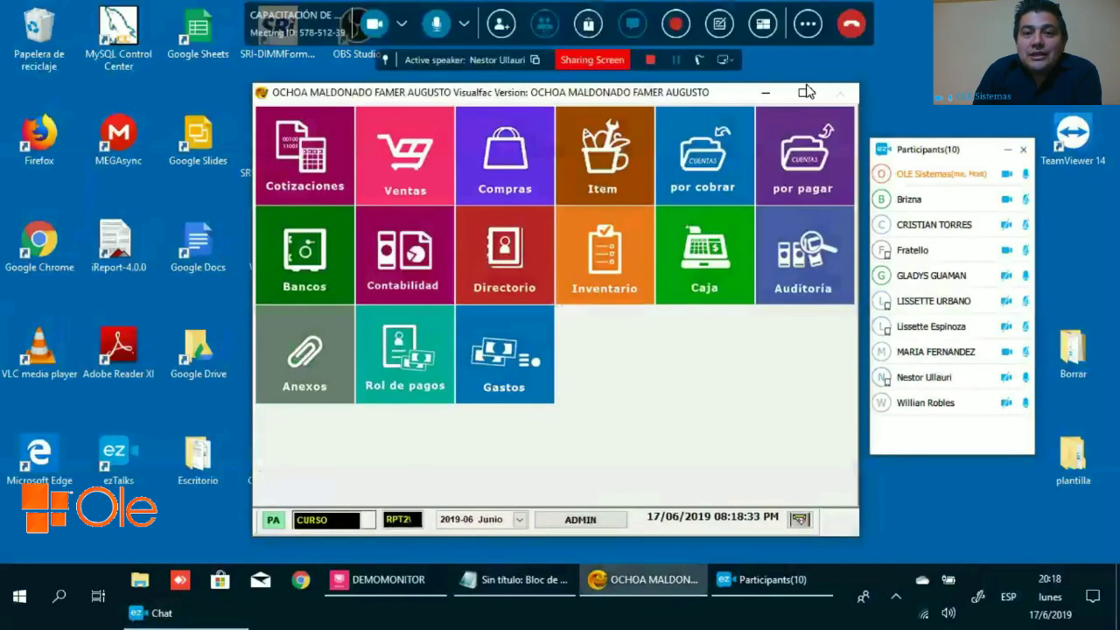
pyautogui.click(670, 597)
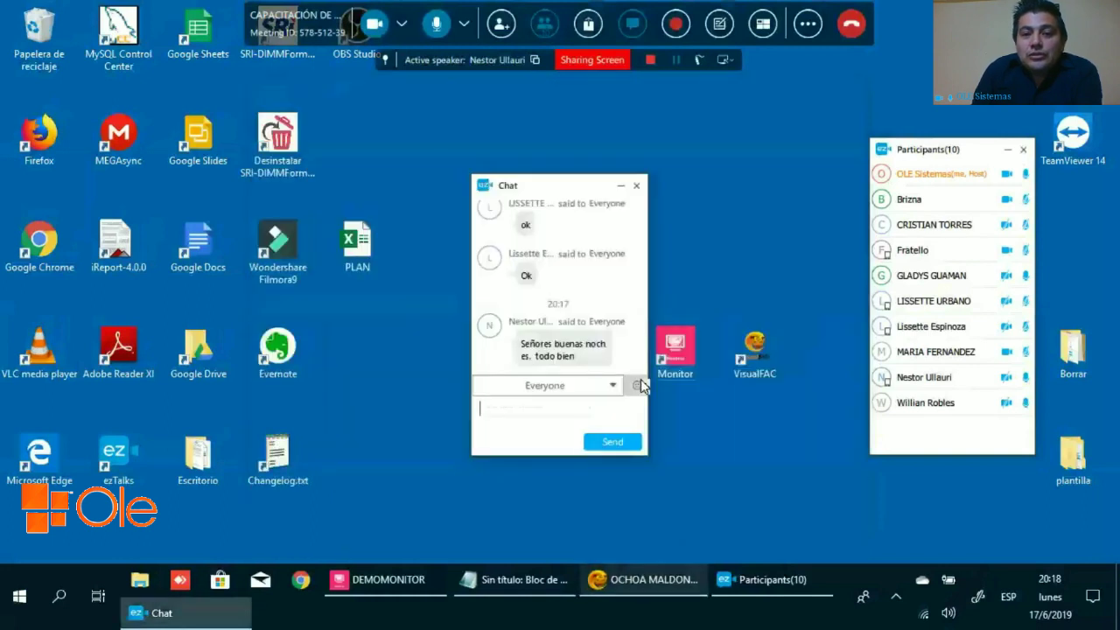
# Switch to VisualFAC, open the Bancos module and list the Banco de Machala account's movements for period 2019-03 Marzo.
pyautogui.click(651, 580)
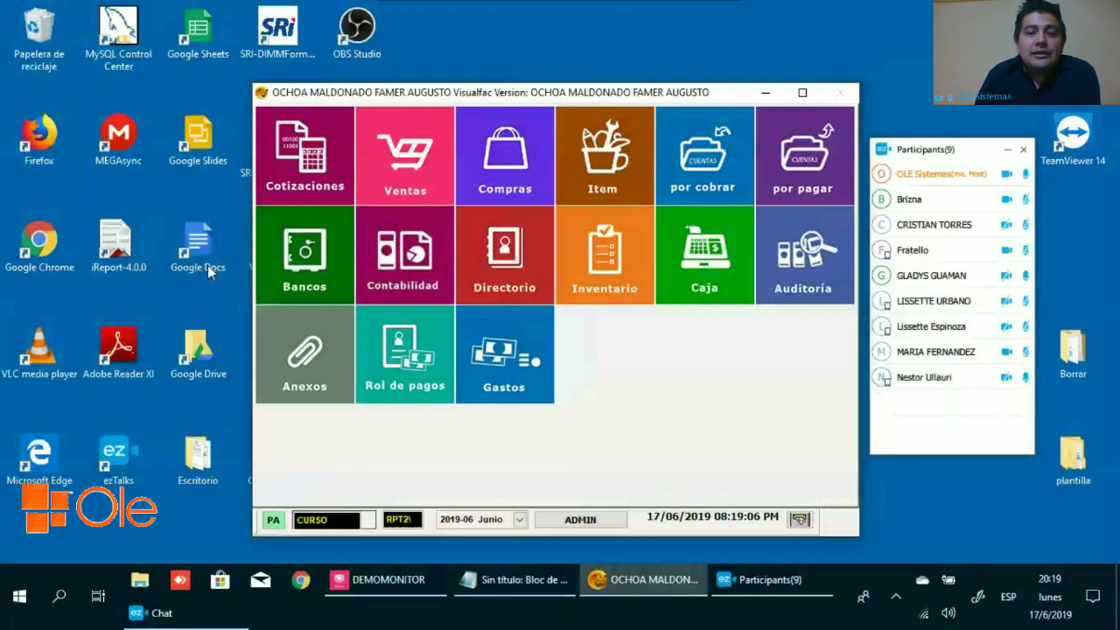
pyautogui.click(308, 254)
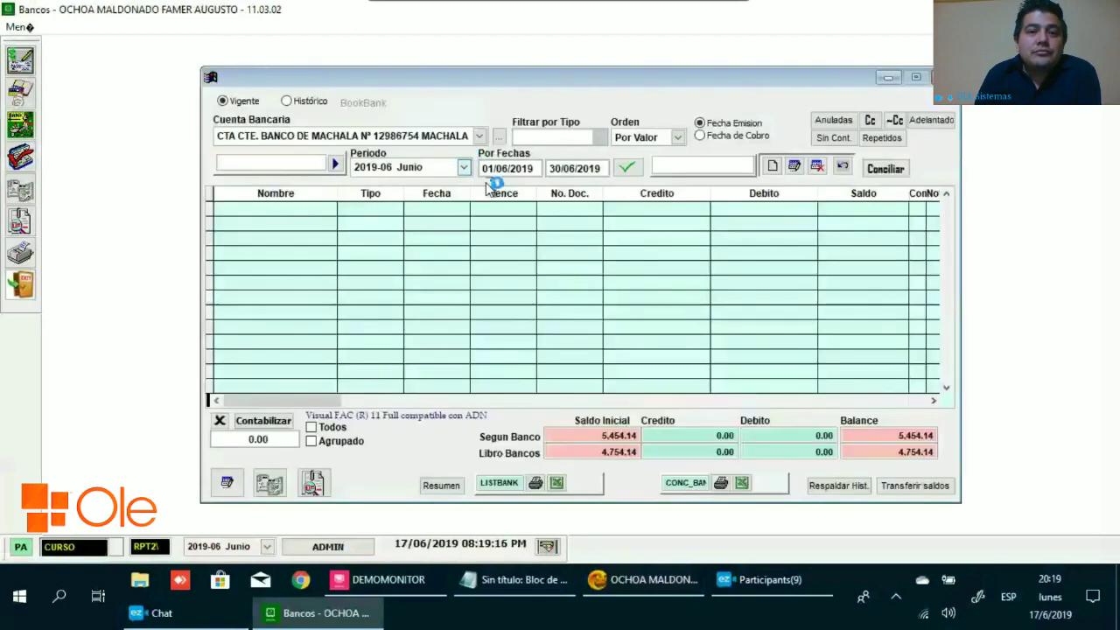
pyautogui.click(463, 166)
pyautogui.scroll(1, 411, 210)
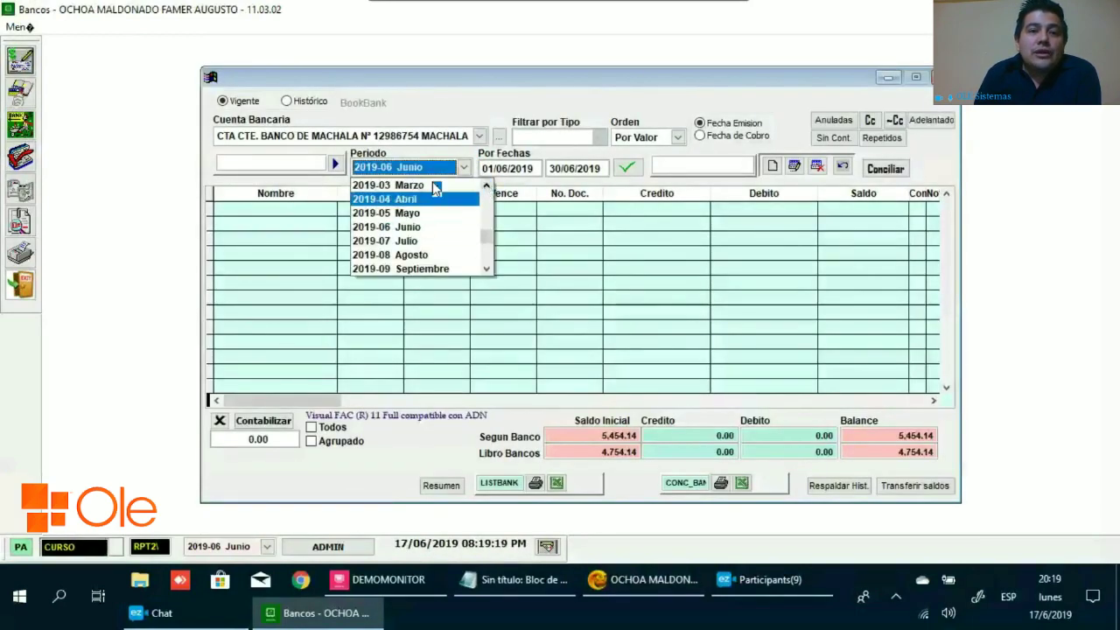
pyautogui.press('Return')
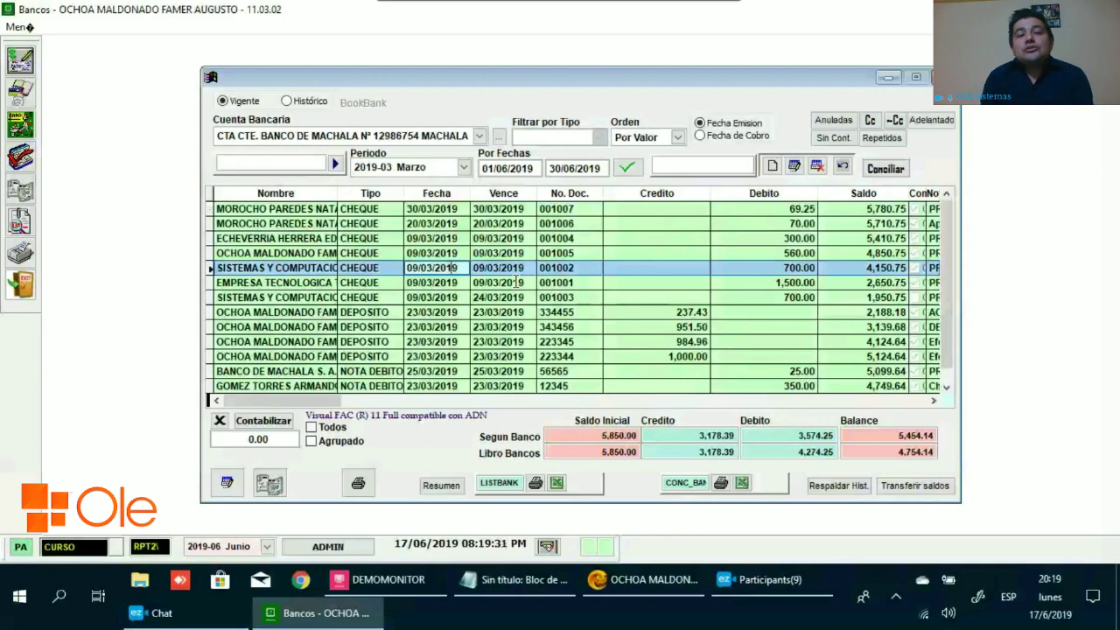
pyautogui.click(454, 226)
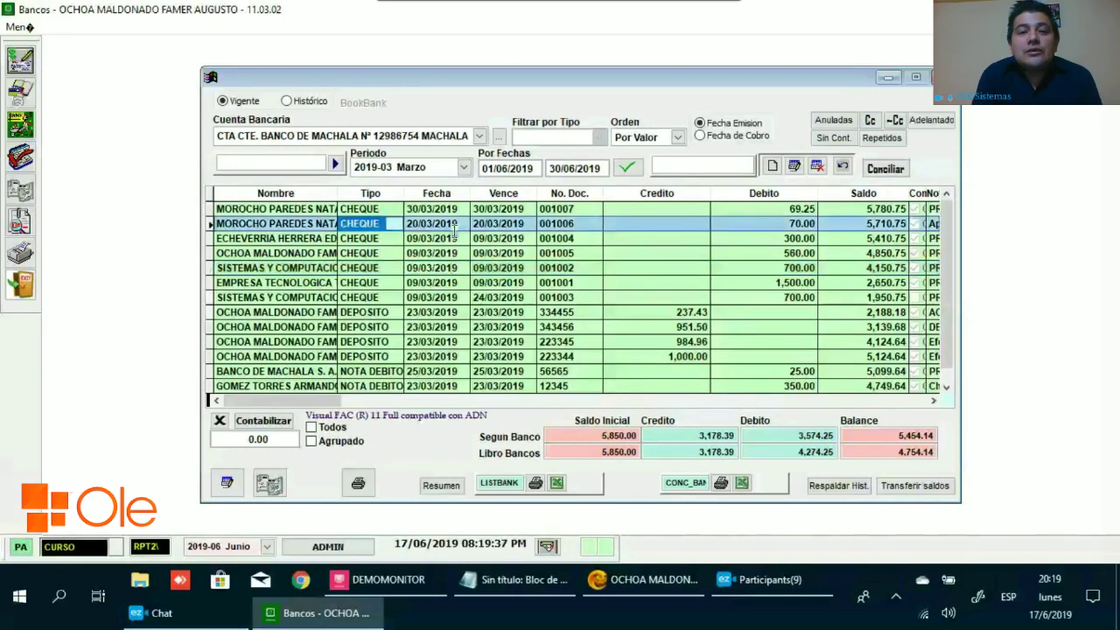
pyautogui.click(454, 235)
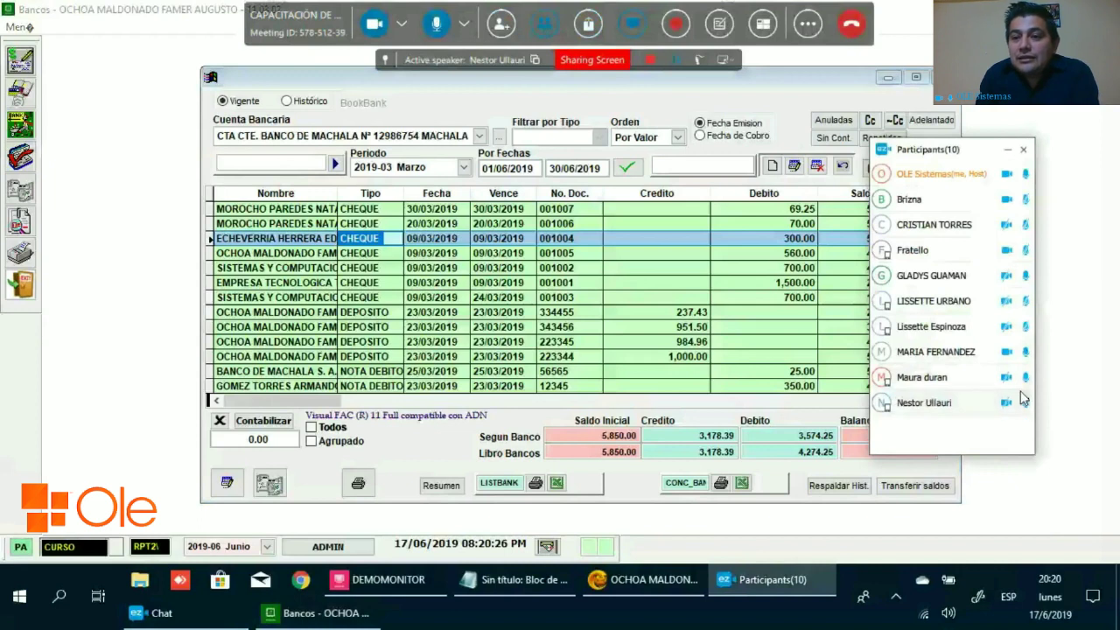
# Mute the attendees whose microphones are still open in the ezTalks participants list.
pyautogui.click(1022, 378)
pyautogui.click(986, 373)
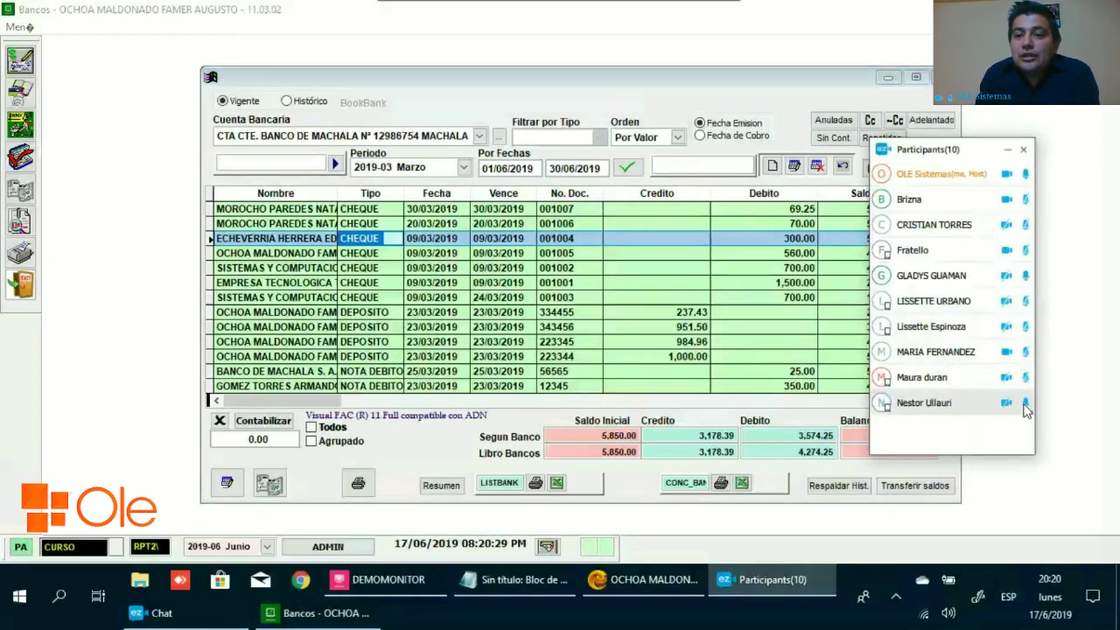
pyautogui.click(1026, 410)
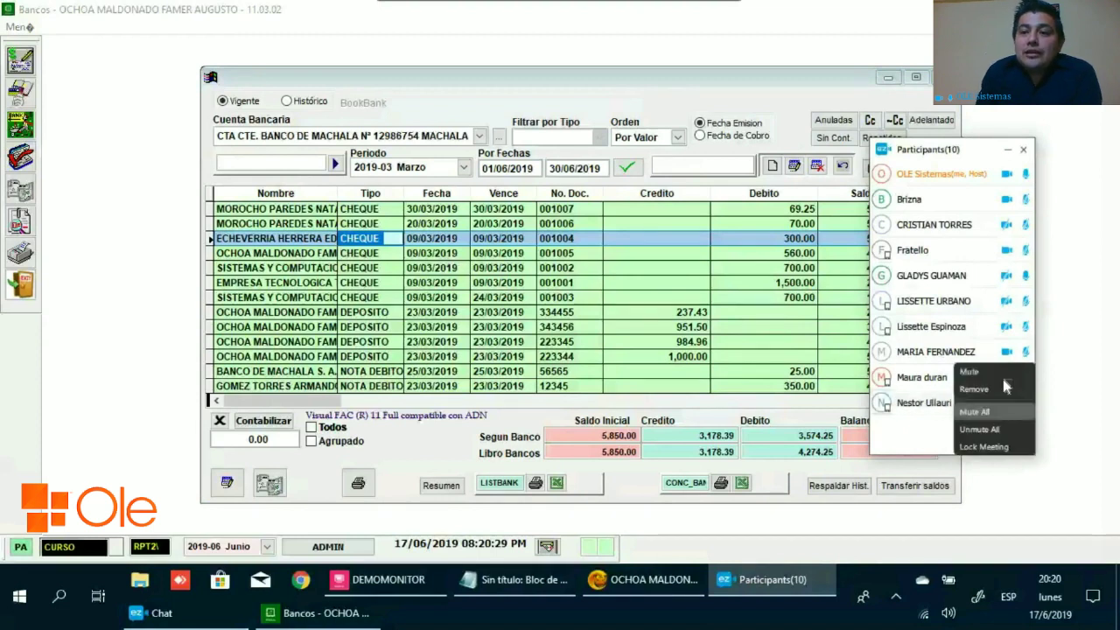
pyautogui.click(988, 369)
pyautogui.click(994, 288)
# Open the source voucher of the 700.00 Sistemas y Computación cheque due 09/03/2019, review its invoice and cheque lines, and close it.
pyautogui.click(411, 265)
pyautogui.click(389, 268)
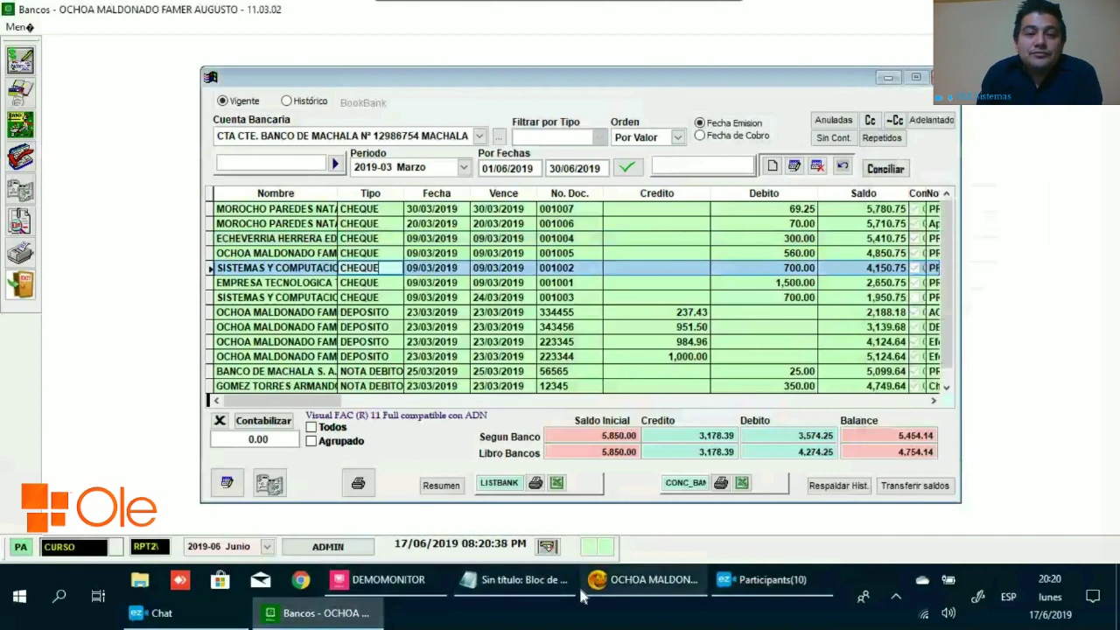
pyautogui.click(269, 484)
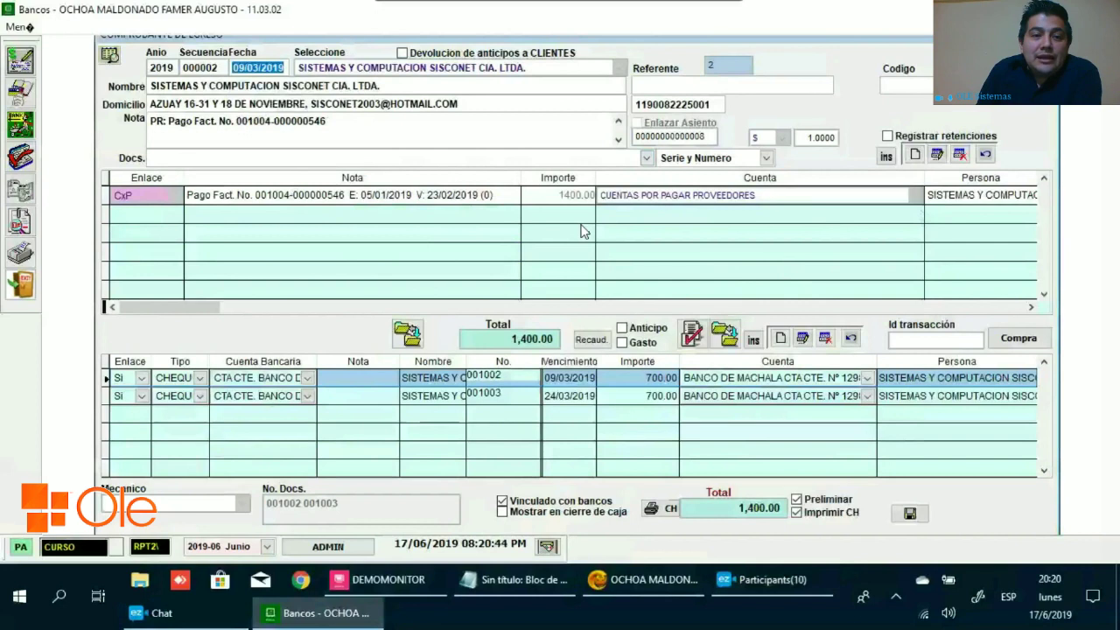
pyautogui.click(466, 197)
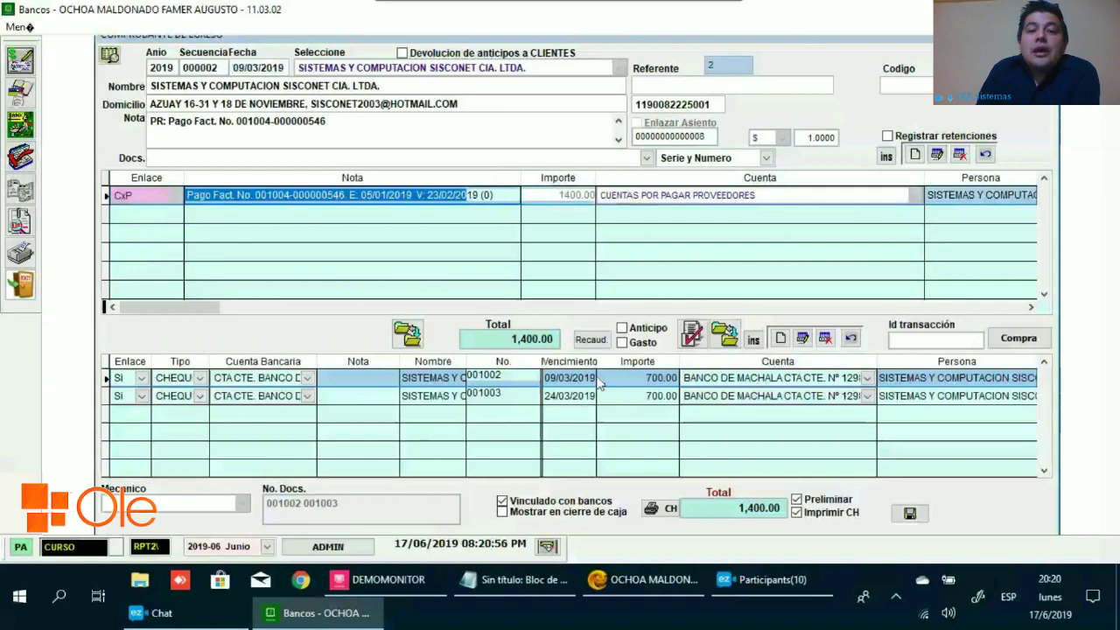
pyautogui.click(570, 381)
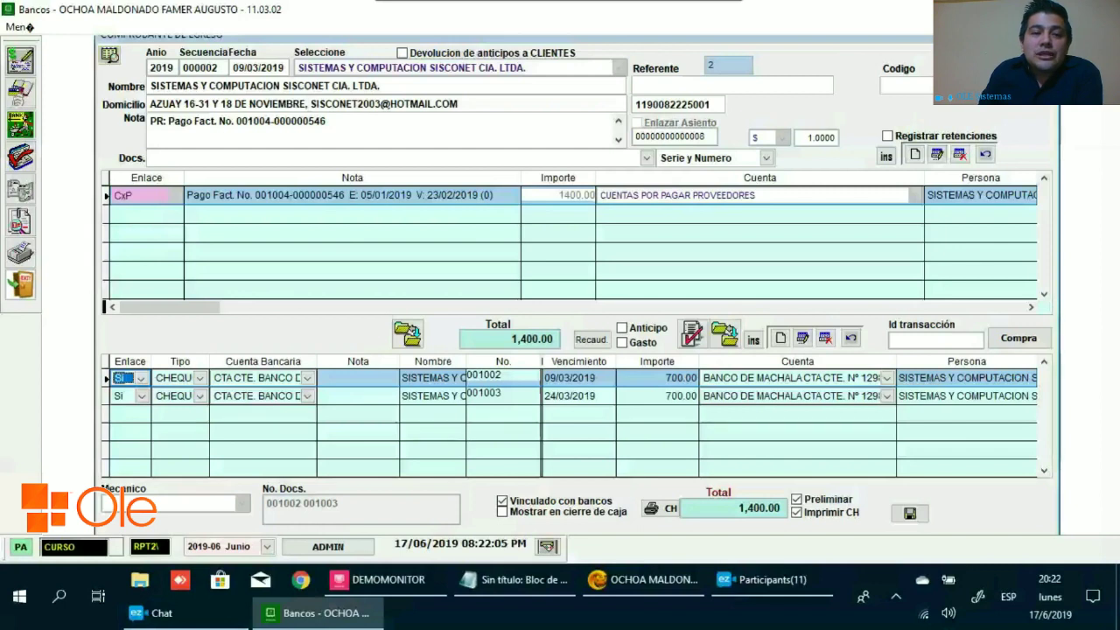
pyautogui.press('Escape')
pyautogui.press('Escape')
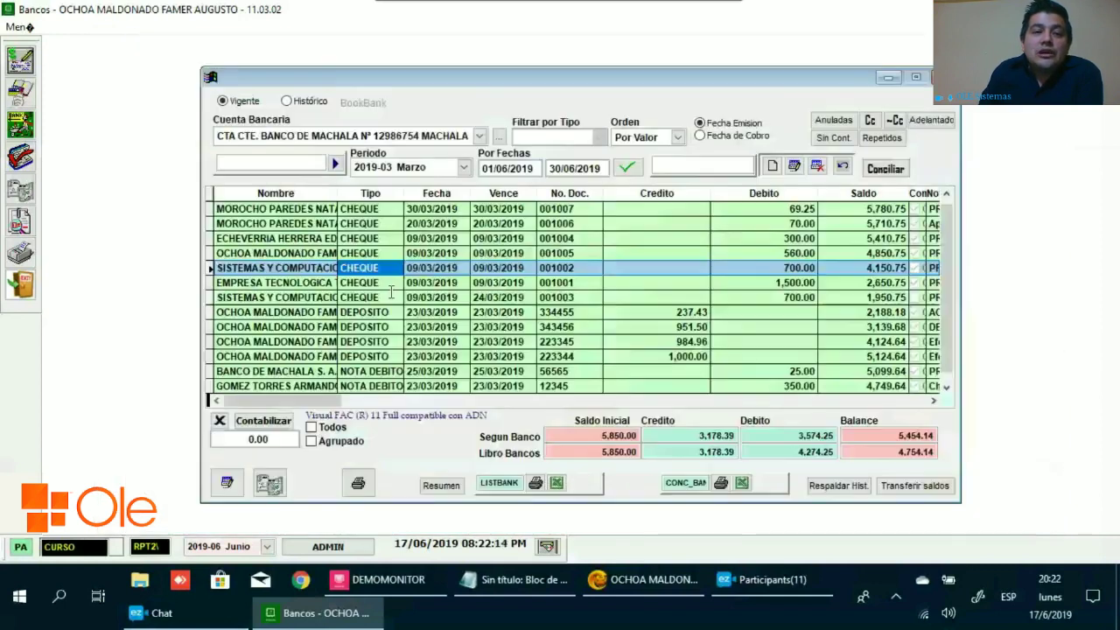
# Open the source voucher of the 560.00 cheque dated 09/03/2019, review its salary payment entry, and return to the bank movements.
pyautogui.click(384, 226)
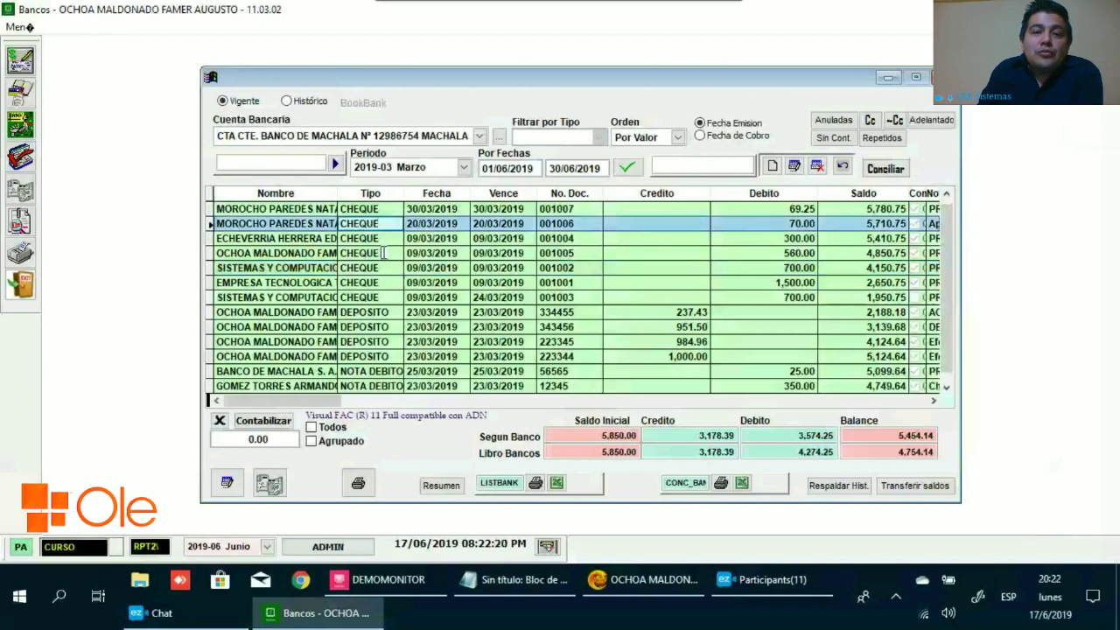
pyautogui.click(383, 253)
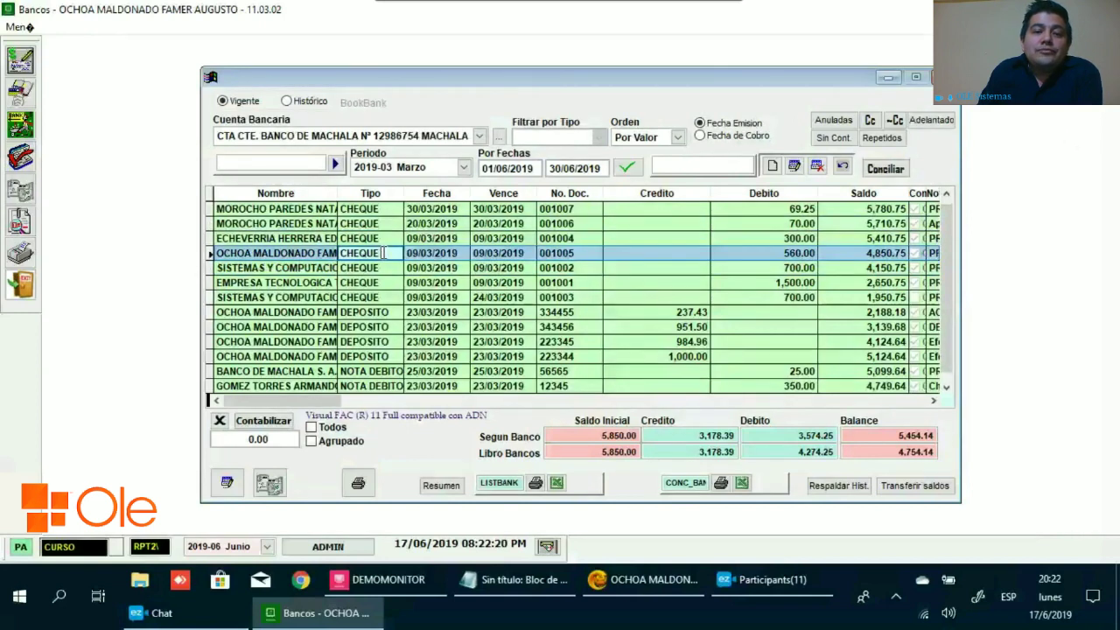
pyautogui.click(272, 483)
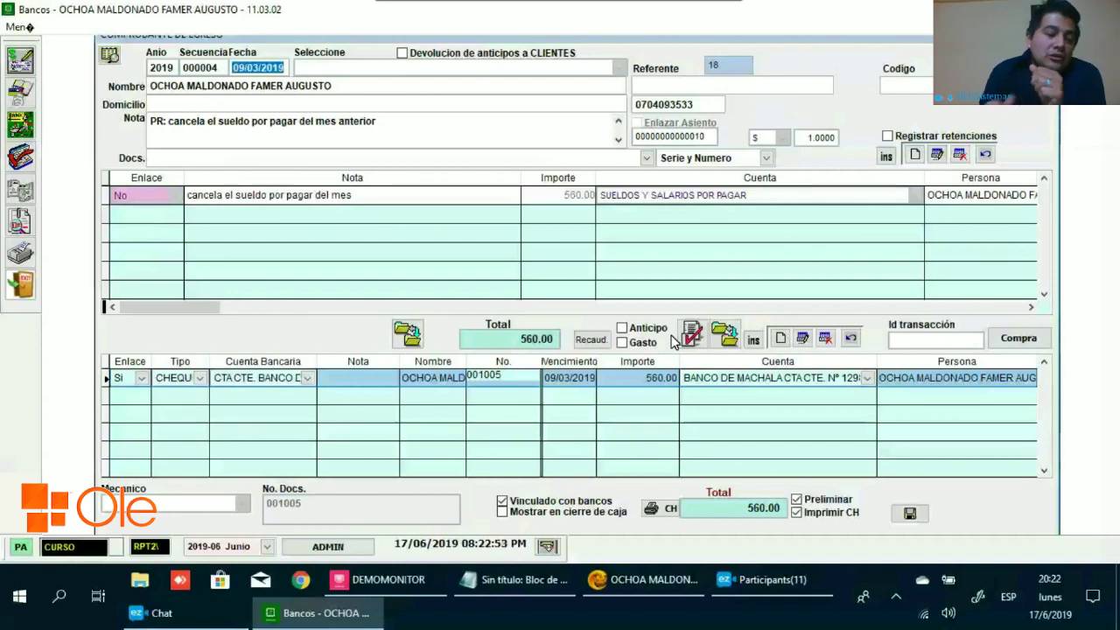
pyautogui.press('Escape')
pyautogui.press('Return')
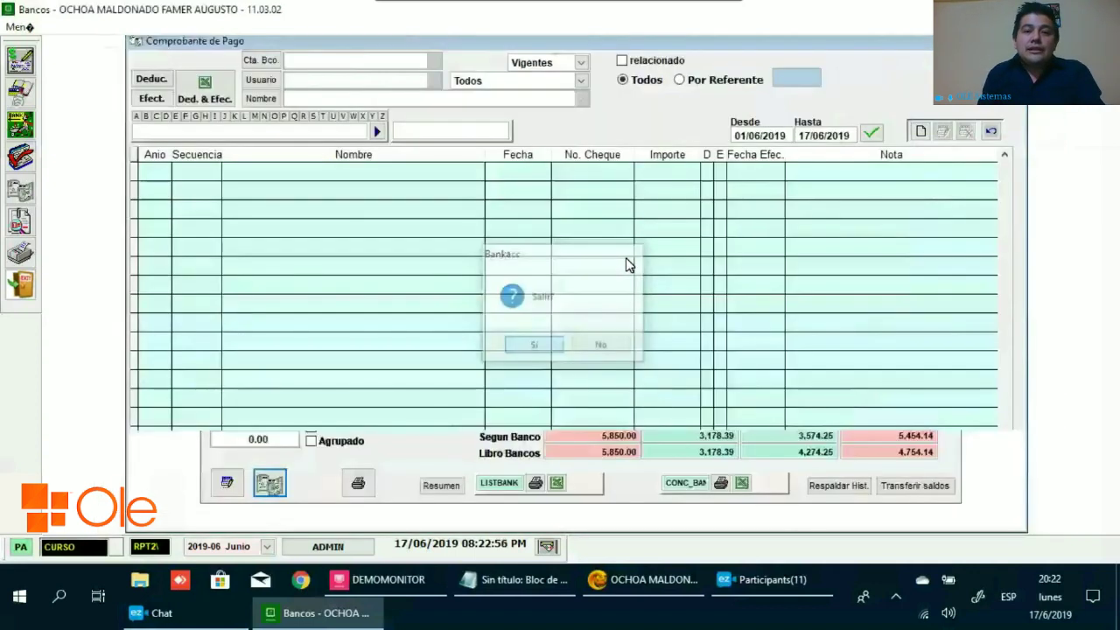
pyautogui.press('Escape')
pyautogui.press('Return')
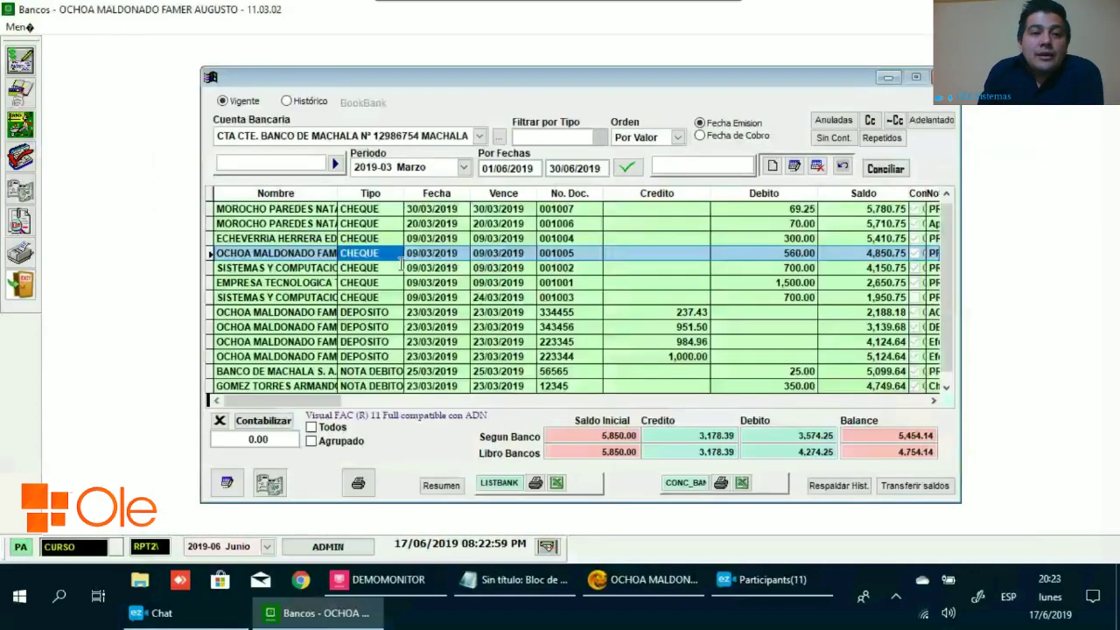
# Open the source voucher of the 25.00 Banco de Machala debit note dated 25/03/2019 to review its expense entry.
pyautogui.click(359, 282)
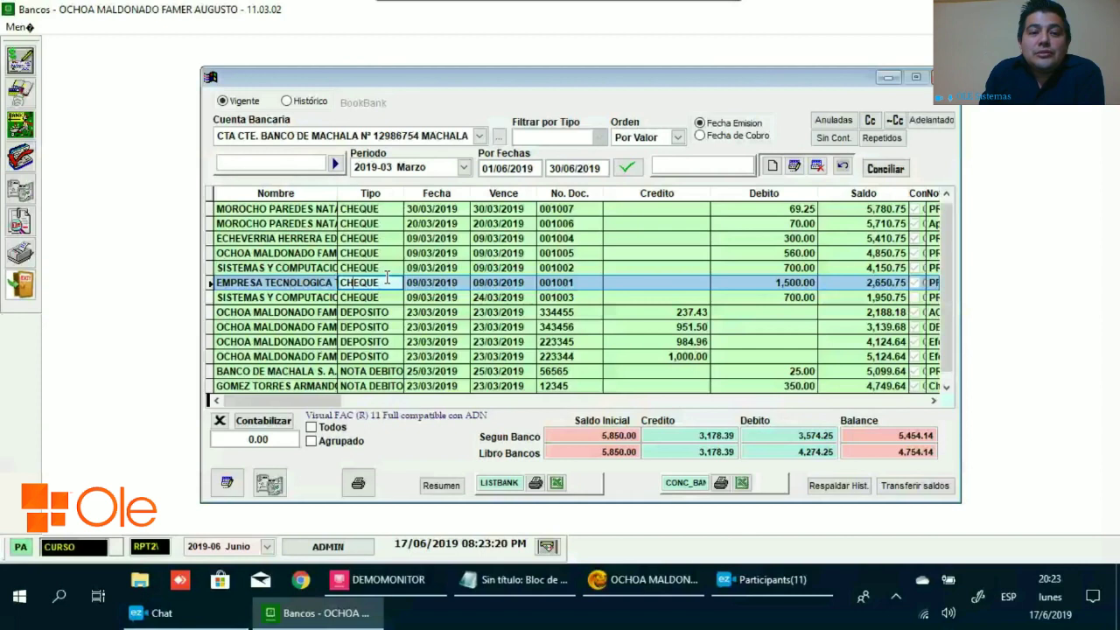
pyautogui.click(387, 371)
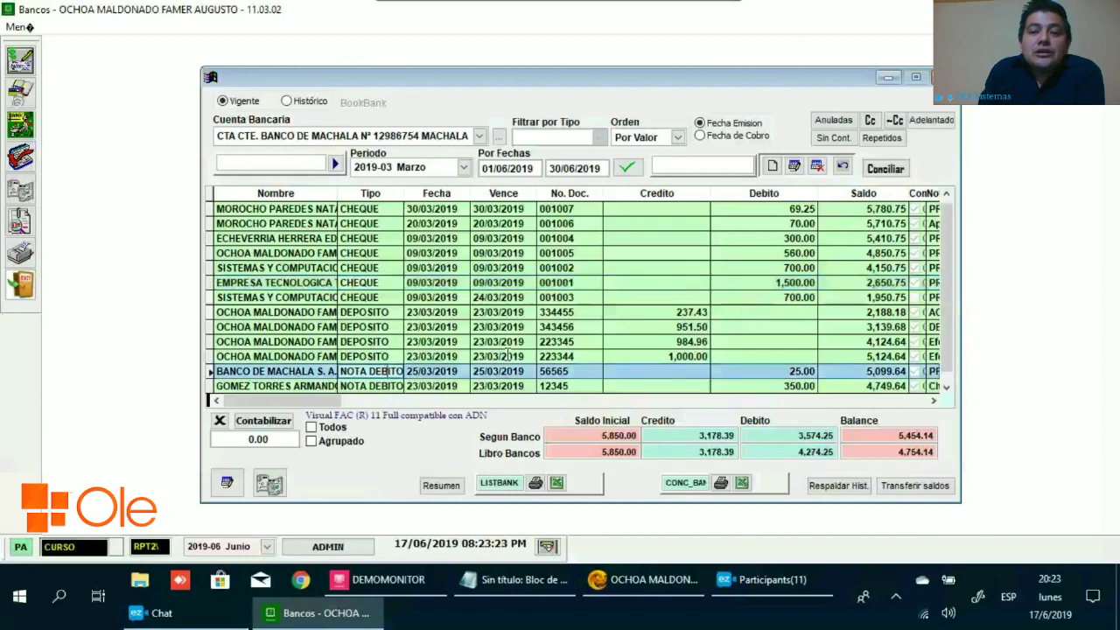
pyautogui.scroll(-1, 507, 354)
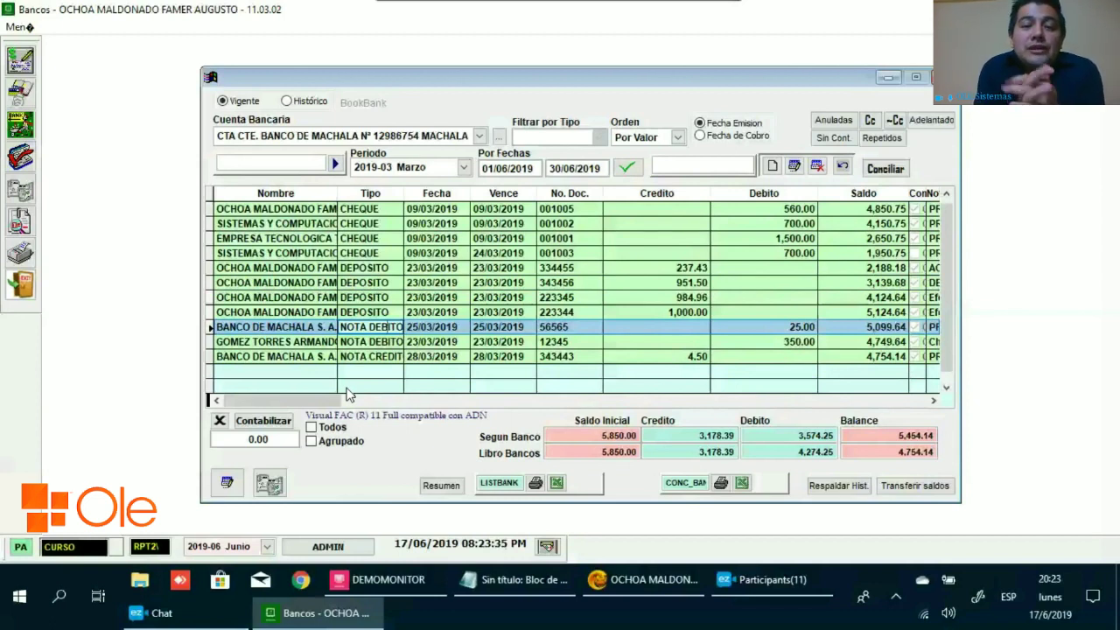
pyautogui.click(269, 483)
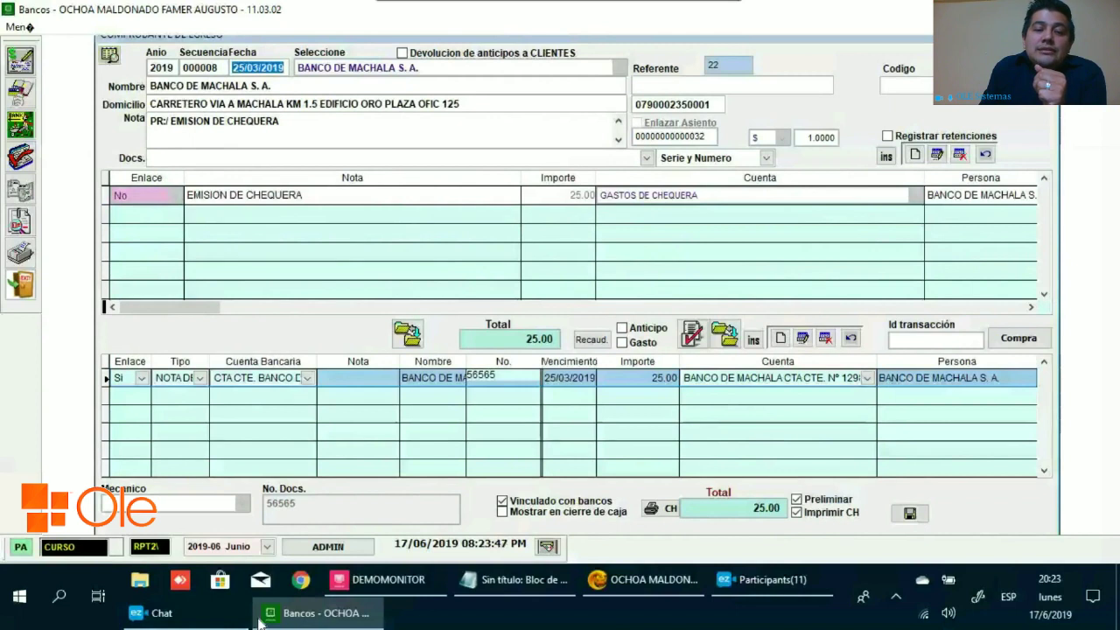
# Check the ezTalks meeting chat and mute the last attendee in the participants list.
pyautogui.click(186, 623)
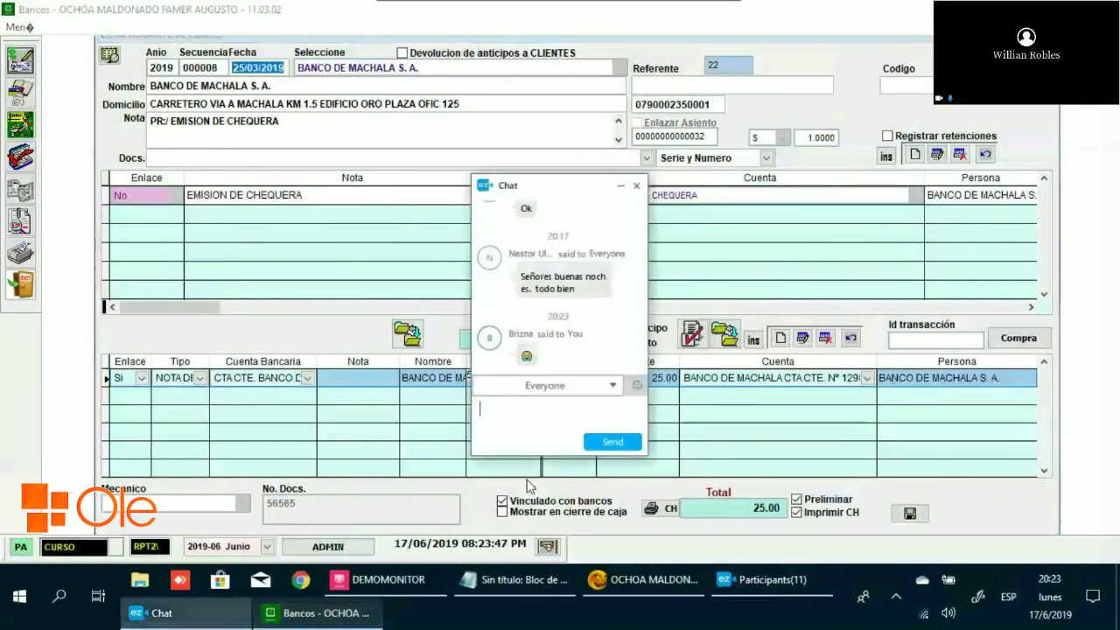
pyautogui.click(621, 184)
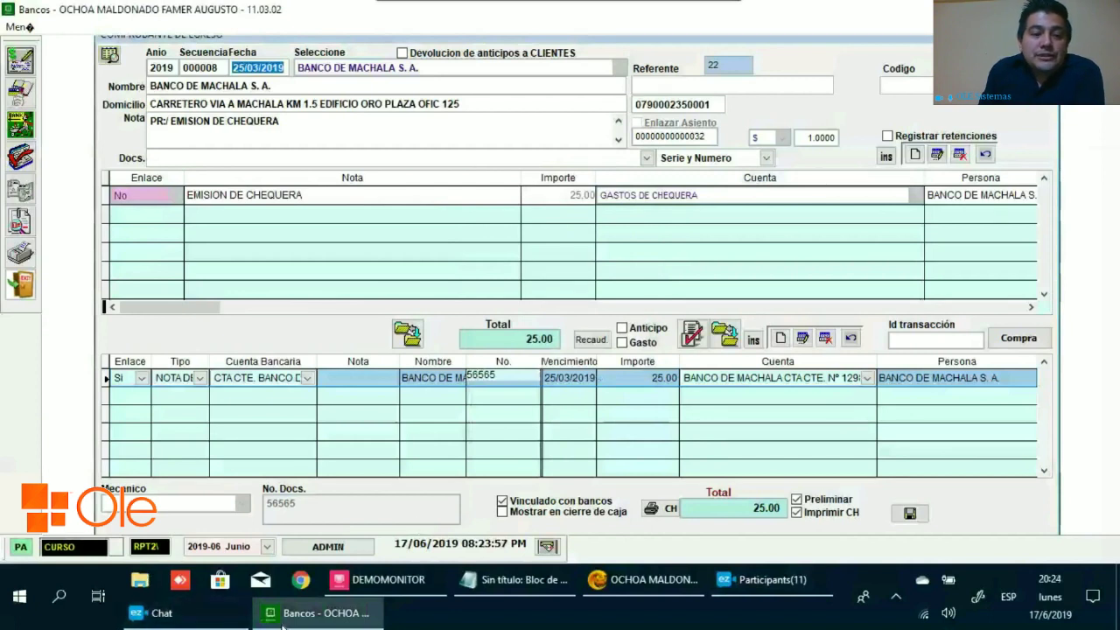
pyautogui.click(162, 612)
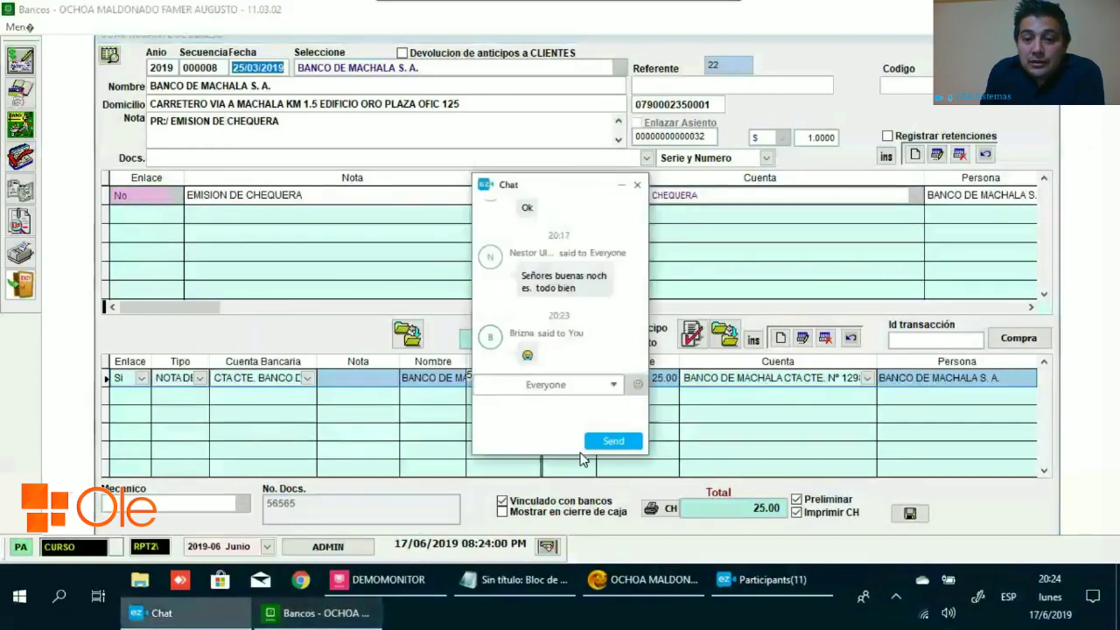
pyautogui.click(771, 580)
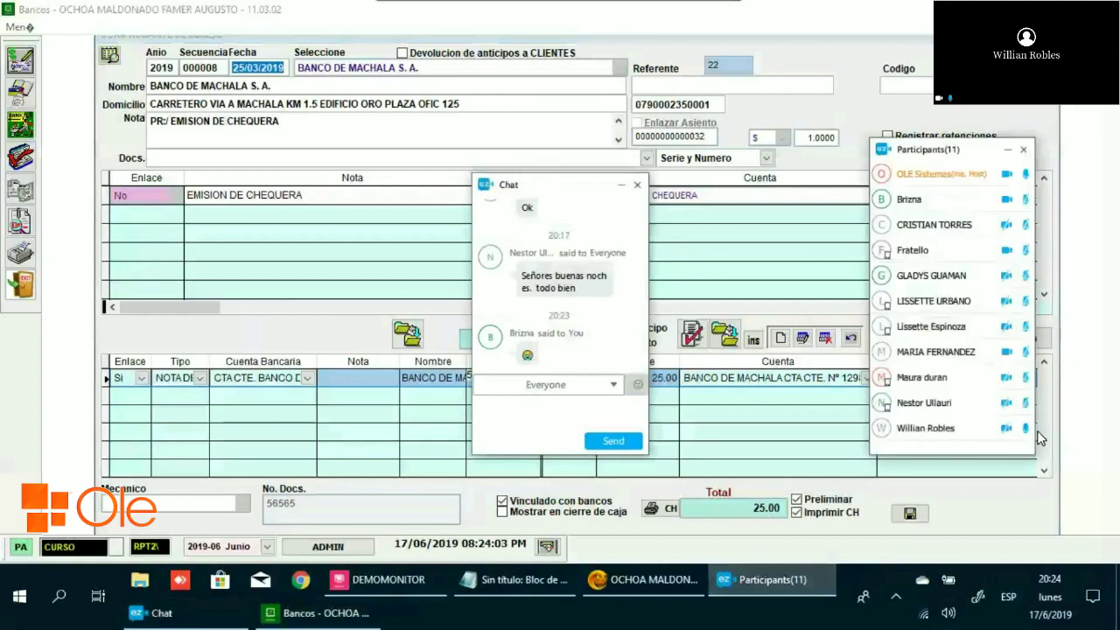
pyautogui.rightClick(1028, 437)
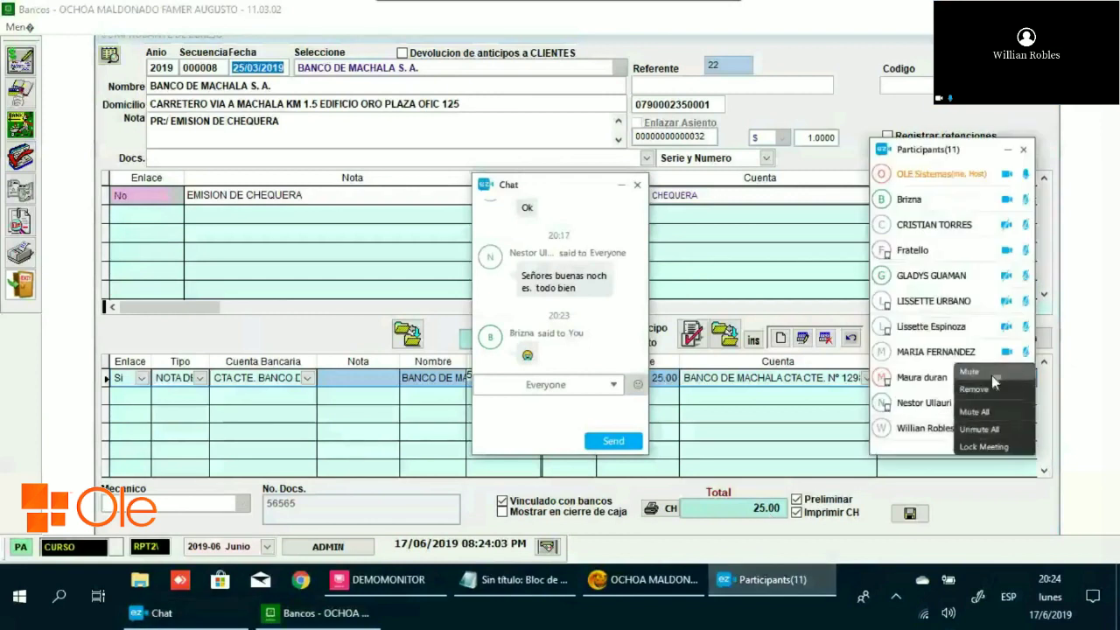
pyautogui.click(1034, 187)
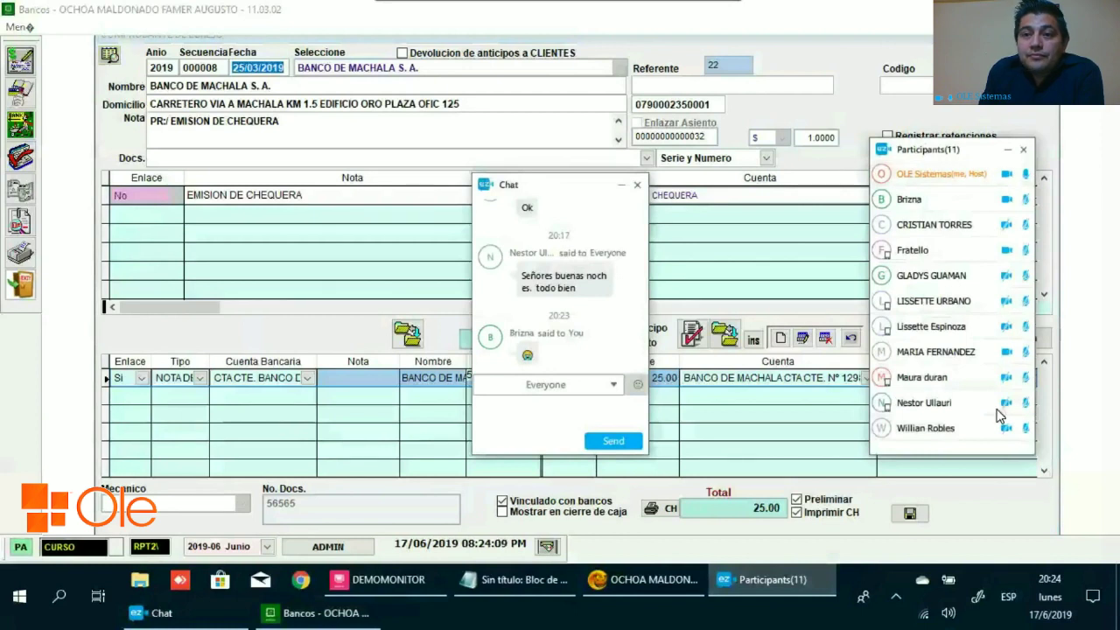
pyautogui.click(621, 185)
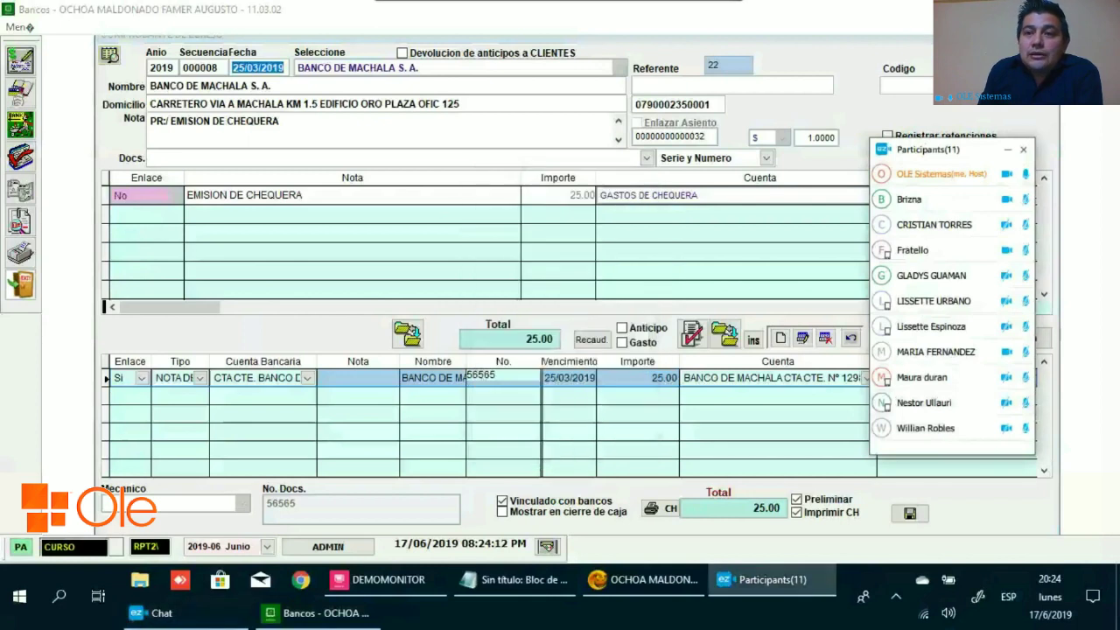
# Return to VisualFAC and close the checkbook-issue voucher, confirming the exit.
pyautogui.click(471, 357)
pyautogui.press('Escape')
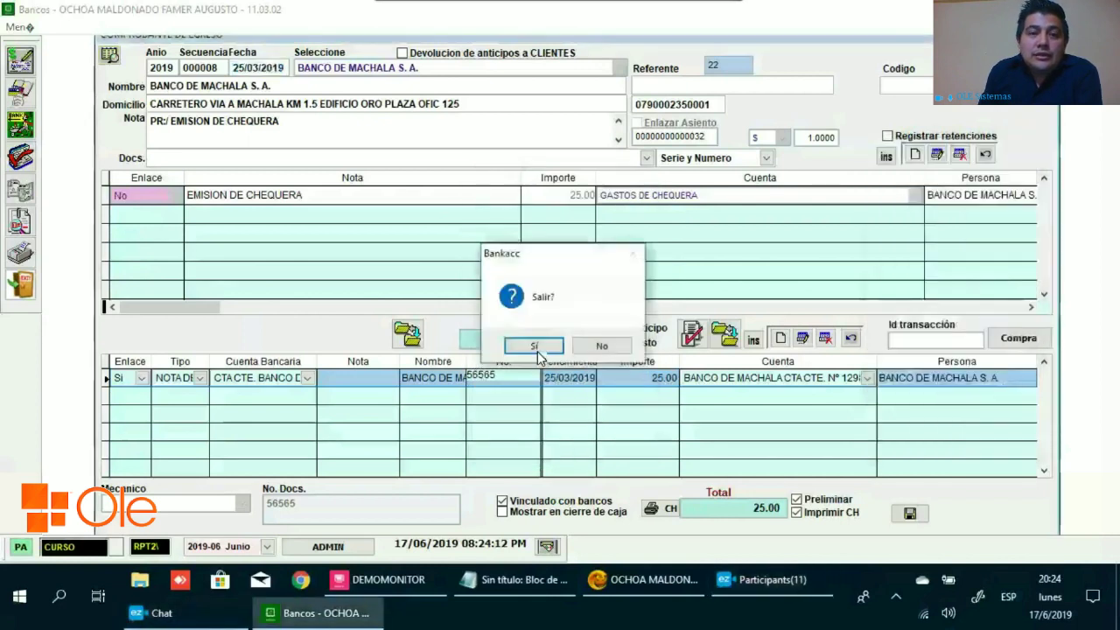
pyautogui.click(534, 346)
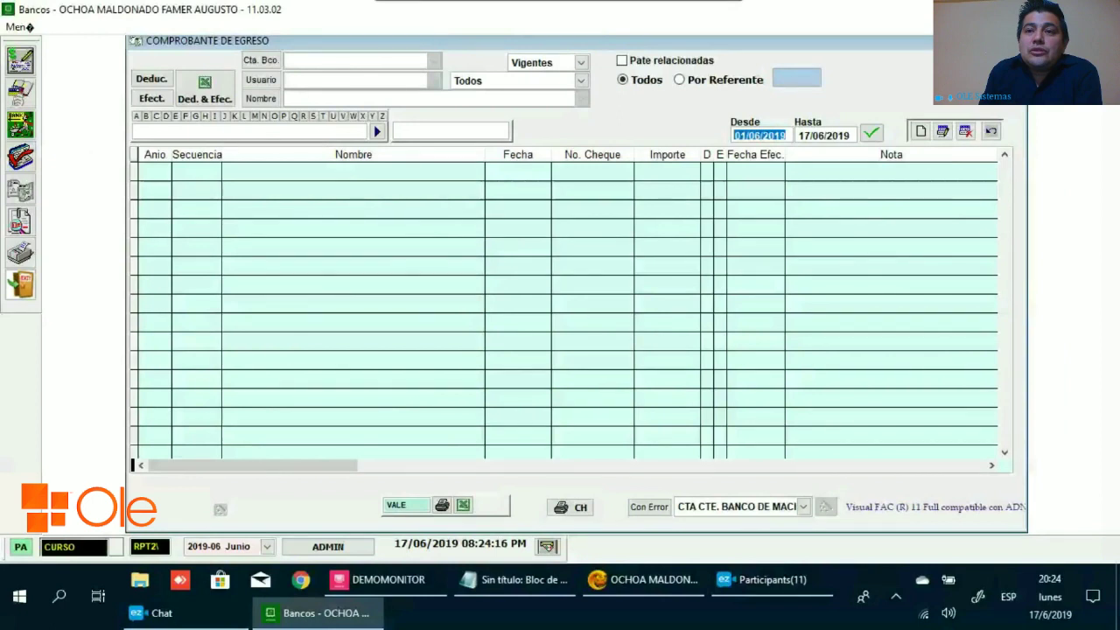
# Close the expense voucher window and review the 350.00 debit note dated 23/03/2019 among the bank movements.
pyautogui.press('Escape')
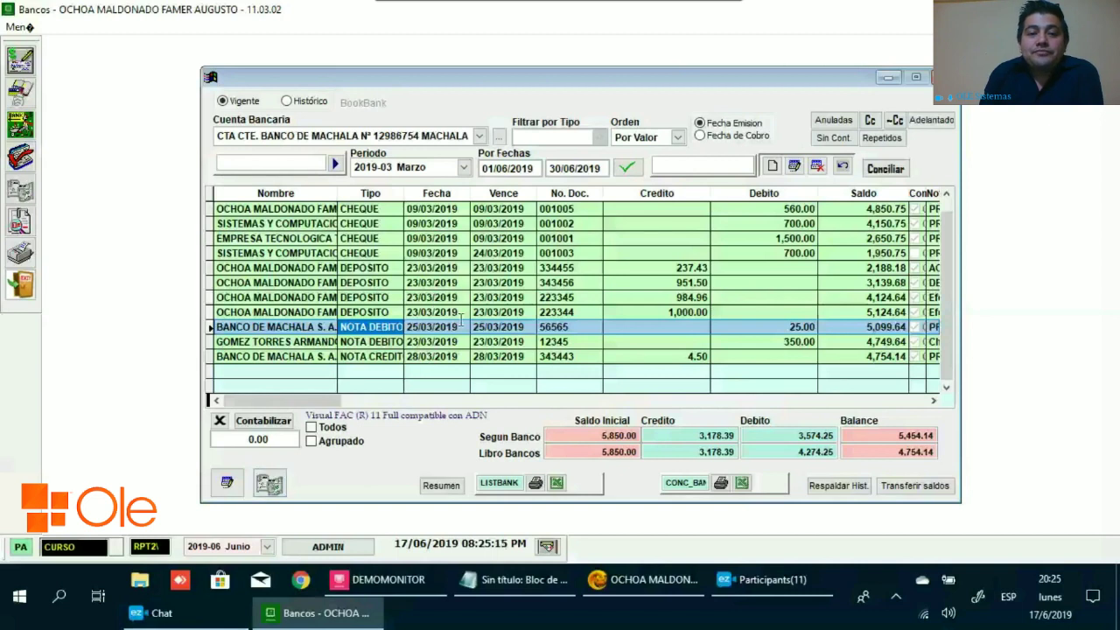
pyautogui.click(410, 342)
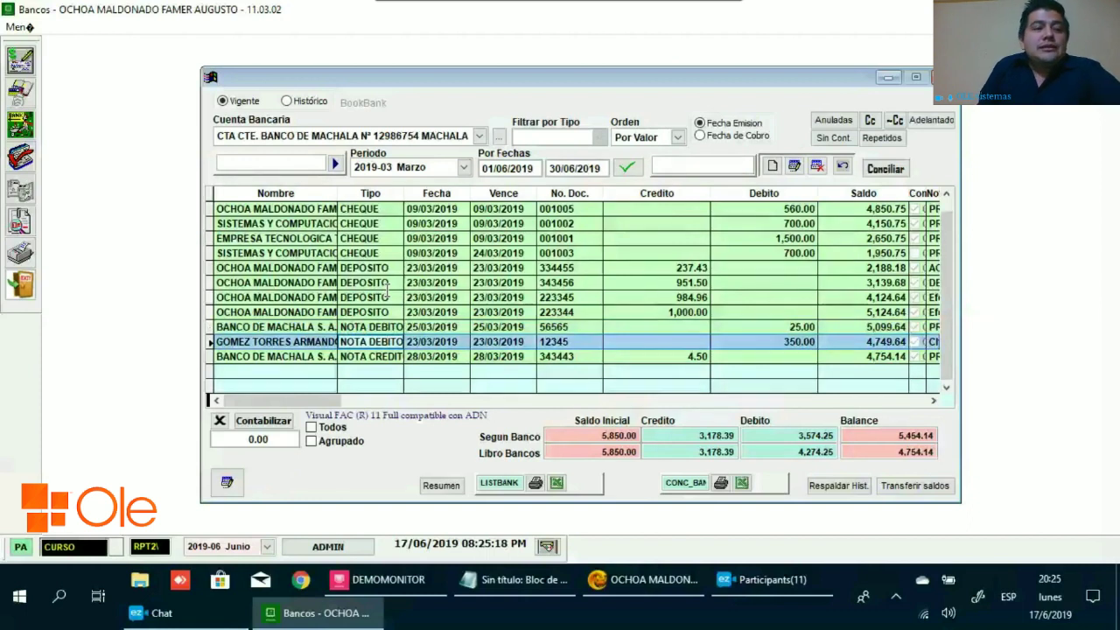
pyautogui.scroll(1, 385, 295)
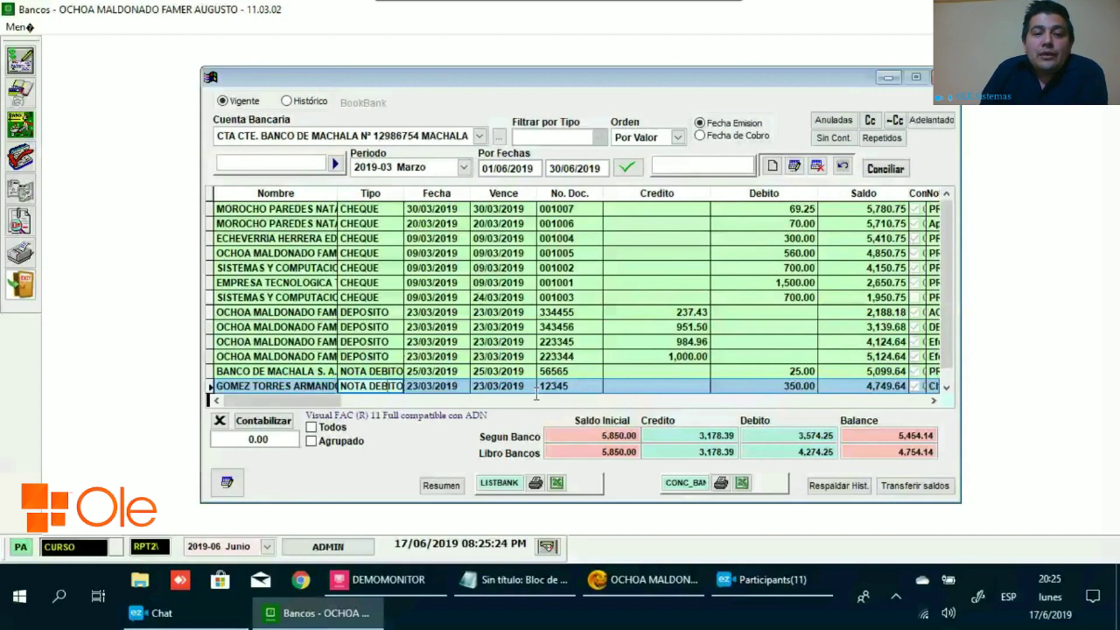
pyautogui.scroll(-1, 491, 338)
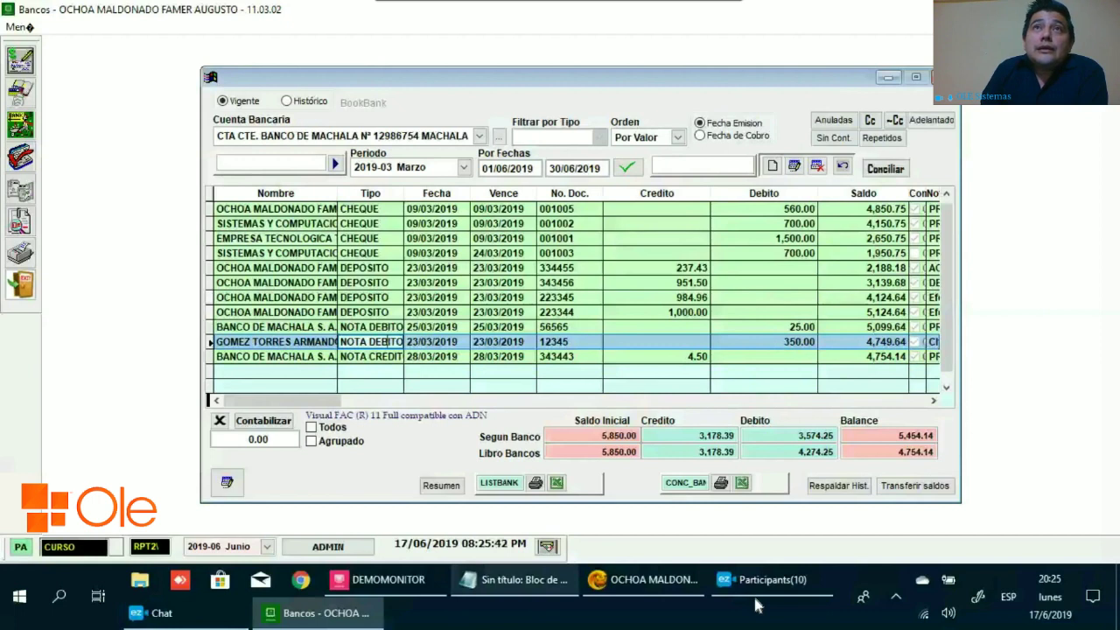
# Examine the deposits dated 23/03/2019 and the 4.50 bank credit note dated 28/03/2019 among the March movements.
pyautogui.click(498, 311)
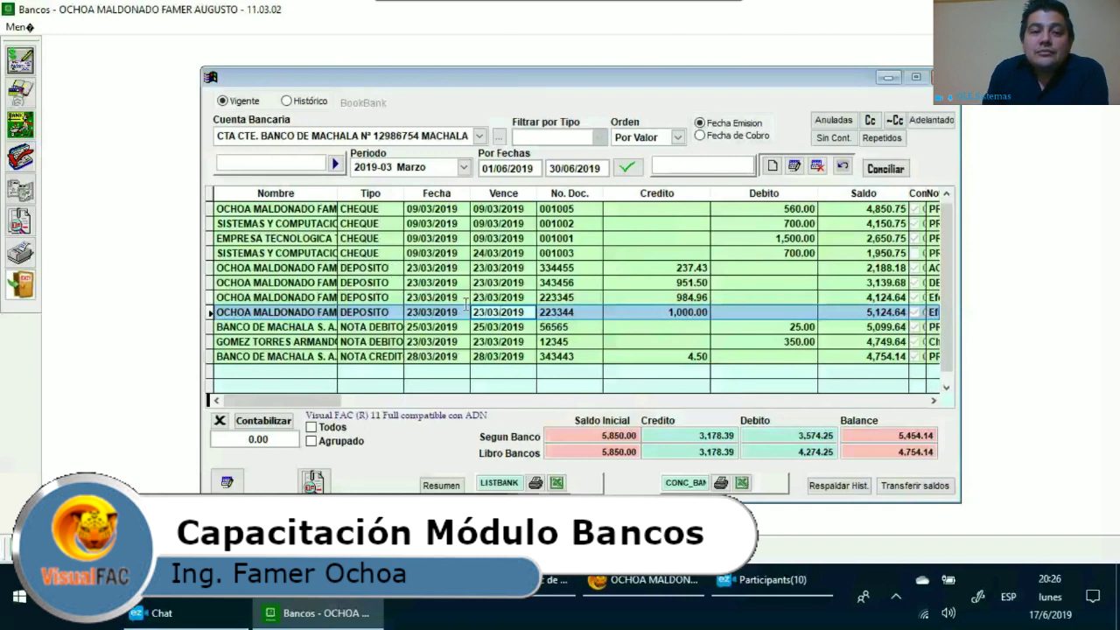
pyautogui.click(390, 268)
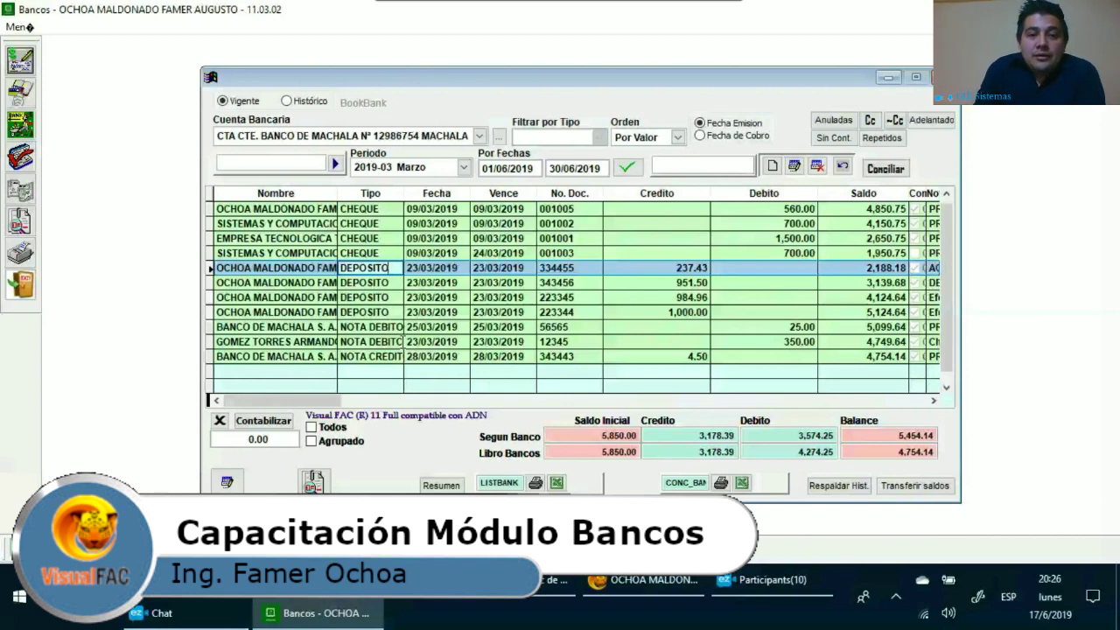
pyautogui.click(394, 311)
pyautogui.scroll(-1, 395, 308)
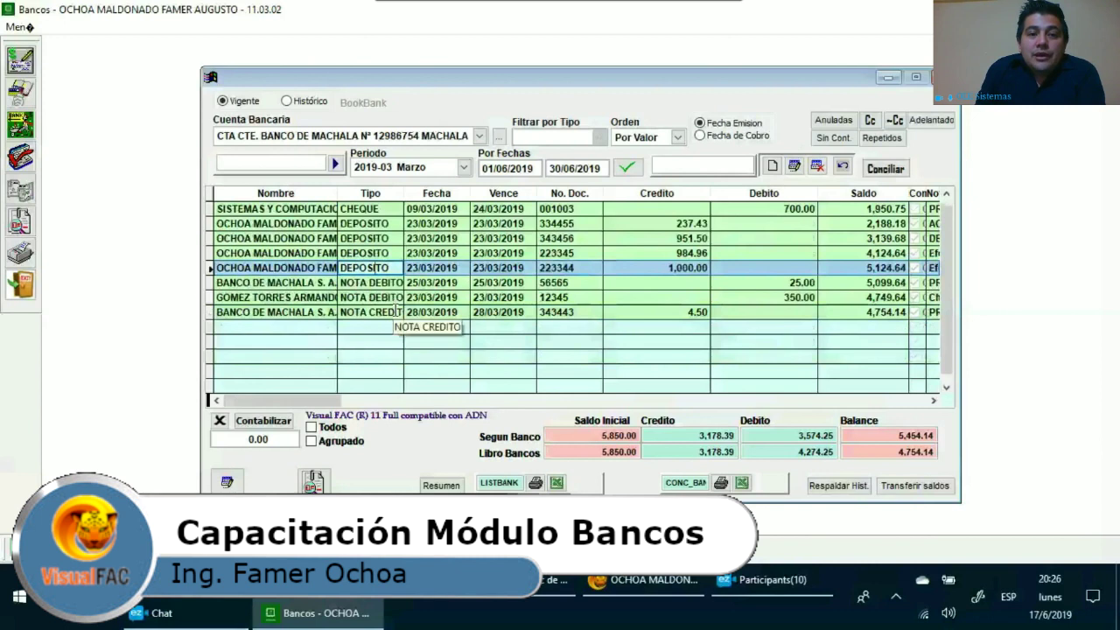
pyautogui.click(390, 312)
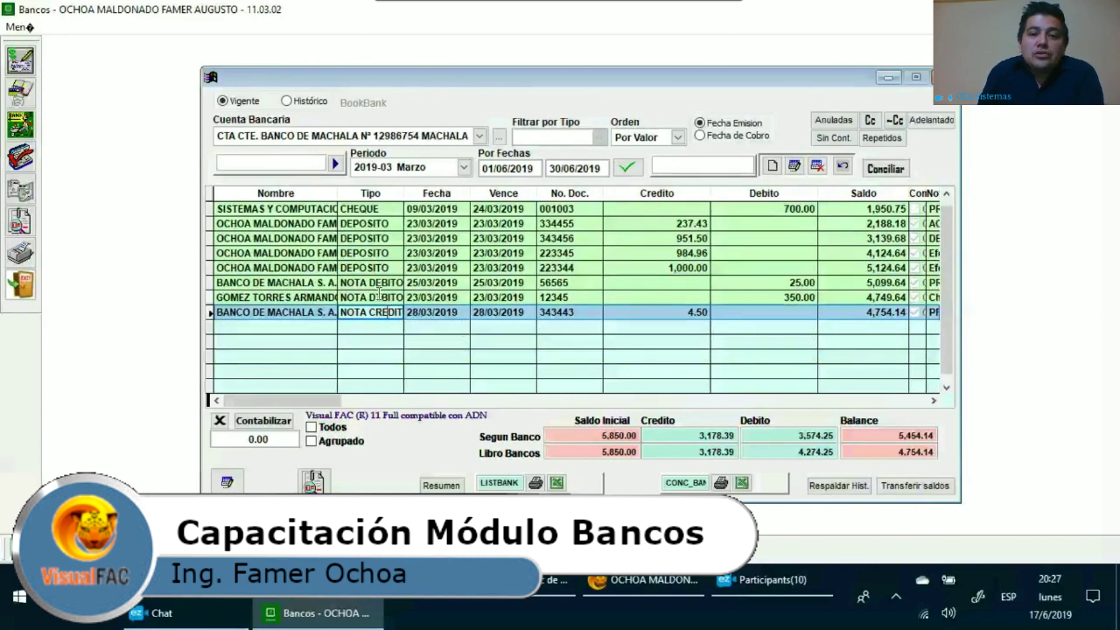
pyautogui.scroll(2, 376, 295)
pyautogui.scroll(-3, 506, 262)
pyautogui.scroll(-1, 506, 262)
pyautogui.scroll(2, 498, 267)
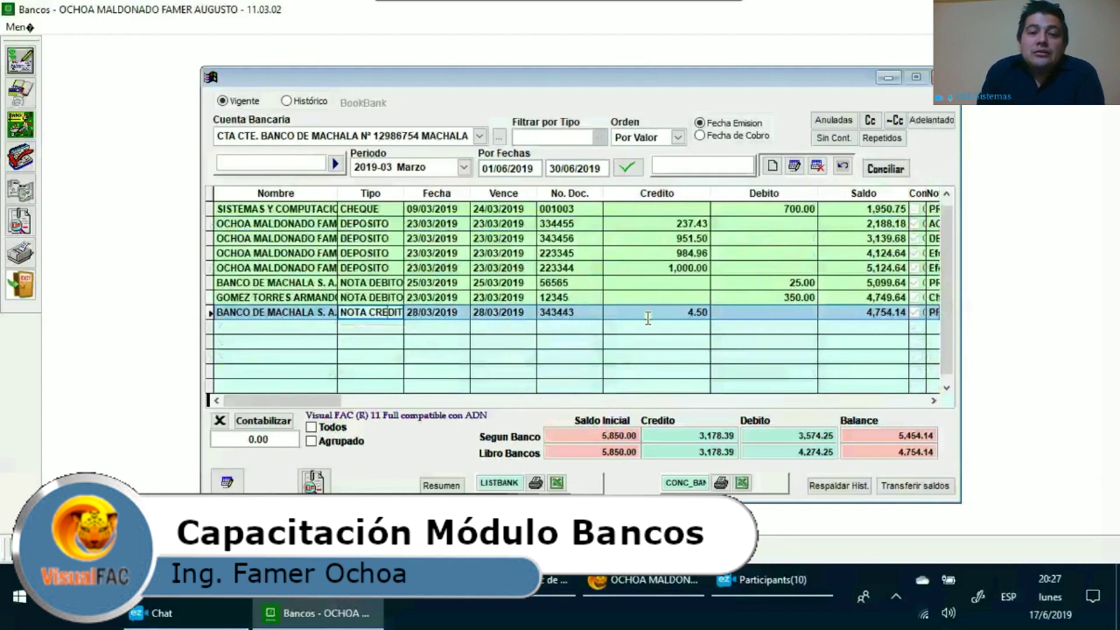
pyautogui.scroll(2, 647, 317)
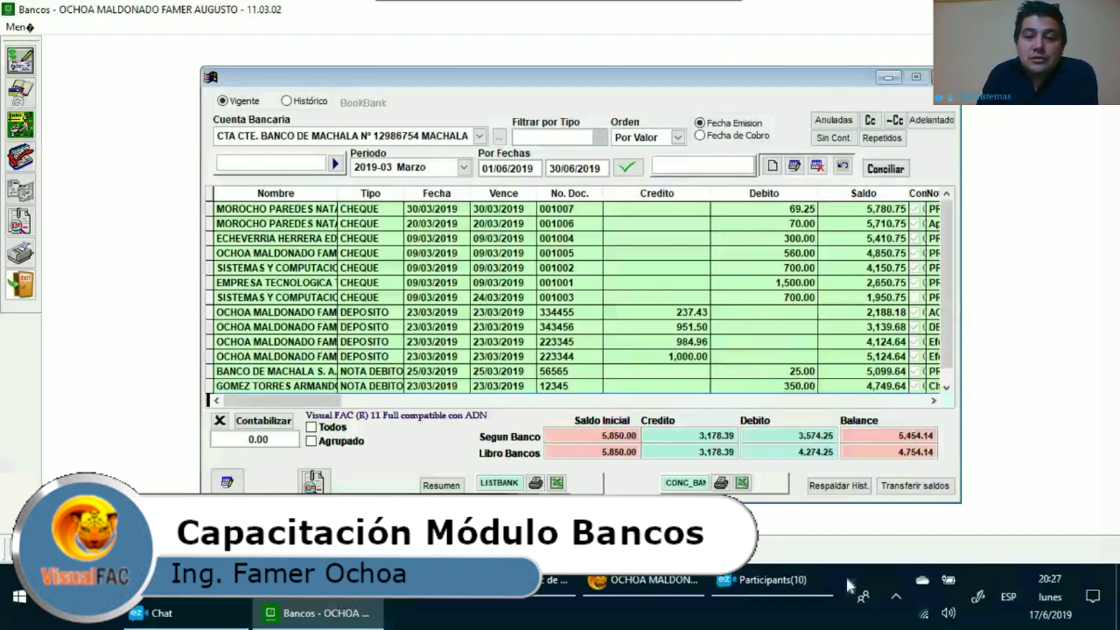
# Check the ezTalks participants list, minimize it, and return to the March bank movements.
pyautogui.click(817, 580)
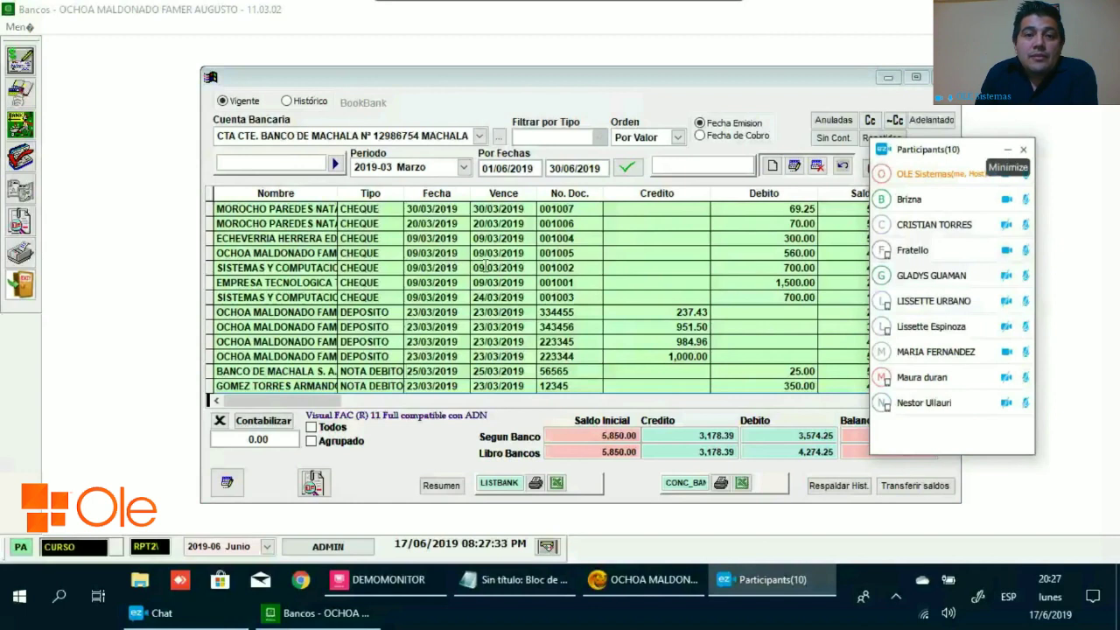
pyautogui.click(1007, 154)
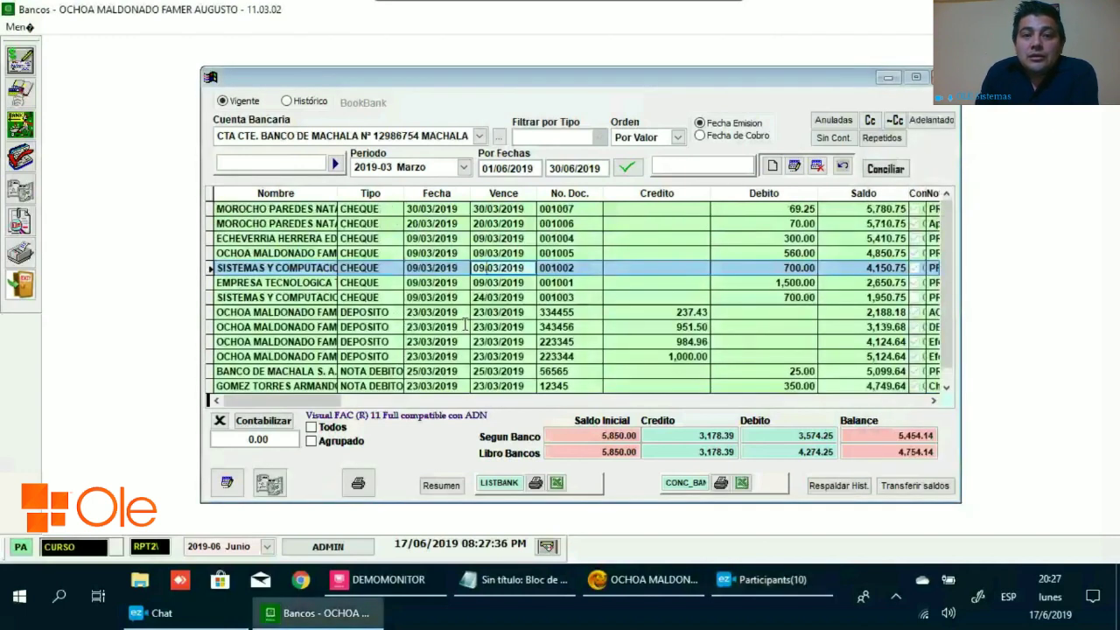
pyautogui.scroll(-1, 463, 328)
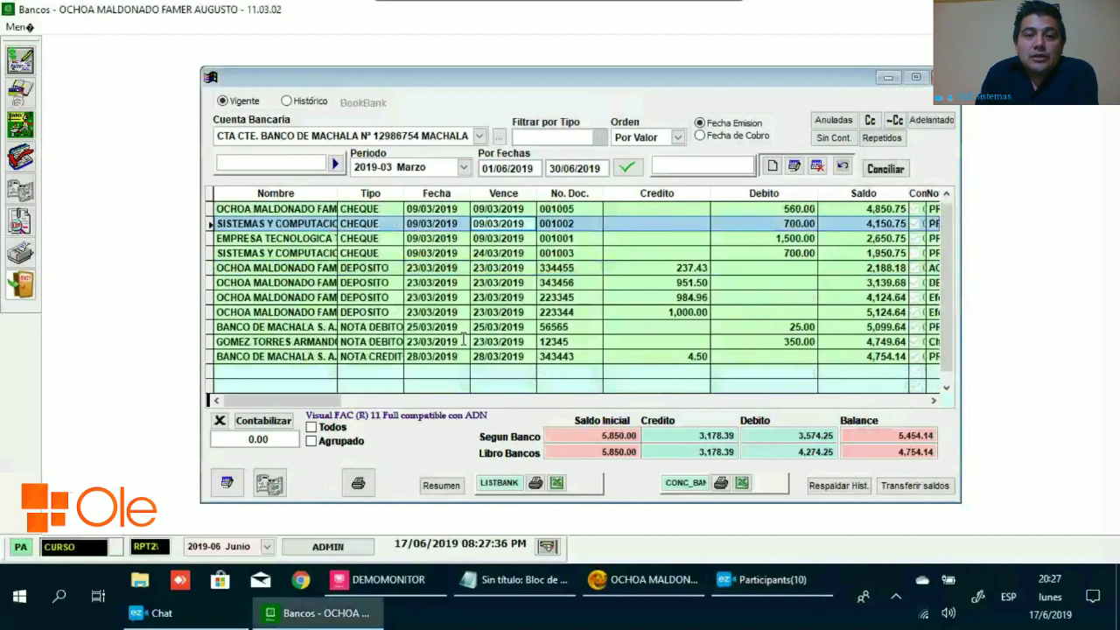
pyautogui.scroll(1, 463, 341)
# Review cheque 001007 dated 30/03/2019 and highlight the Libro Bancos balance in the account totals.
pyautogui.click(430, 209)
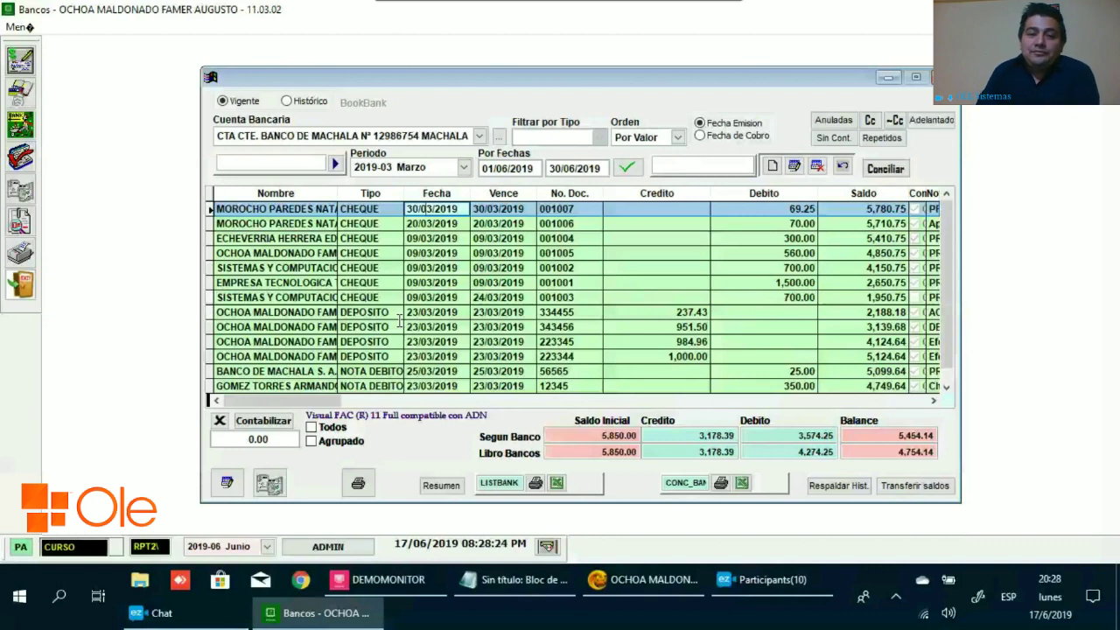
pyautogui.click(577, 207)
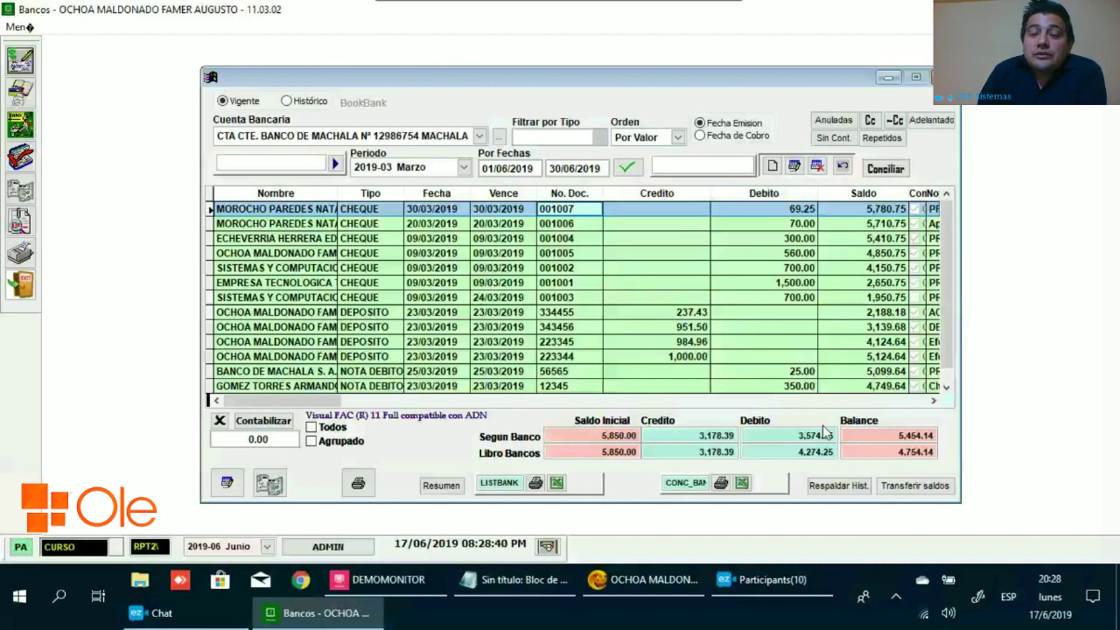
pyautogui.click(883, 269)
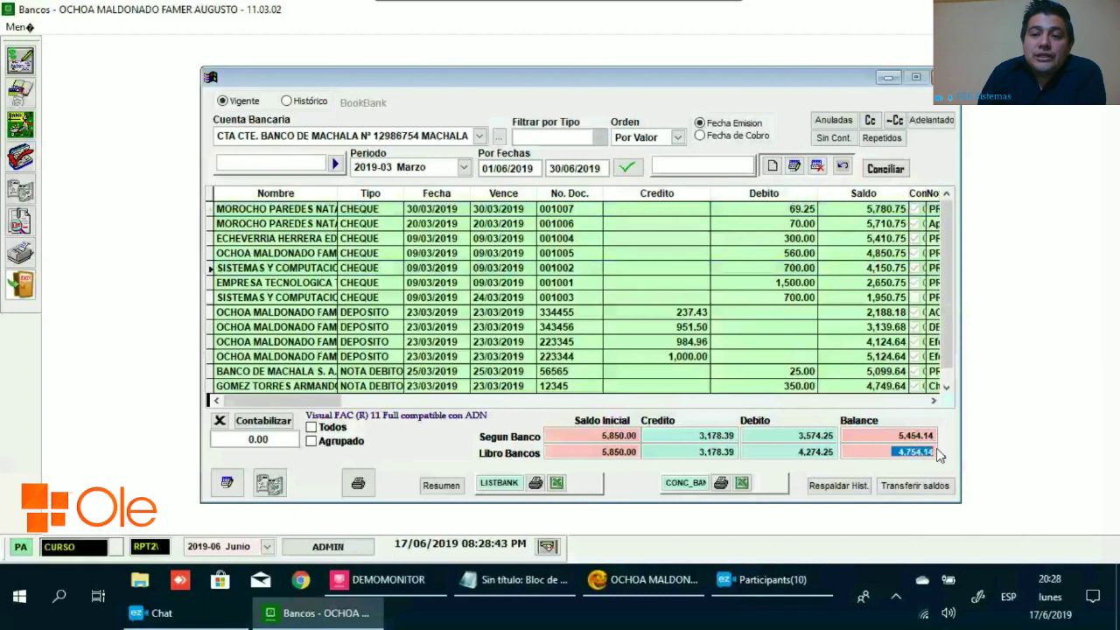
pyautogui.moveTo(938, 453)
pyautogui.mouseDown()
pyautogui.moveTo(888, 451)
pyautogui.moveTo(945, 461)
pyautogui.mouseUp()
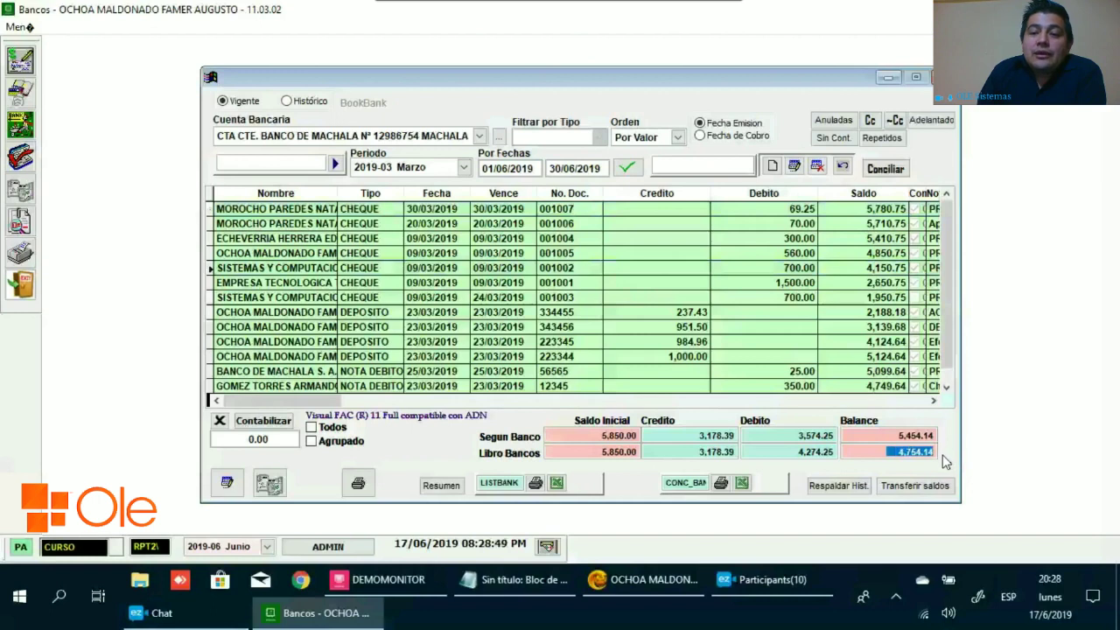
pyautogui.moveTo(894, 450); pyautogui.dragTo(935, 451)
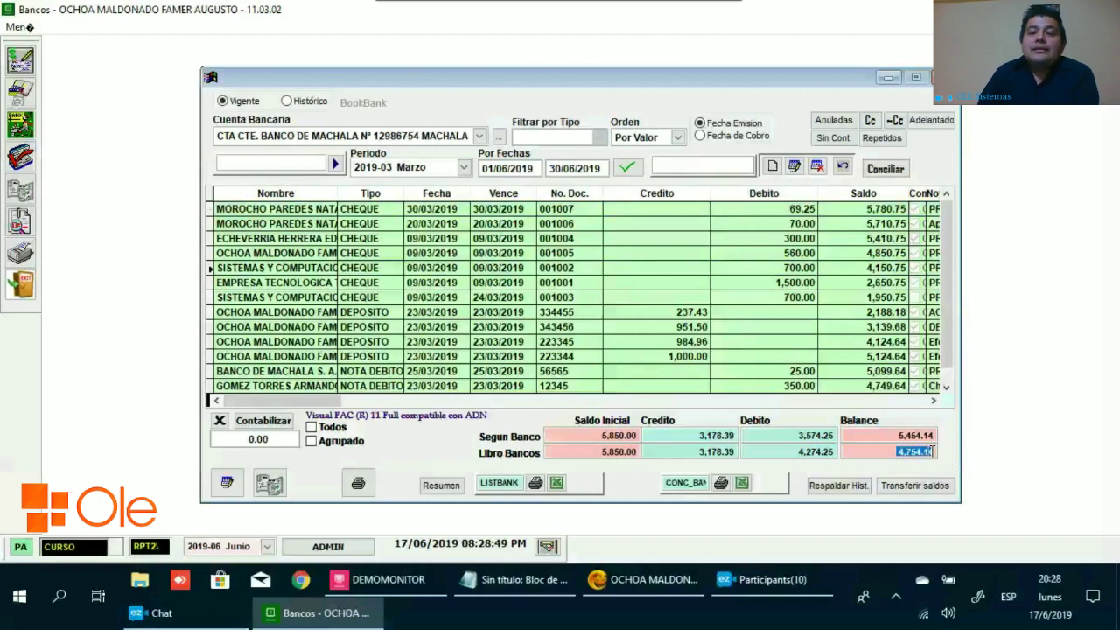
# Check who is connected in the ezTalks participants list again and return to the deposit rows.
pyautogui.moveTo(768, 590)
pyautogui.click(768, 591)
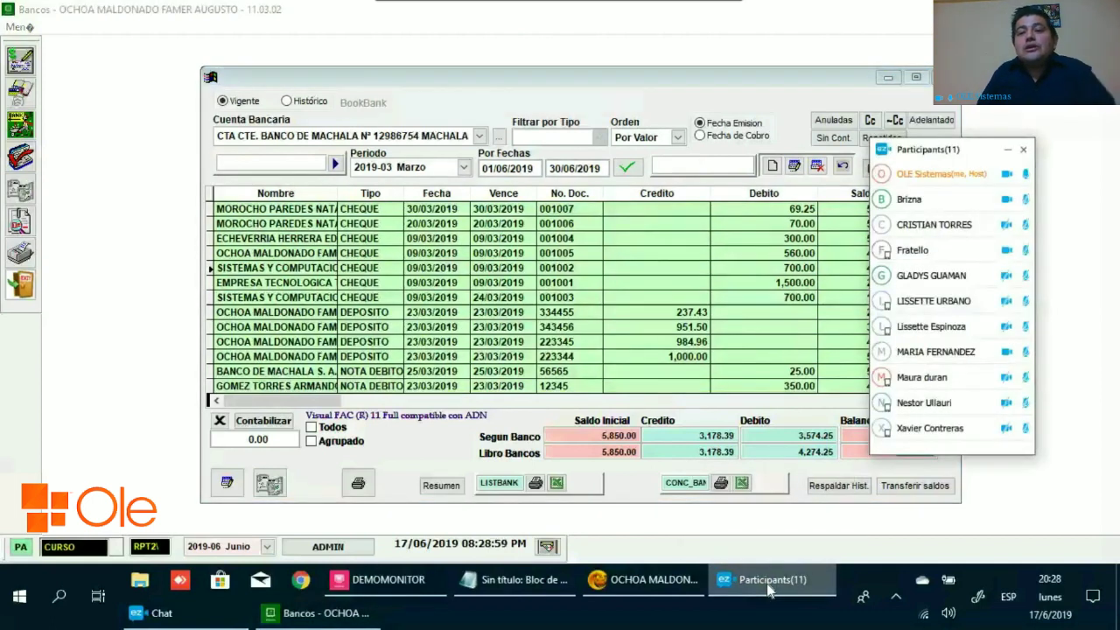
pyautogui.click(744, 326)
# Switch reconciliation mode on and off to view the movements' reconciled marks, highlighting the Libro Bancos balance.
pyautogui.moveTo(889, 451); pyautogui.dragTo(941, 456)
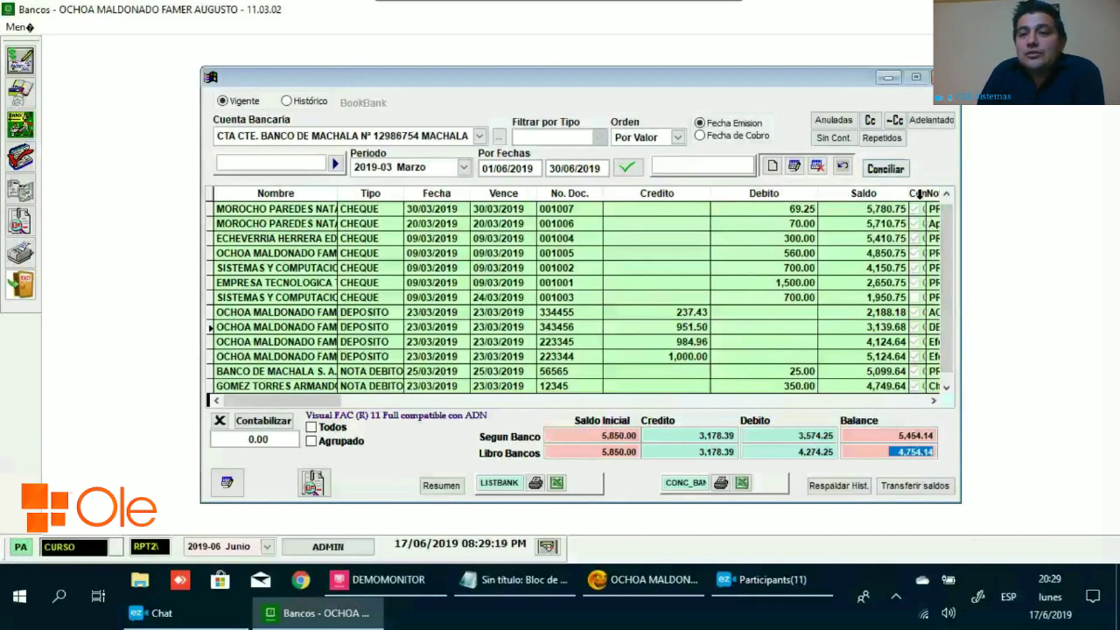
pyautogui.click(886, 168)
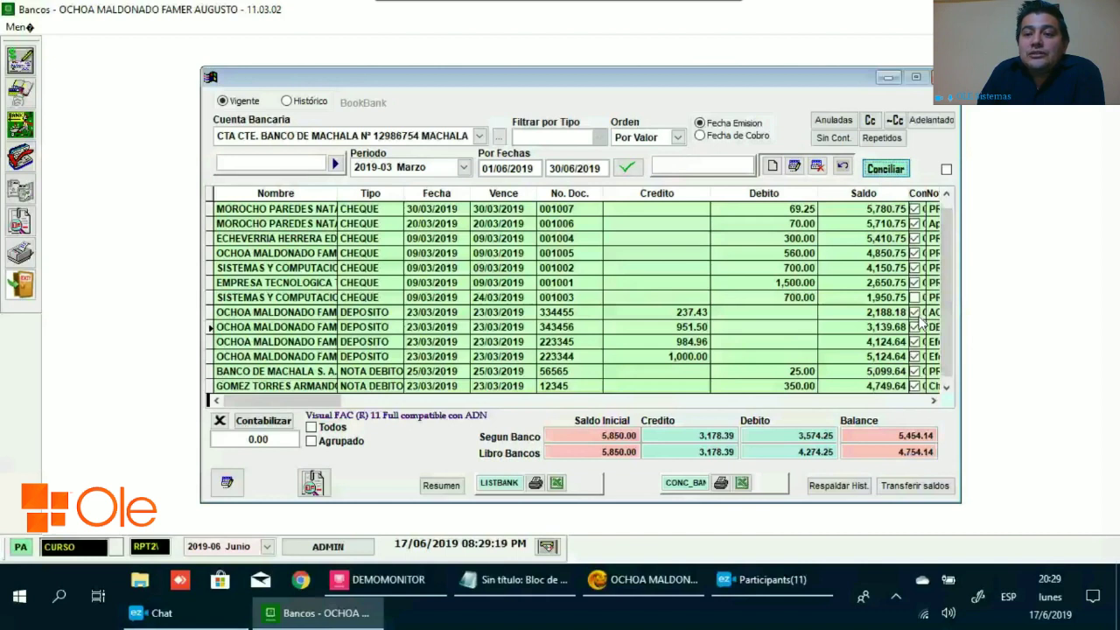
pyautogui.click(886, 168)
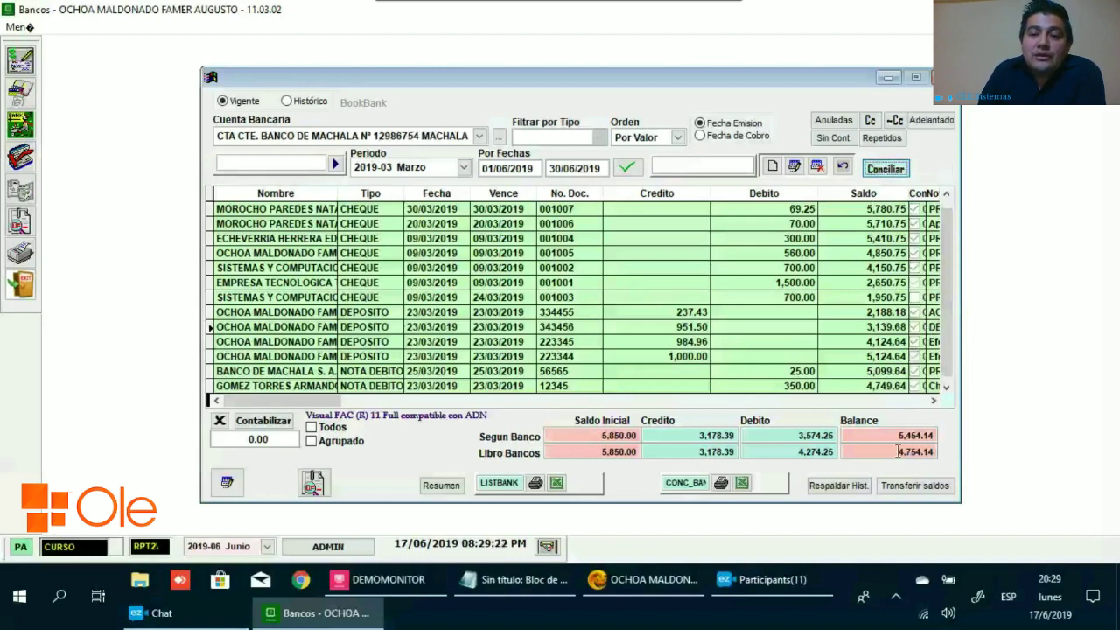
pyautogui.click(936, 450)
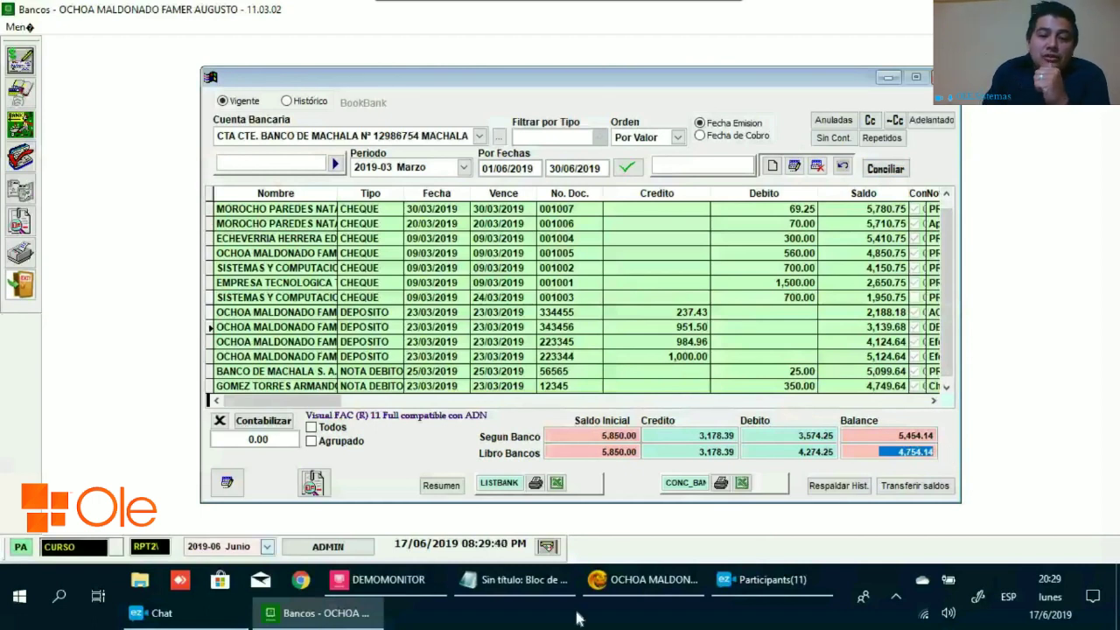
# Switch to the VisualFAC module launcher, start the Contabilidad module and open its Mayor General report.
pyautogui.click(645, 579)
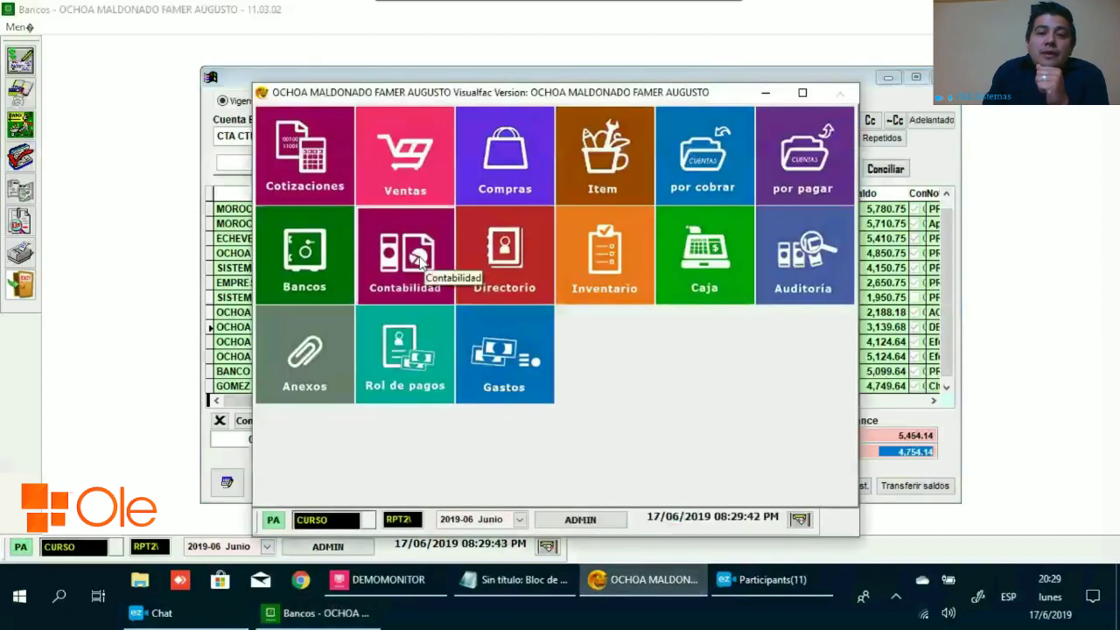
pyautogui.click(421, 262)
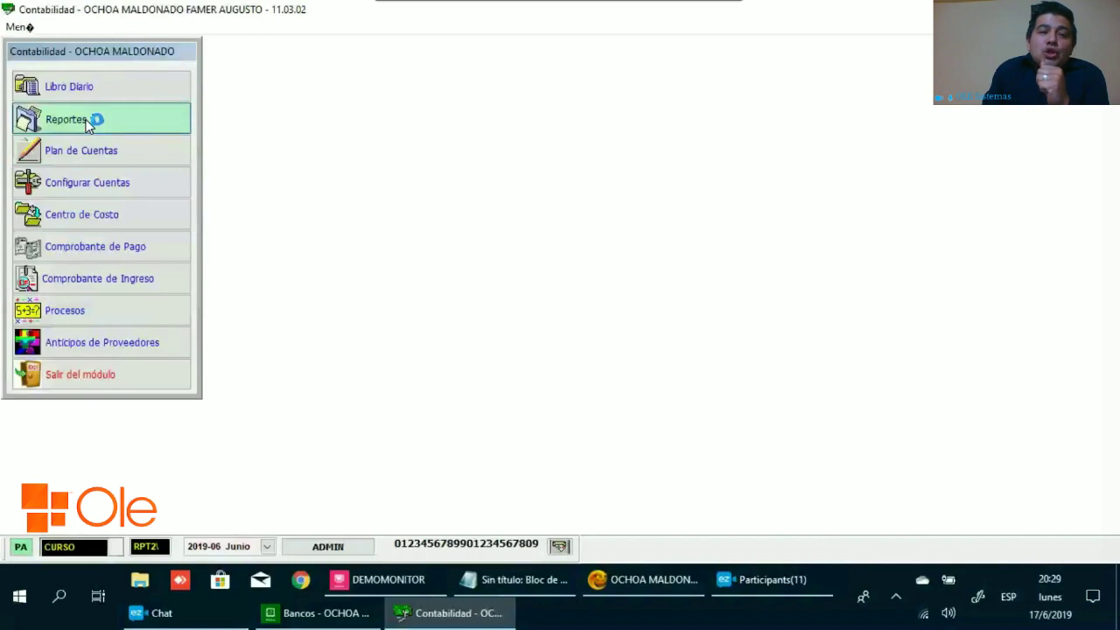
pyautogui.click(88, 124)
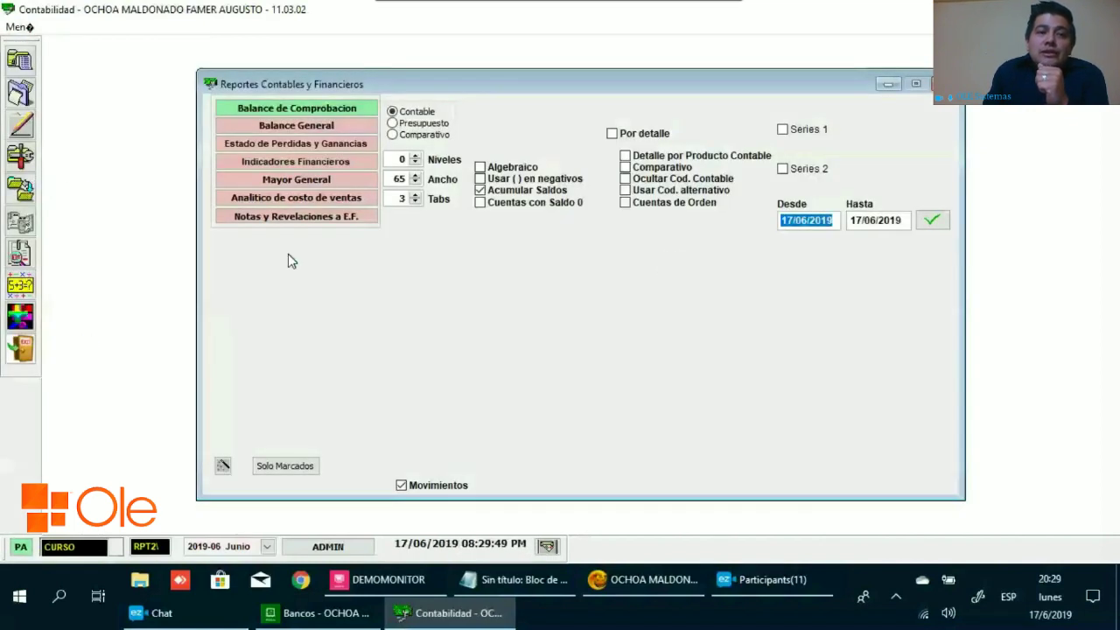
pyautogui.click(335, 182)
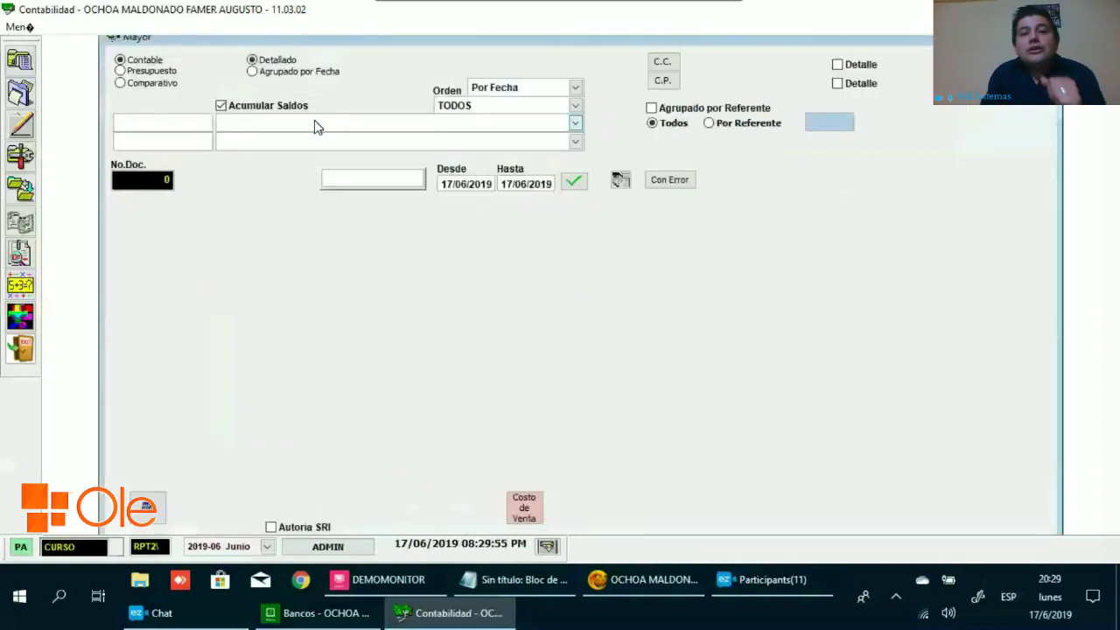
# Choose the Banco de Machala checking account as the account for the general ledger report.
pyautogui.click(314, 121)
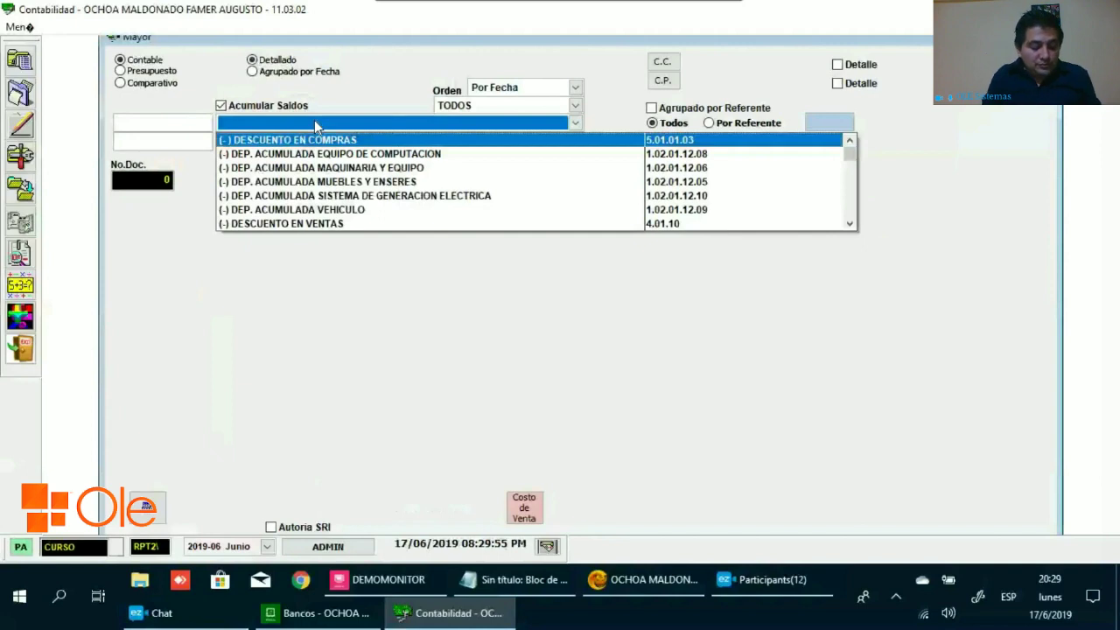
pyautogui.write('b')
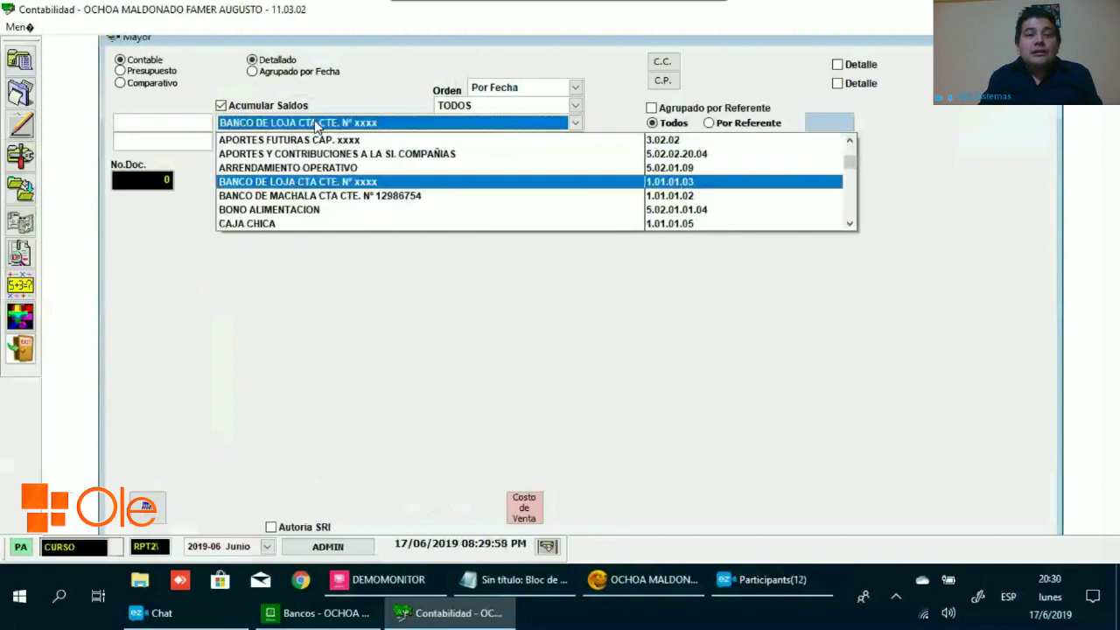
pyautogui.press('Down')
pyautogui.press('Return')
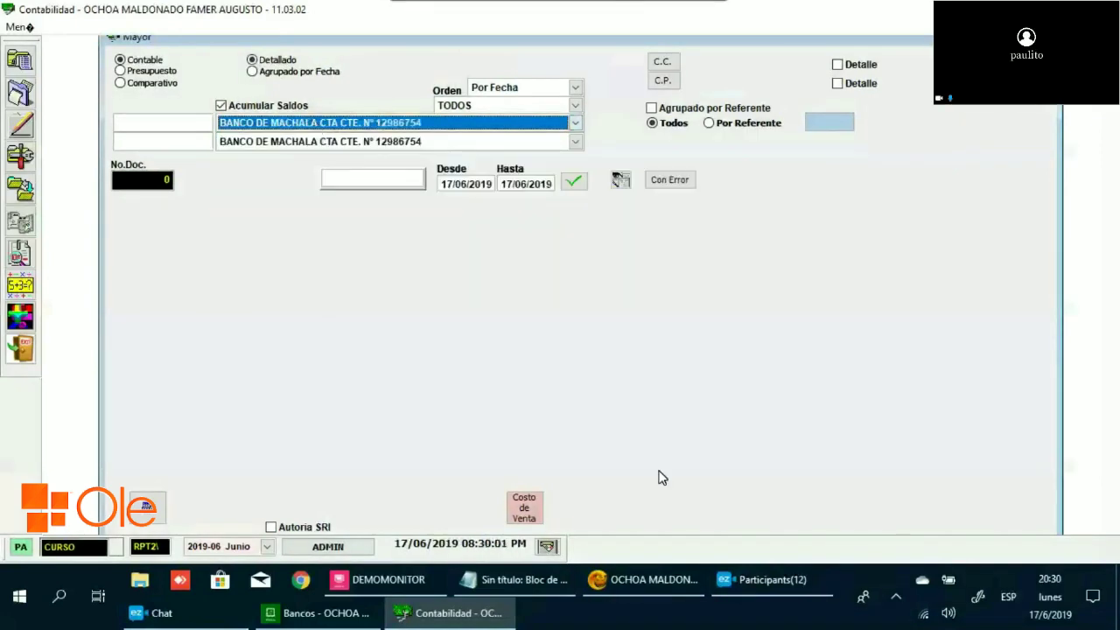
# Open the mute options for the last attendee in the ezTalks participants list and return to the ledger report.
pyautogui.click(765, 579)
pyautogui.scroll(-1, 984, 409)
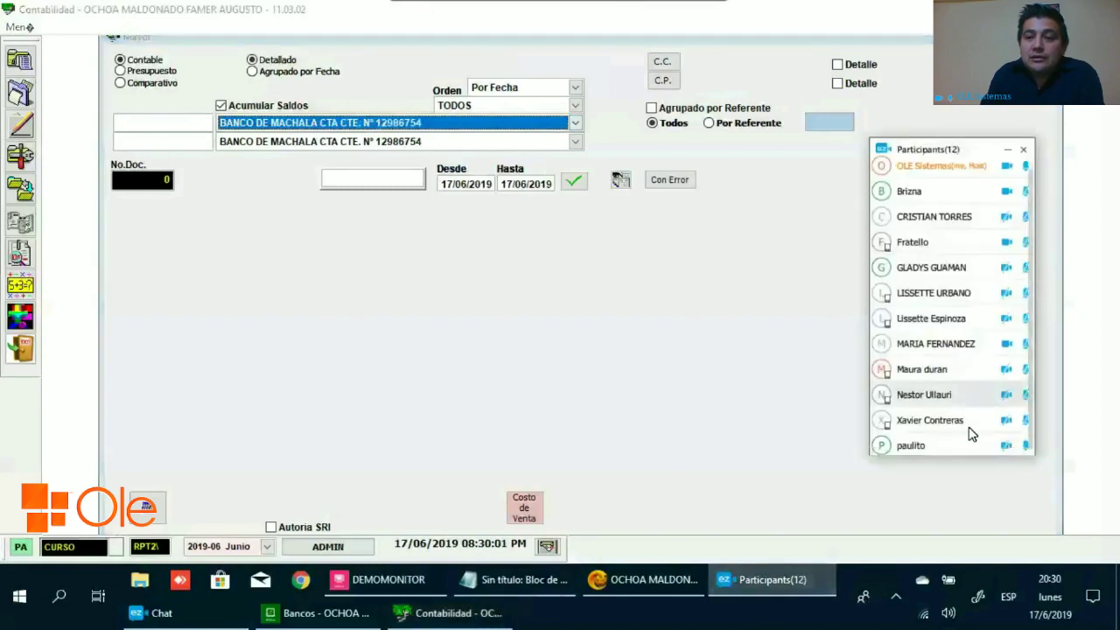
pyautogui.rightClick(1026, 442)
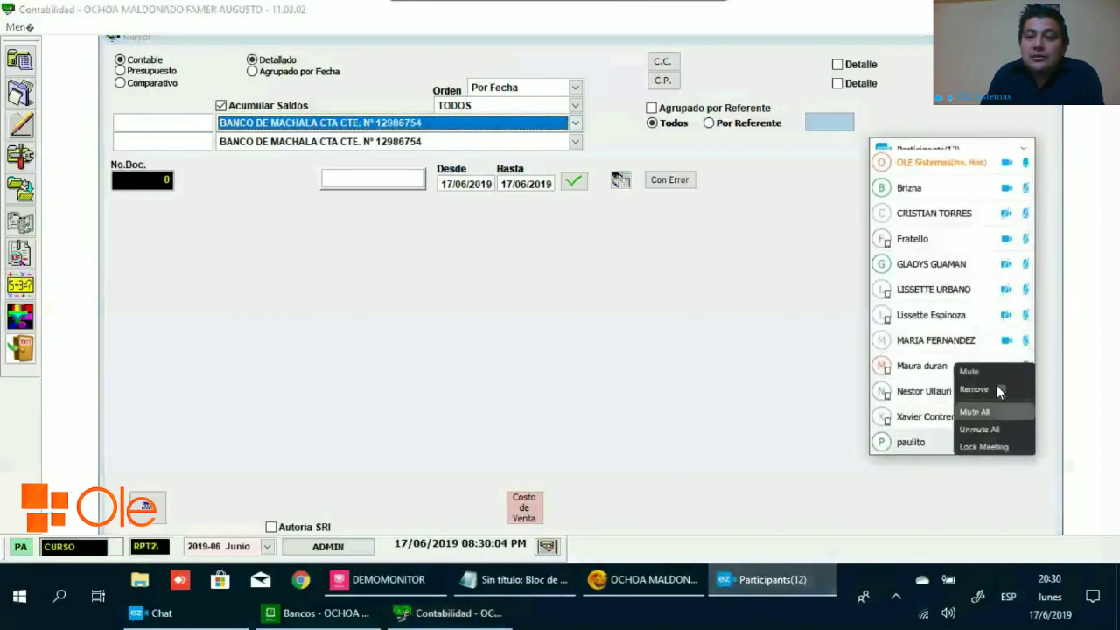
pyautogui.click(740, 415)
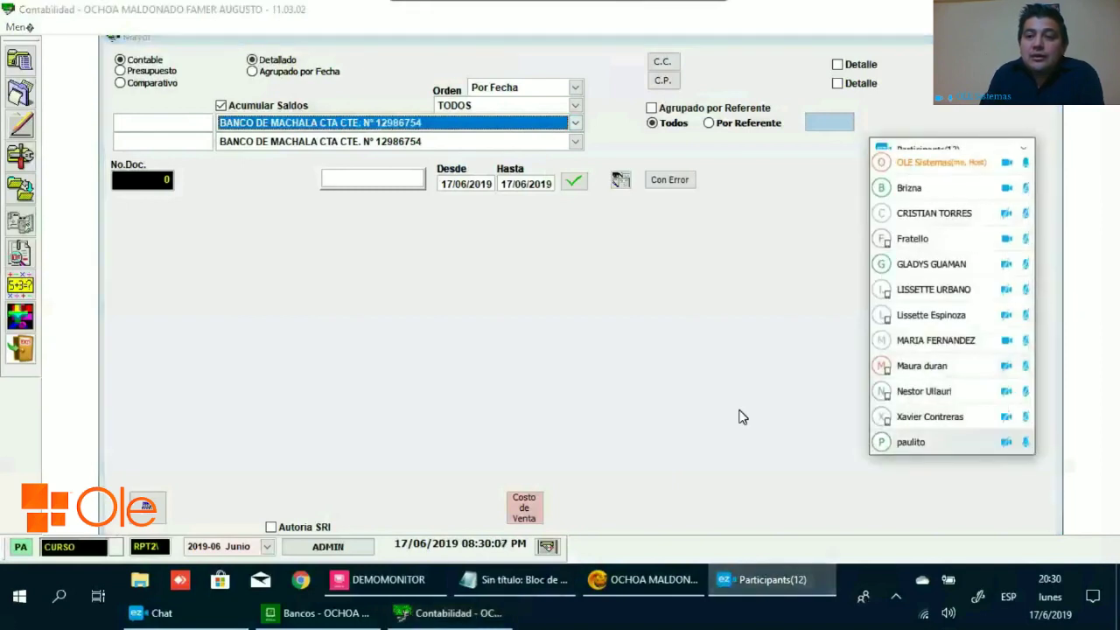
pyautogui.click(627, 277)
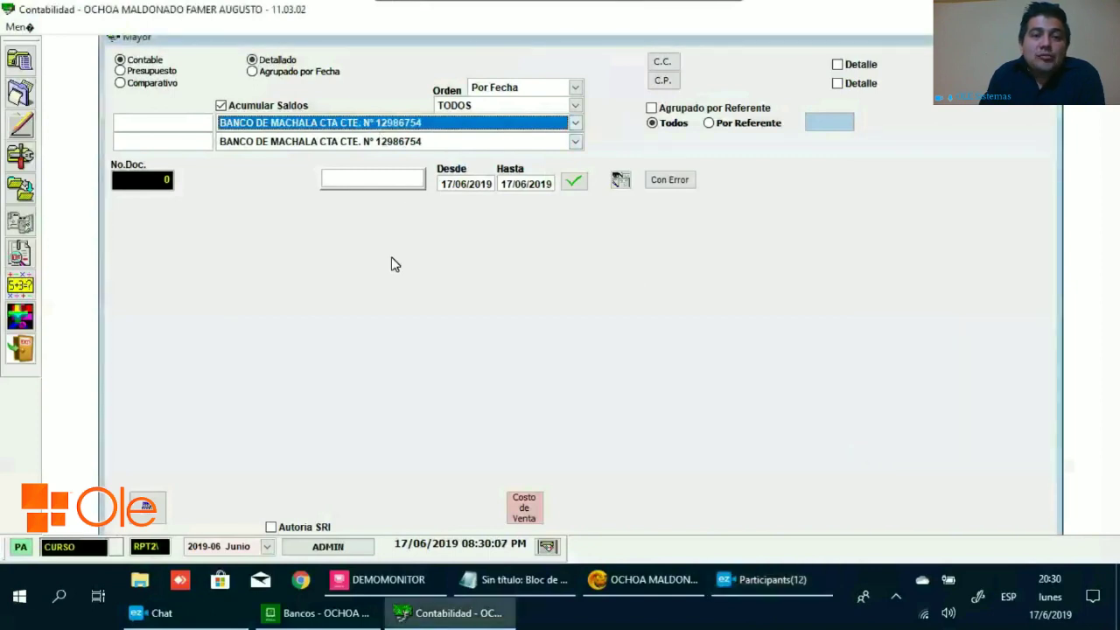
# Run the Banco de Machala general ledger for the date range 01/03/2019 to 31/03/2019.
pyautogui.click(443, 186)
pyautogui.write('01/03')
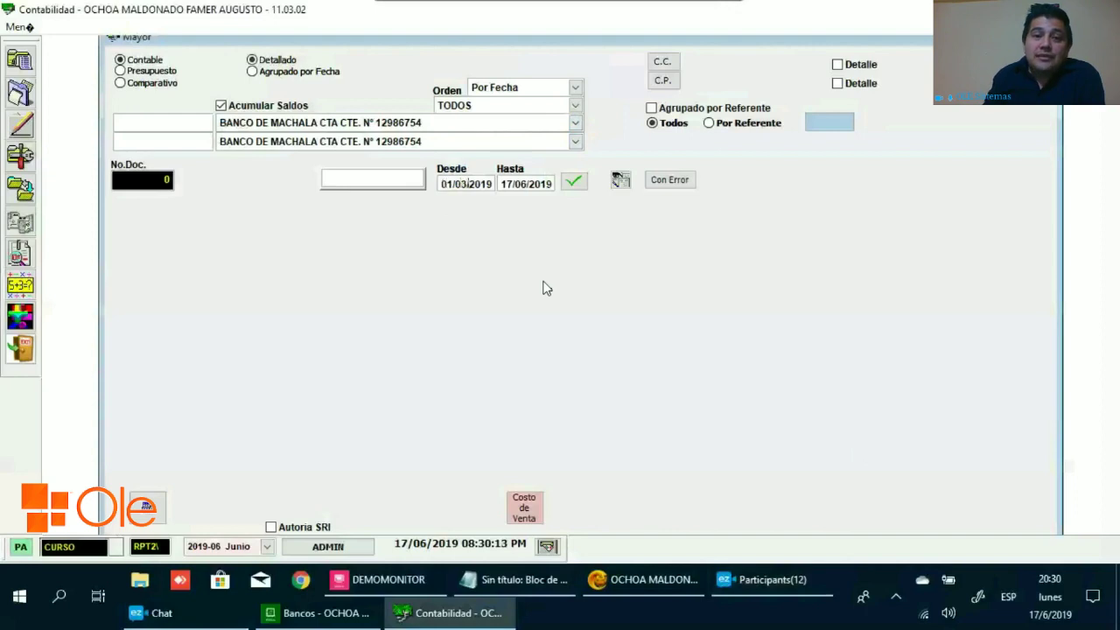
pyautogui.press('Tab')
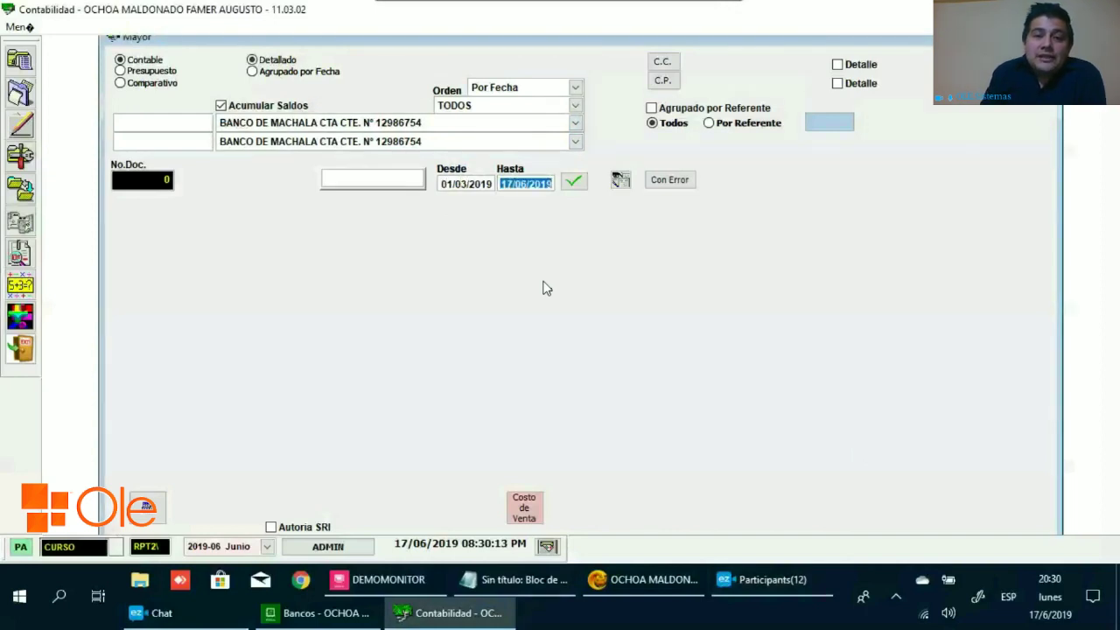
pyautogui.write('3')
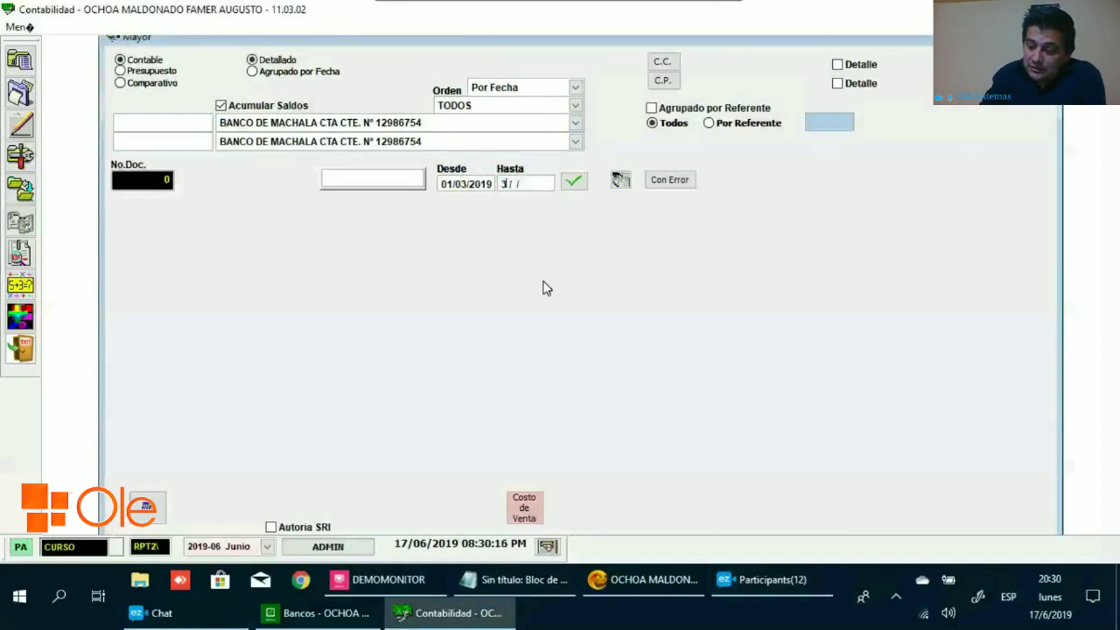
pyautogui.write('1/0')
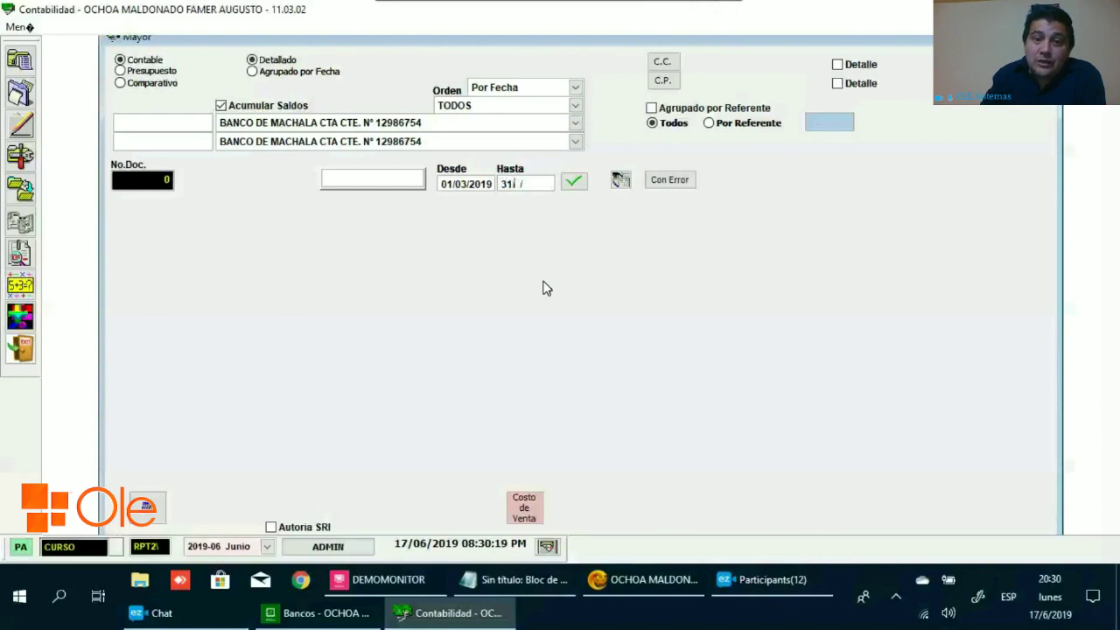
pyautogui.write('3/2019')
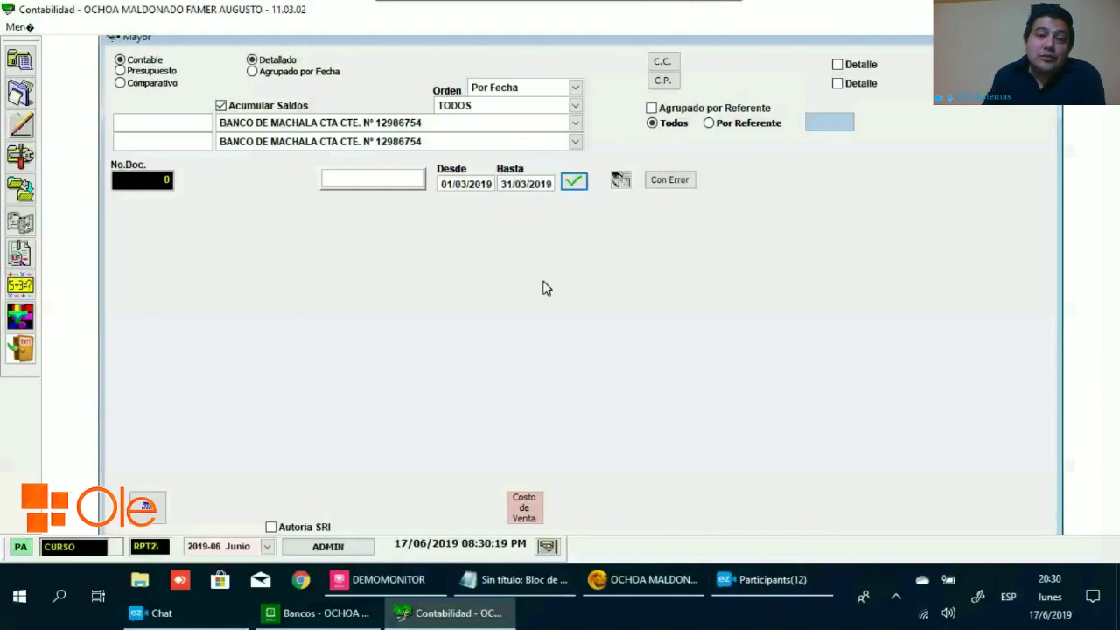
pyautogui.press('Return')
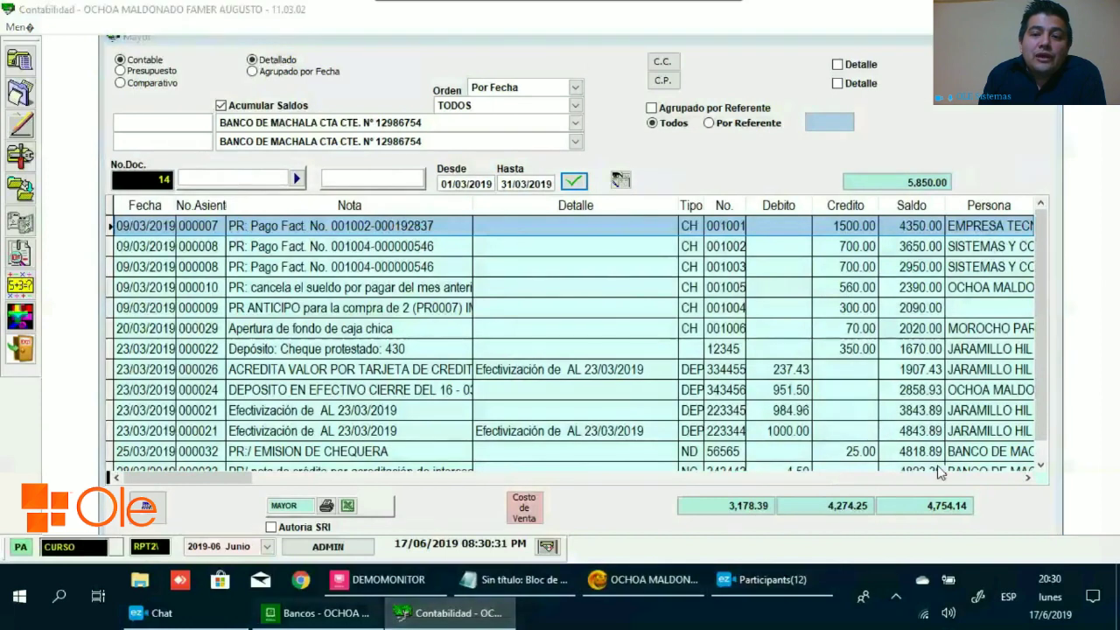
# Switch to the Bancos module, turn on reconciliation mode and clear the reconciled marks of all March 2019 movements.
pyautogui.hotkey('alt', 'Tab')
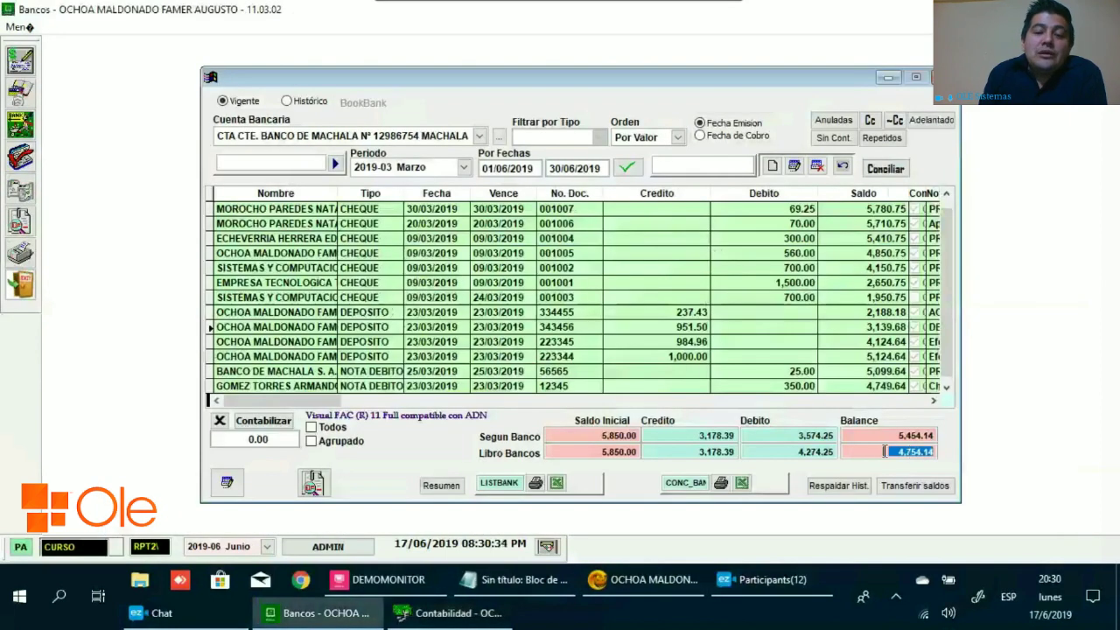
pyautogui.moveTo(884, 451); pyautogui.dragTo(946, 452)
pyautogui.click(901, 171)
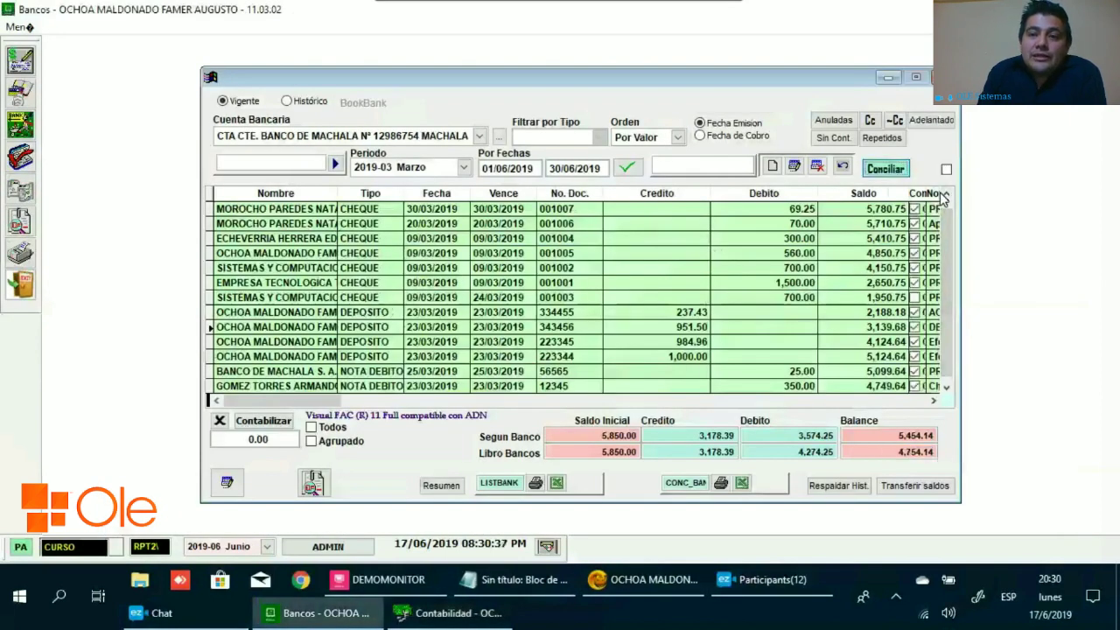
pyautogui.click(945, 170)
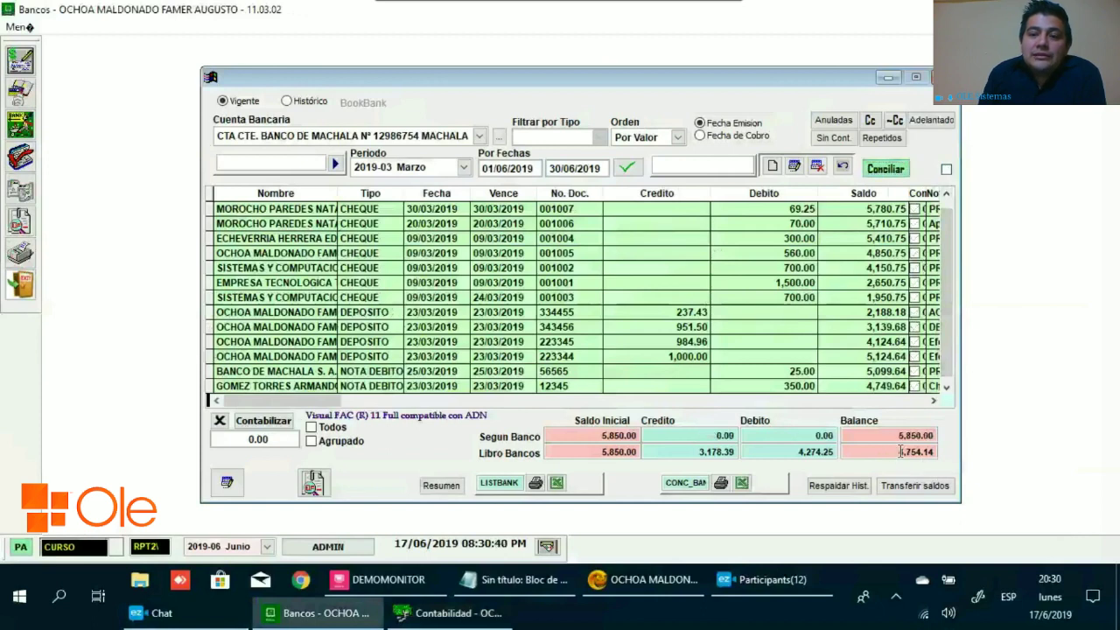
# Highlight the Libro Bancos balance and switch to Contabilidad to compare it with the ledger's closing balance.
pyautogui.click(810, 268)
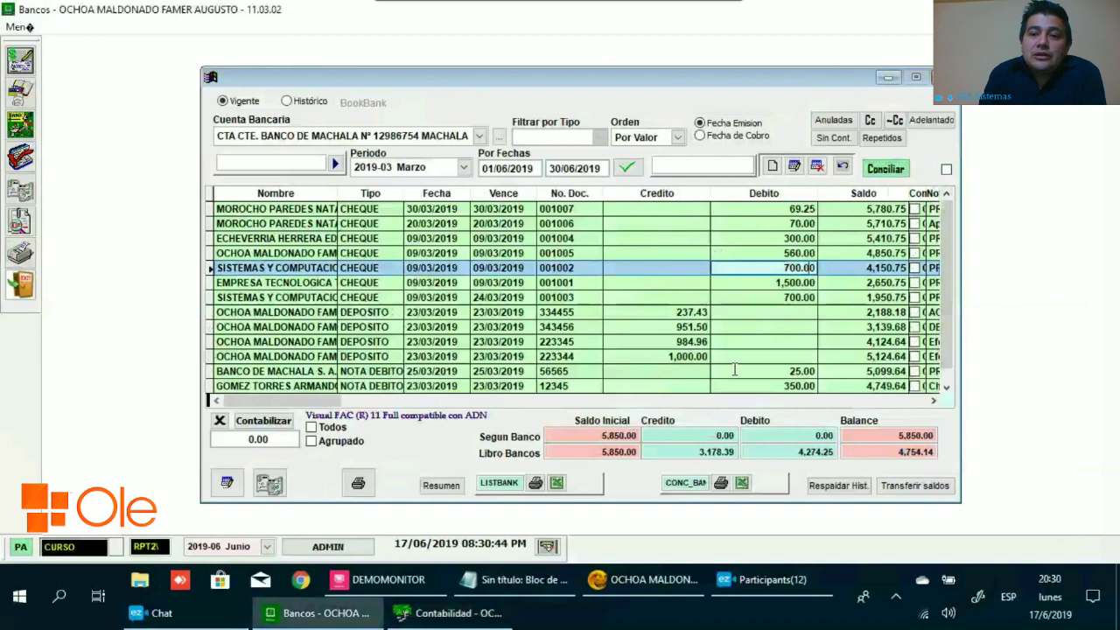
pyautogui.moveTo(896, 452); pyautogui.dragTo(948, 452)
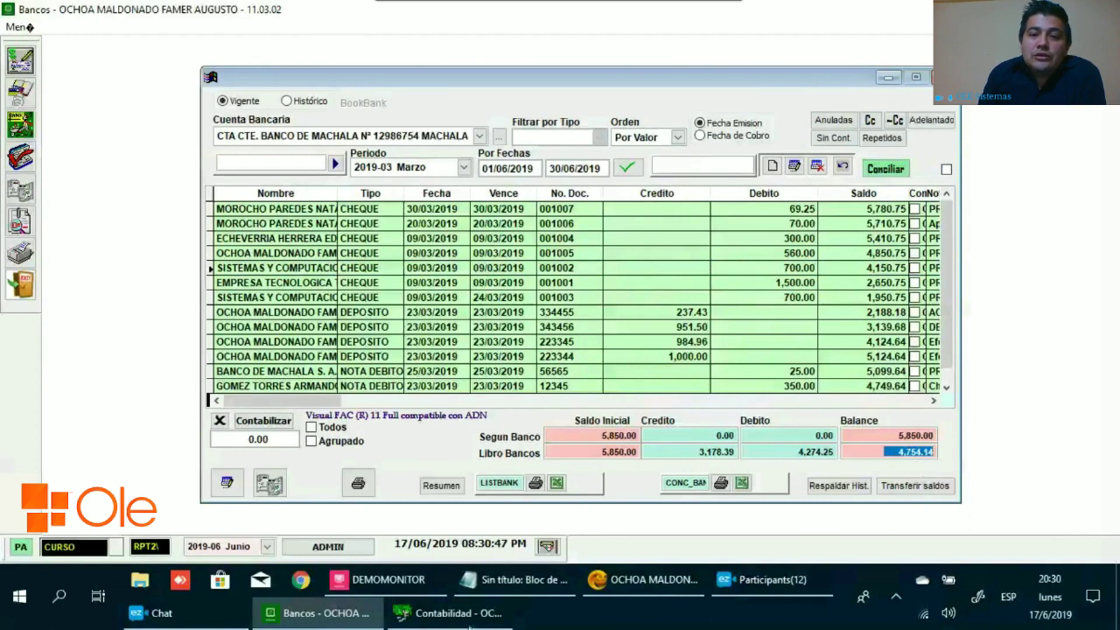
pyautogui.hotkey('alt', 'Tab')
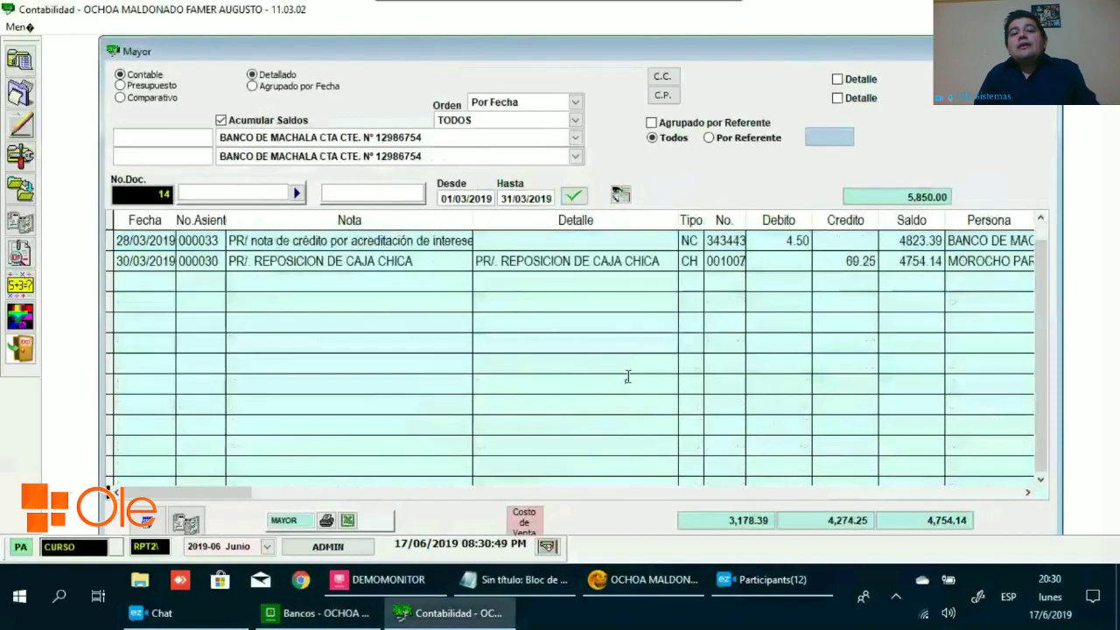
pyautogui.click(521, 343)
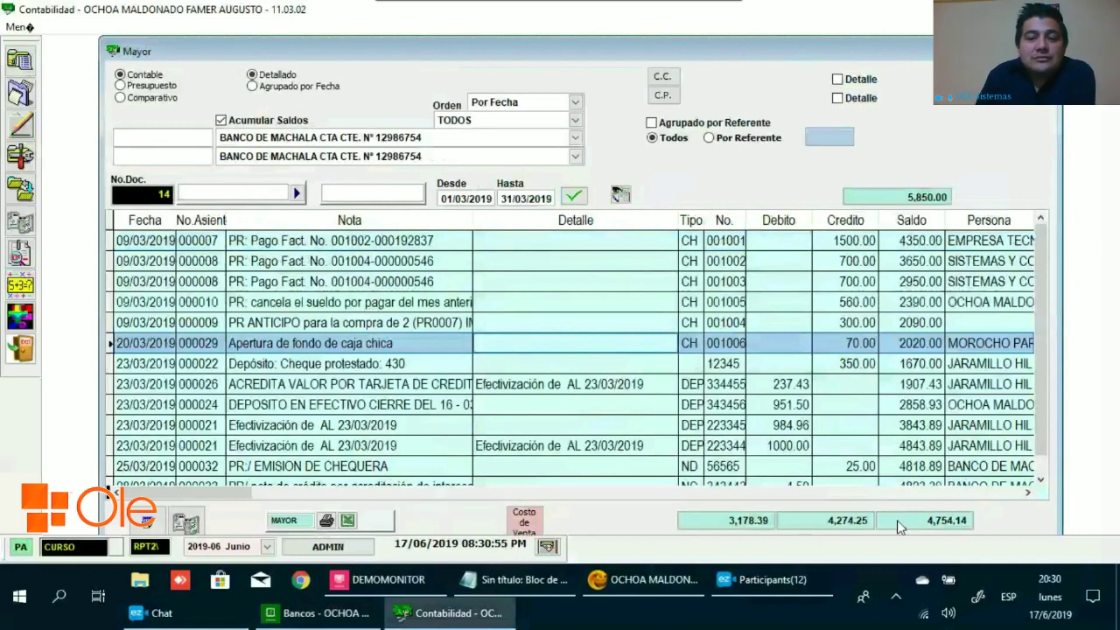
# Return to the Bancos module and look through the full list of March 2019 movements.
pyautogui.click(335, 616)
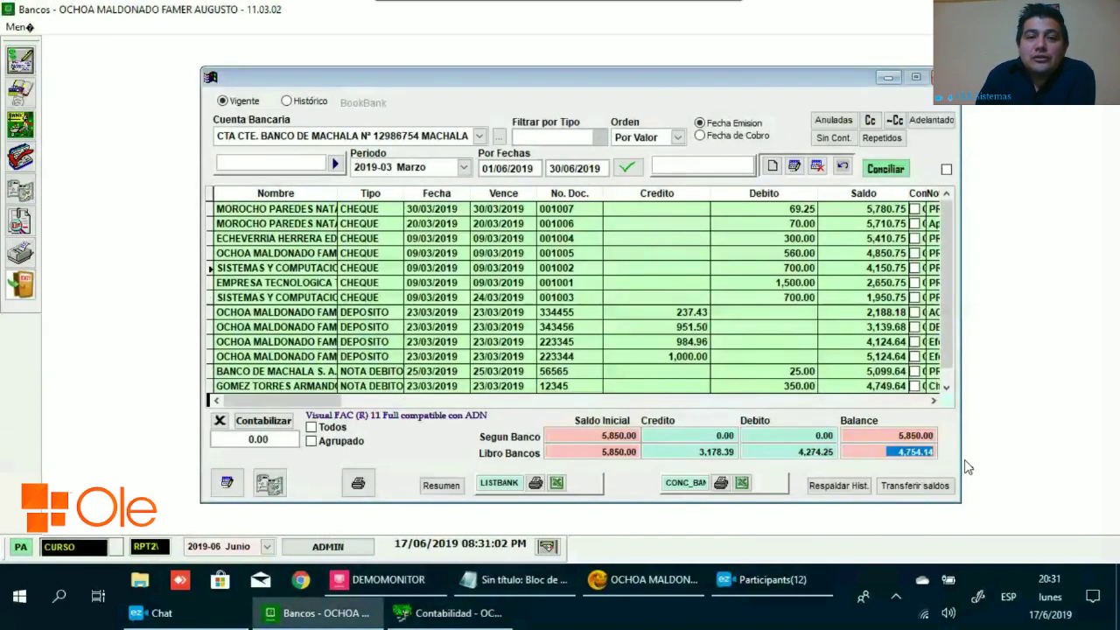
pyautogui.click(498, 283)
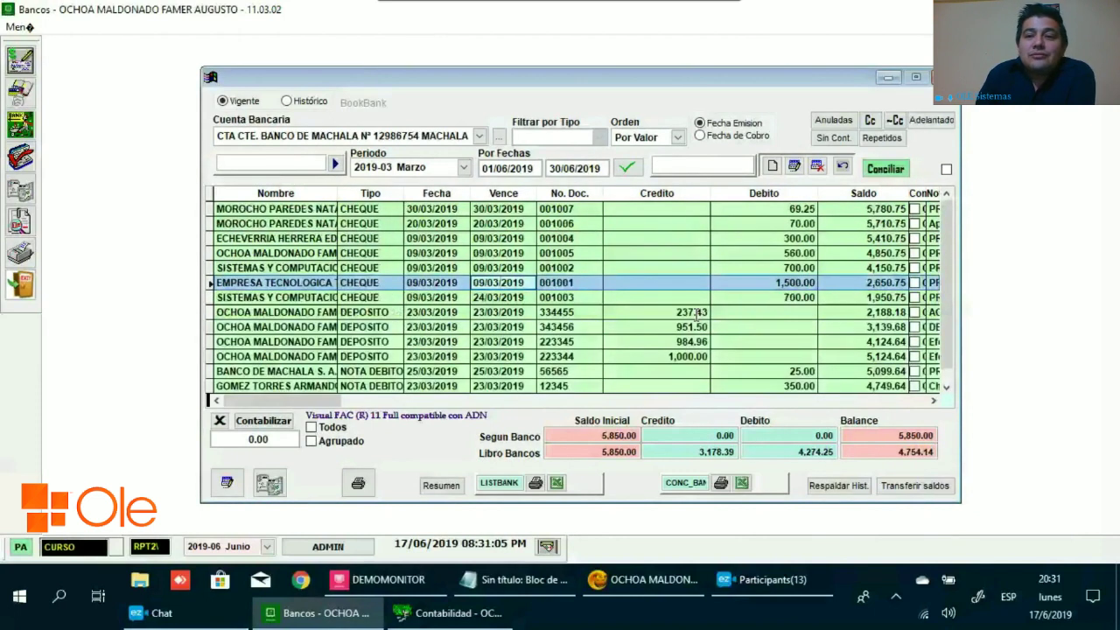
pyautogui.scroll(-1, 879, 269)
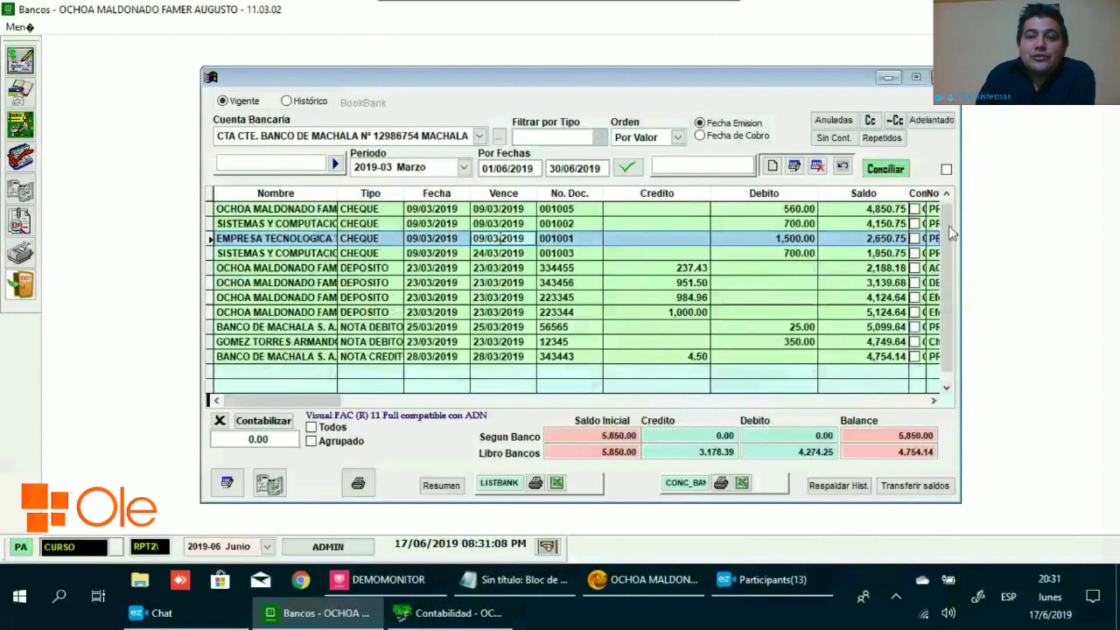
pyautogui.scroll(1, 426, 238)
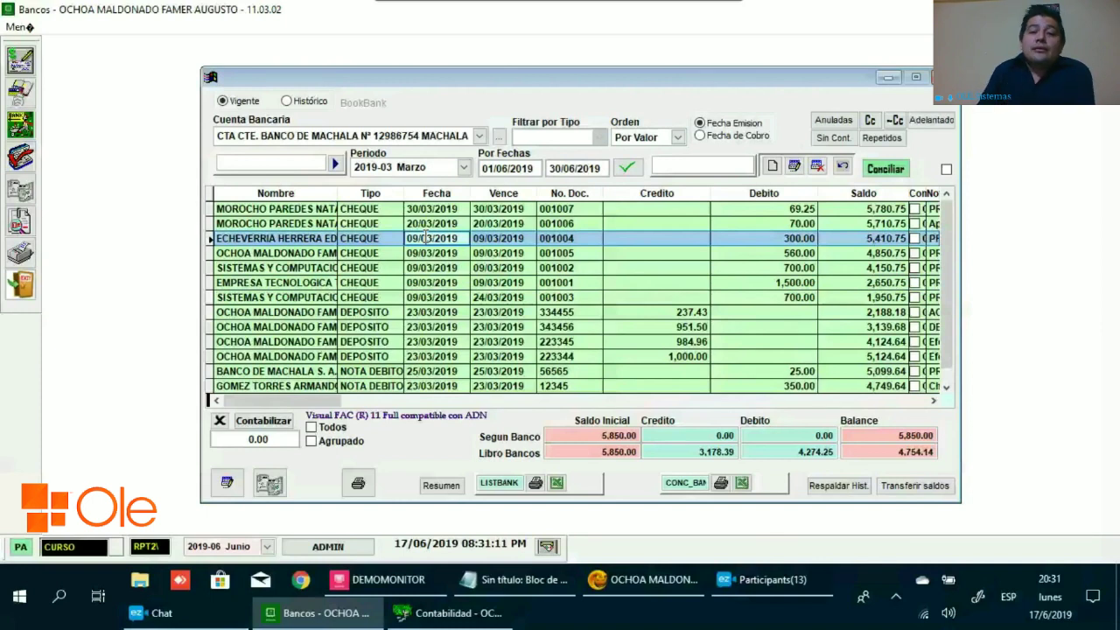
# Switch to Contabilidad and rerun the Banco de Machala ledger with the end date set to 15/03/2019.
pyautogui.click(458, 614)
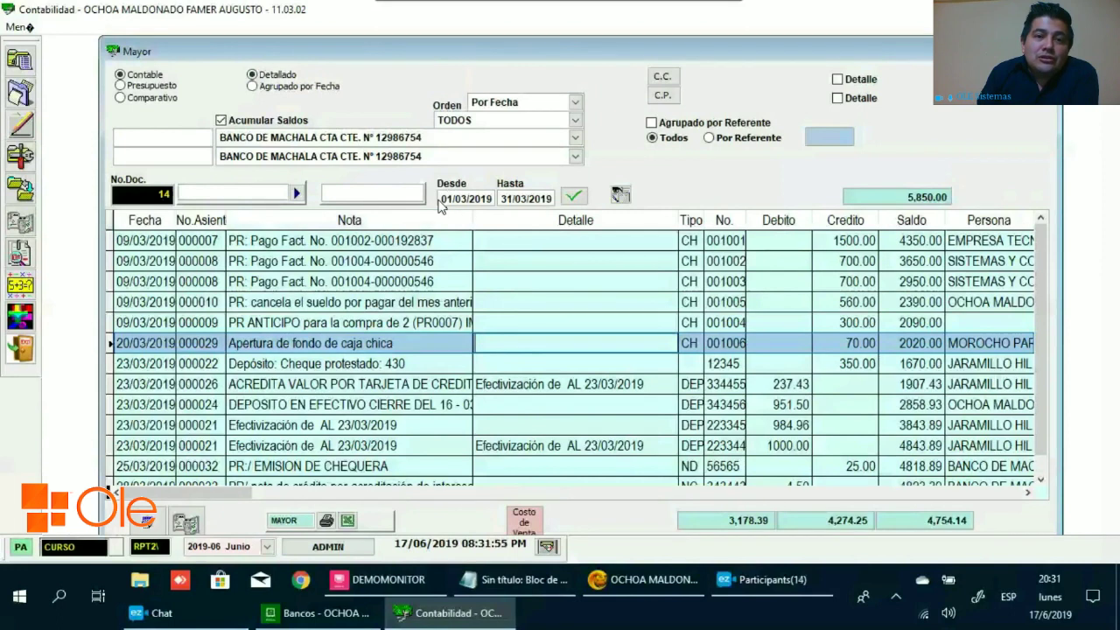
pyautogui.write('15')
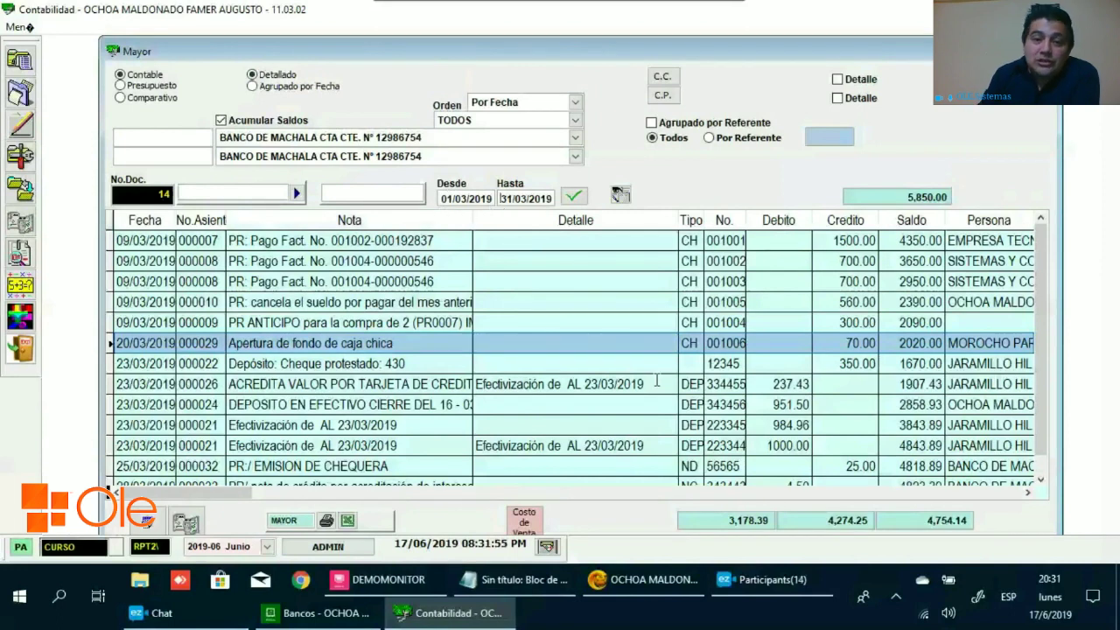
pyautogui.press('Return')
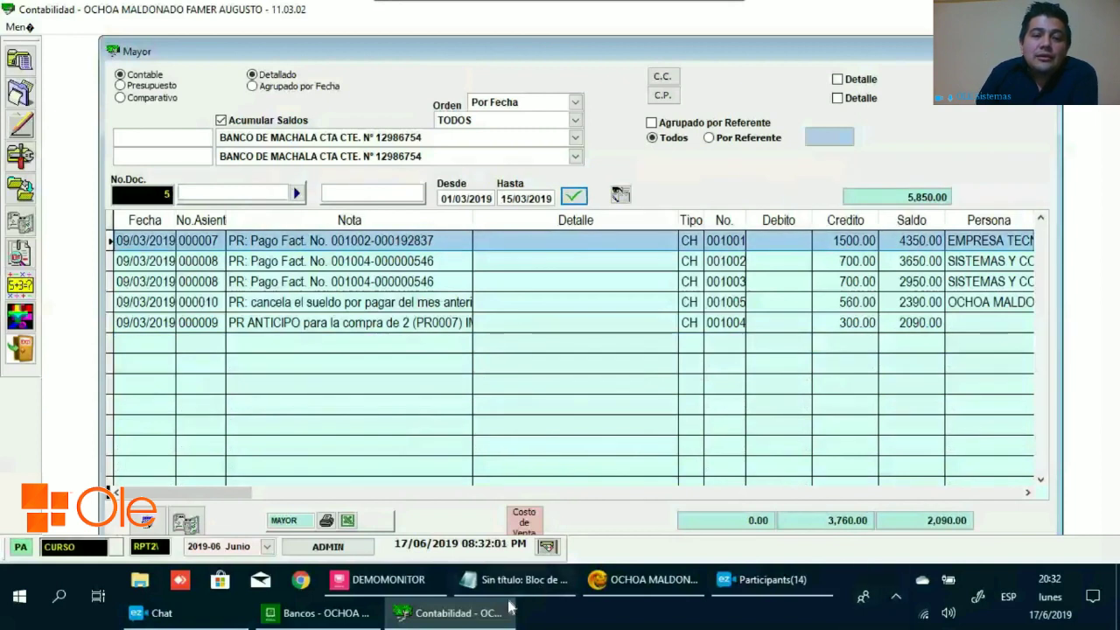
# Check the attendees and one attendee's options in the ezTalks participants list, look at the chat, and return to the Bancos movements.
pyautogui.click(337, 614)
pyautogui.click(761, 579)
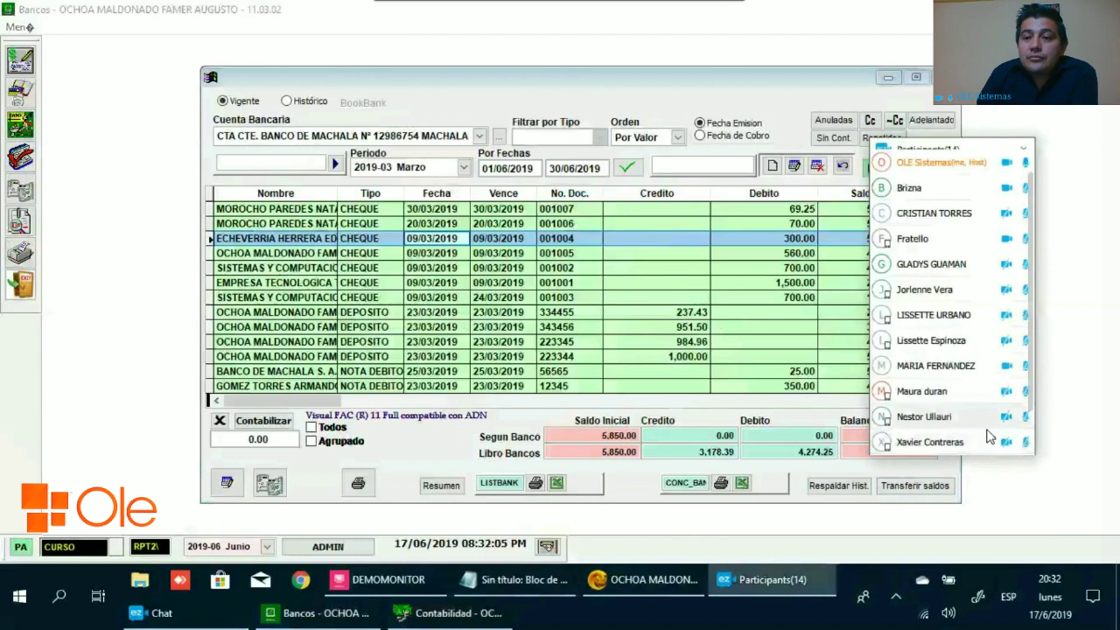
pyautogui.scroll(-2, 1006, 433)
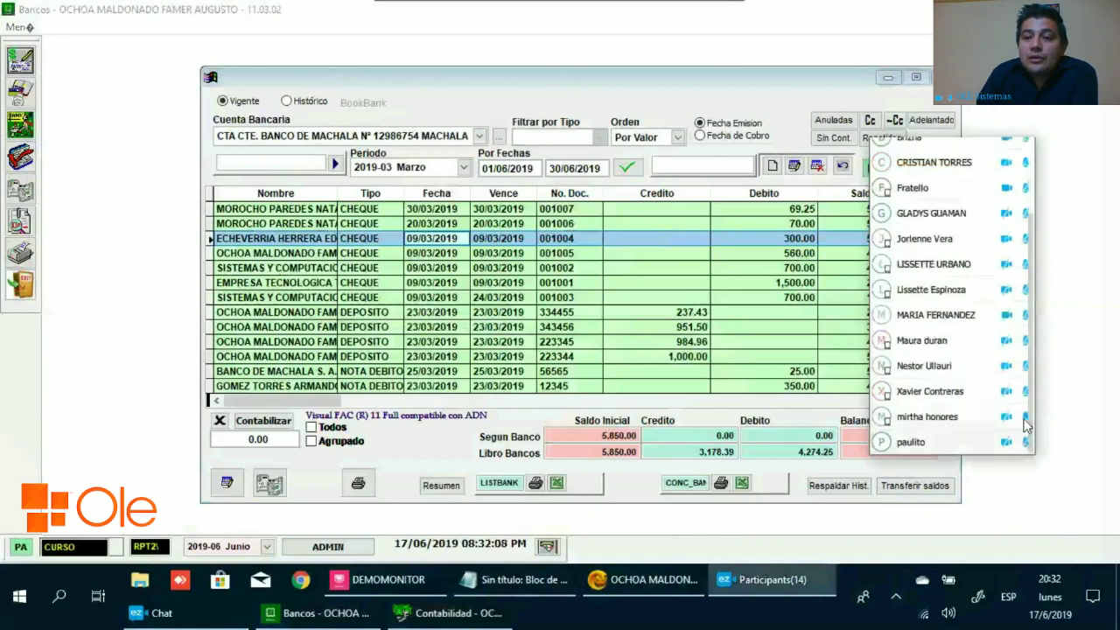
pyautogui.rightClick(957, 418)
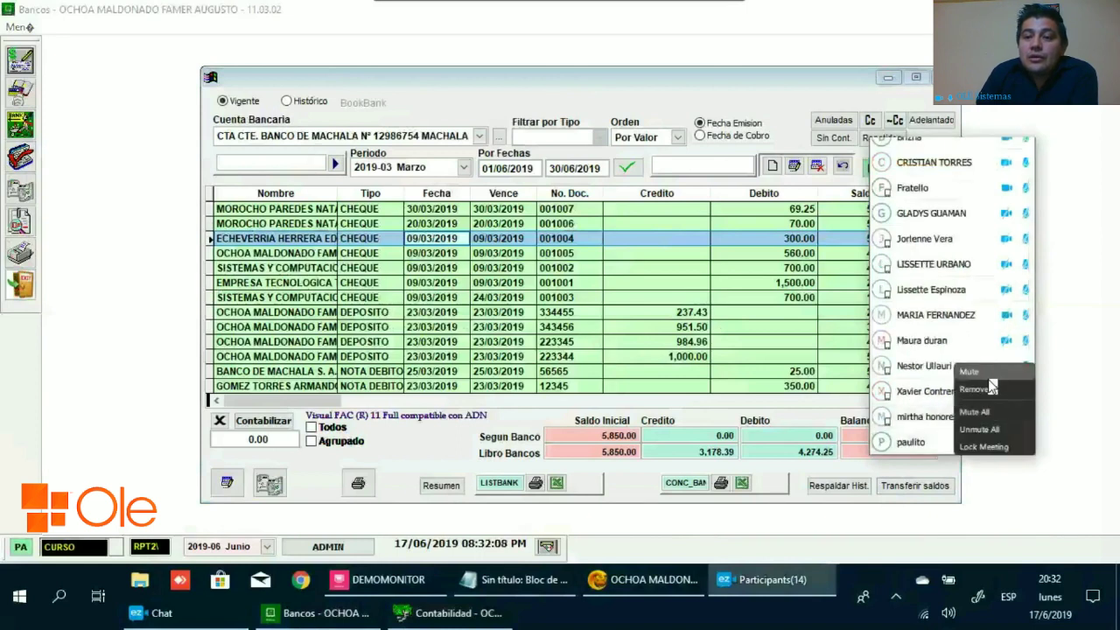
pyautogui.press('Escape')
pyautogui.scroll(3, 953, 420)
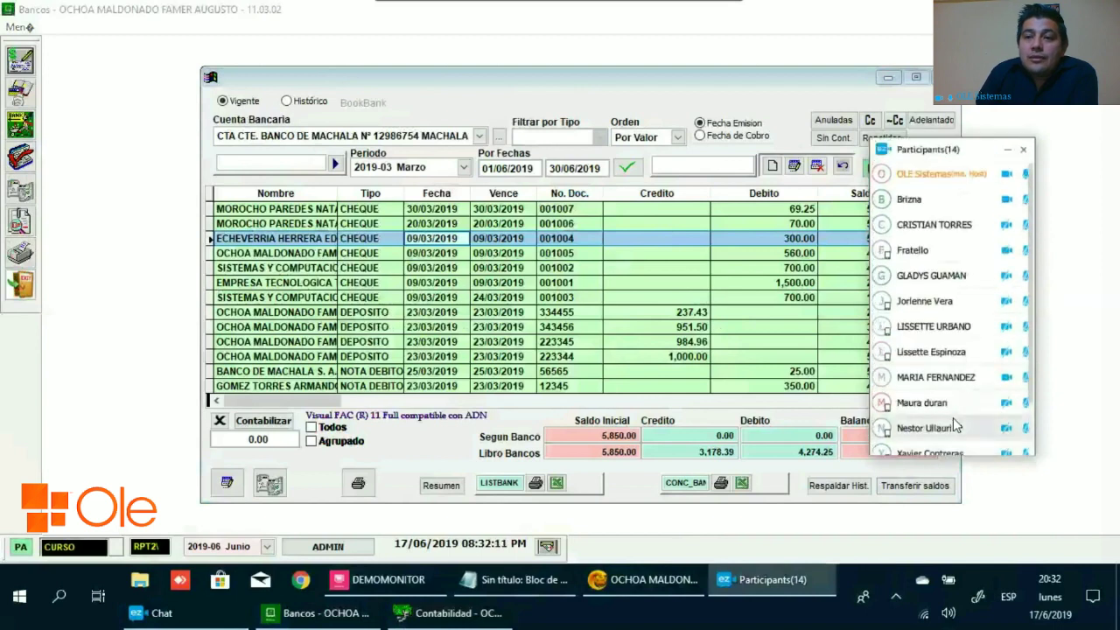
pyautogui.scroll(-3, 952, 421)
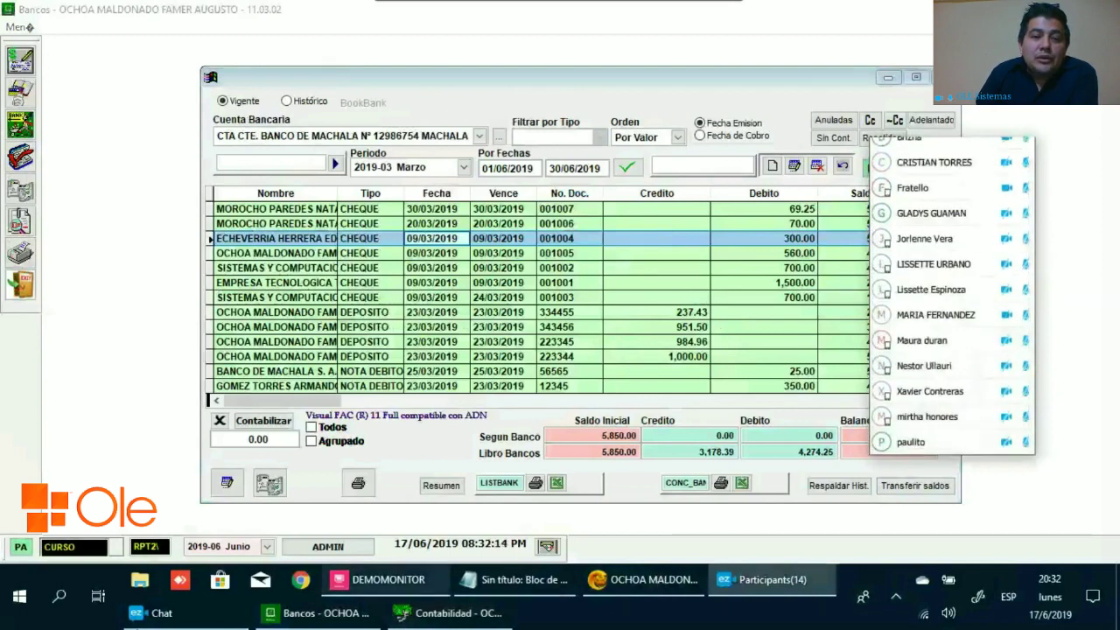
pyautogui.click(154, 613)
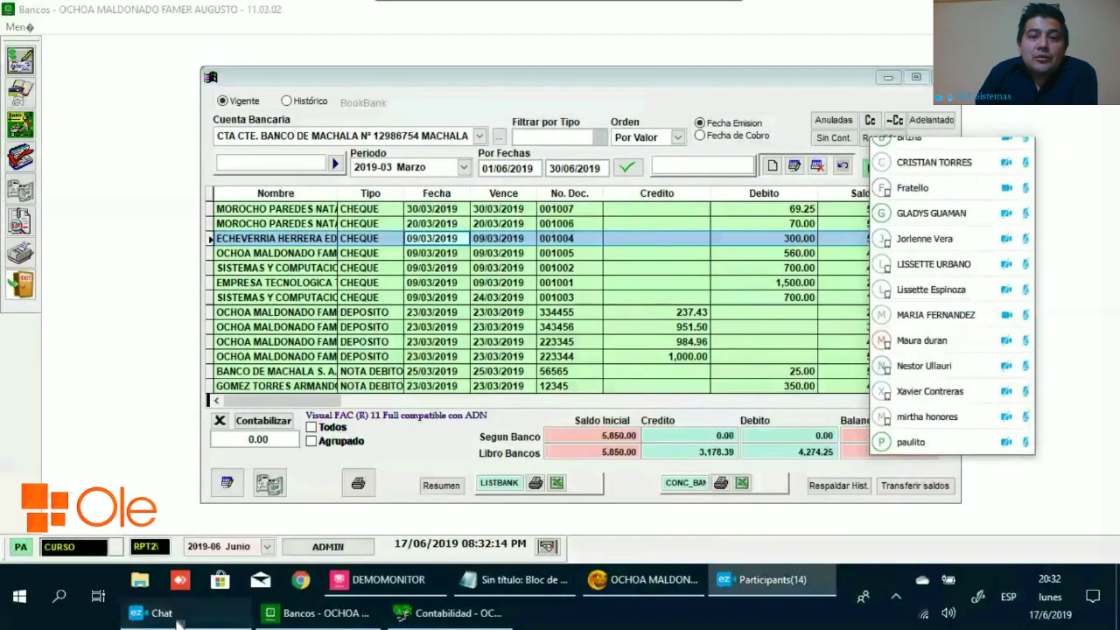
pyautogui.click(622, 185)
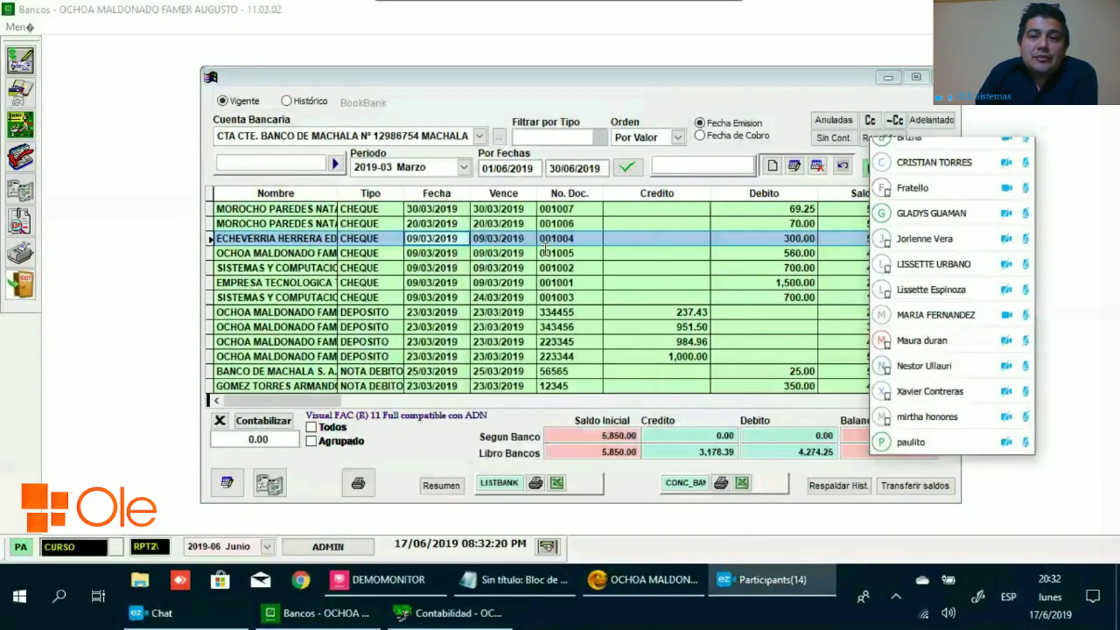
pyautogui.click(451, 268)
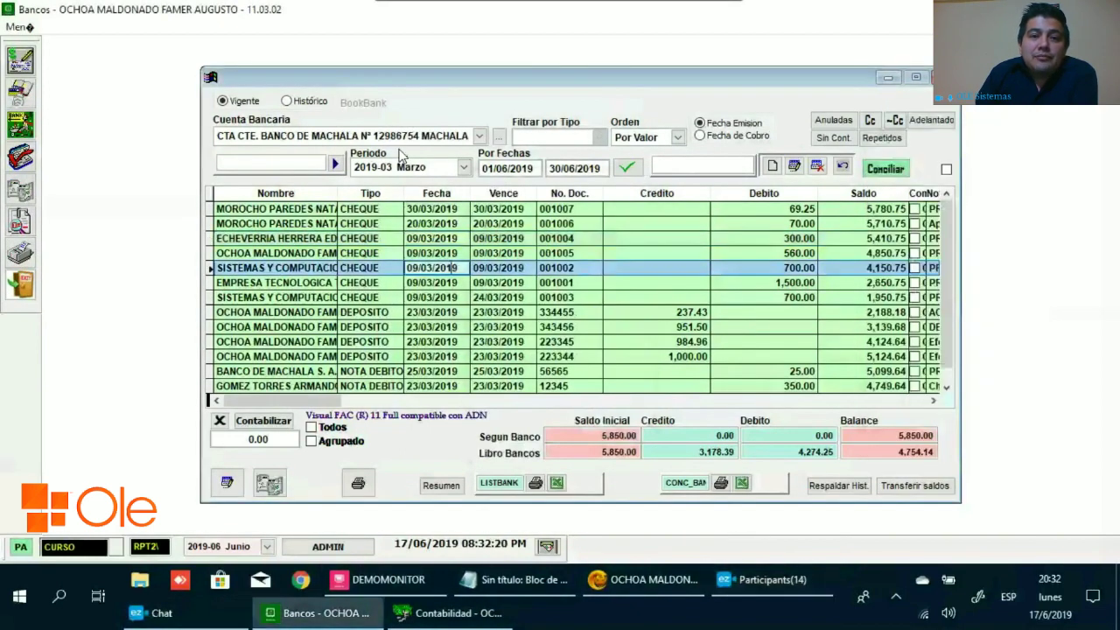
# Filter the bank movements by the date range 01/03/2019 to 15/03/2019.
pyautogui.click(492, 168)
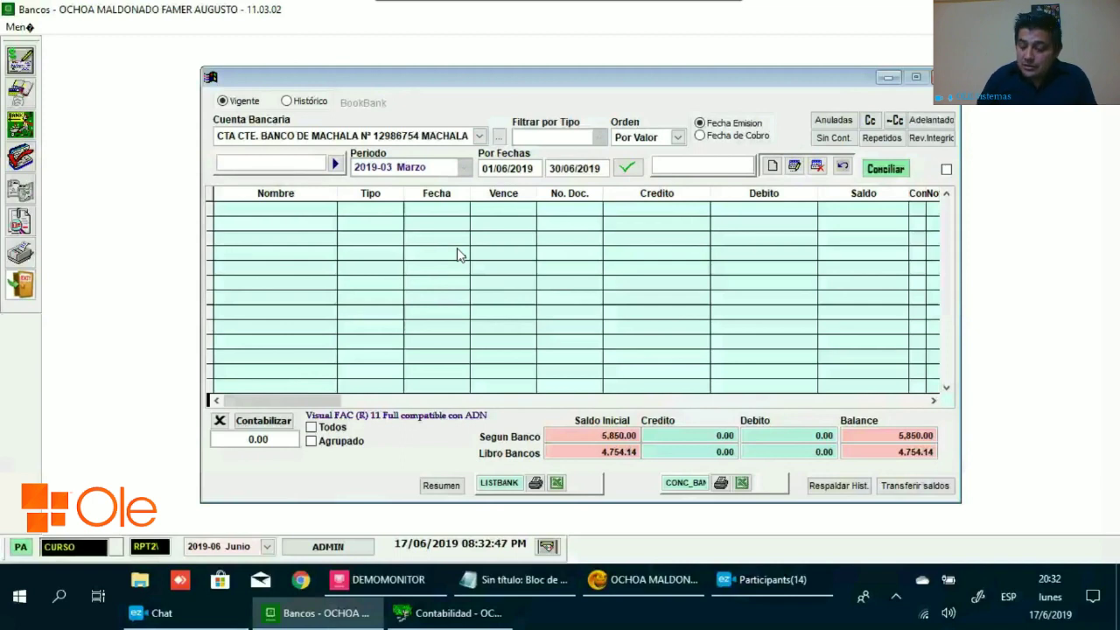
pyautogui.write('5')
pyautogui.press('Return')
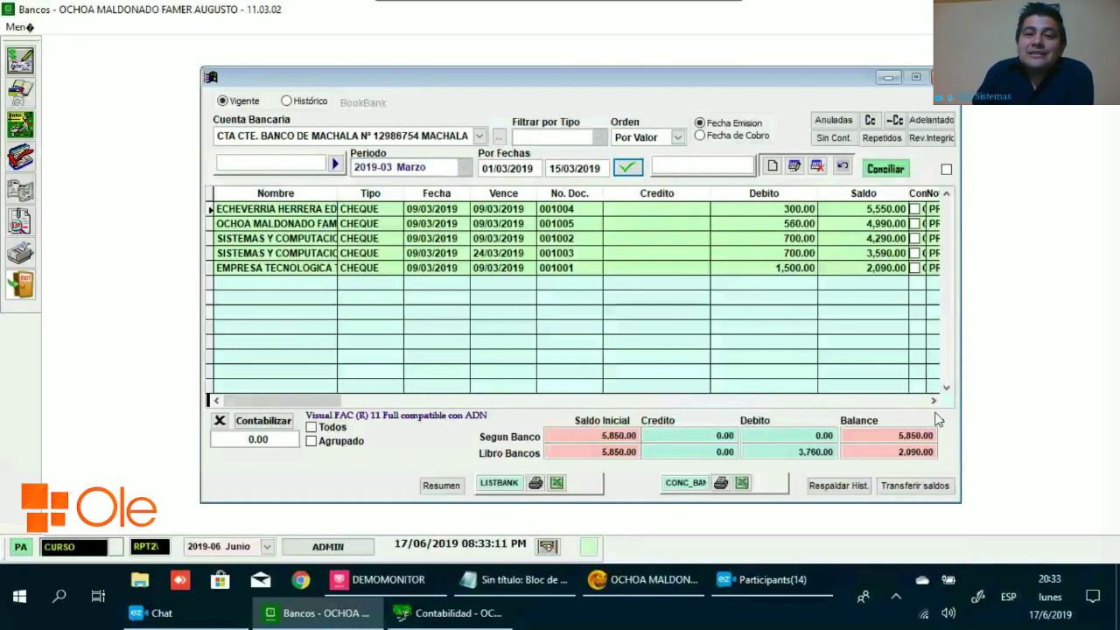
pyautogui.press('Tab')
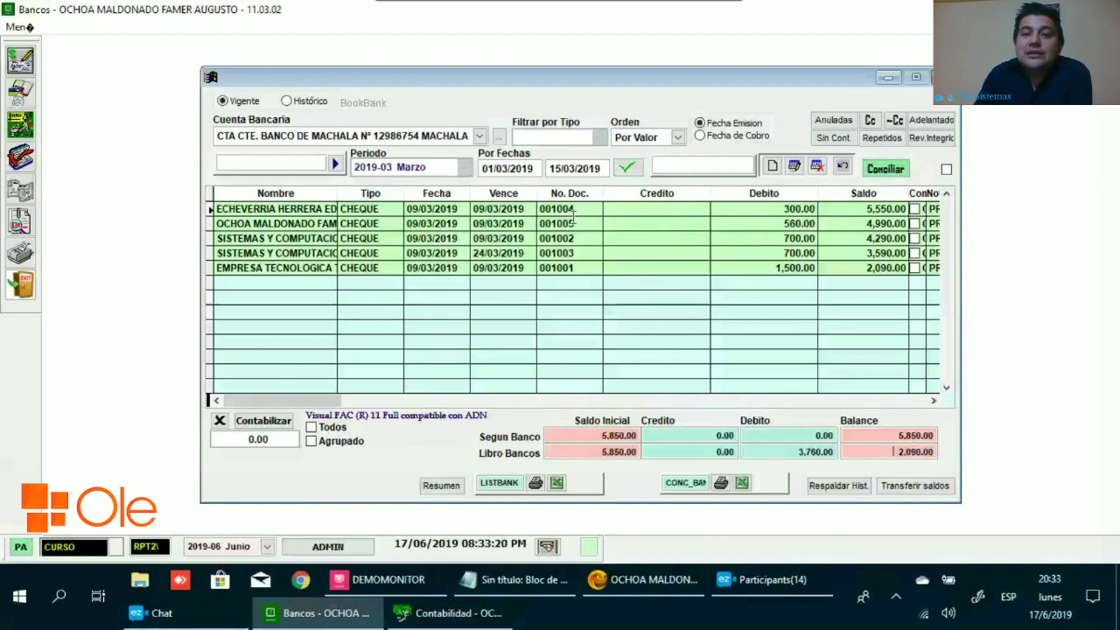
# Filter the bank movements to the single day 09/03/2019 by setting it as both start and end date.
pyautogui.click(554, 168)
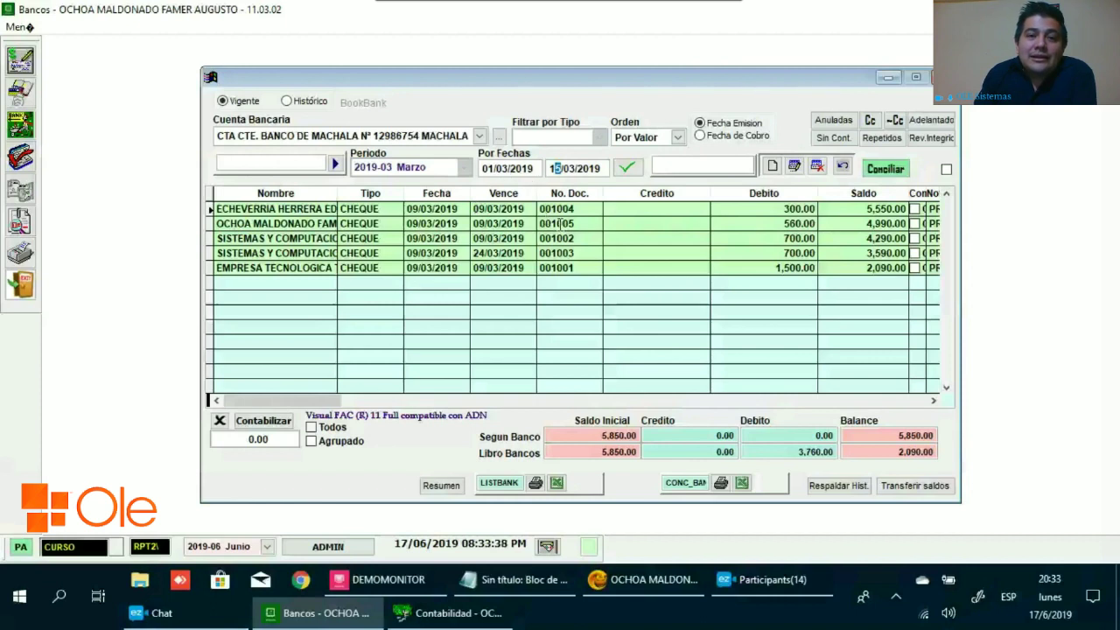
pyautogui.click(531, 168)
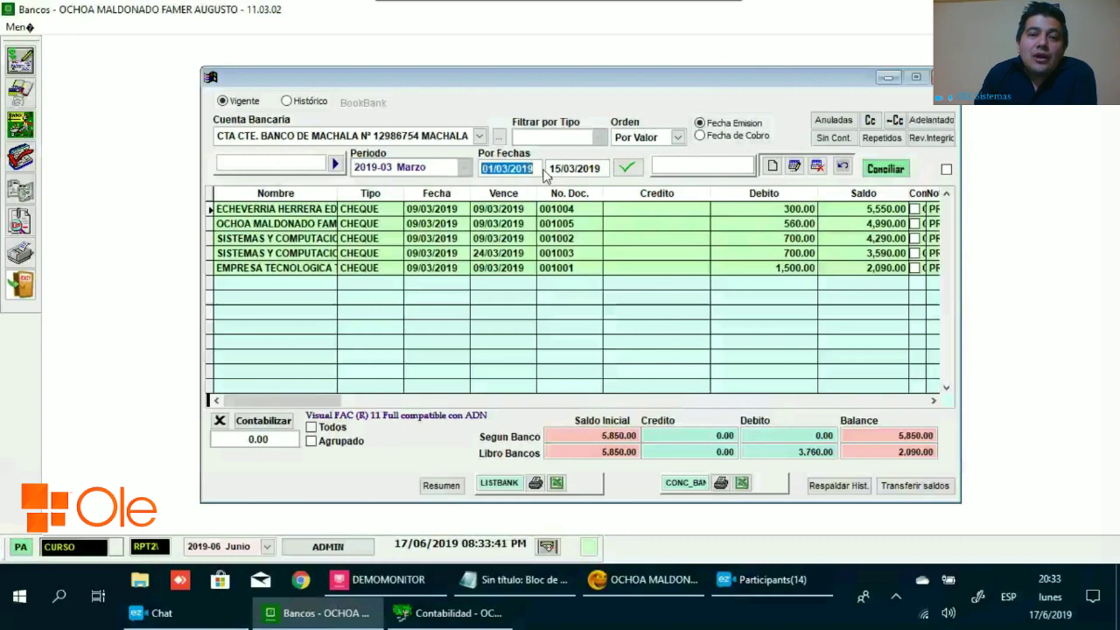
pyautogui.click(564, 169)
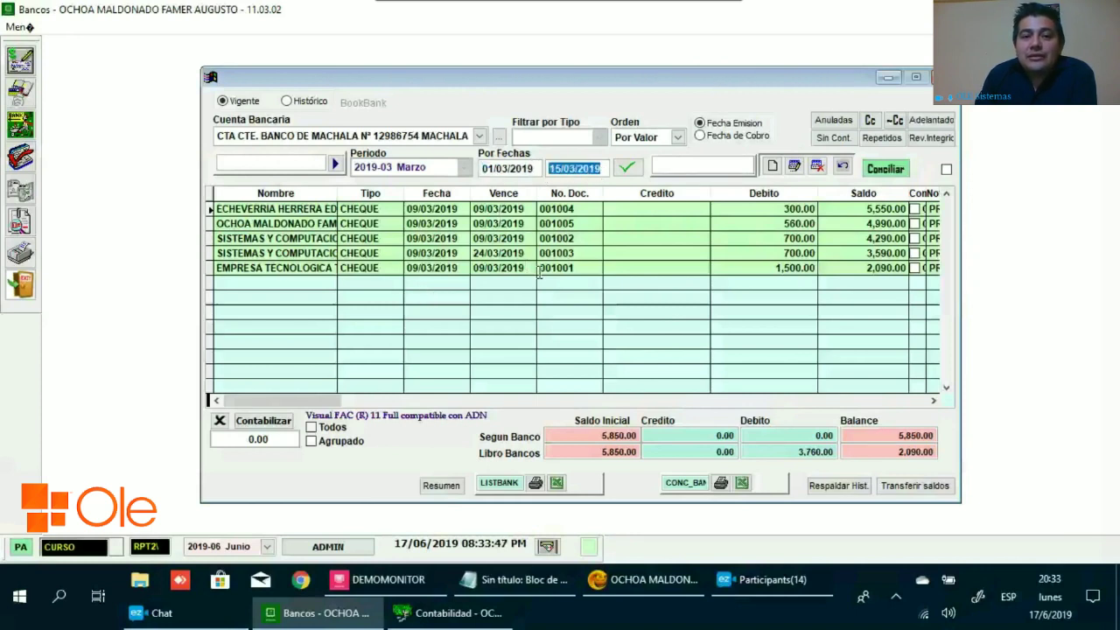
pyautogui.click(483, 168)
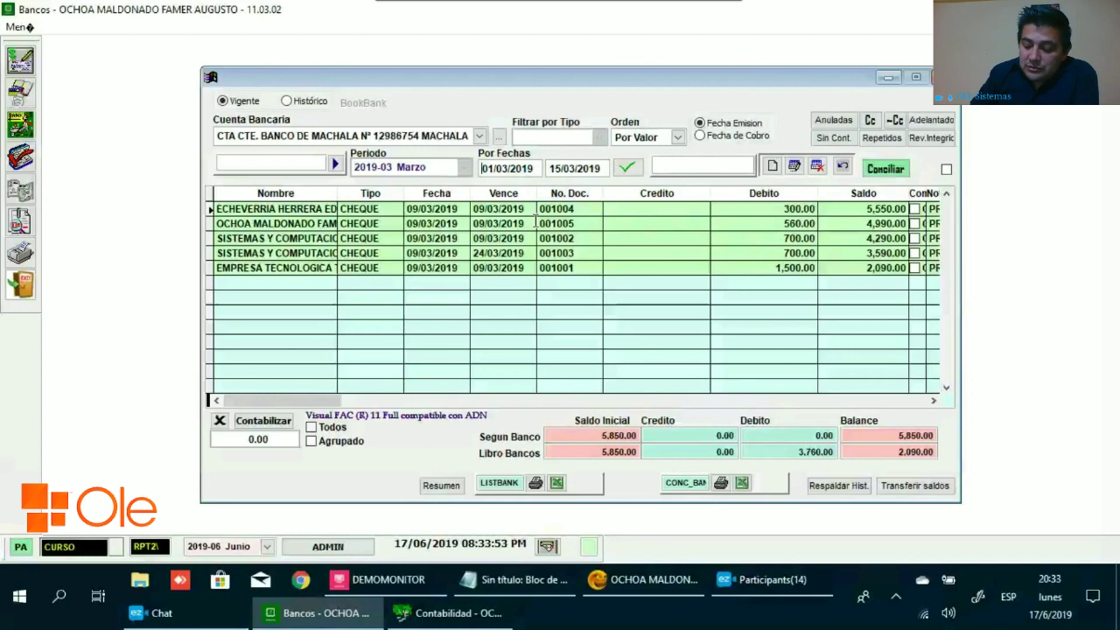
pyautogui.write('09')
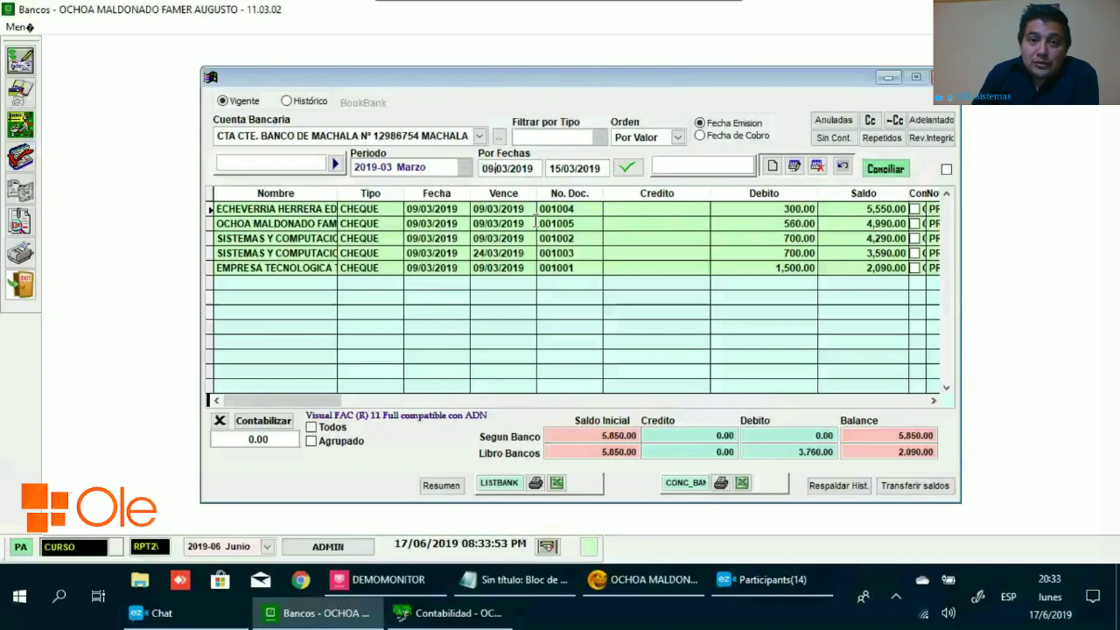
pyautogui.press('Tab')
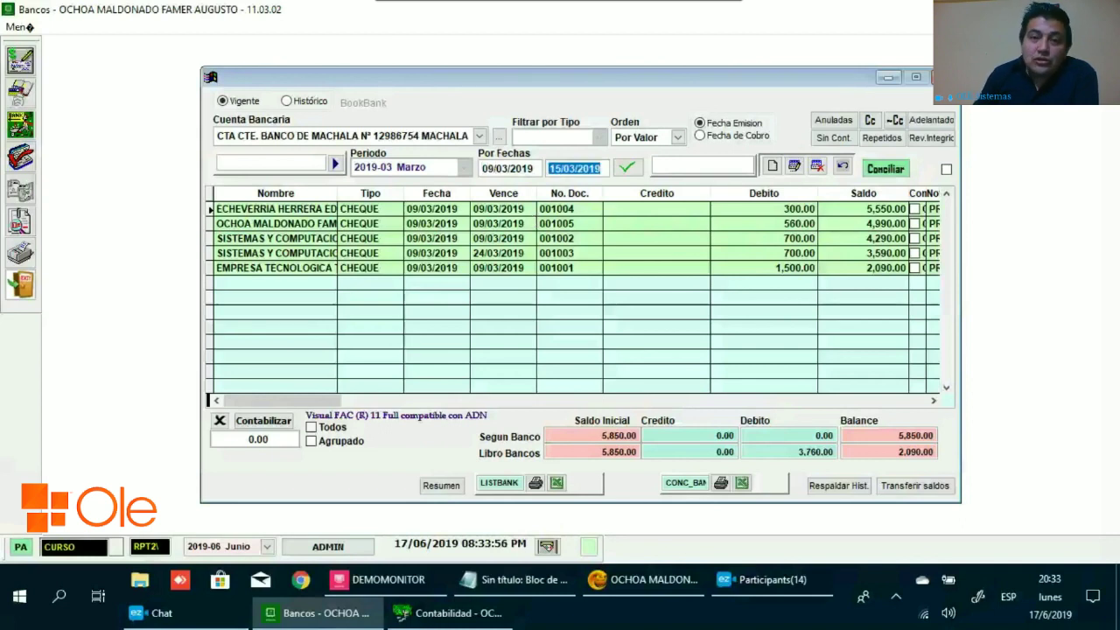
pyautogui.write('09/03/2019')
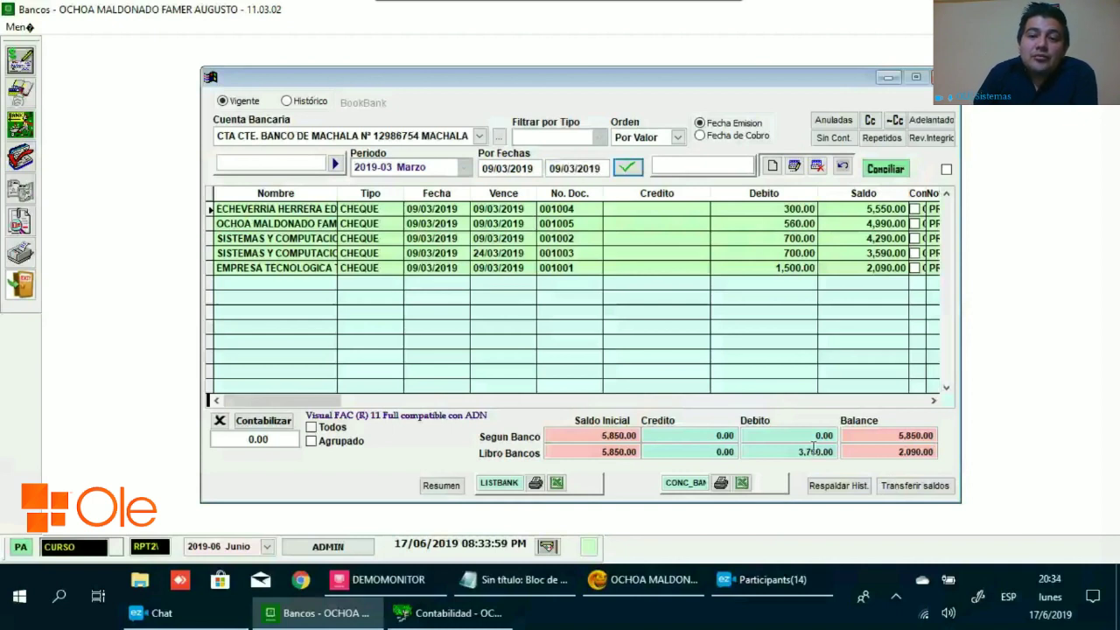
# Review the Libro Bancos initial balance, credit, debit and final balance for the filtered day.
pyautogui.click(591, 452)
pyautogui.press('Tab')
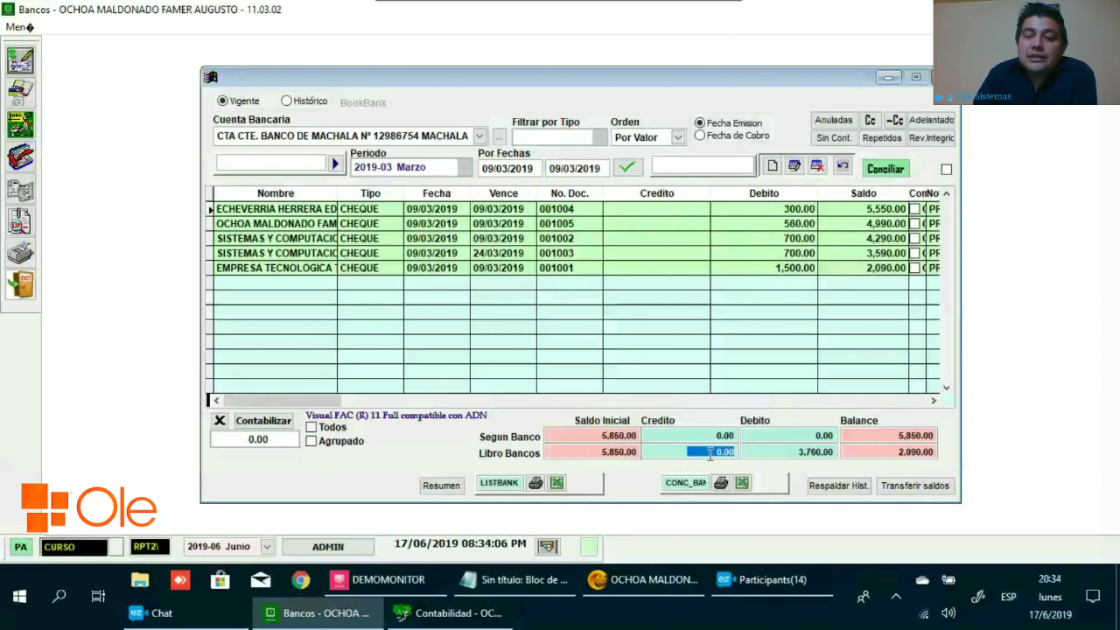
pyautogui.press('Tab')
pyautogui.press('Tab')
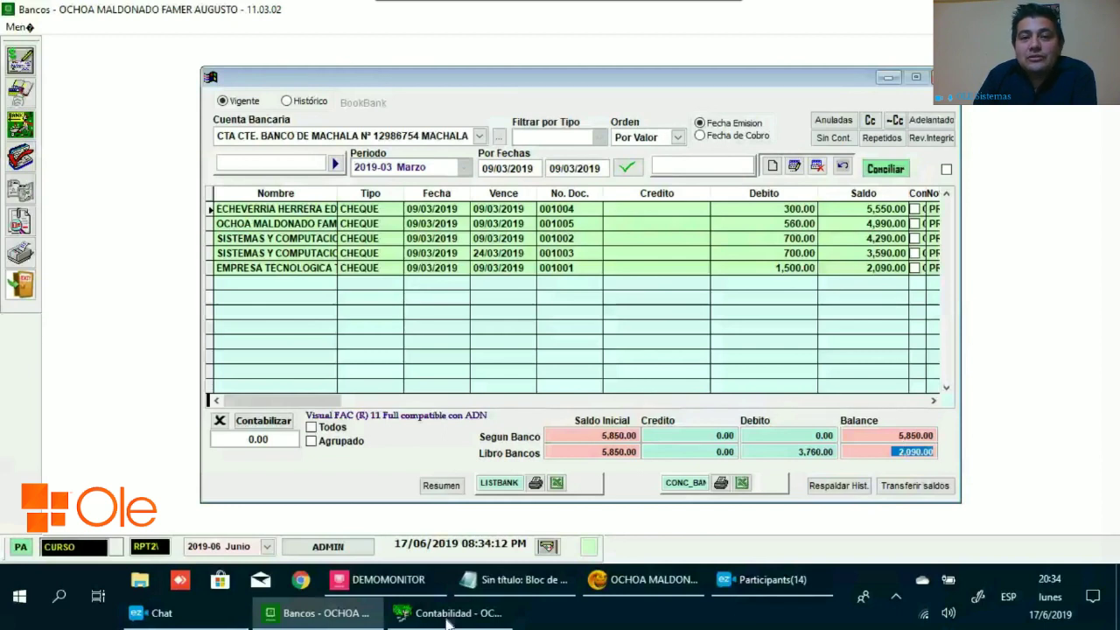
# Switch to Contabilidad and rerun the Banco de Machala ledger with 09/03/2019 as both start and end date.
pyautogui.hotkey('alt', 'Tab')
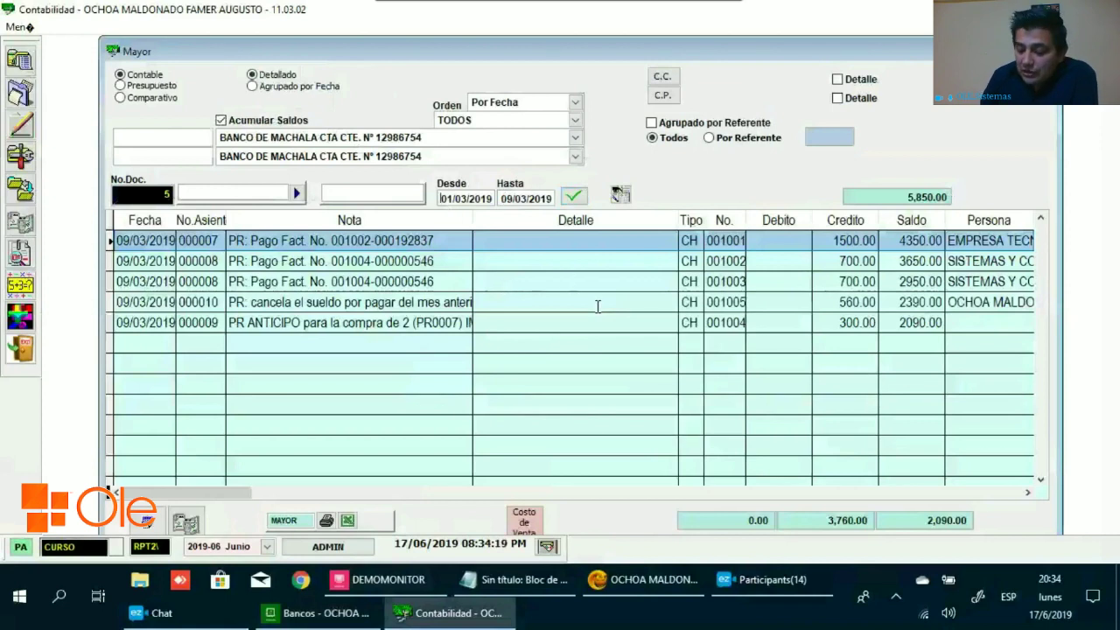
pyautogui.press('Tab')
pyautogui.press('Tab')
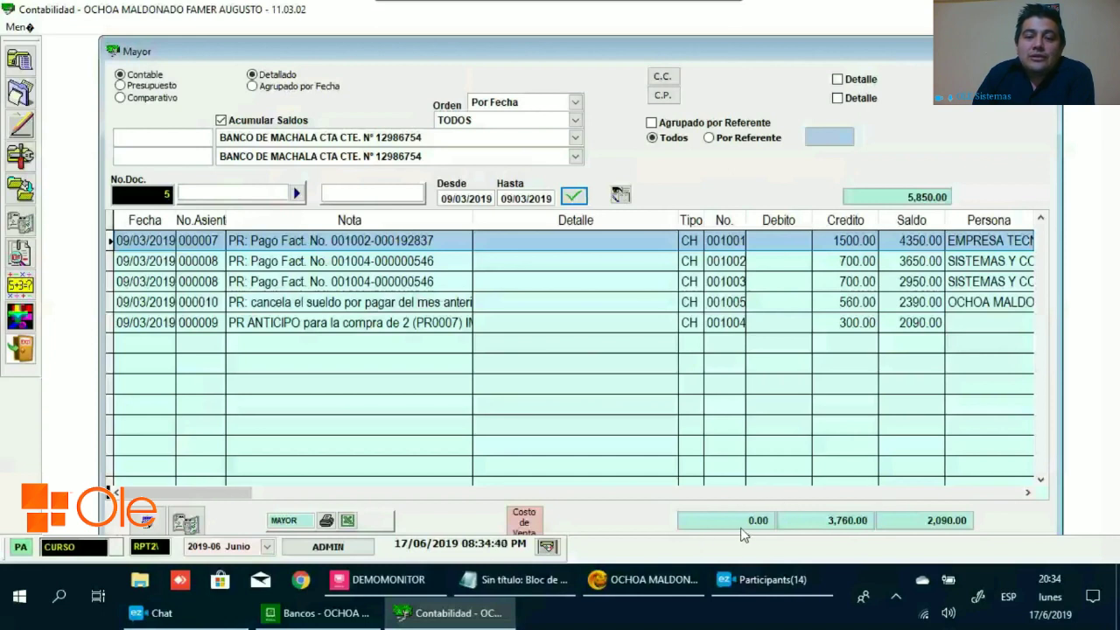
# Compare the 09/03/2019 movements and totals in the Bancos module with those in the Contabilidad ledger.
pyautogui.click(381, 616)
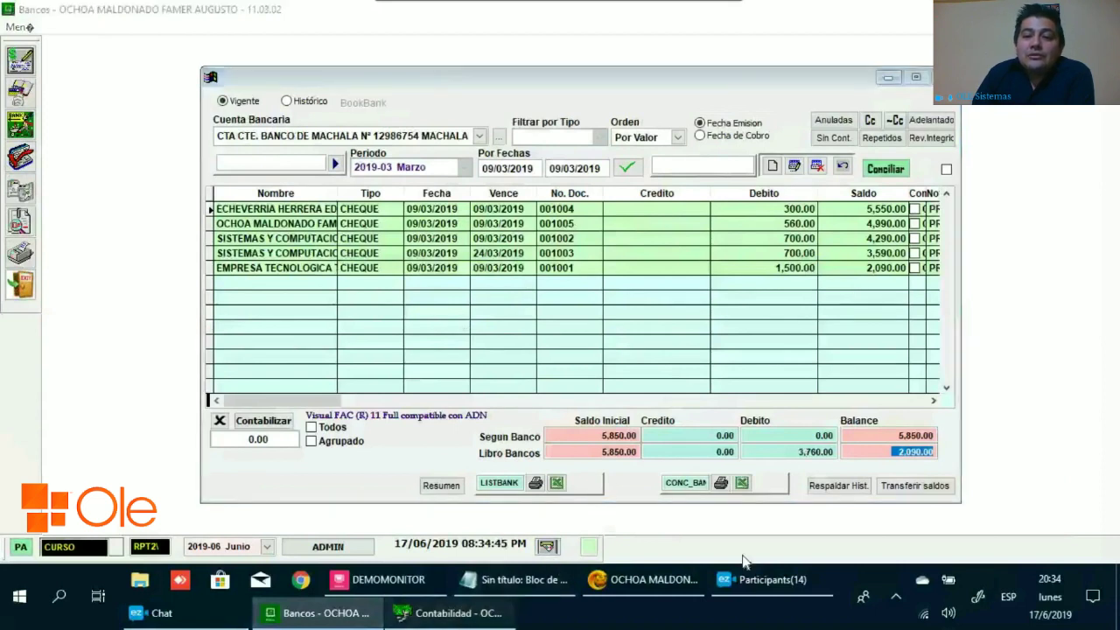
pyautogui.hotkey('alt', 'Tab')
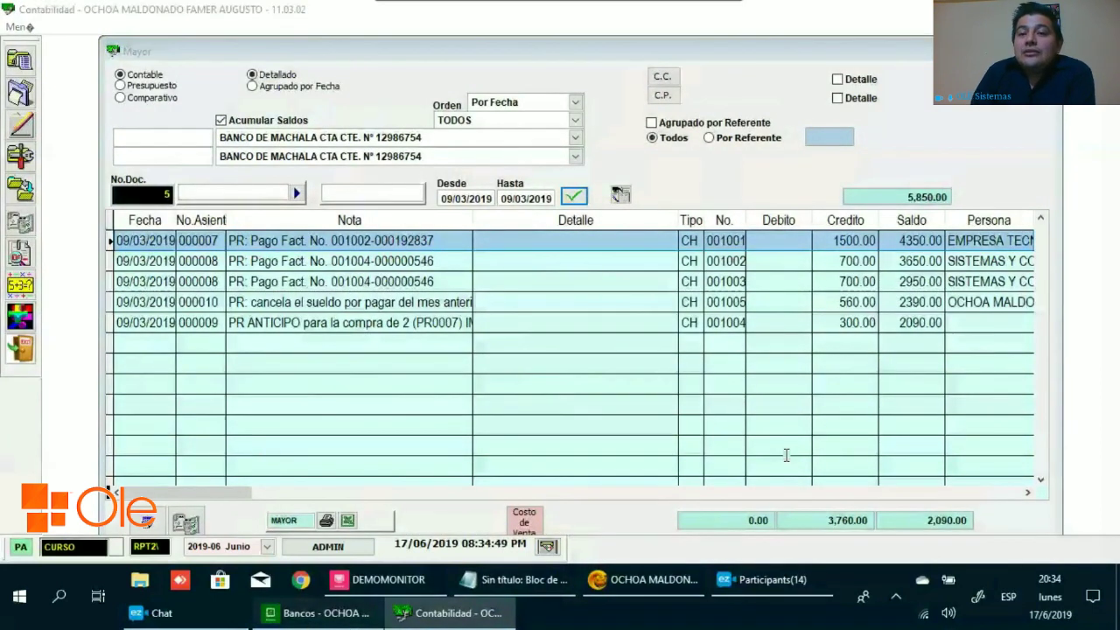
pyautogui.hotkey('alt', 'Tab')
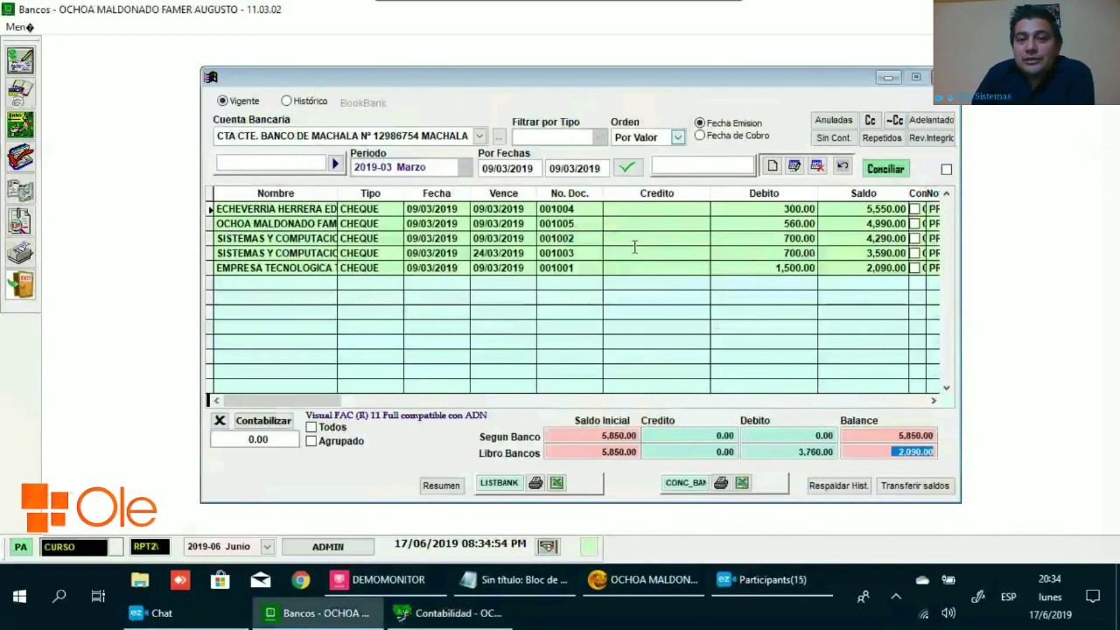
pyautogui.click(453, 617)
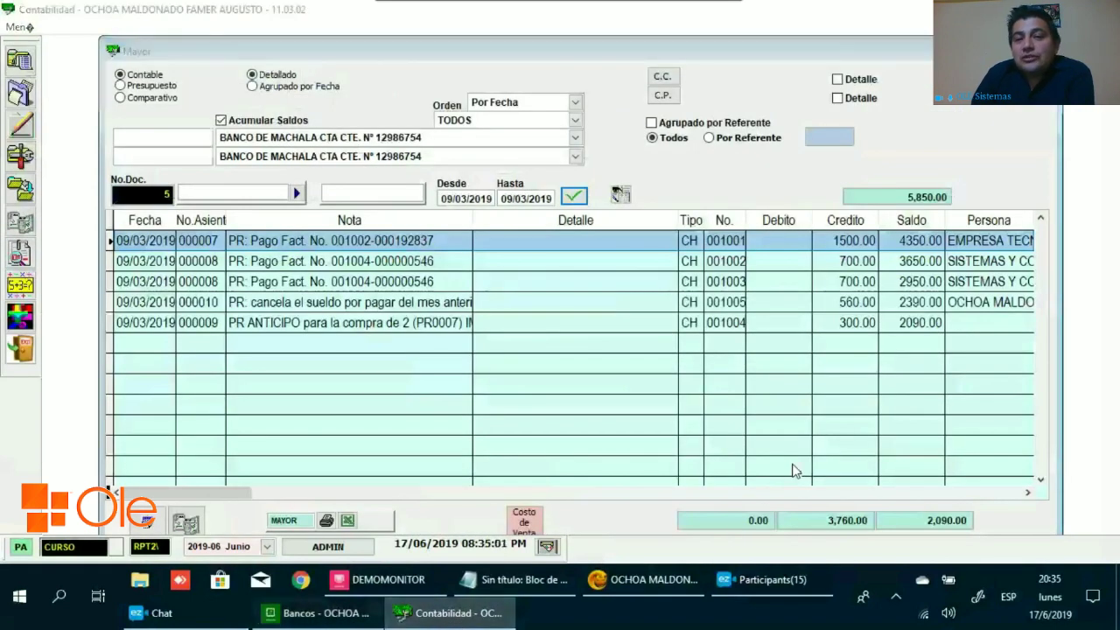
pyautogui.hotkey('alt', 'Tab')
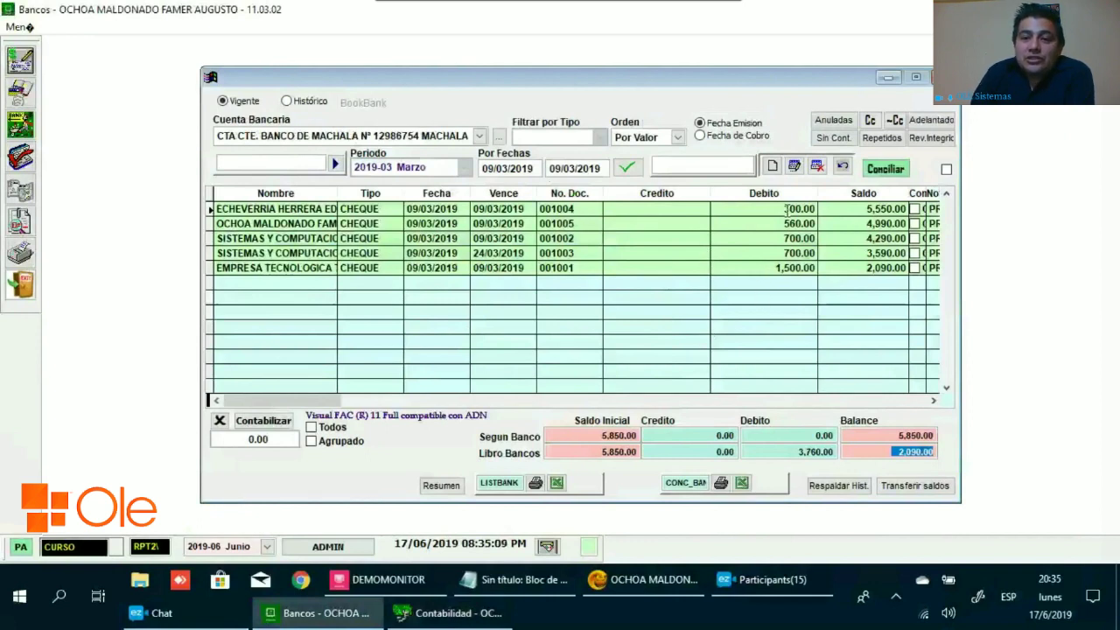
pyautogui.click(760, 267)
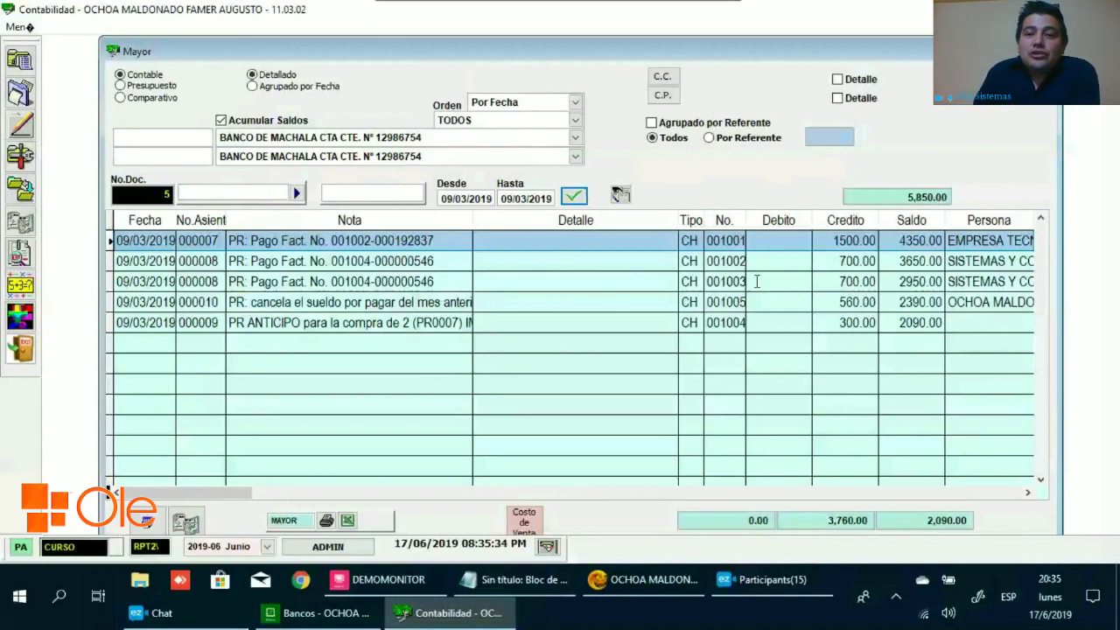
# Widen the ledger's document number column slightly and rerun the Banco de Machala ledger from 01/03/2019 to 31/03/2019.
pyautogui.moveTo(752, 225); pyautogui.dragTo(759, 226)
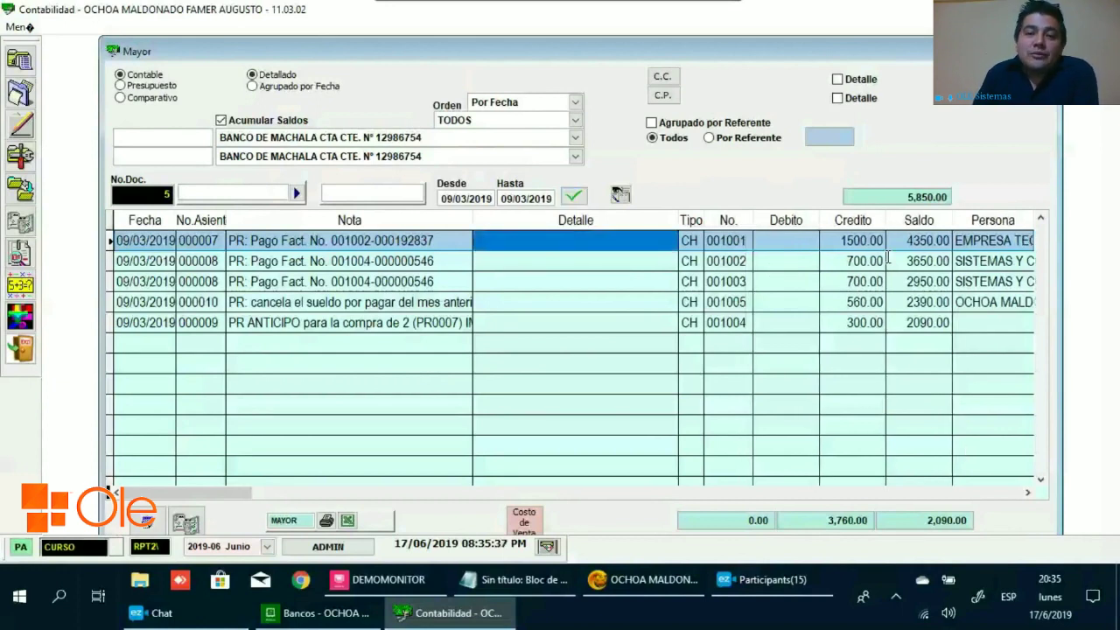
pyautogui.click(551, 262)
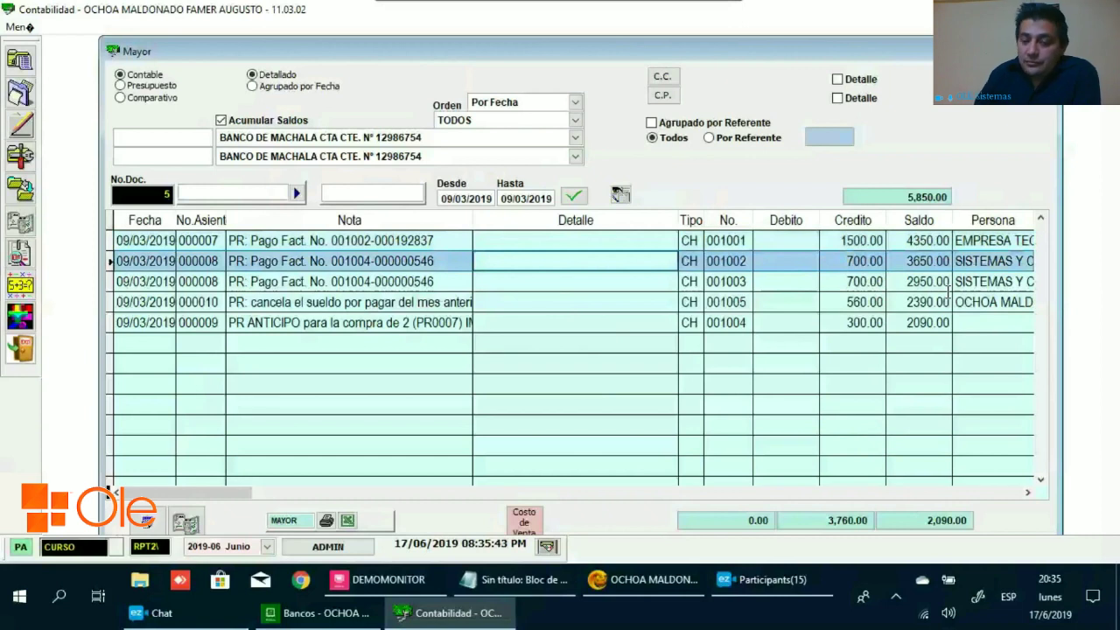
pyautogui.hotkey('shift', 'Tab')
pyautogui.write('01')
pyautogui.press('Tab')
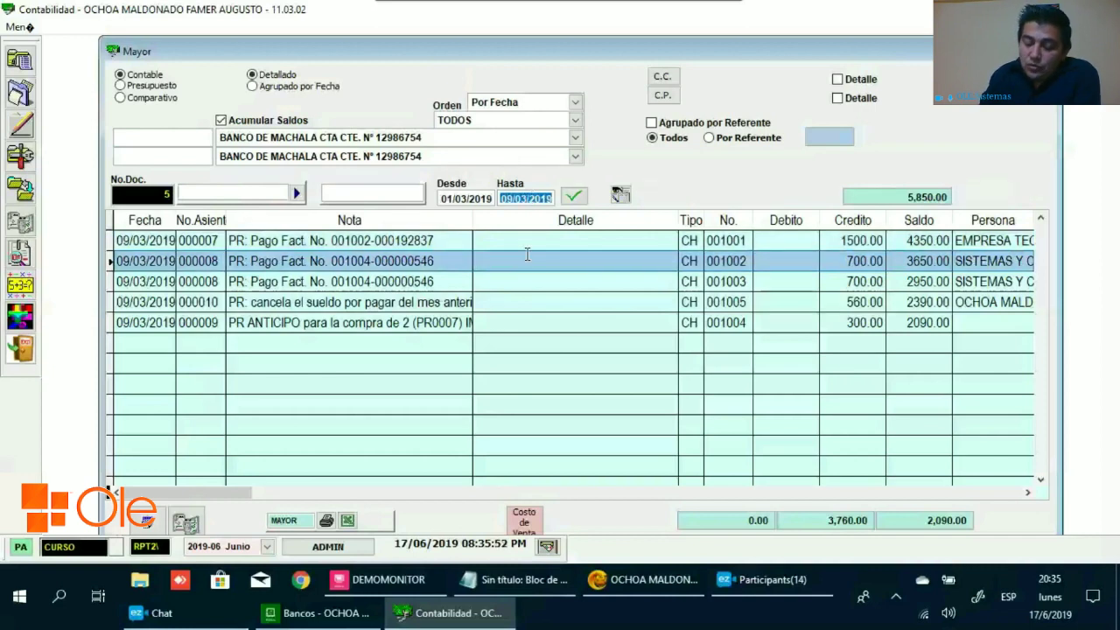
pyautogui.write('31/03/')
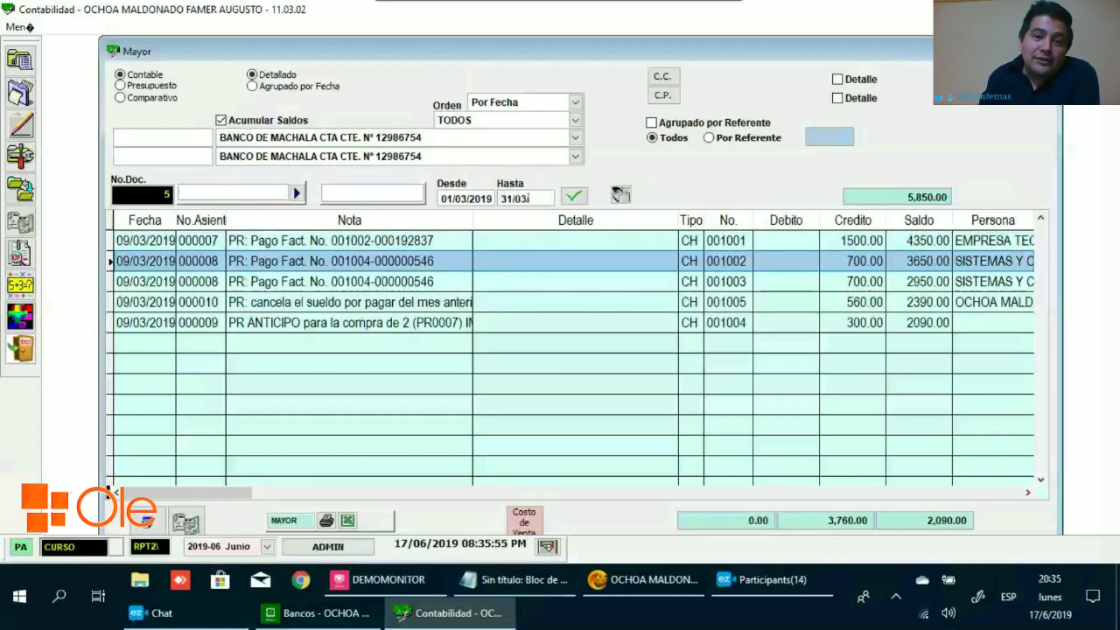
pyautogui.write('2019')
pyautogui.press('Return')
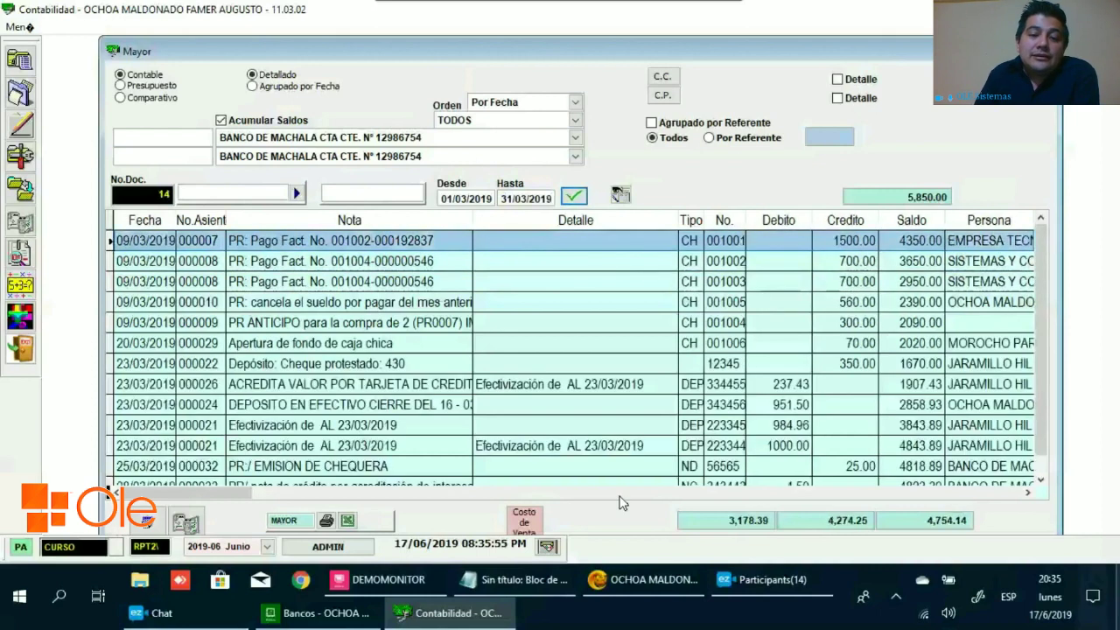
# Return to the Bancos module and show the bank movements from 01/03/2019 to 31/03/2019.
pyautogui.click(500, 199)
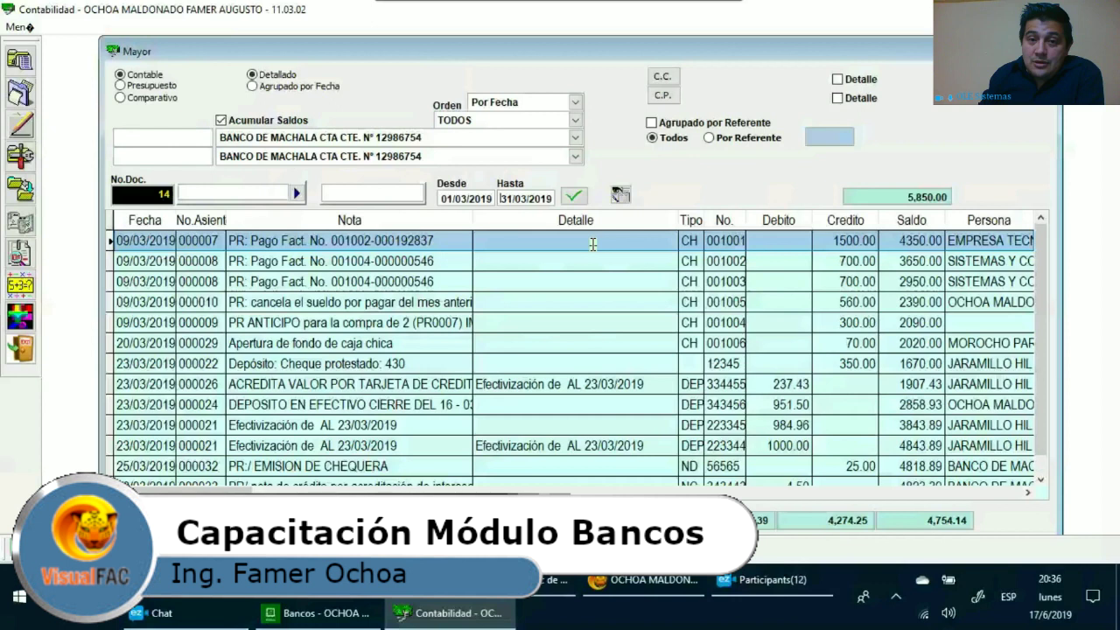
pyautogui.hotkey('alt', 'Tab')
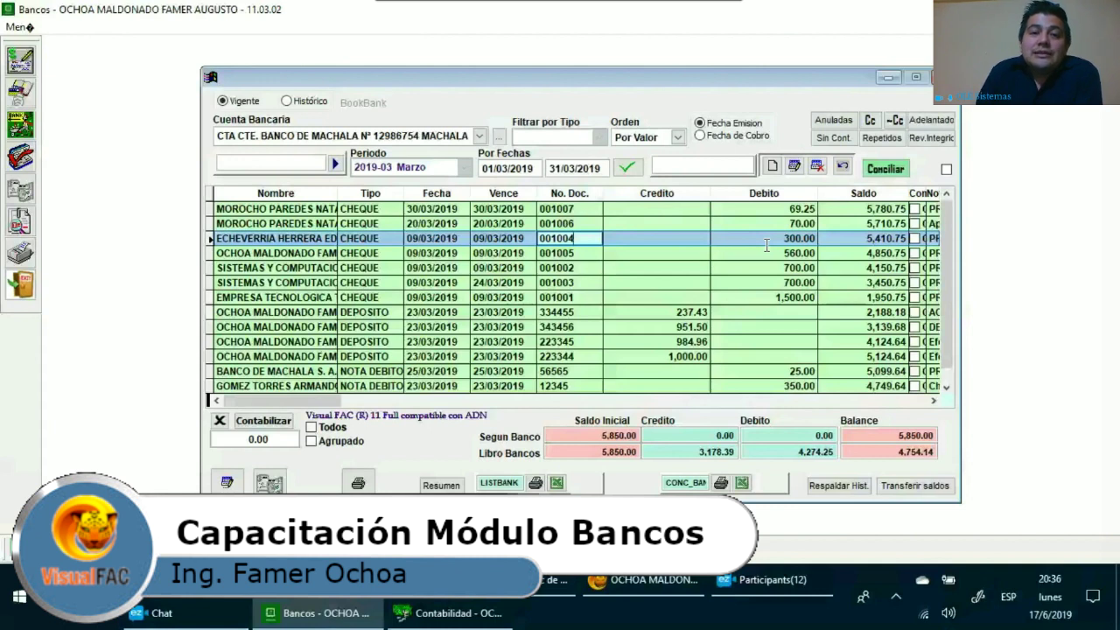
pyautogui.click(510, 165)
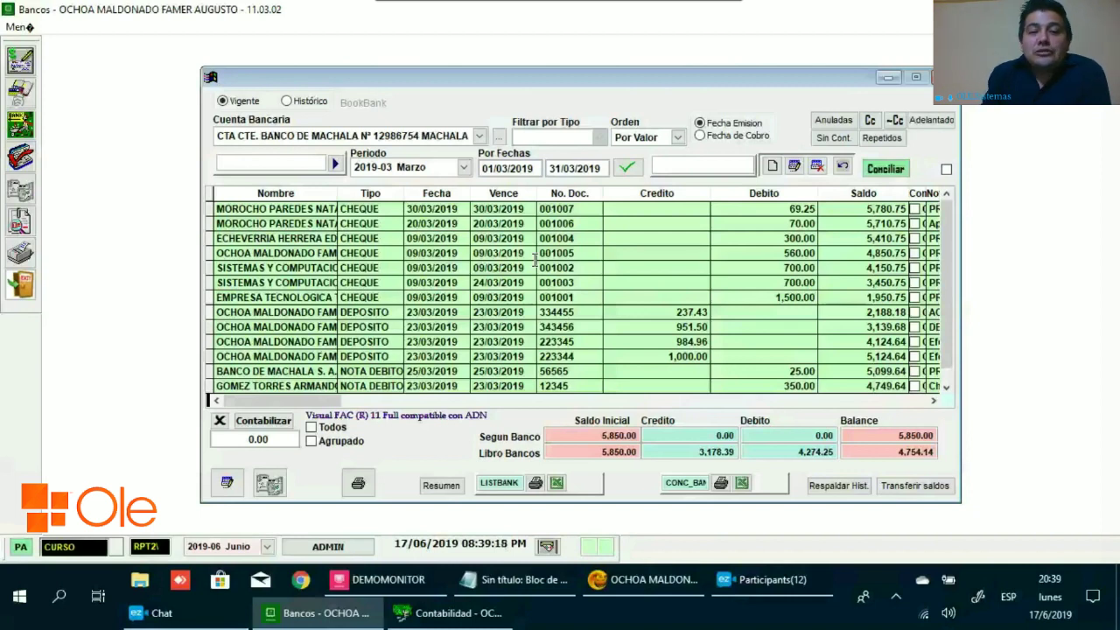
# Examine the issue and due dates, amounts and running balances across the full list of March 2019 bank movements.
pyautogui.click(418, 268)
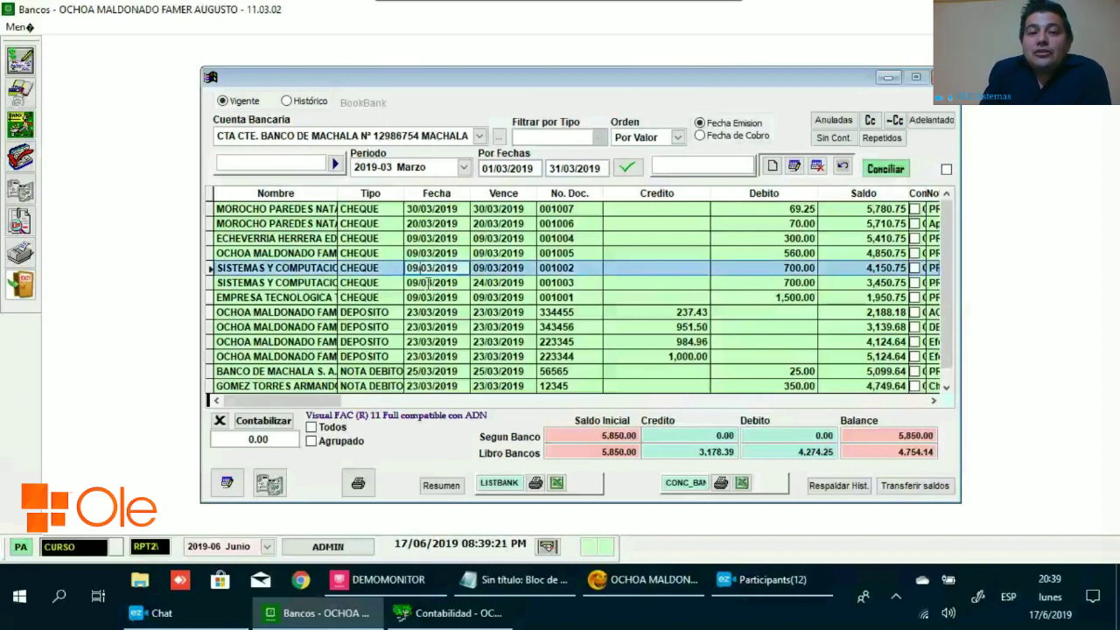
pyautogui.scroll(-2, 483, 321)
pyautogui.scroll(2, 484, 321)
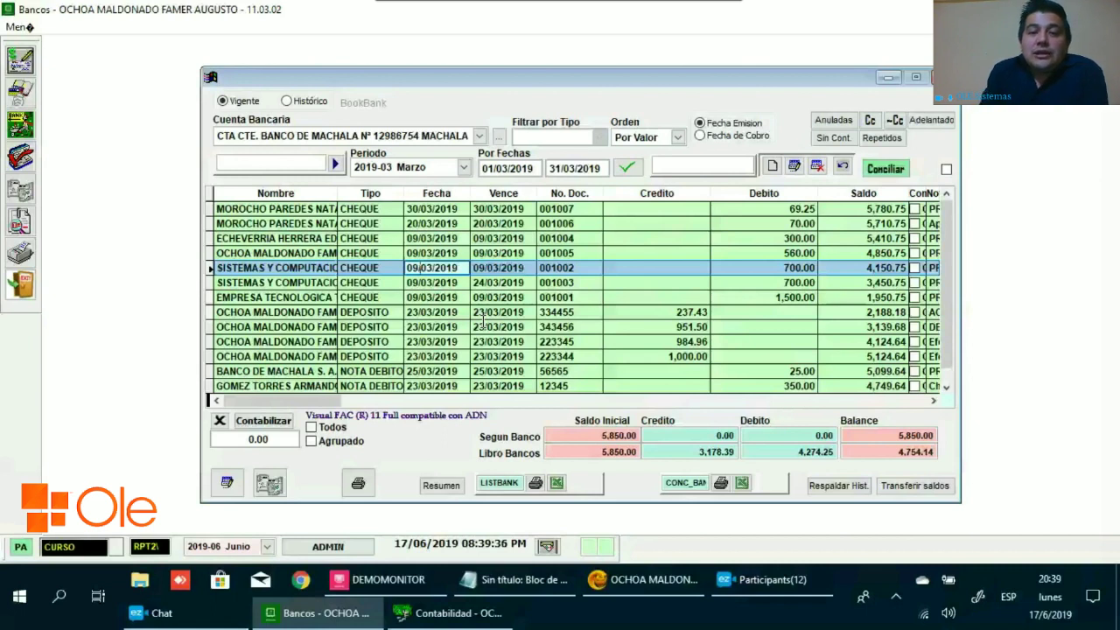
pyautogui.scroll(-1, 461, 294)
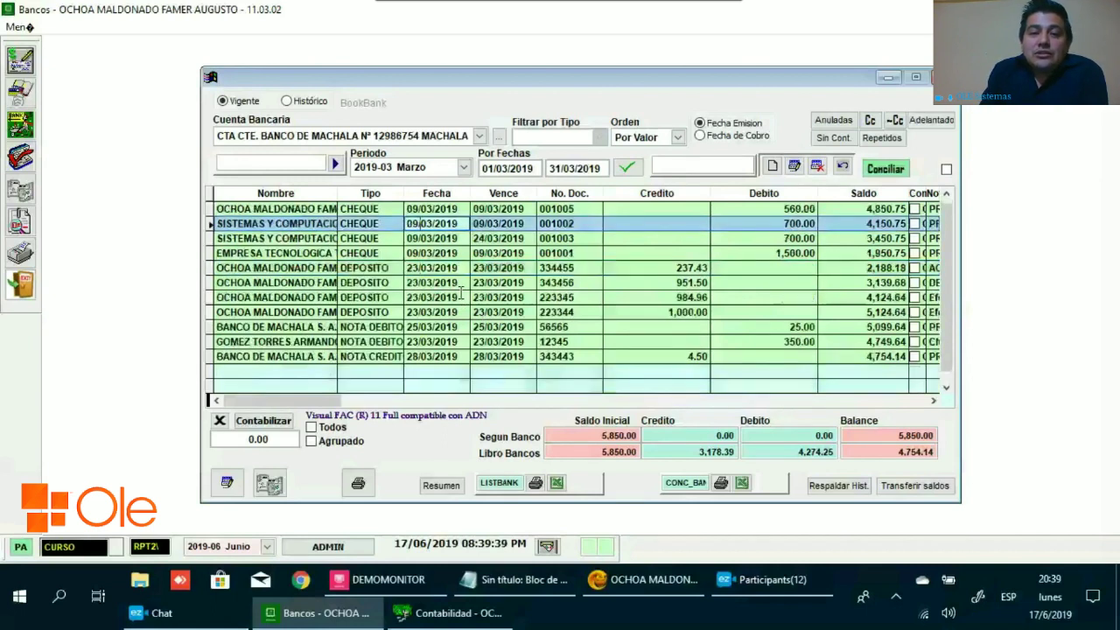
pyautogui.scroll(1, 461, 294)
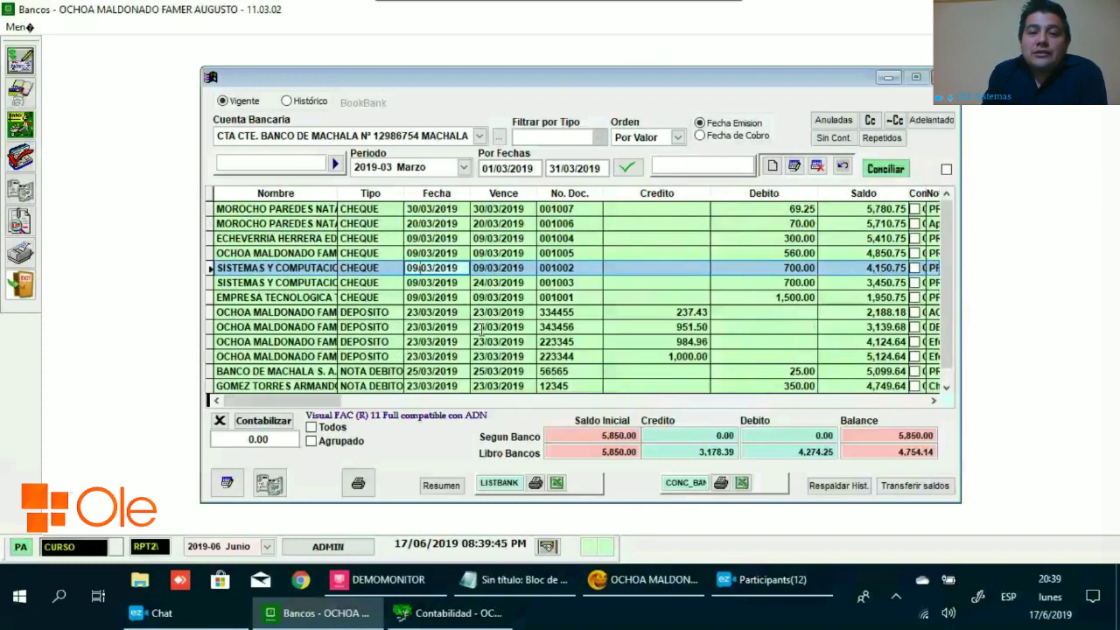
pyautogui.scroll(-4, 722, 367)
pyautogui.scroll(4, 722, 368)
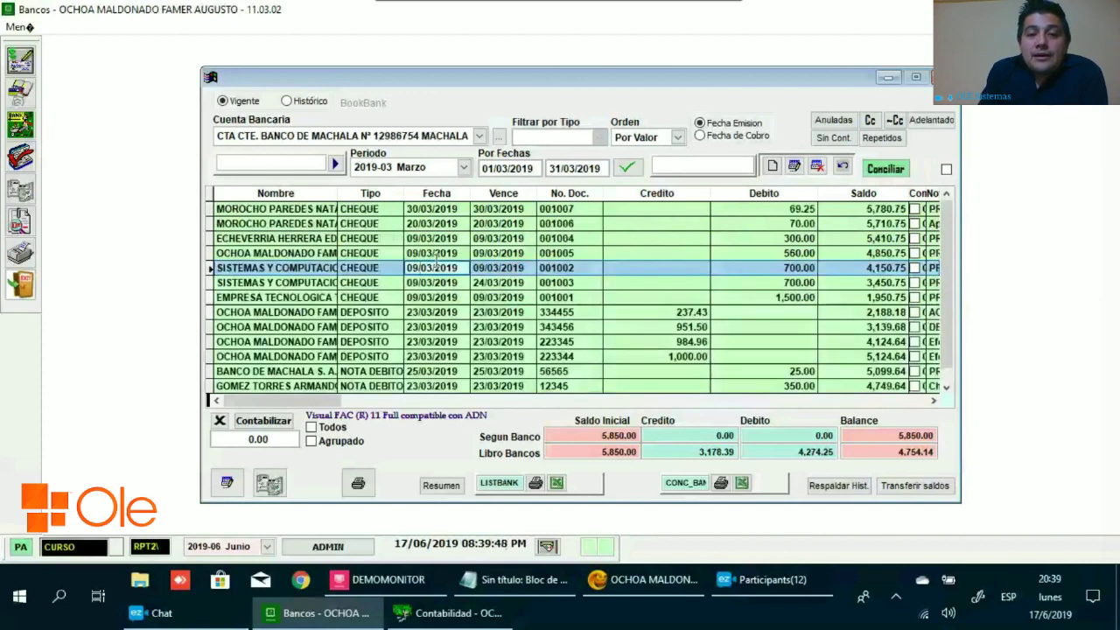
pyautogui.click(451, 238)
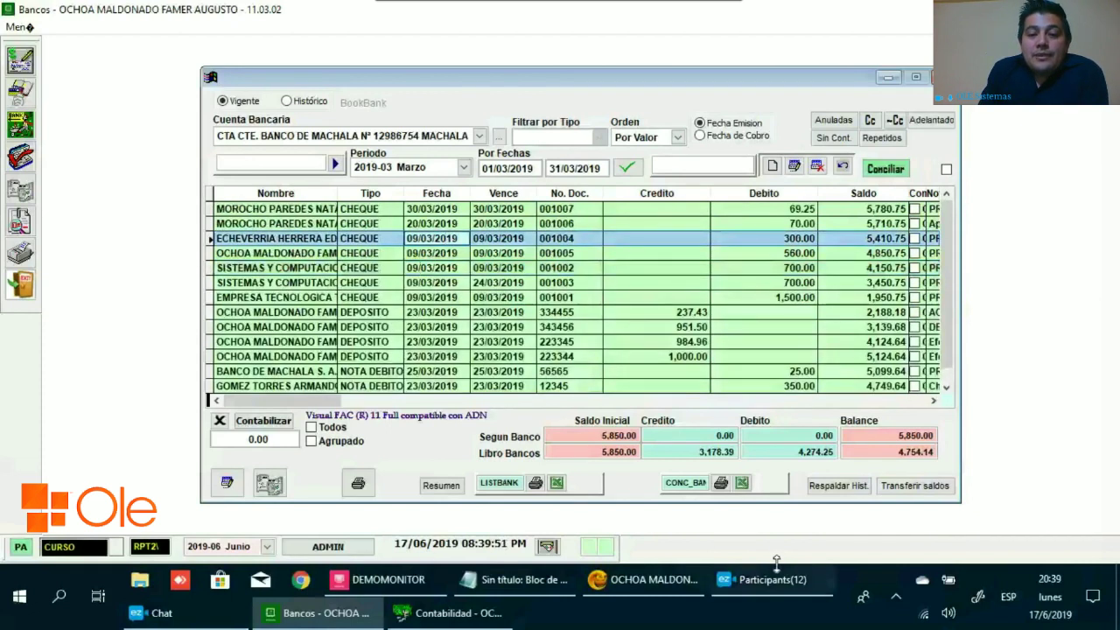
pyautogui.click(799, 596)
pyautogui.click(560, 326)
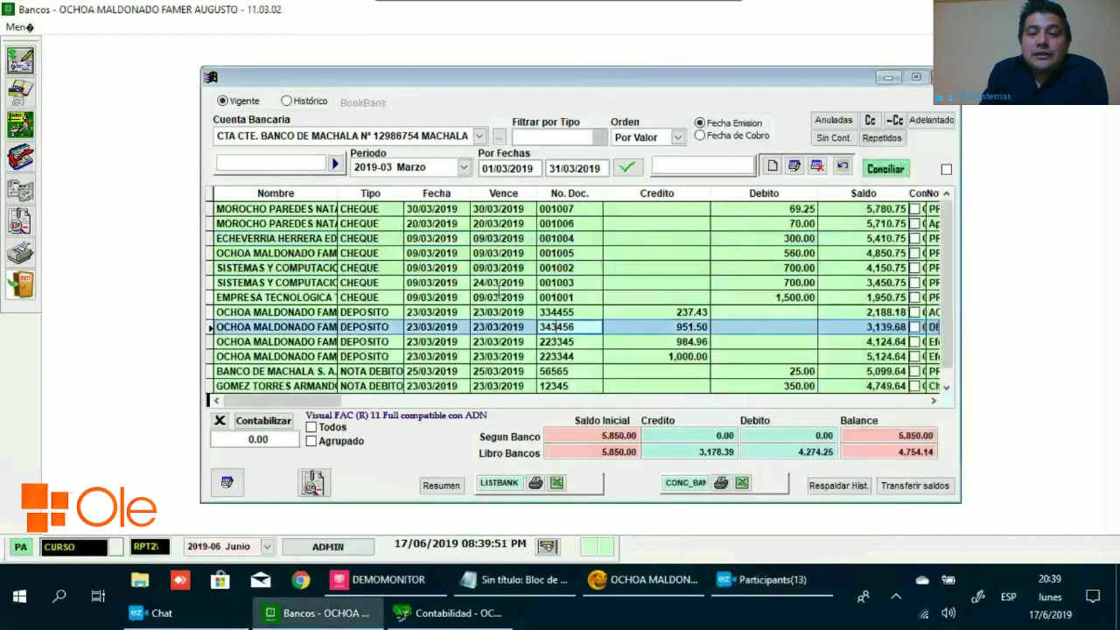
pyautogui.scroll(-1, 496, 291)
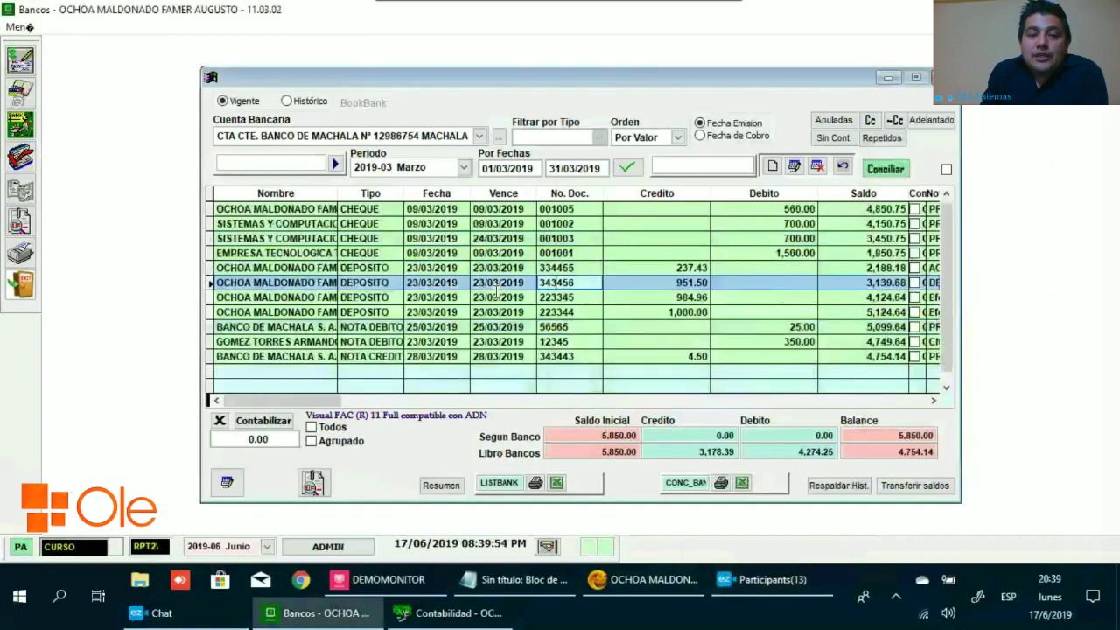
pyautogui.scroll(-1, 441, 223)
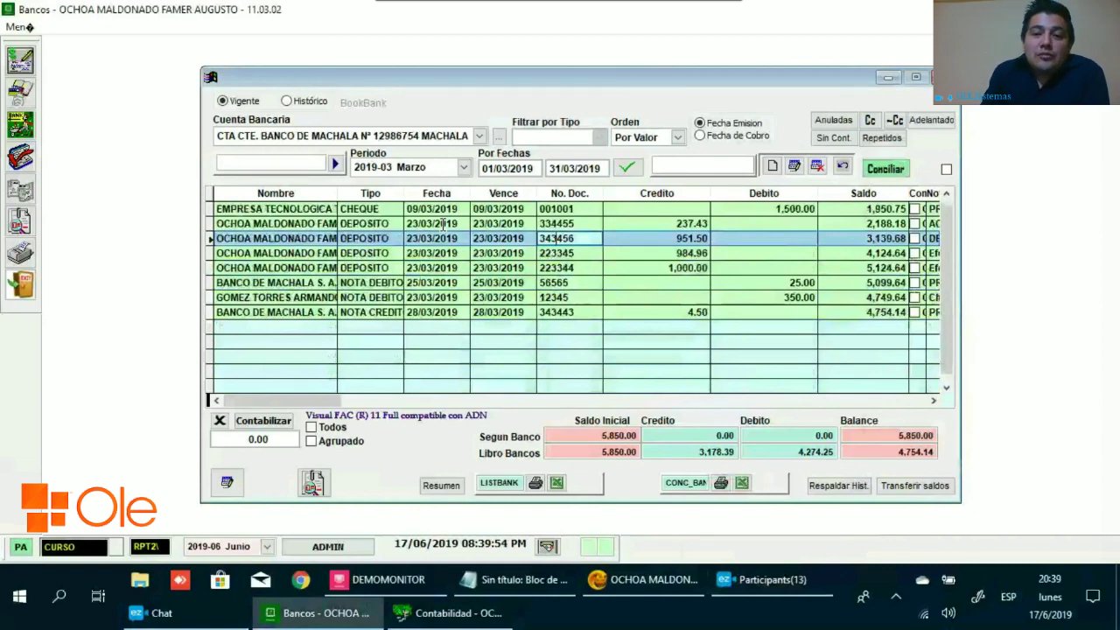
pyautogui.scroll(2, 443, 223)
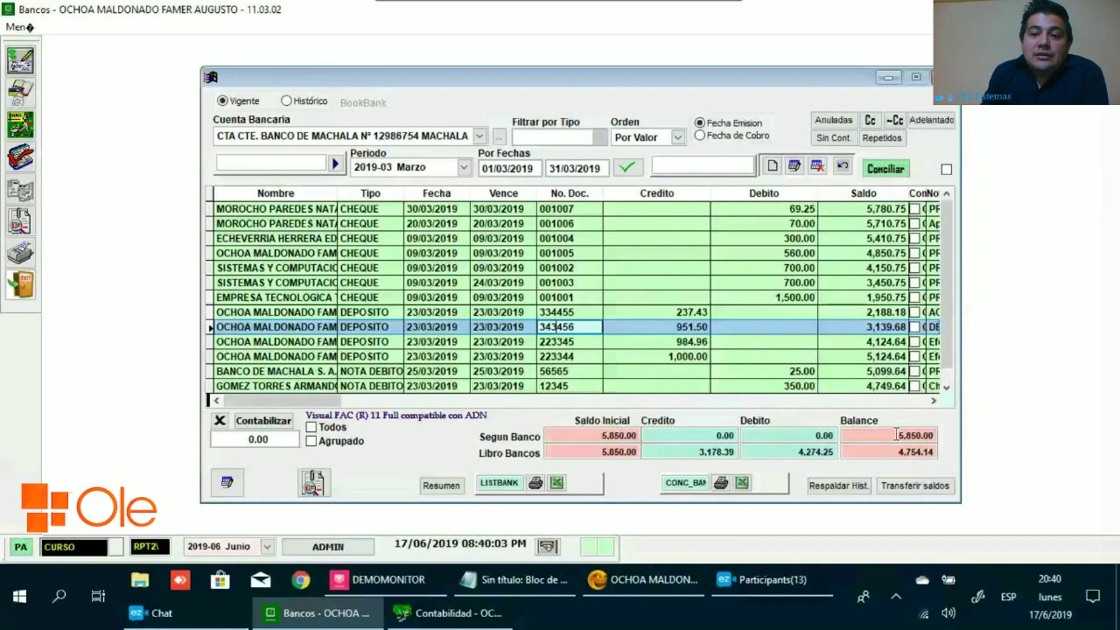
# Examine the bank and book balances and reread the March 2019 movements from the first cheque through the final credit note.
pyautogui.press('Tab')
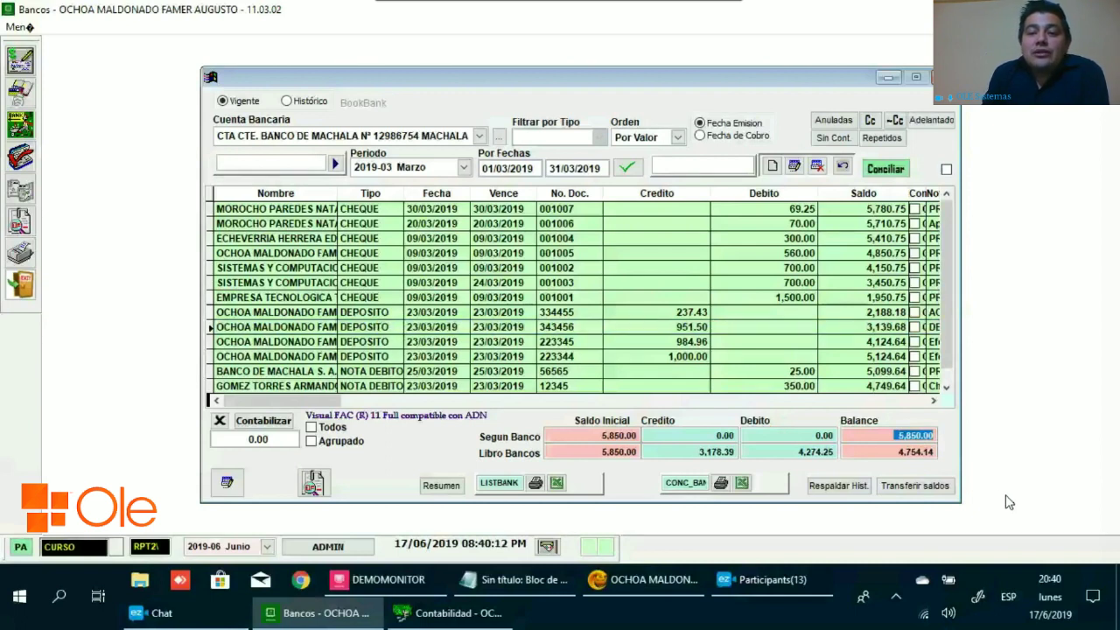
pyautogui.press('Tab')
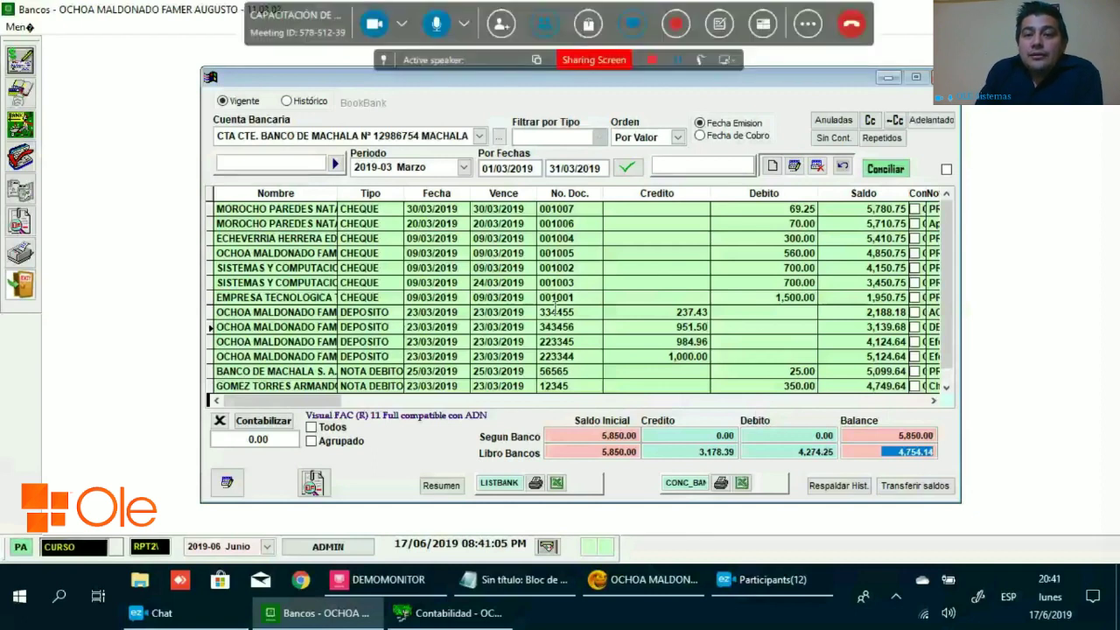
pyautogui.click(518, 254)
pyautogui.click(949, 387)
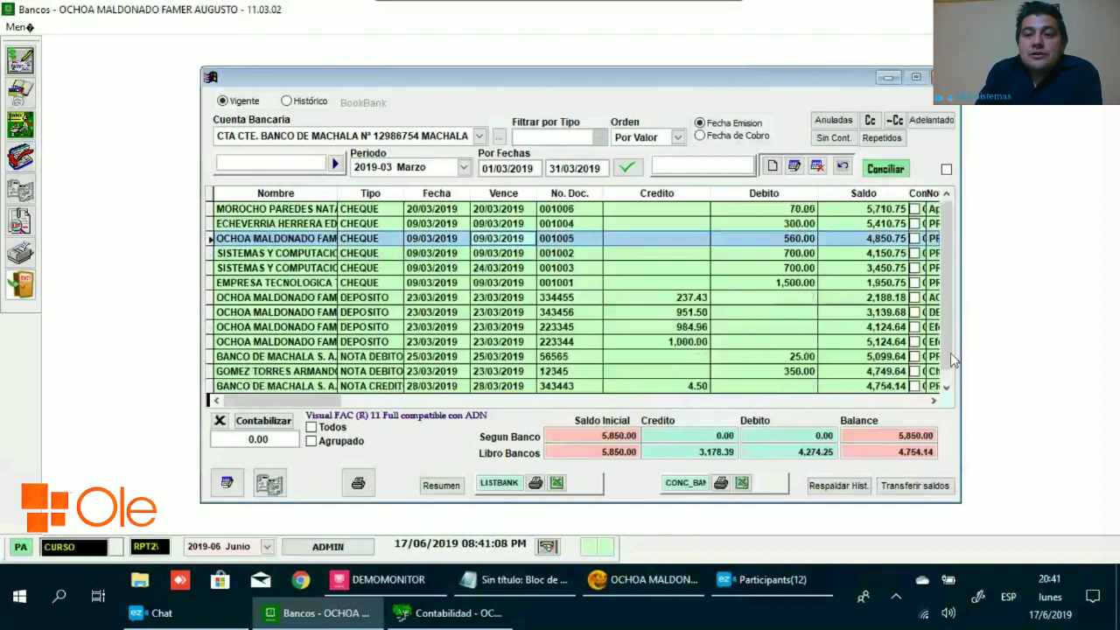
pyautogui.scroll(-2, 950, 382)
pyautogui.click(947, 200)
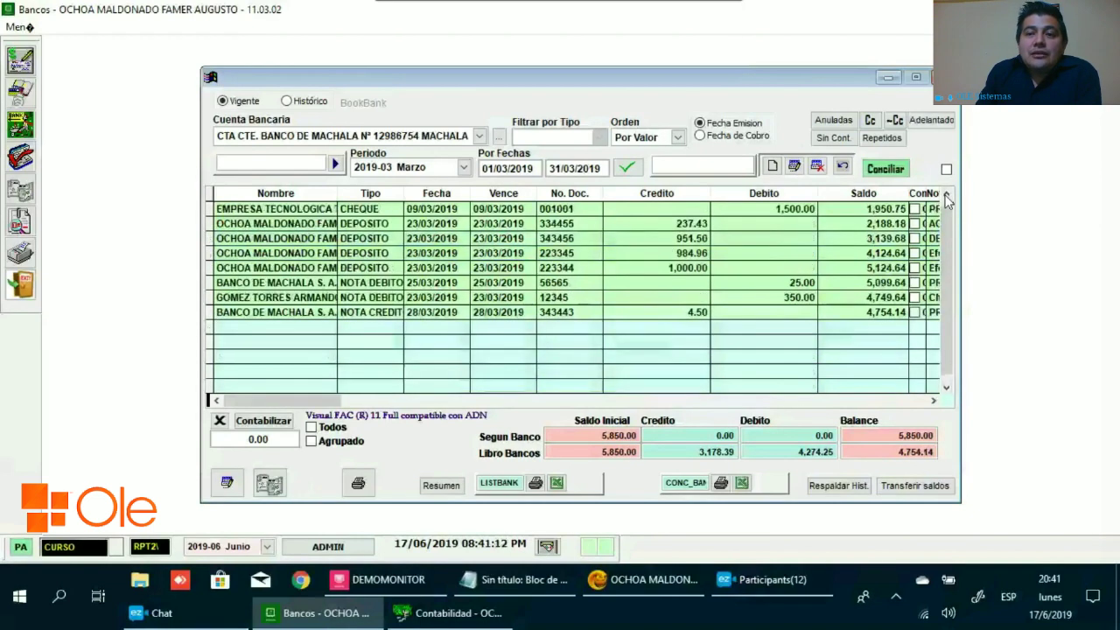
pyautogui.scroll(2, 948, 199)
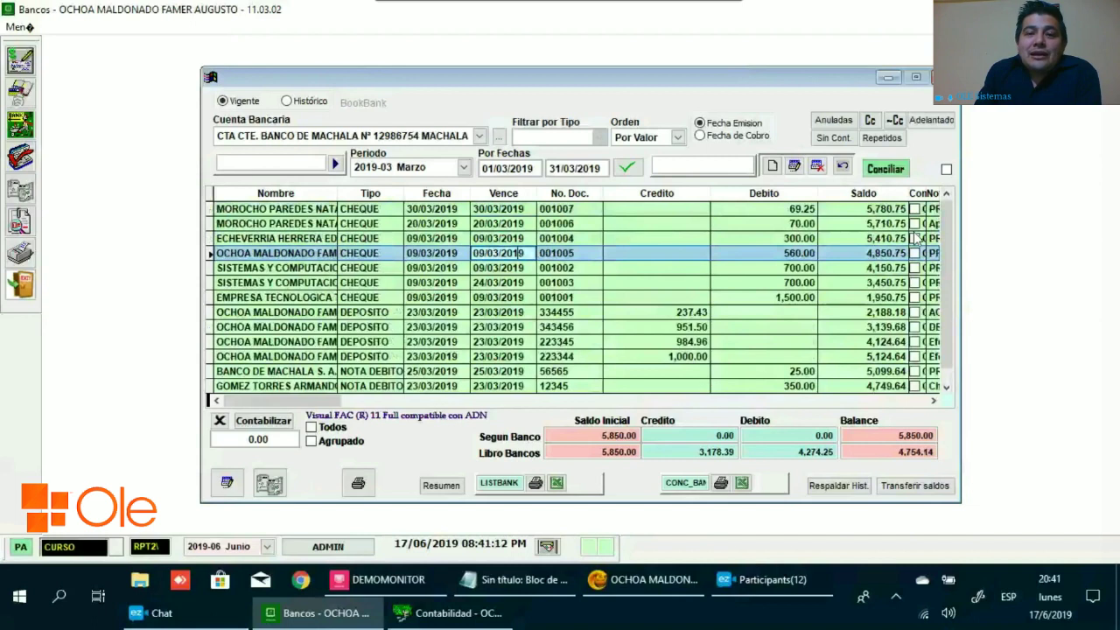
pyautogui.scroll(-2, 852, 315)
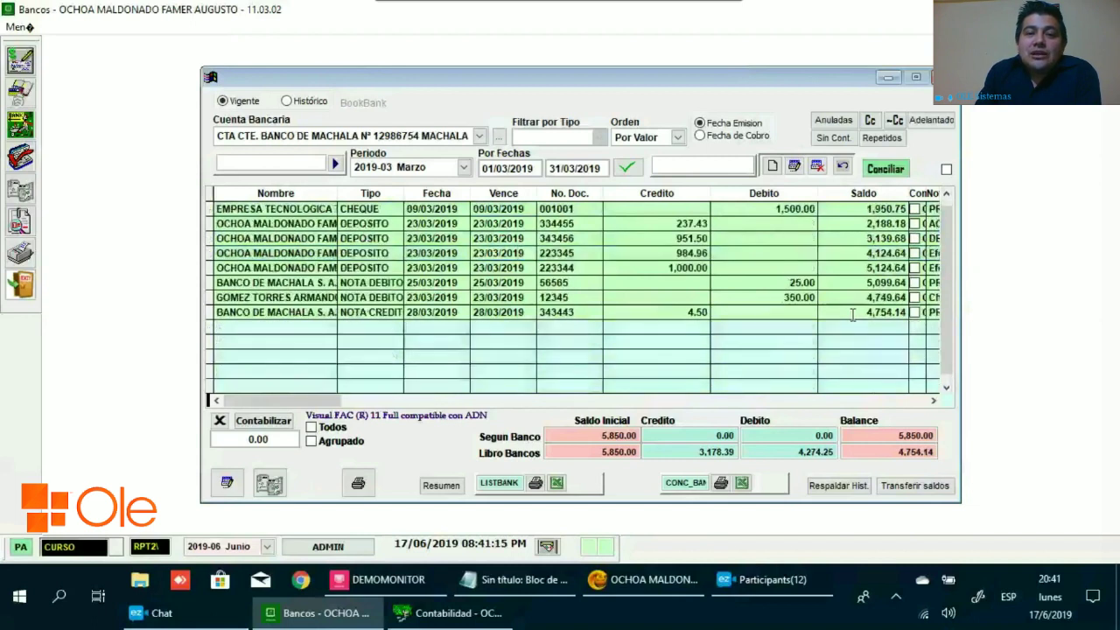
pyautogui.scroll(2, 846, 317)
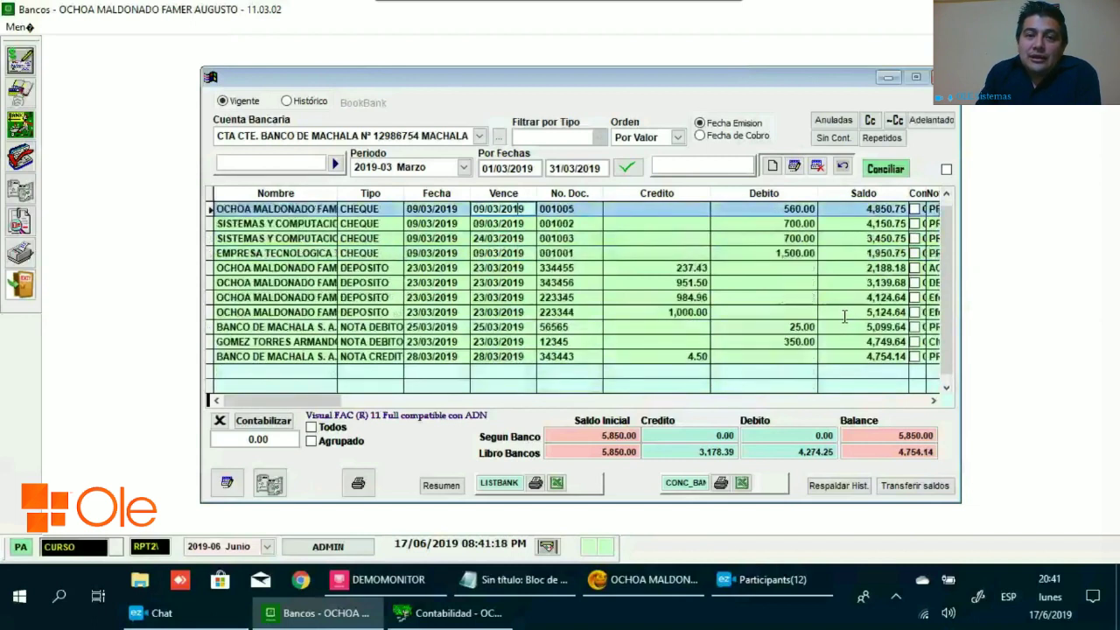
pyautogui.scroll(-2, 674, 263)
pyautogui.scroll(2, 671, 264)
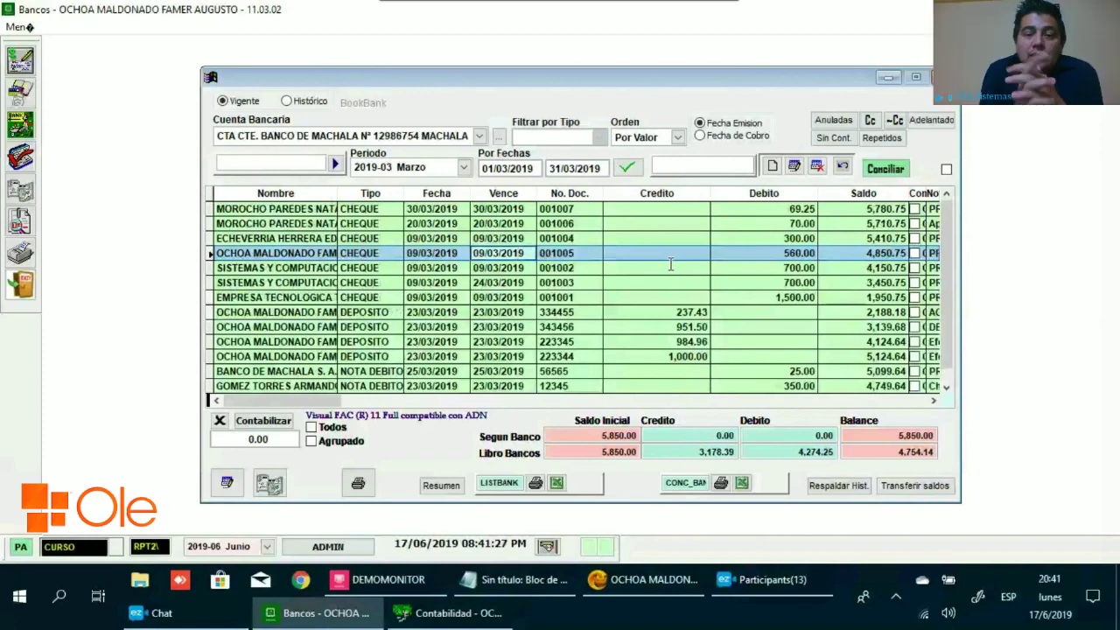
# Switch to the ezTalks participant list, mute the attendee whose microphone is open, and return to the Bancos movements.
pyautogui.click(742, 584)
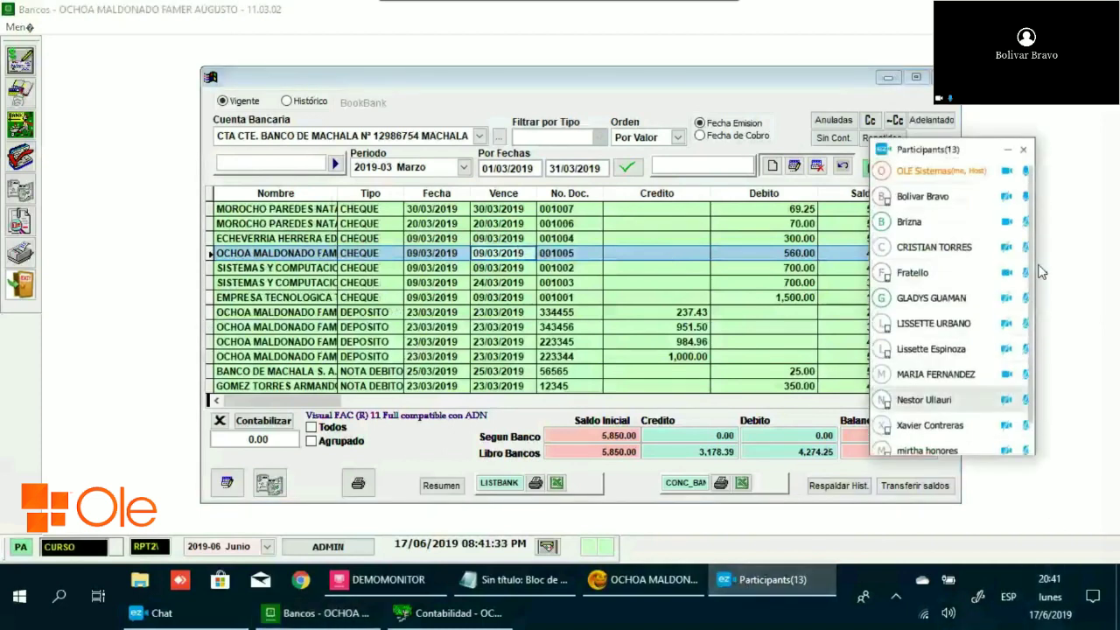
pyautogui.click(1000, 203)
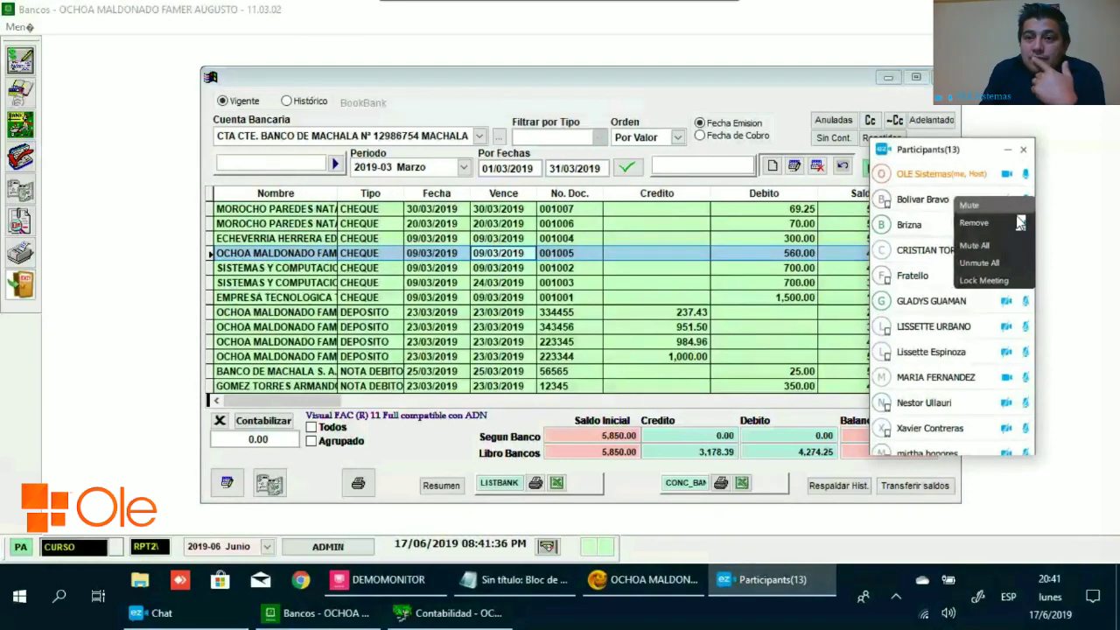
pyautogui.scroll(-3, 1028, 350)
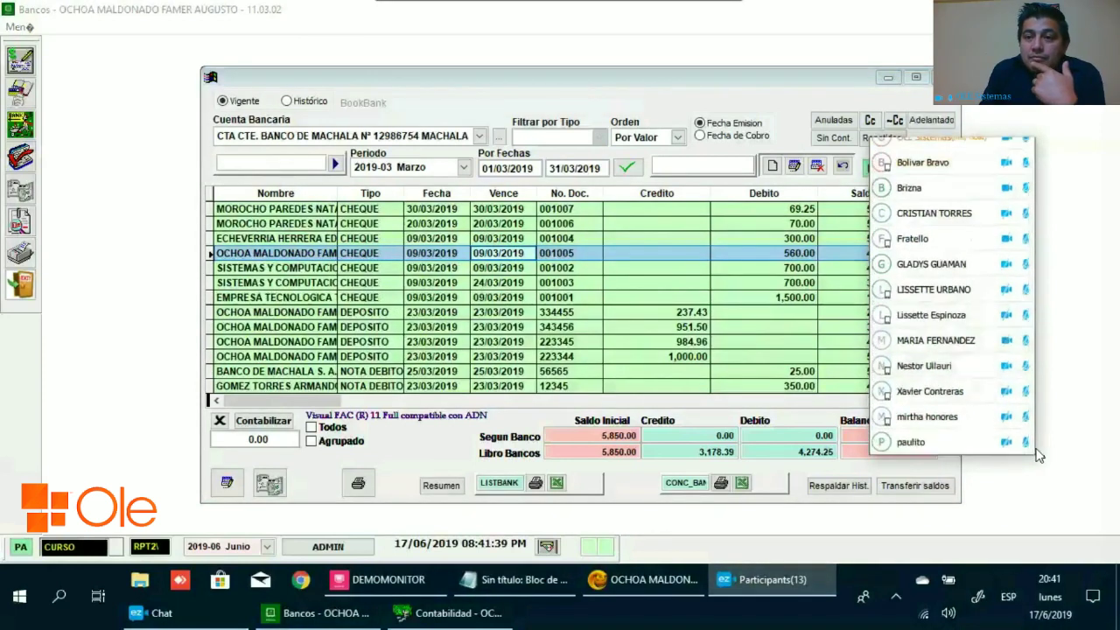
pyautogui.click(428, 238)
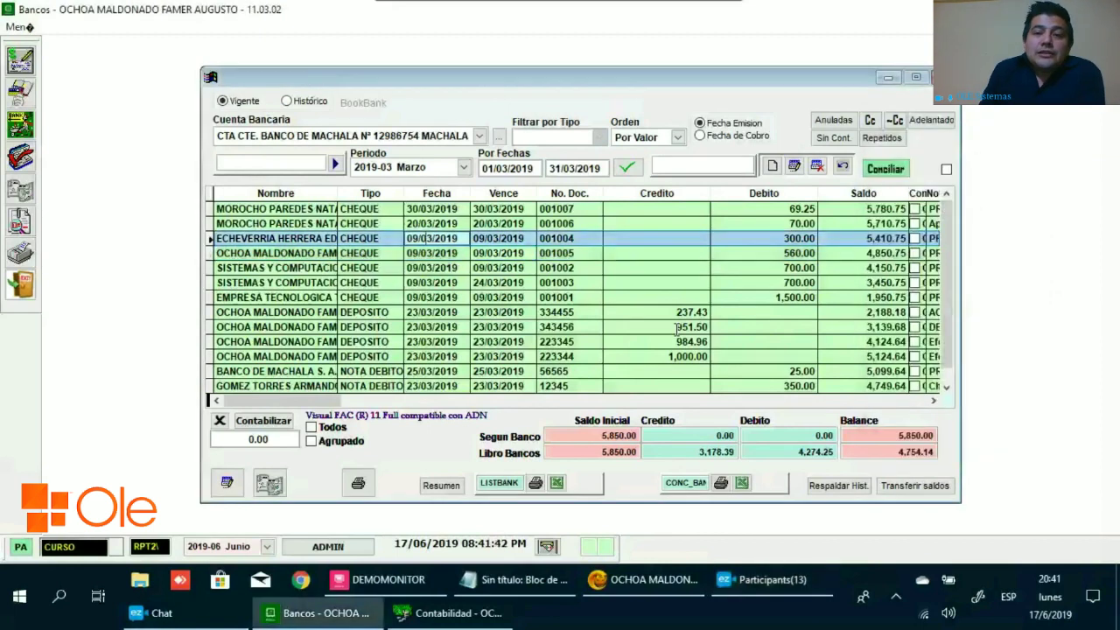
# Filter the March 2019 bank movements by type, showing CHEQUE and DEPOSITO in turn, and go back to CHEQUE.
pyautogui.scroll(-4, 747, 315)
pyautogui.scroll(4, 746, 315)
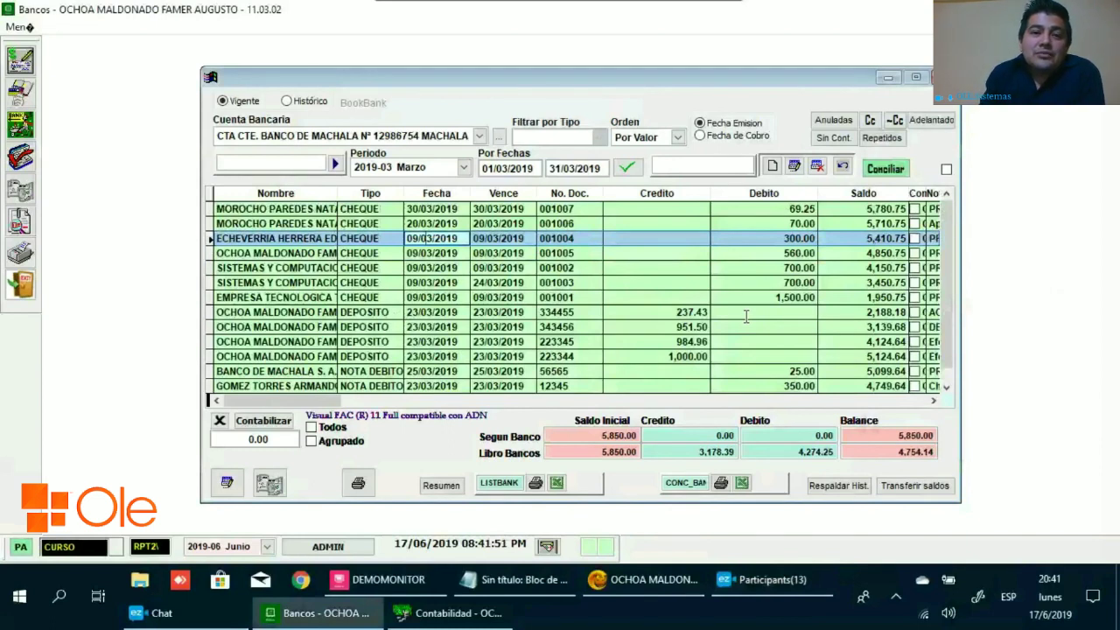
pyautogui.click(560, 138)
pyautogui.click(557, 157)
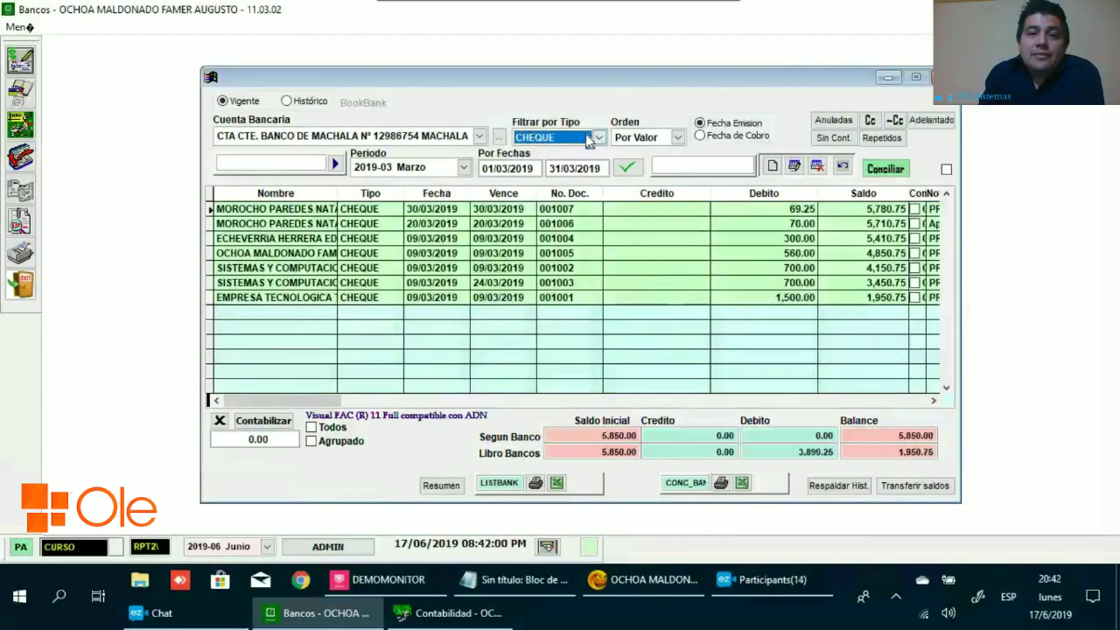
pyautogui.click(587, 140)
pyautogui.click(560, 167)
pyautogui.click(560, 138)
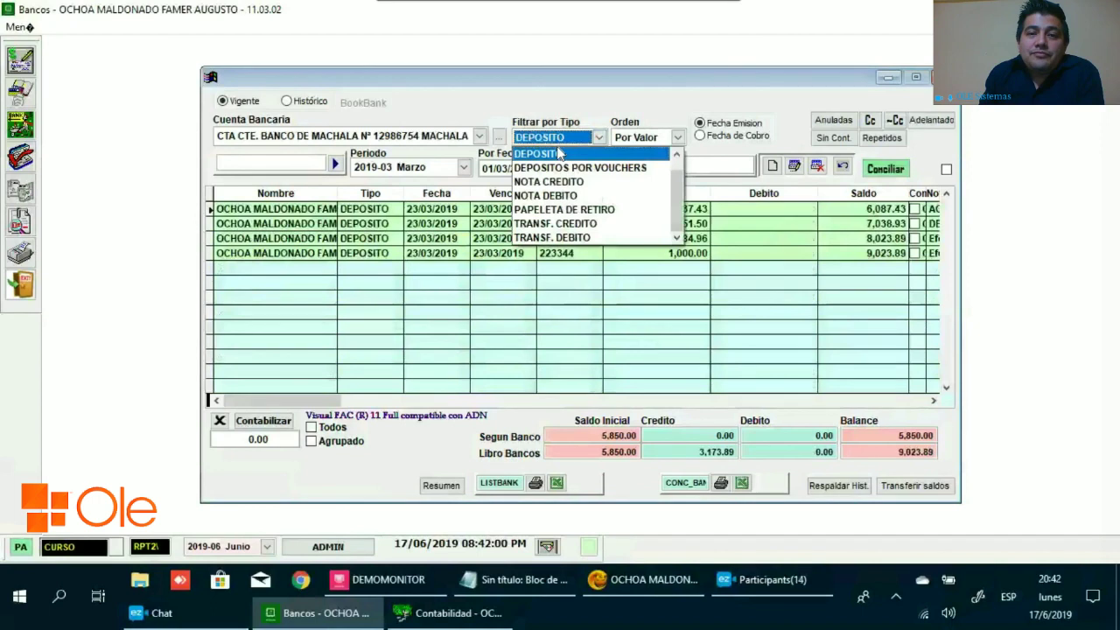
pyautogui.scroll(1, 564, 155)
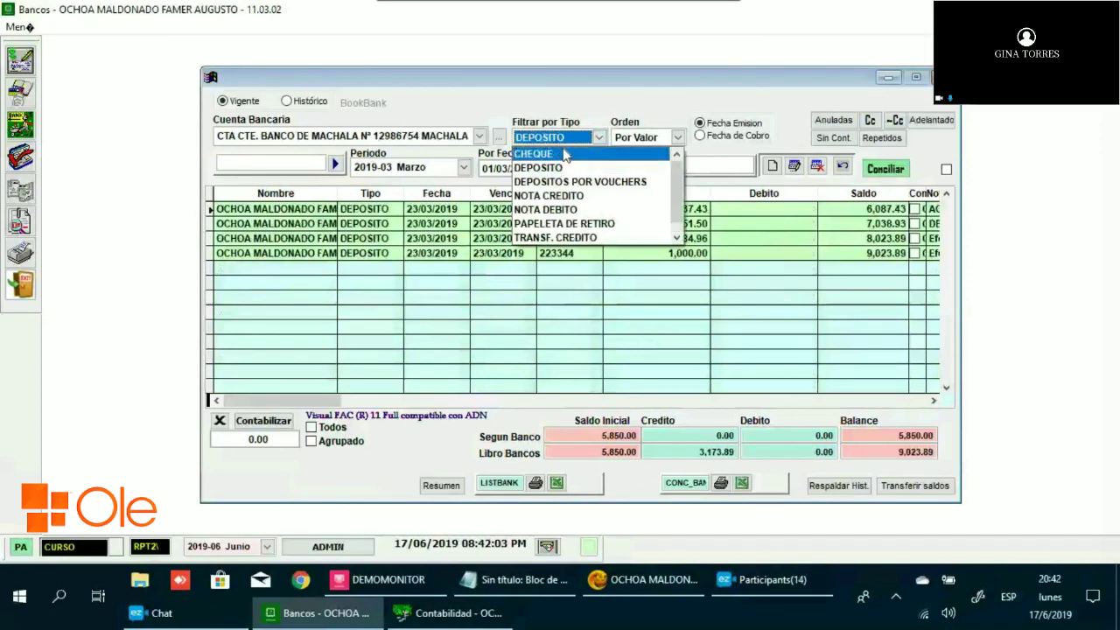
# Find the attendee with an open microphone in the ezTalks meeting, mute them, and return to the cheque list in Bancos.
pyautogui.click(769, 579)
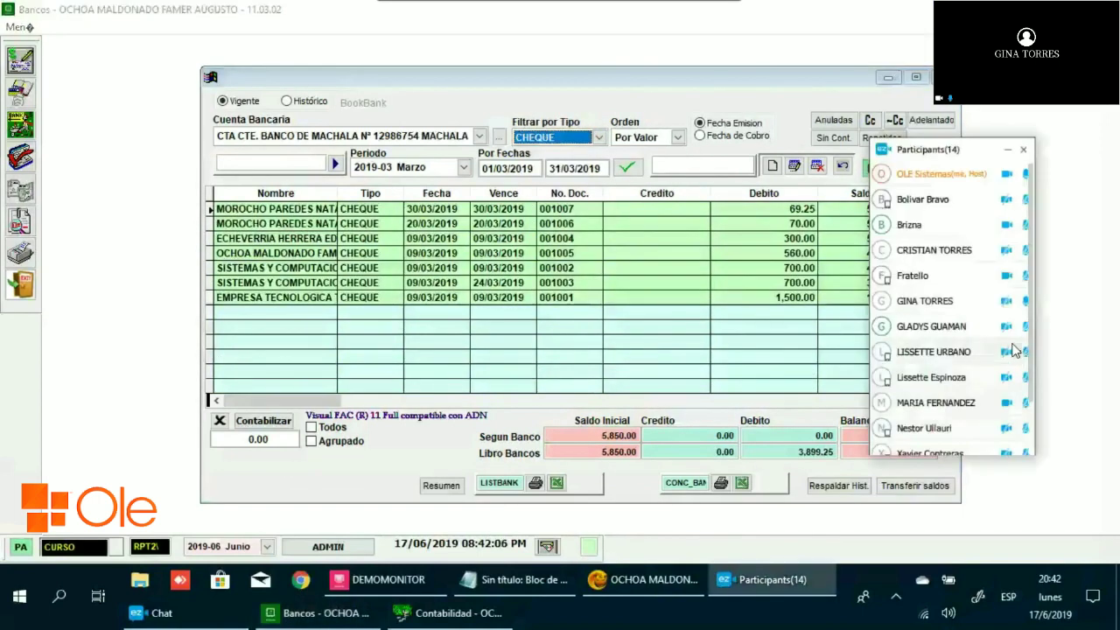
pyautogui.scroll(-2, 1026, 380)
pyautogui.scroll(2, 1038, 266)
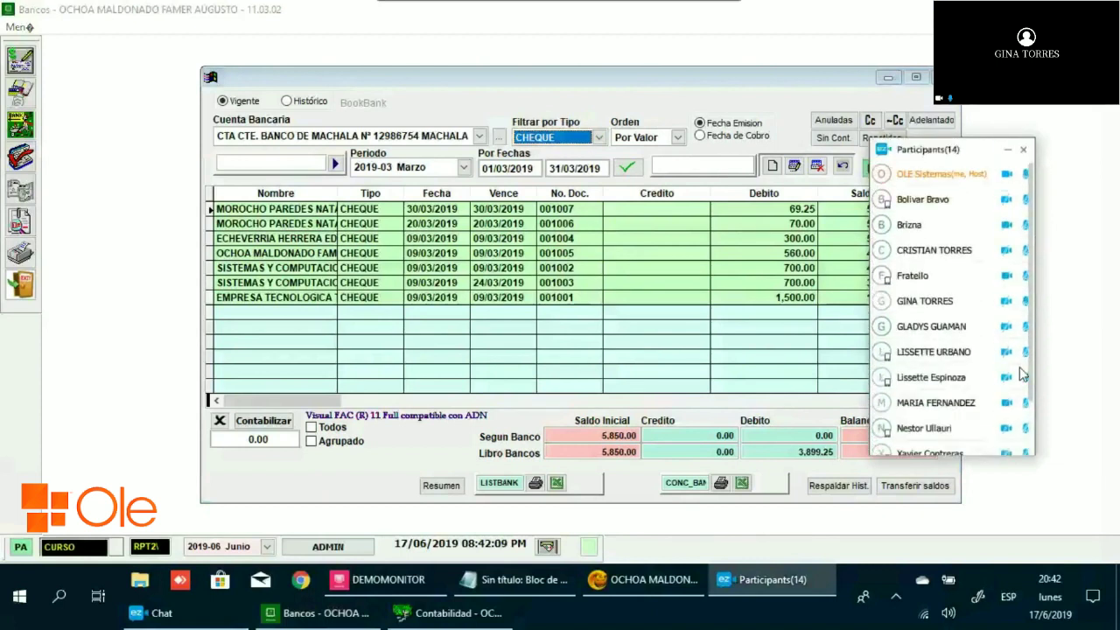
pyautogui.scroll(-3, 1023, 411)
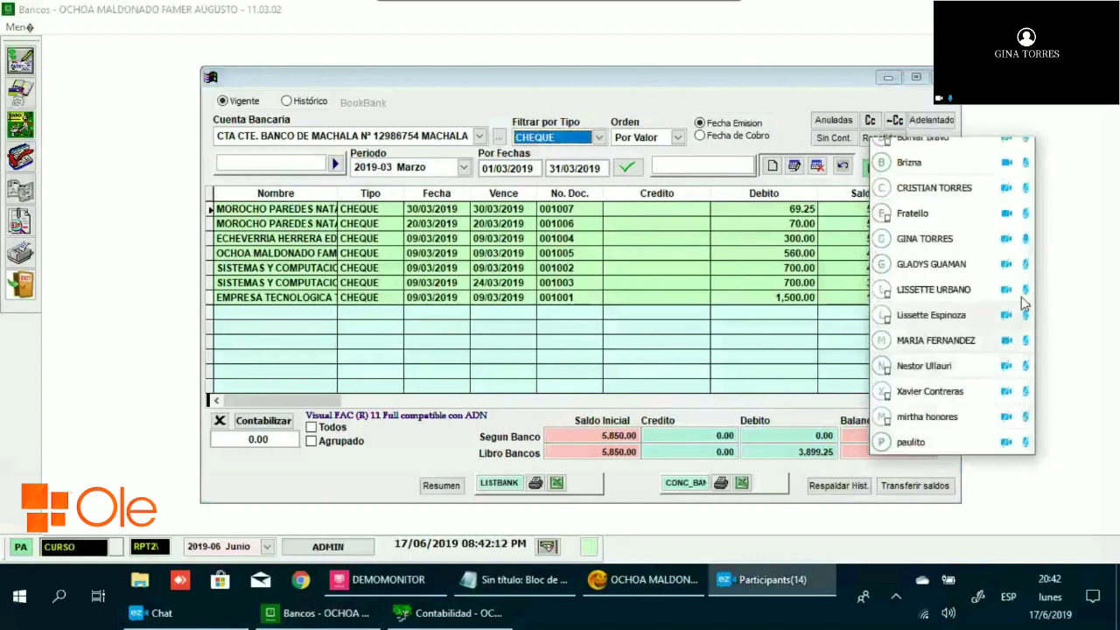
pyautogui.click(1023, 246)
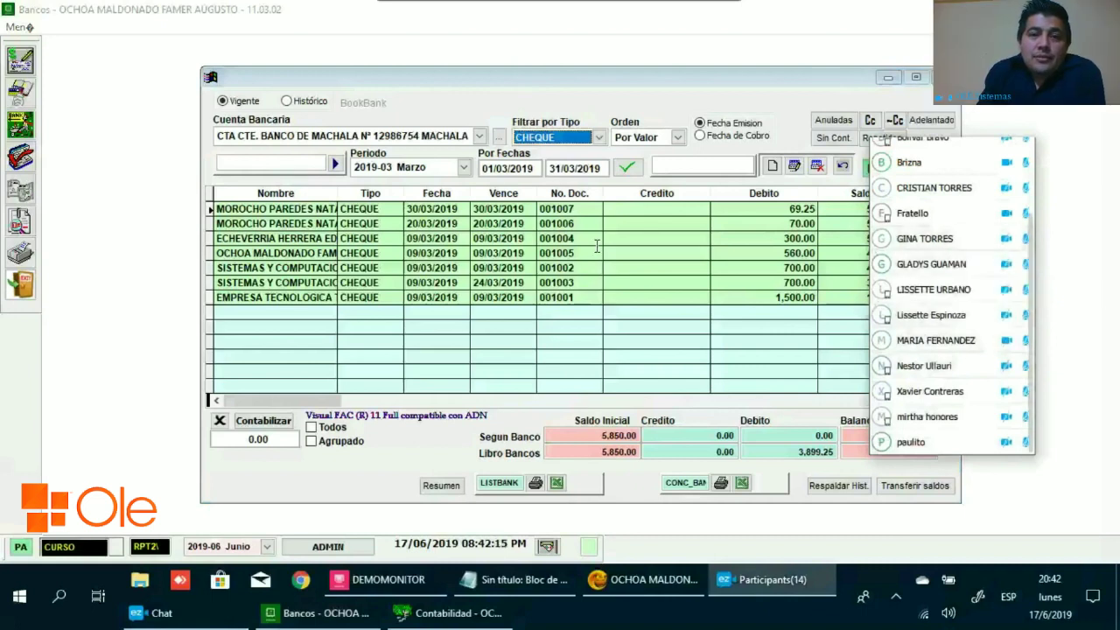
pyautogui.click(564, 281)
# Review the movement types available for filtering while keeping the bank movements filtered by CHEQUE.
pyautogui.click(598, 137)
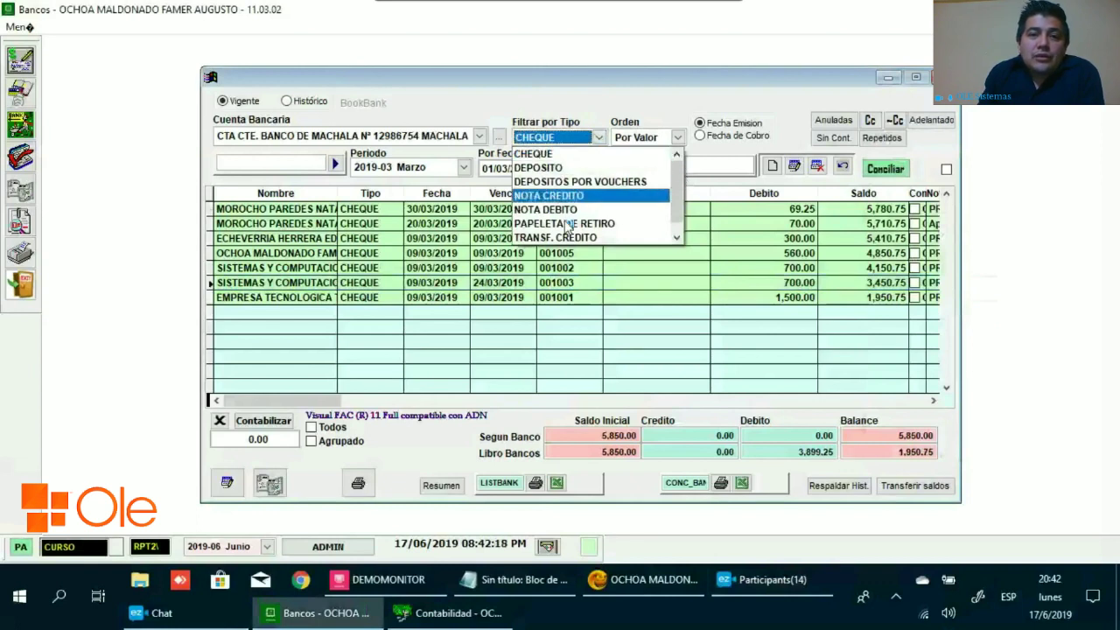
pyautogui.click(538, 154)
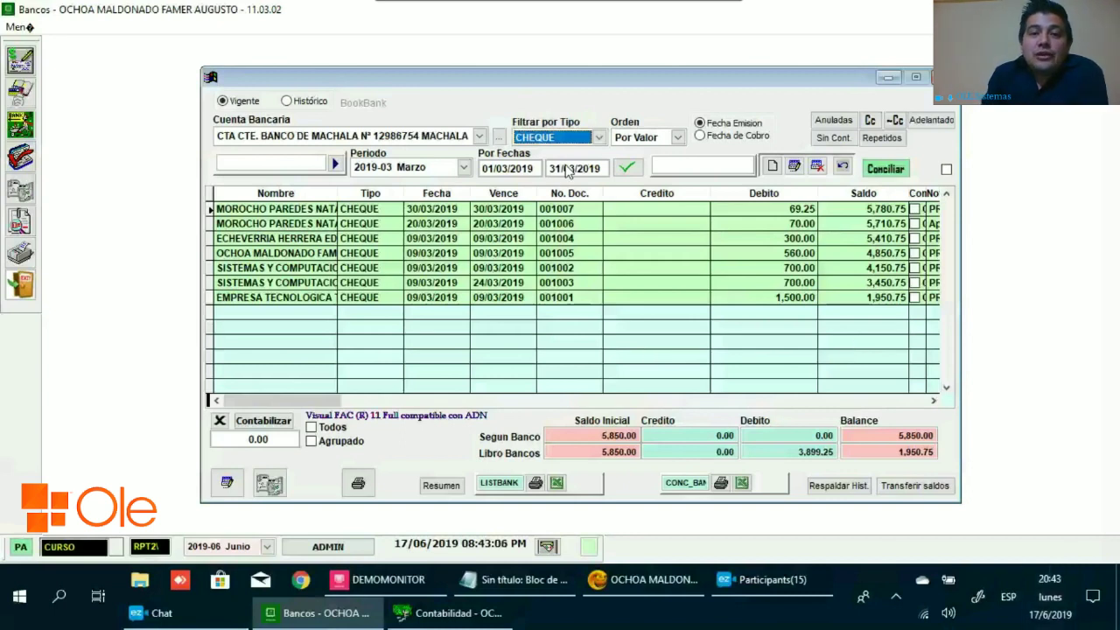
pyautogui.click(599, 138)
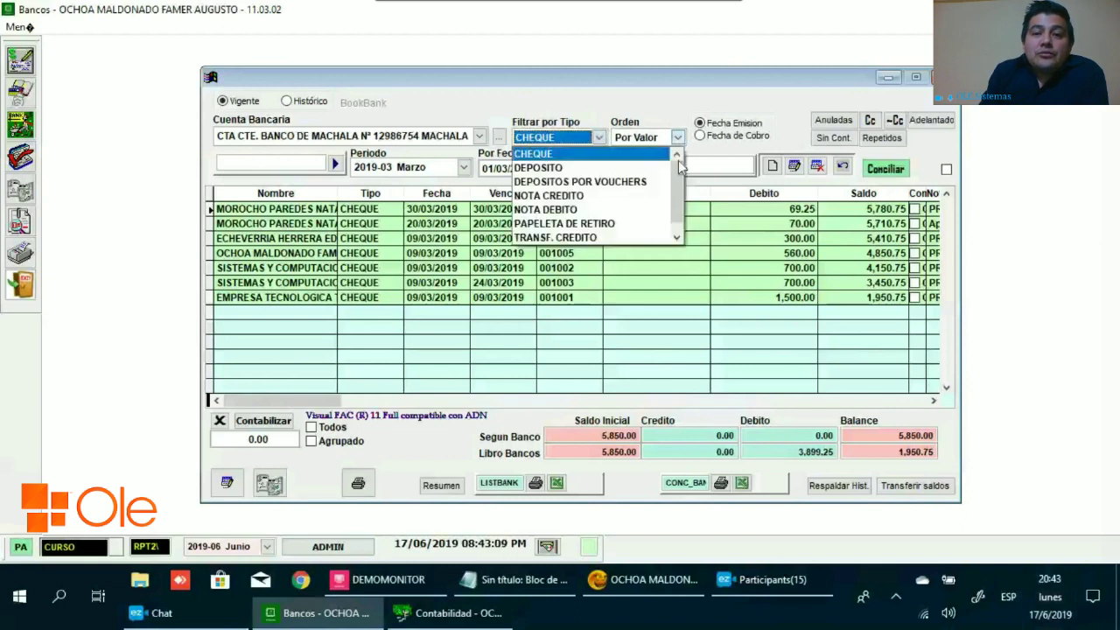
pyautogui.scroll(-1, 680, 226)
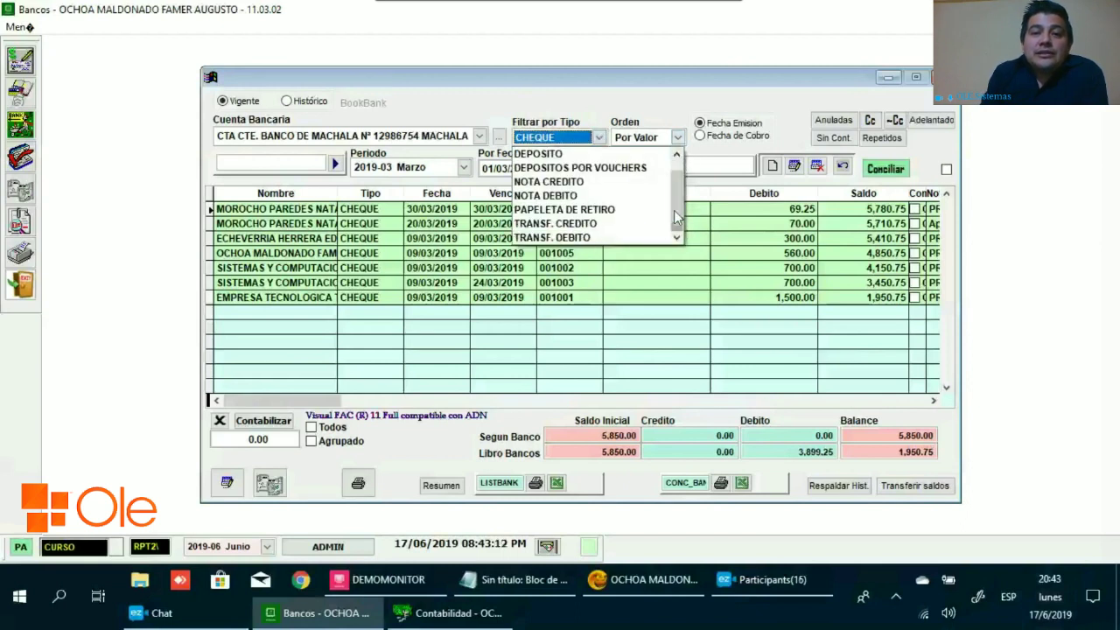
pyautogui.scroll(1, 543, 181)
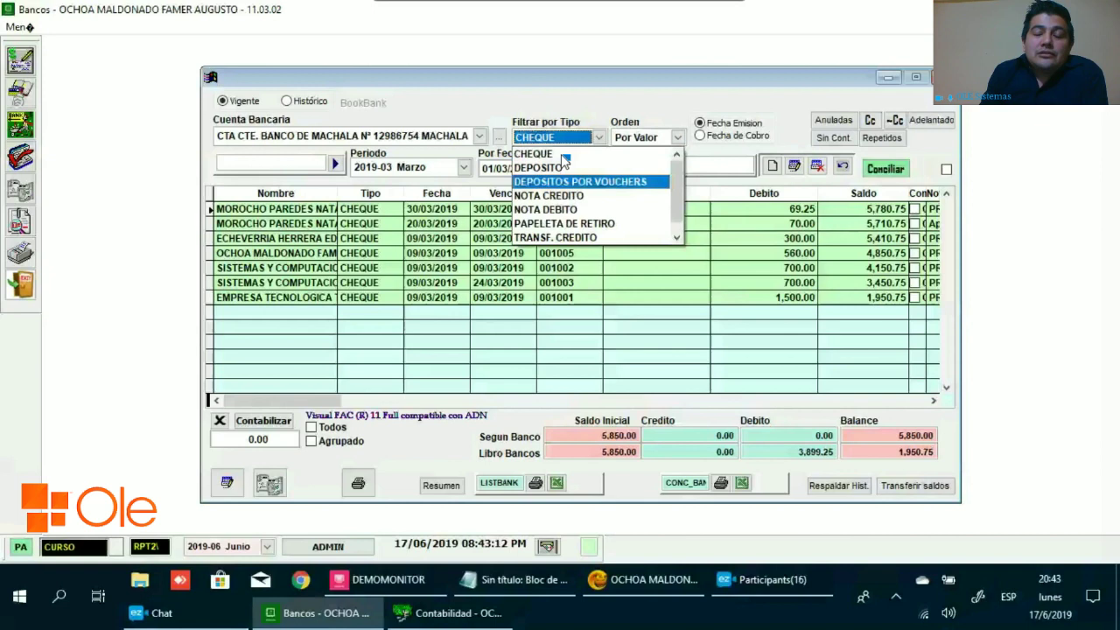
# Go through the cheque list and mark cheques 001001, 001003, 001002 and 001005 as reconciled.
pyautogui.click(570, 223)
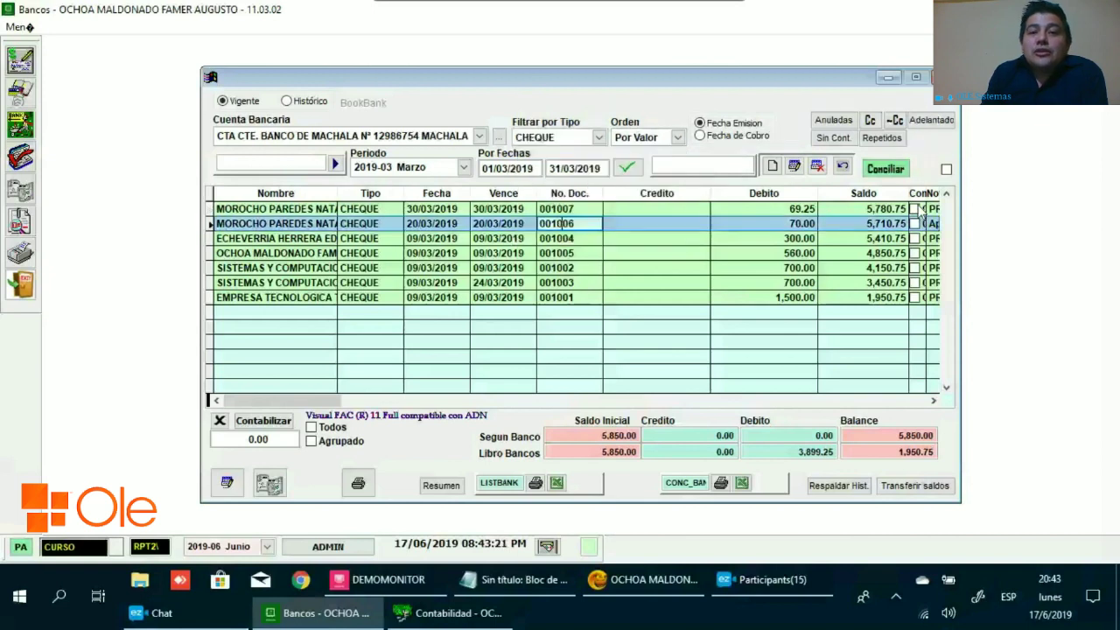
pyautogui.press('Down')
pyautogui.press('Down')
pyautogui.press('Down')
pyautogui.press('Down')
pyautogui.press('Down')
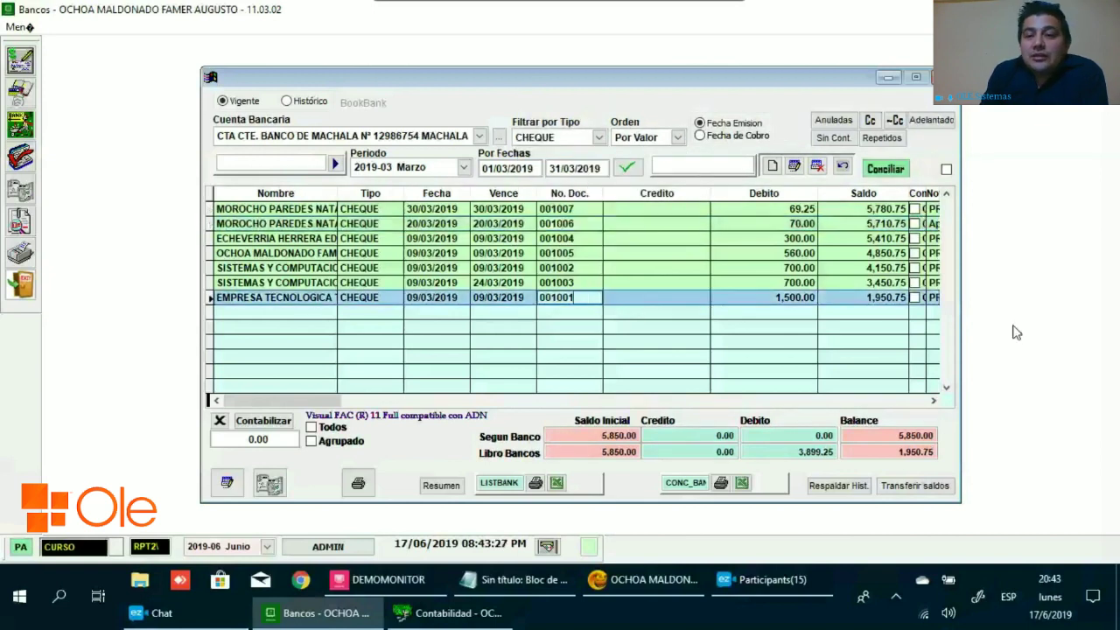
pyautogui.click(914, 299)
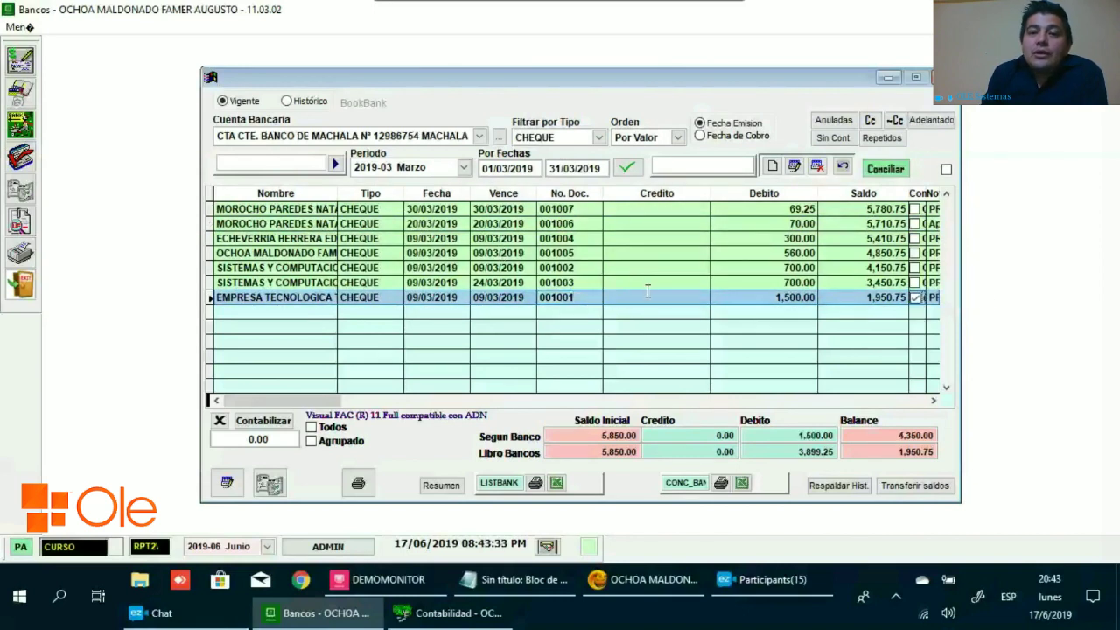
pyautogui.click(914, 283)
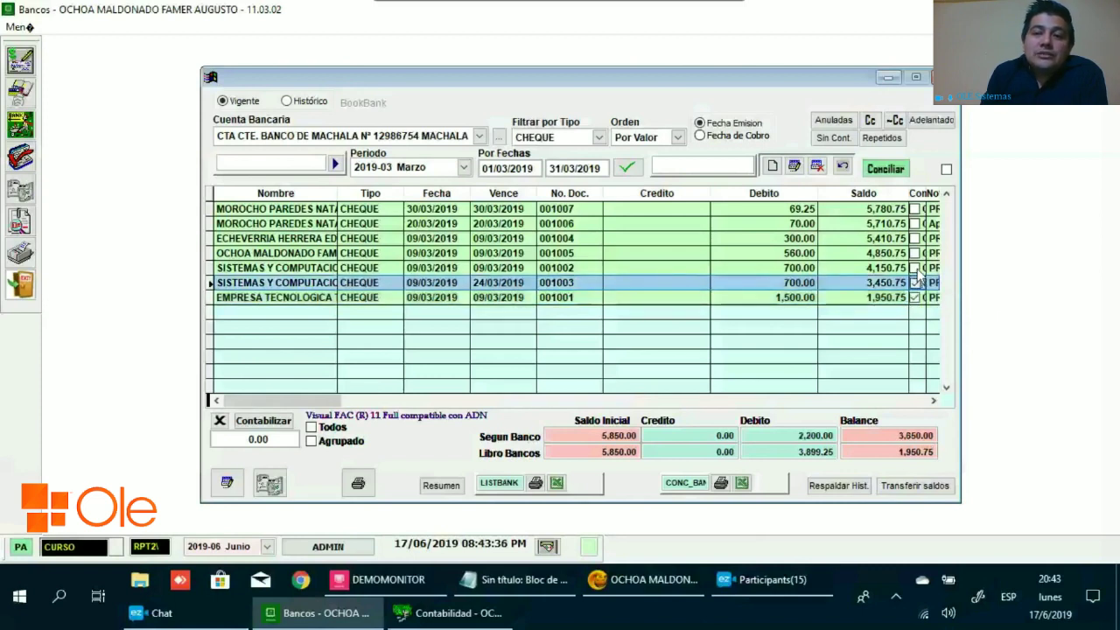
pyautogui.click(914, 268)
pyautogui.click(914, 253)
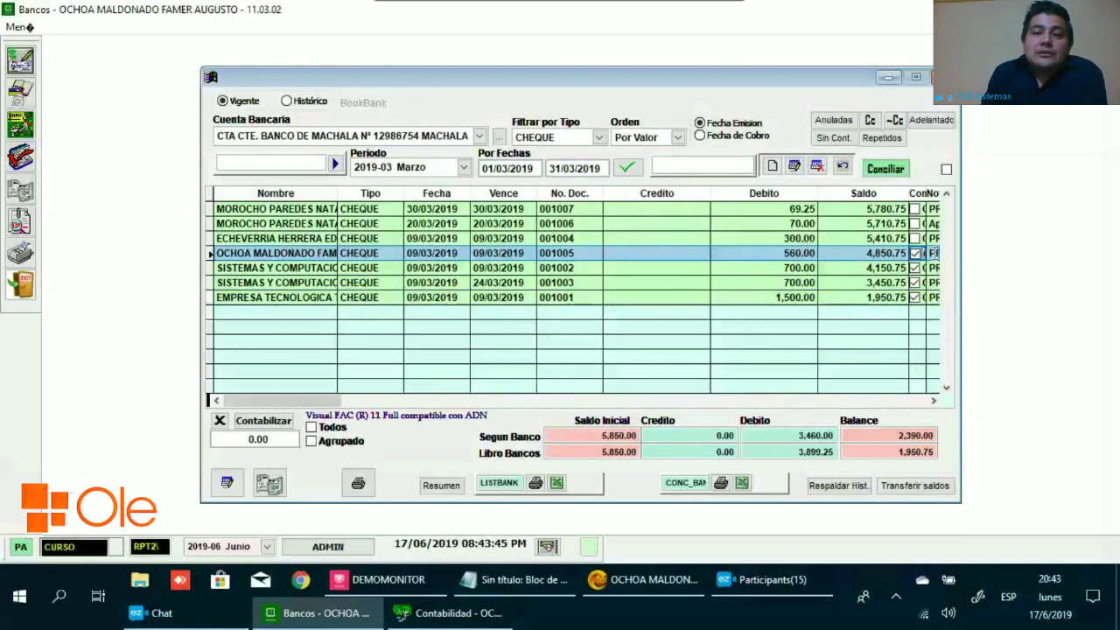
# Mark cheques 001004 and 001007 as reconciled and clear the reconciled mark from cheque 001003.
pyautogui.click(914, 238)
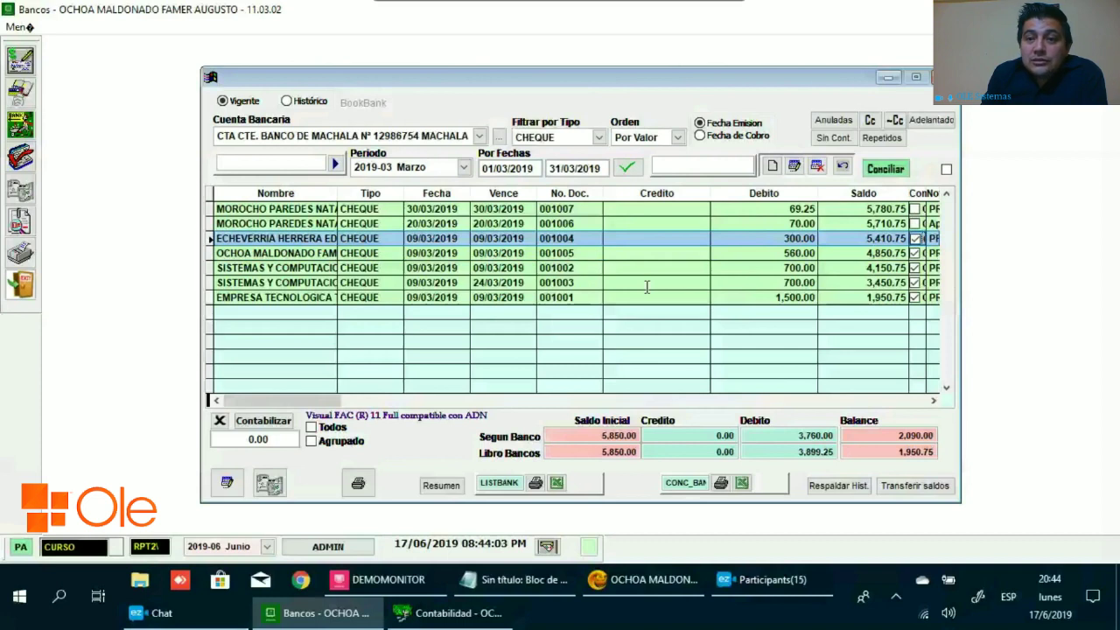
pyautogui.click(914, 282)
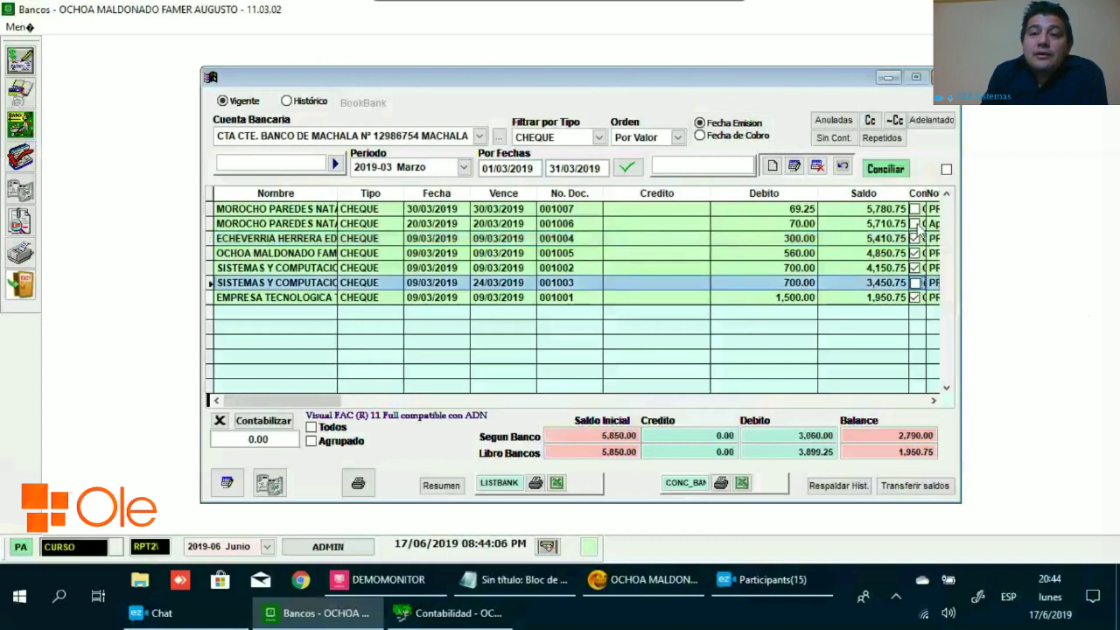
pyautogui.click(915, 209)
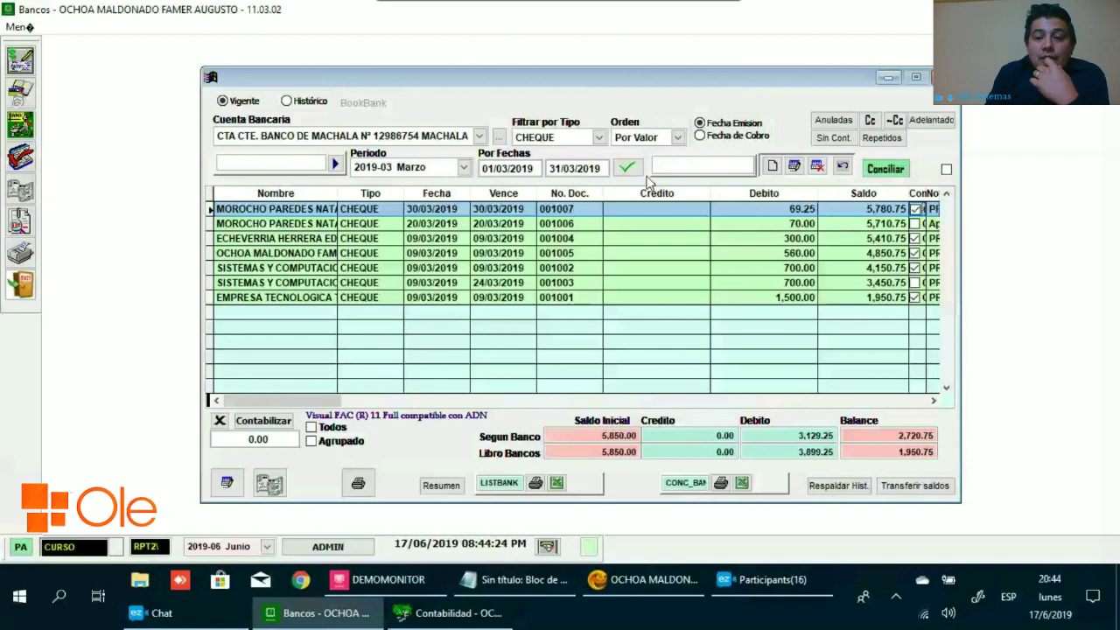
# Mute an attendee with an open microphone in the ezTalks meeting and return to cheque 001002 in the Bancos list.
pyautogui.click(806, 584)
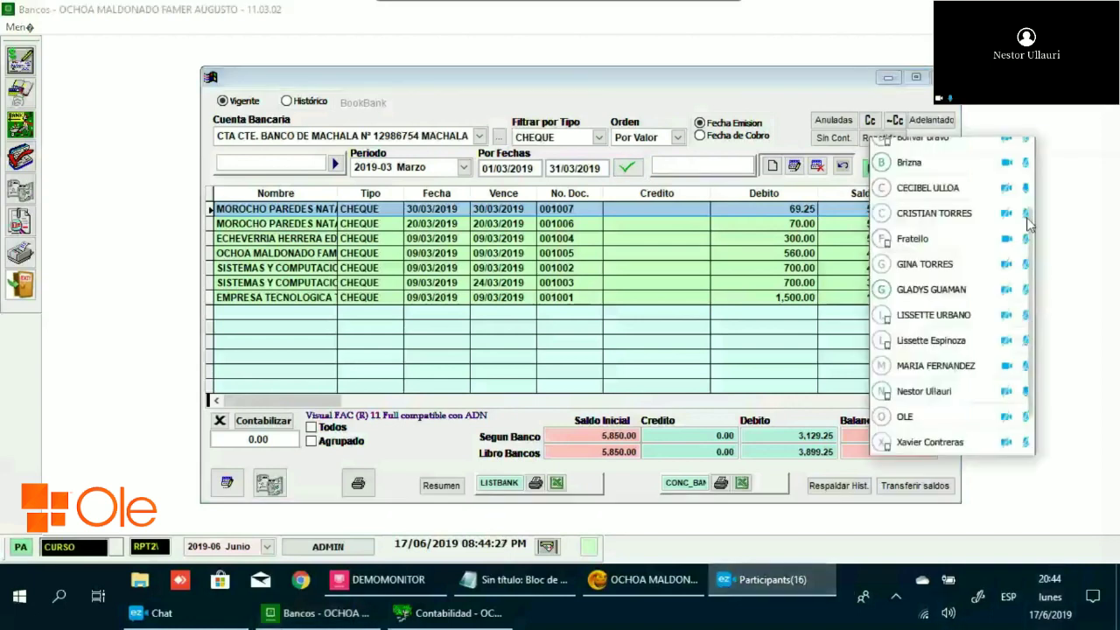
pyautogui.click(1024, 192)
pyautogui.click(674, 337)
pyautogui.click(577, 268)
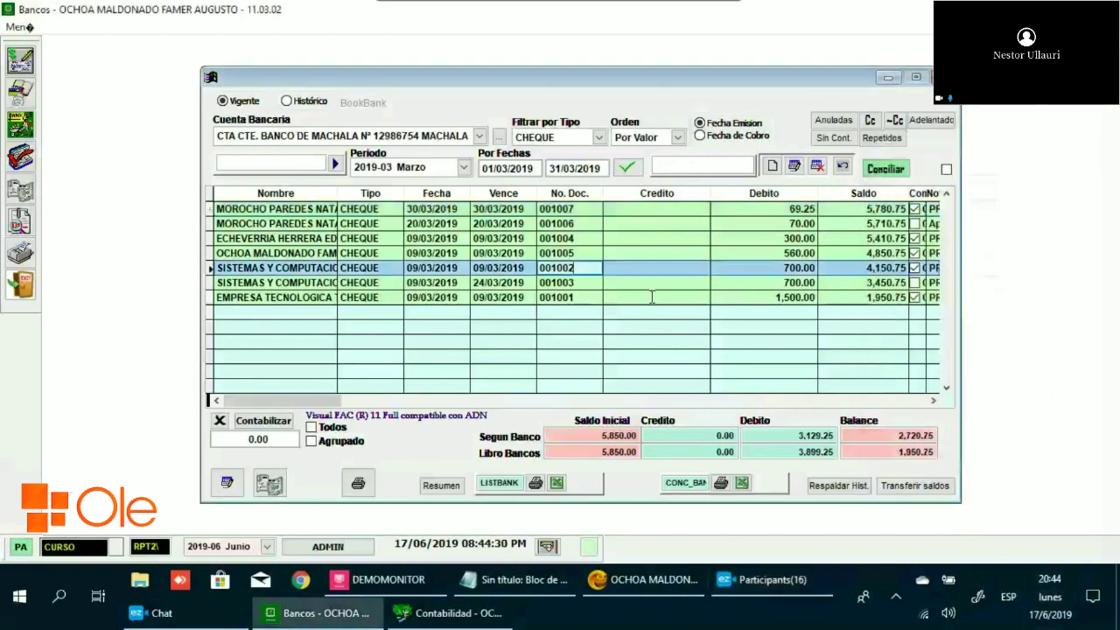
# Mute another attendee whose microphone is open in the ezTalks participant list, and return to the Bancos movements.
pyautogui.click(820, 595)
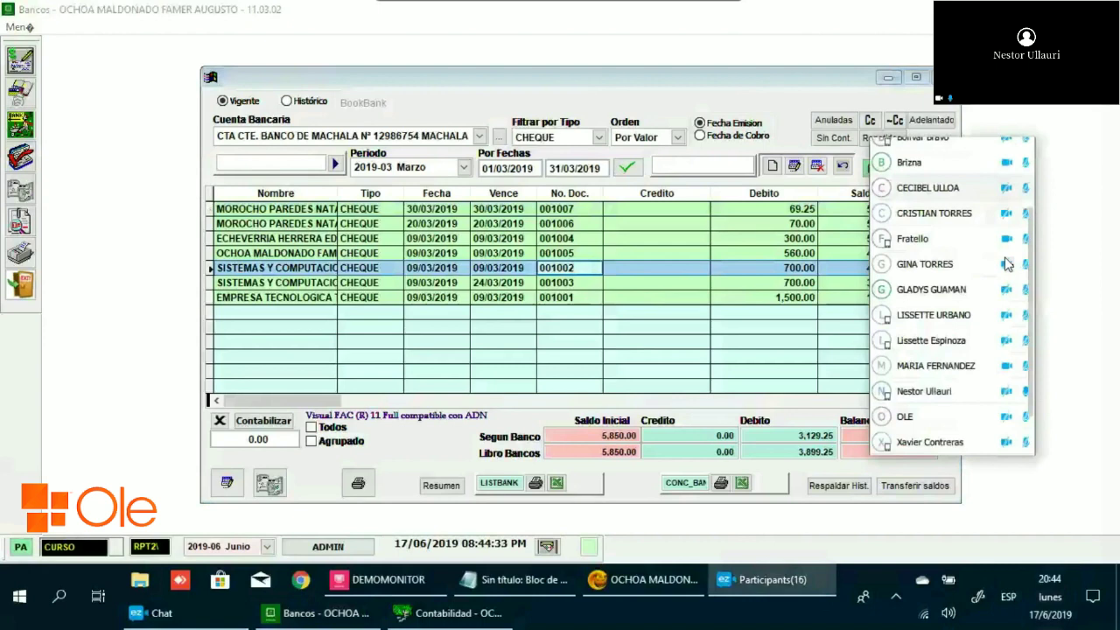
pyautogui.scroll(-2, 1021, 347)
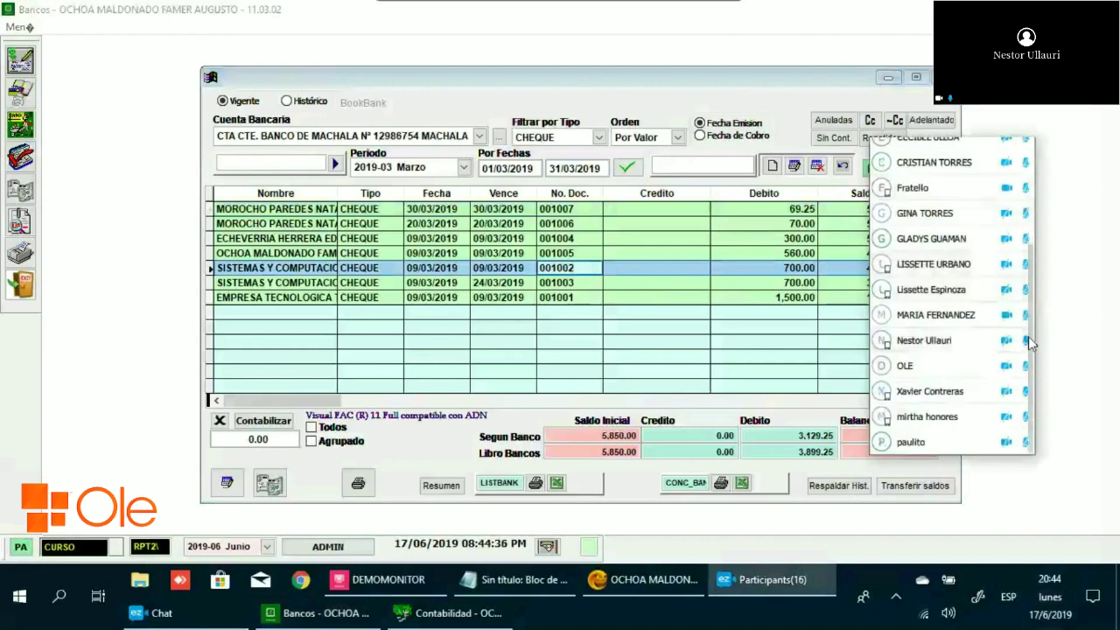
pyautogui.rightClick(1024, 346)
pyautogui.click(1097, 357)
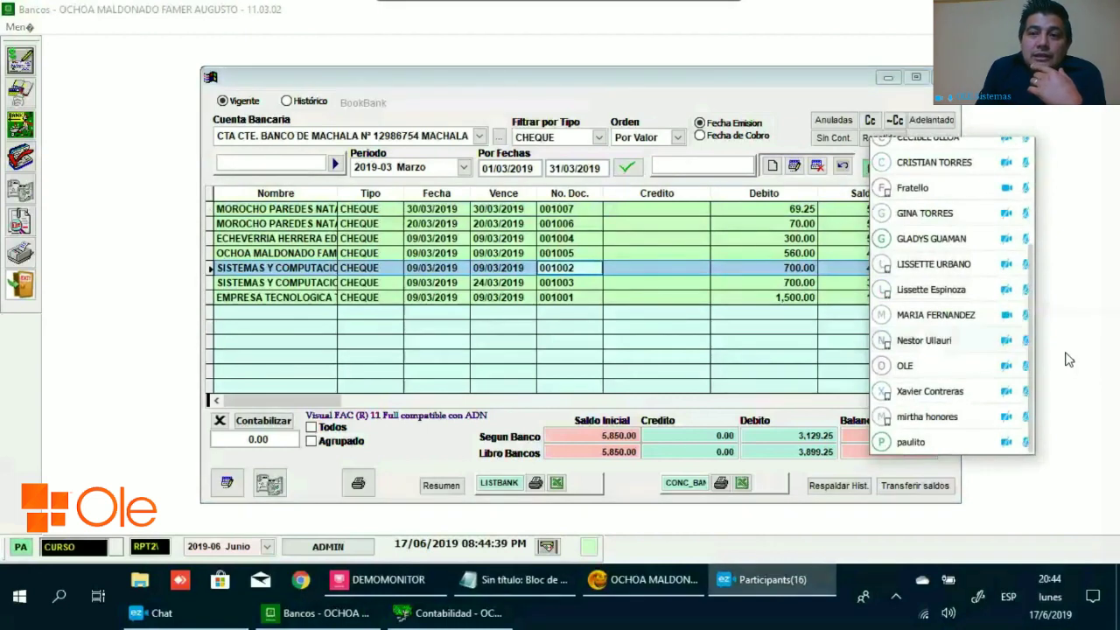
pyautogui.click(657, 222)
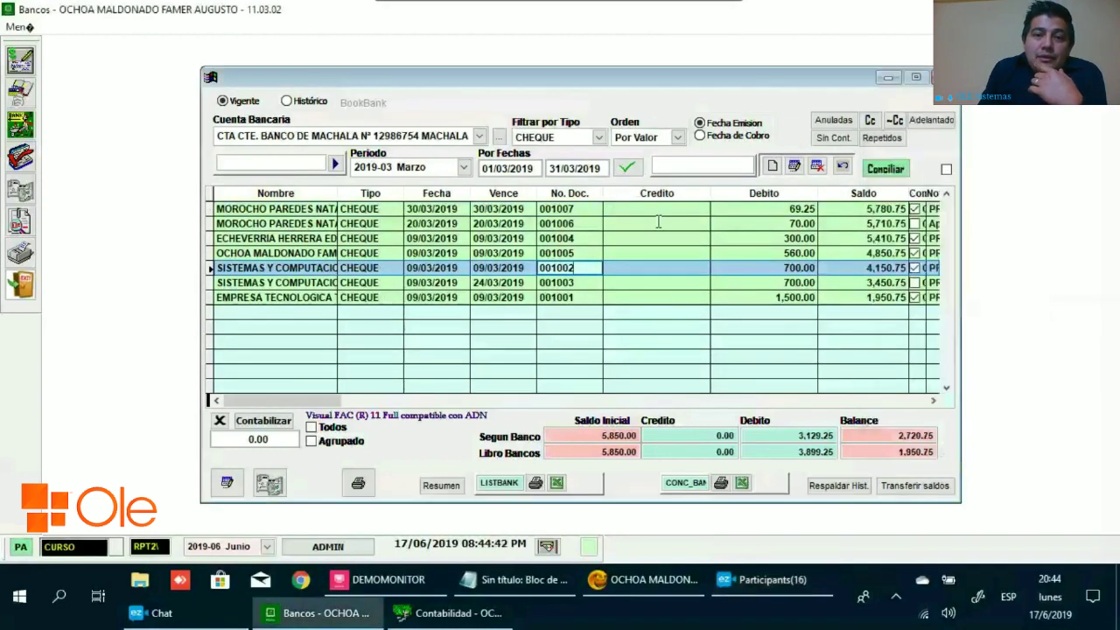
# Filter the bank movements by DEPOSITO and mark deposits 334455, 343456, 223345 and 223344 as reconciled.
pyautogui.click(573, 137)
pyautogui.click(778, 313)
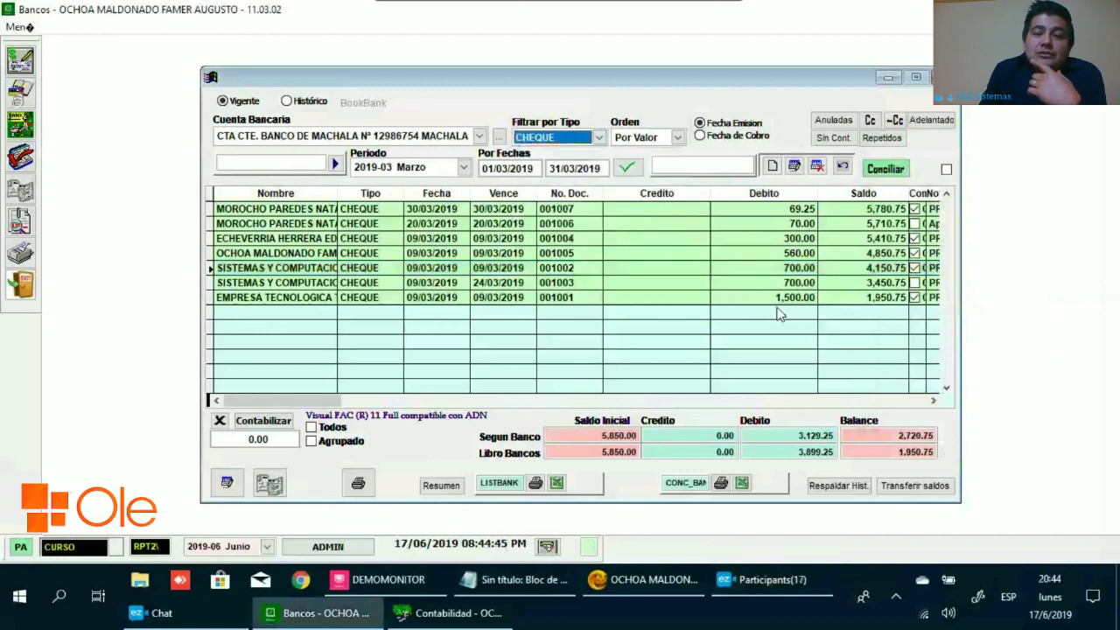
pyautogui.press('Down')
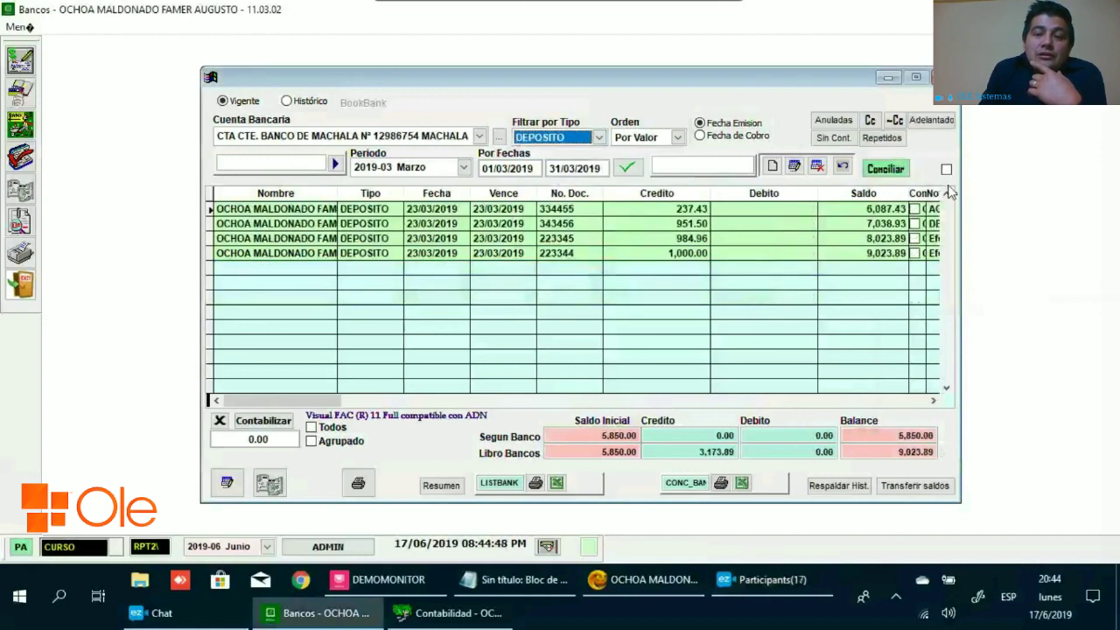
pyautogui.click(915, 209)
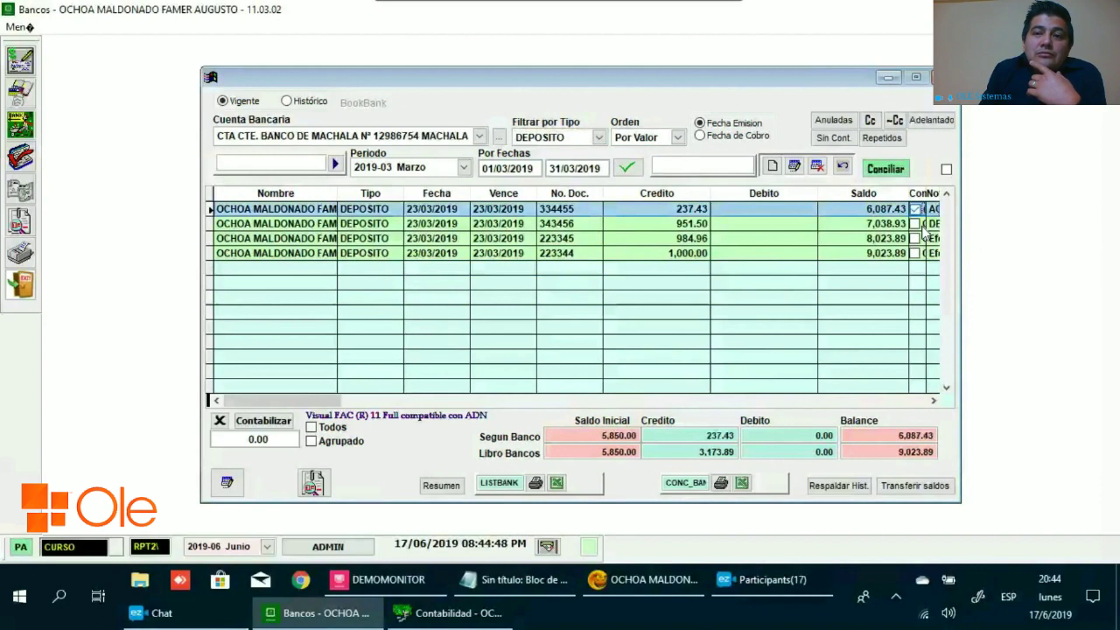
pyautogui.click(915, 253)
pyautogui.click(699, 238)
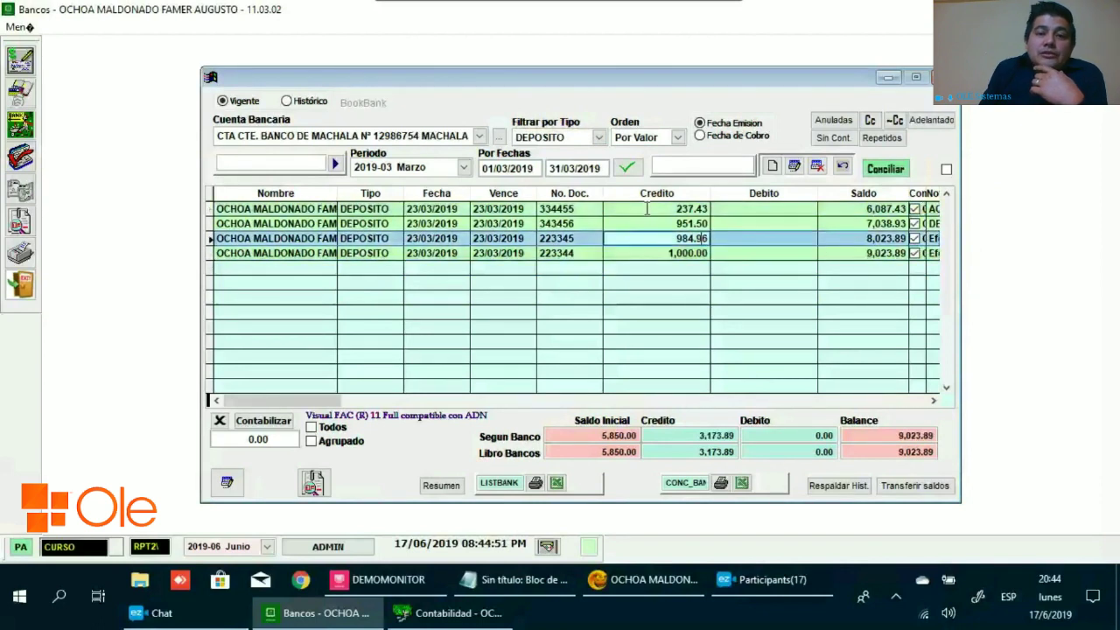
pyautogui.press('Tab')
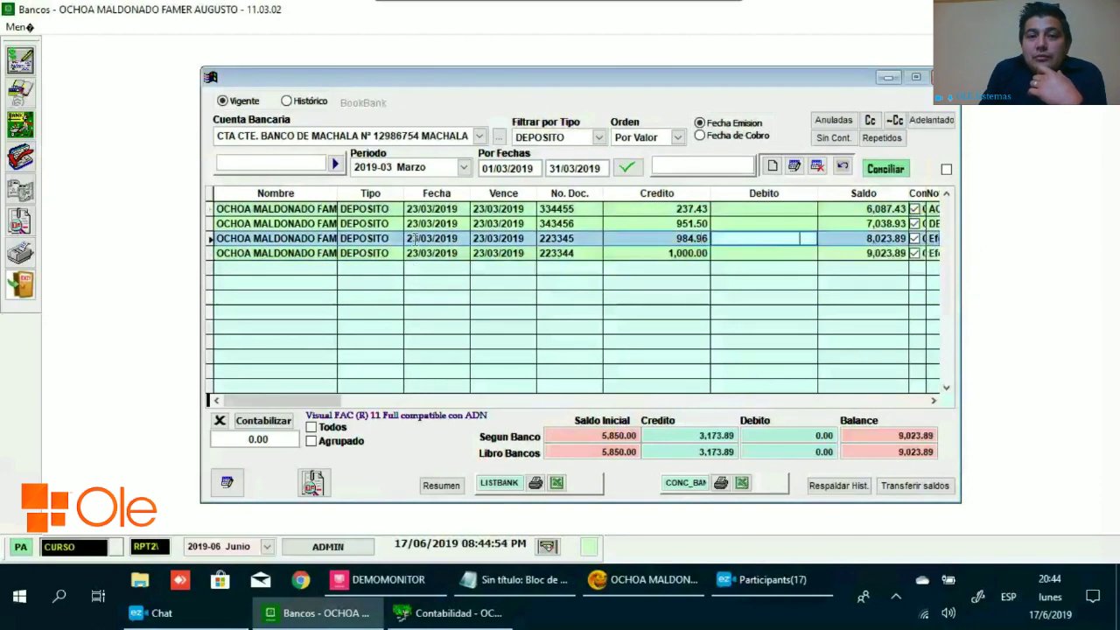
# Remove the movement type filter to list all March 2019 movements, and check the ezTalks meeting chat.
pyautogui.click(573, 137)
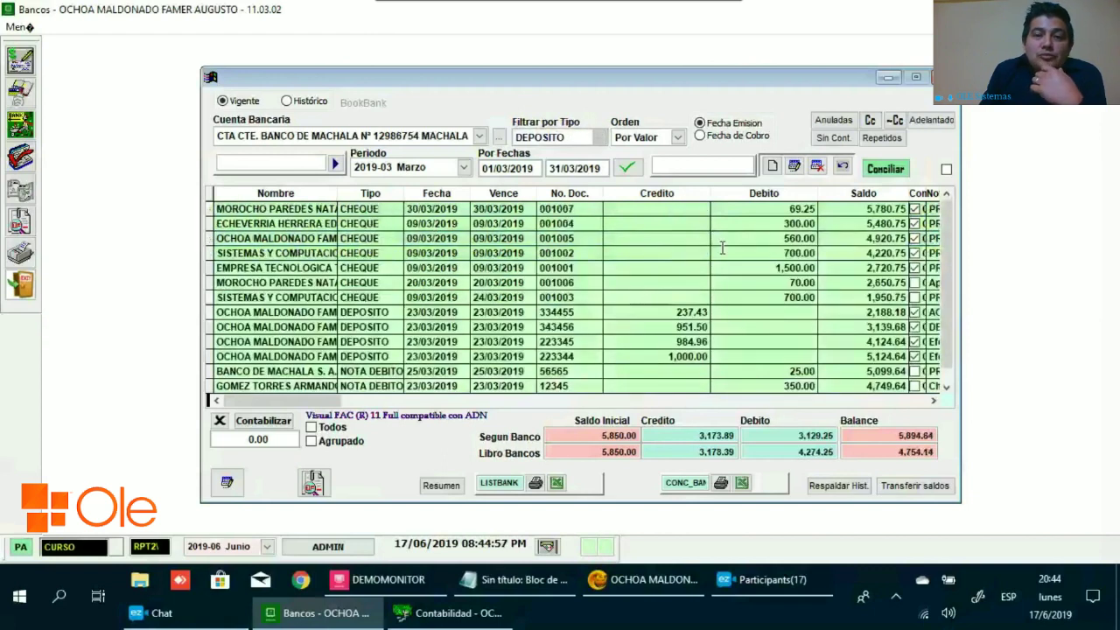
pyautogui.click(723, 251)
pyautogui.scroll(-2, 766, 376)
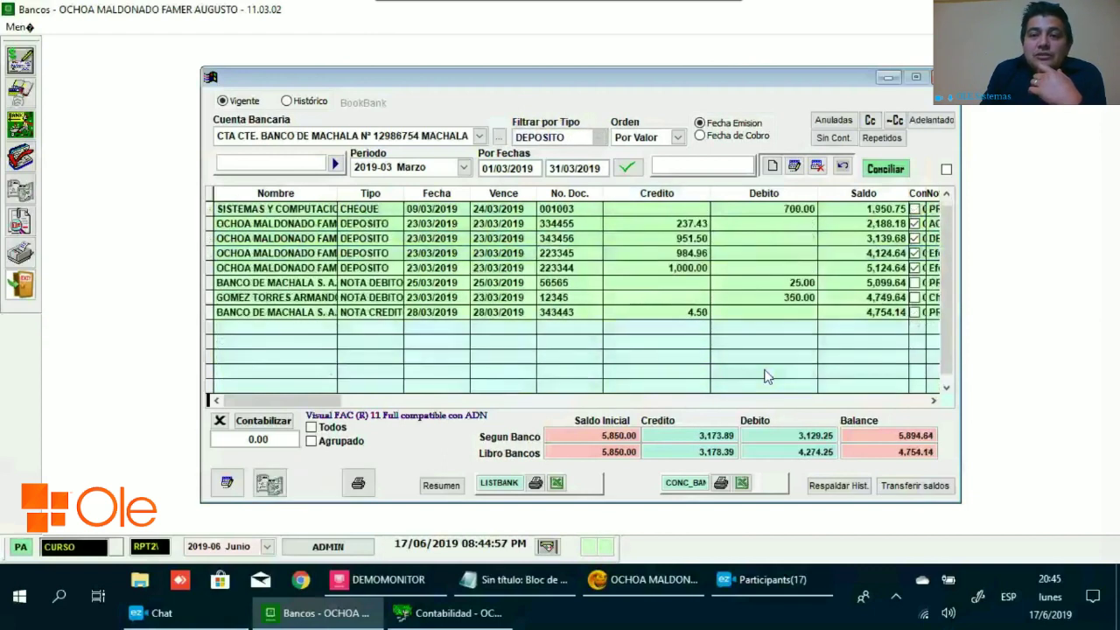
pyautogui.scroll(2, 857, 385)
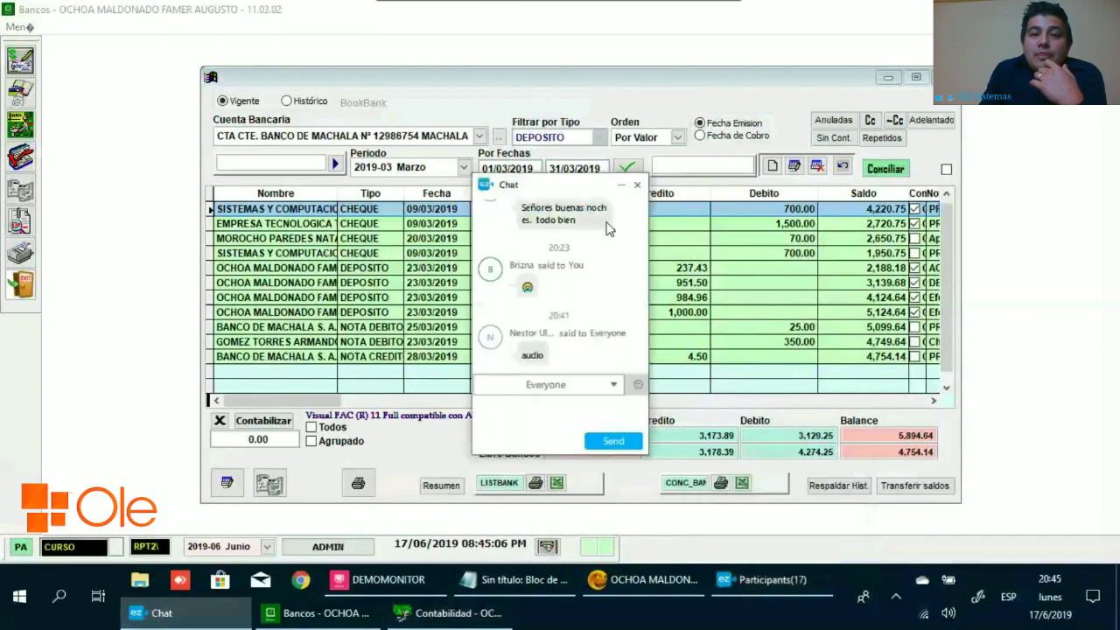
pyautogui.scroll(1, 954, 272)
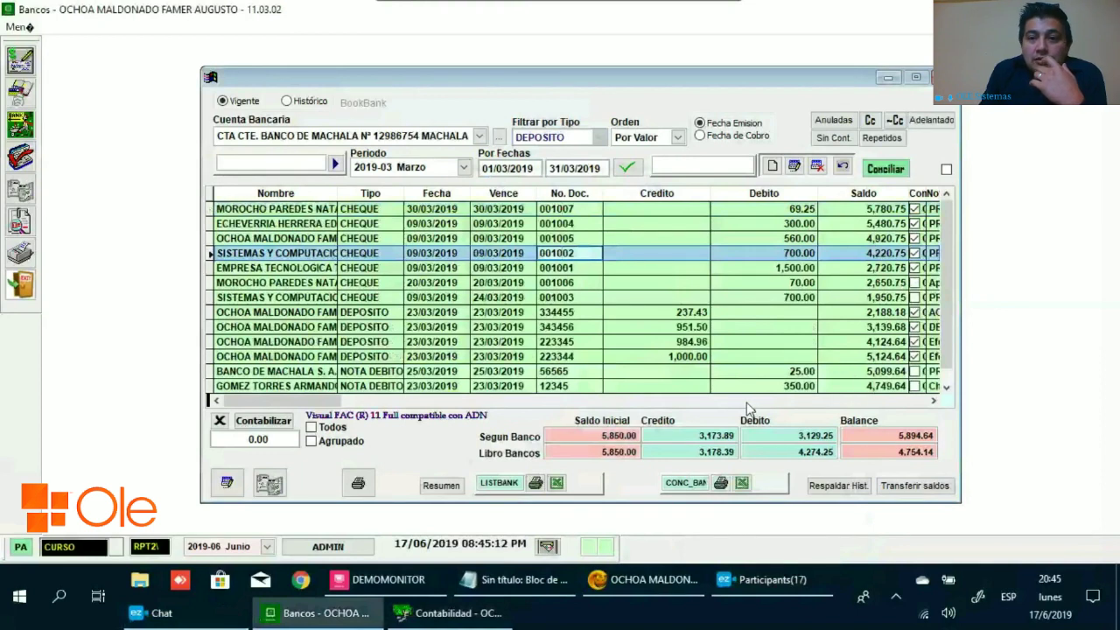
# Mark debit notes 56565 and 12345 and credit note 343443 as reconciled.
pyautogui.scroll(-1, 917, 332)
pyautogui.click(914, 327)
pyautogui.click(914, 341)
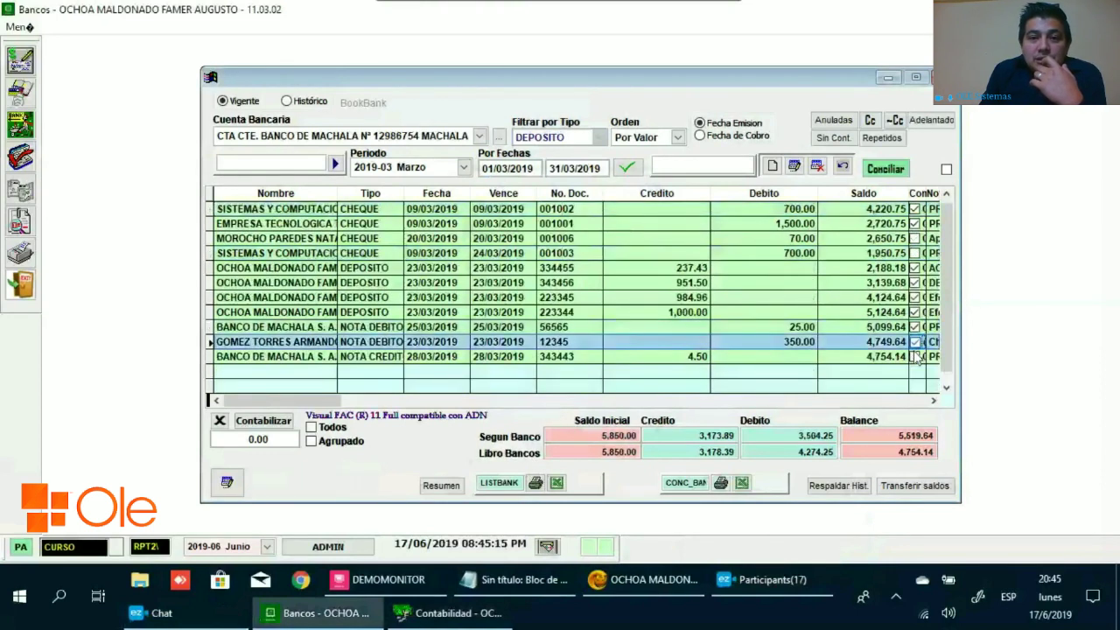
pyautogui.click(914, 356)
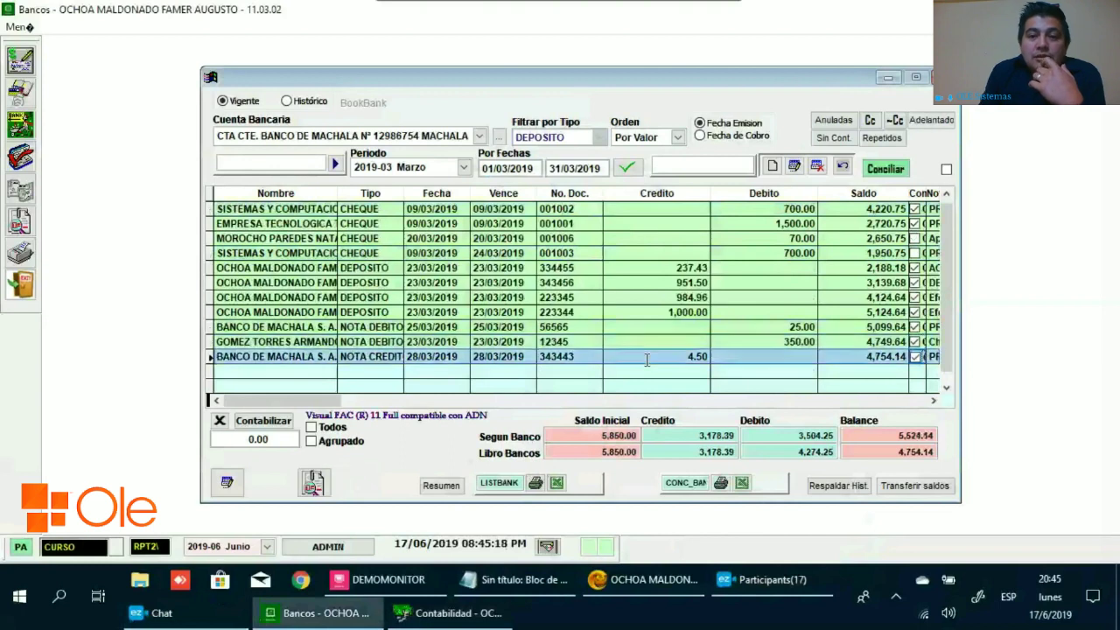
pyautogui.click(662, 327)
# Compare the Segun Banco balance with the Libro Bancos balance of the March movements.
pyautogui.scroll(1, 733, 323)
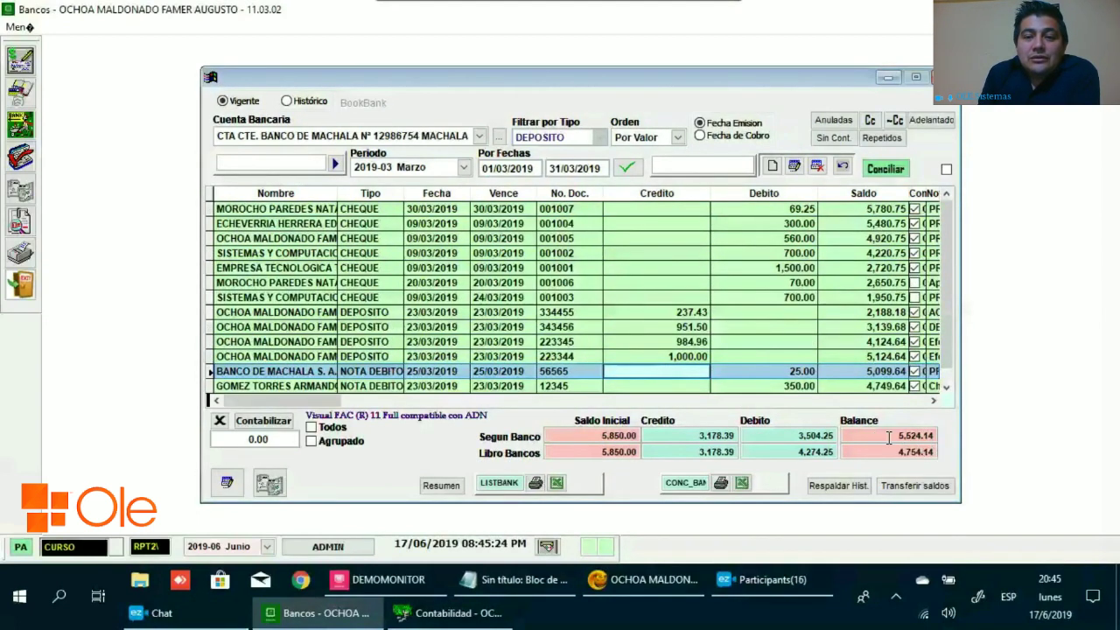
pyautogui.moveTo(889, 437); pyautogui.dragTo(940, 441)
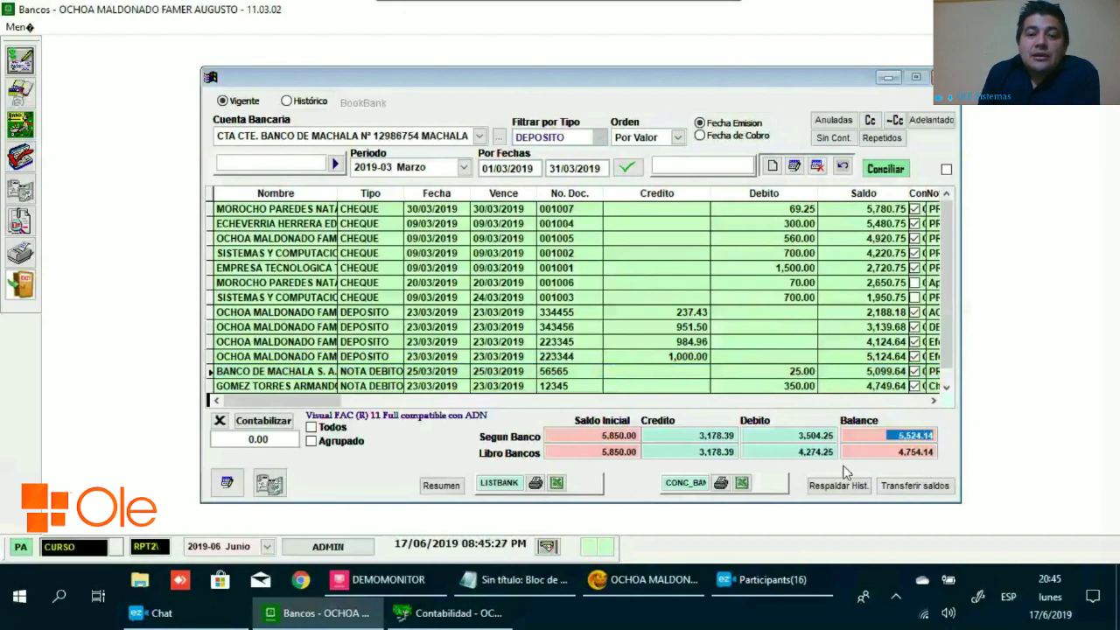
pyautogui.moveTo(882, 451); pyautogui.dragTo(953, 457)
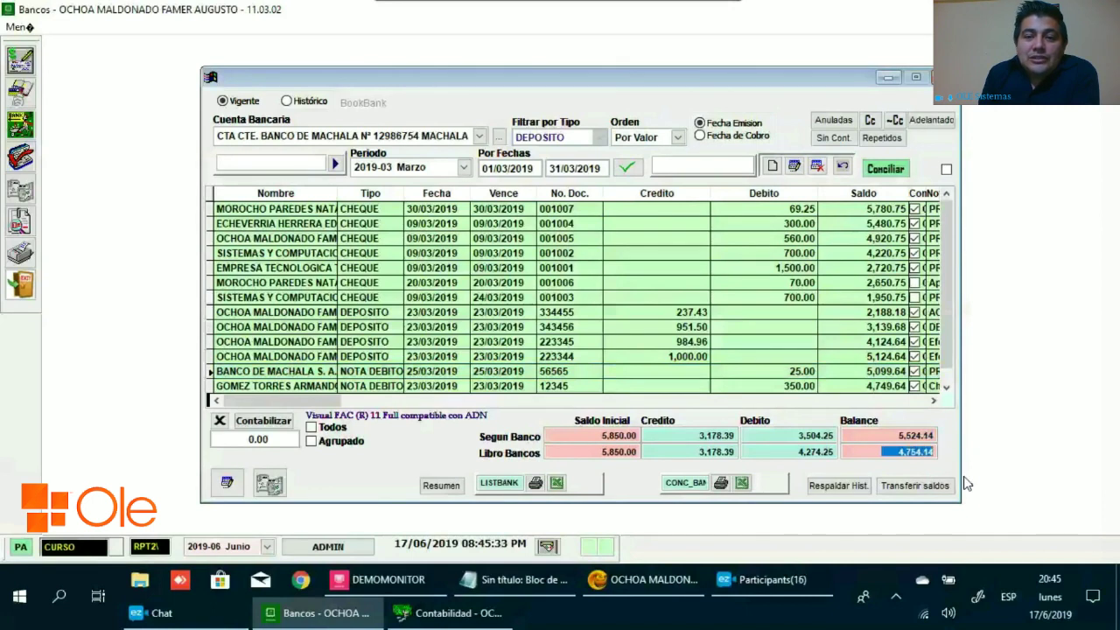
pyautogui.click(894, 452)
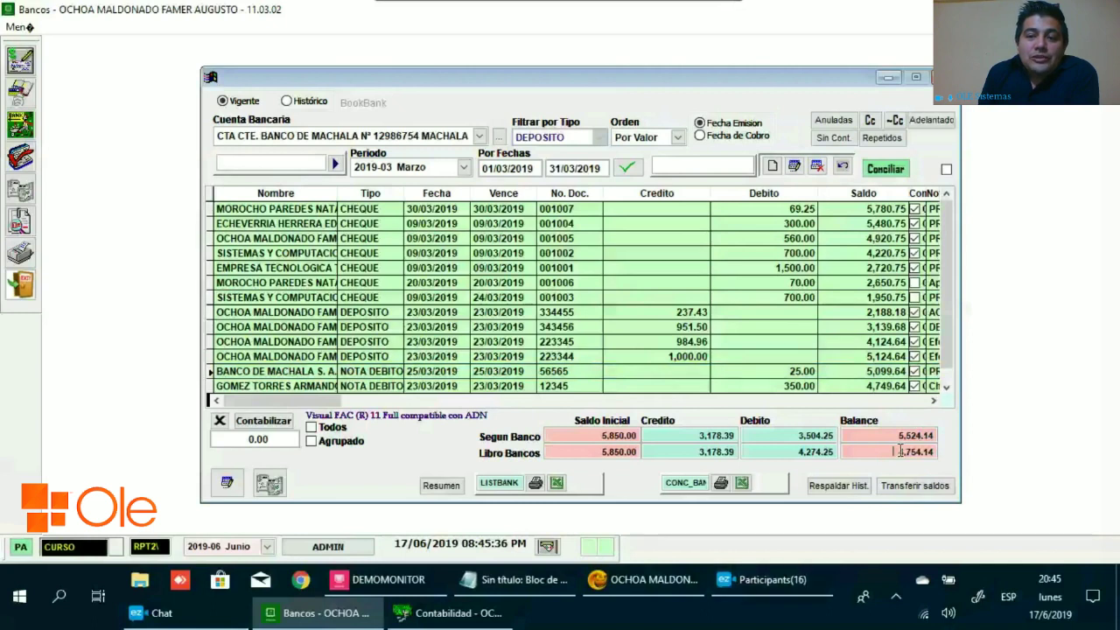
pyautogui.doubleClick(900, 451)
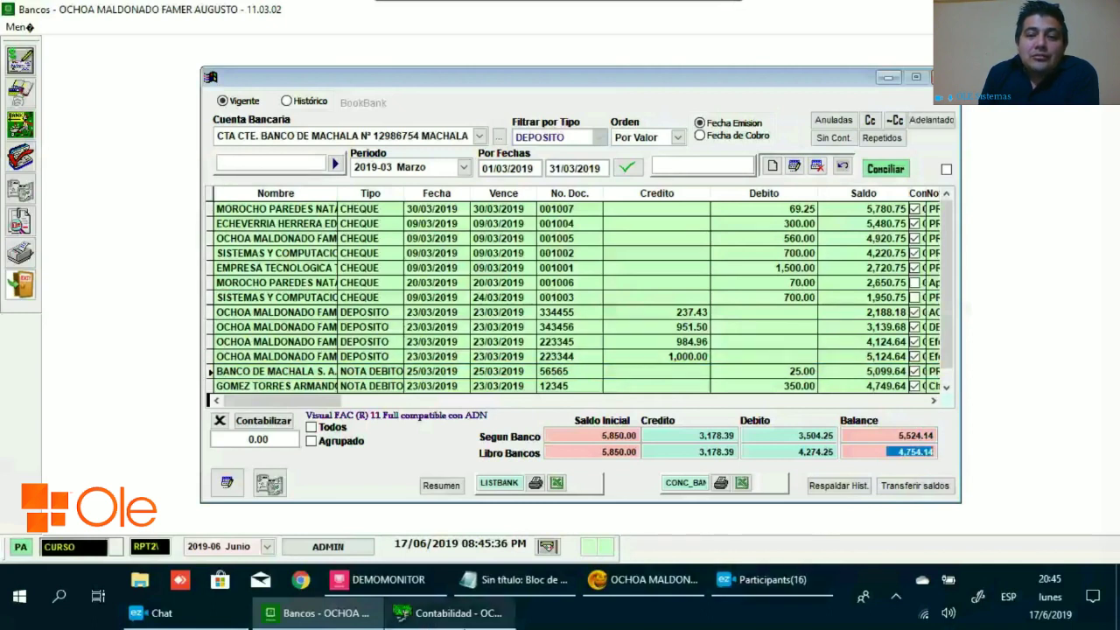
# Switch to Contabilidad and refresh the March 2019 Banco de Machala ledger to check its closing balance.
pyautogui.hotkey('alt', 'Tab')
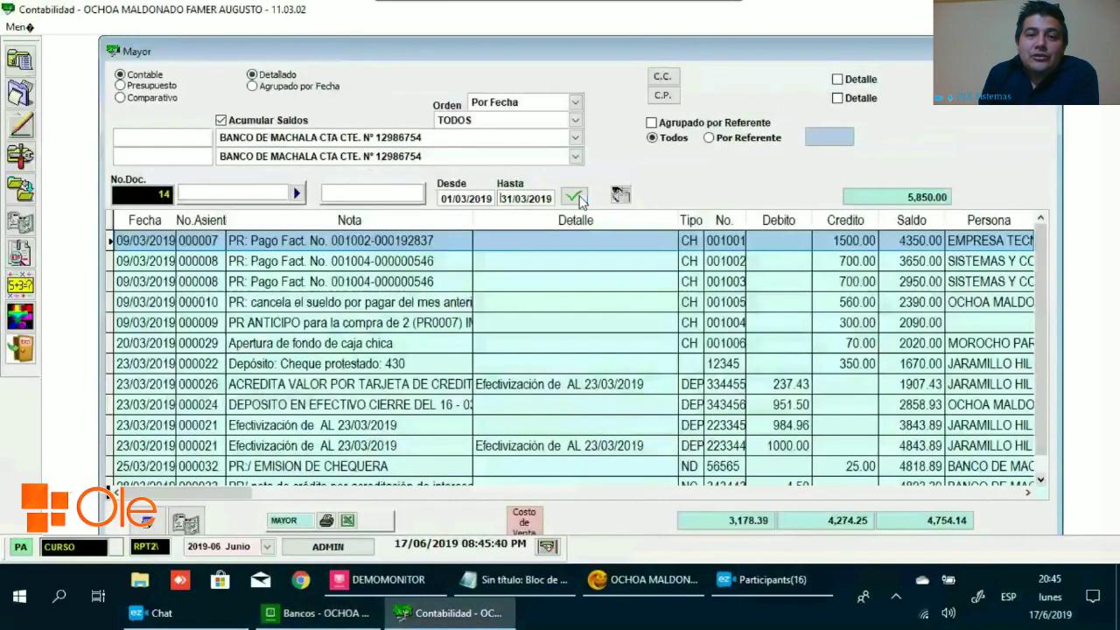
pyautogui.click(577, 198)
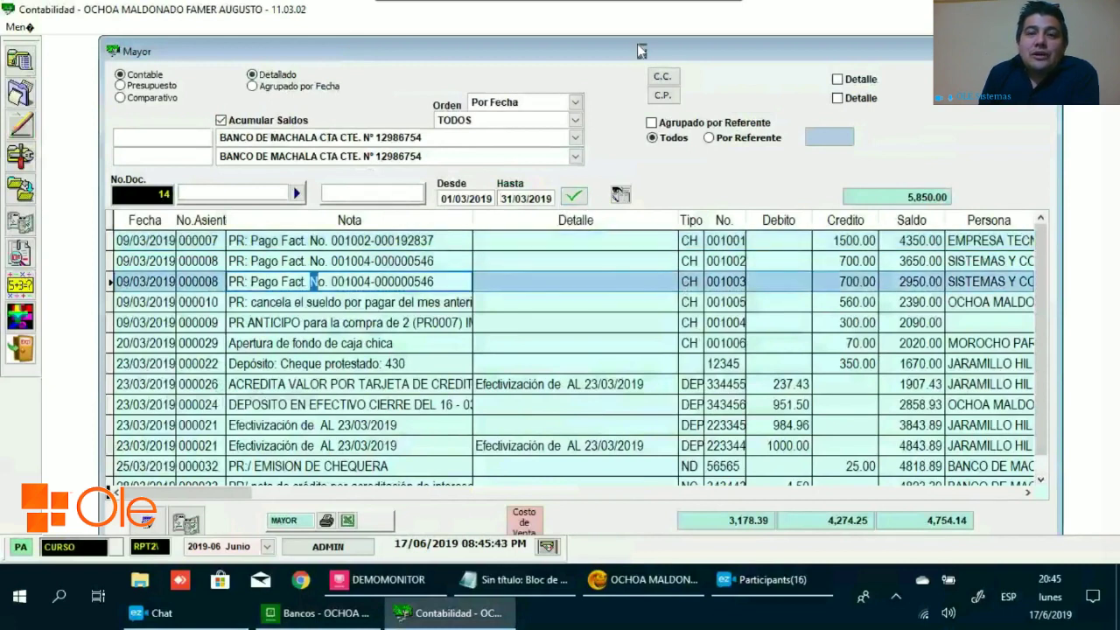
pyautogui.moveTo(916, 50); pyautogui.dragTo(908, 44)
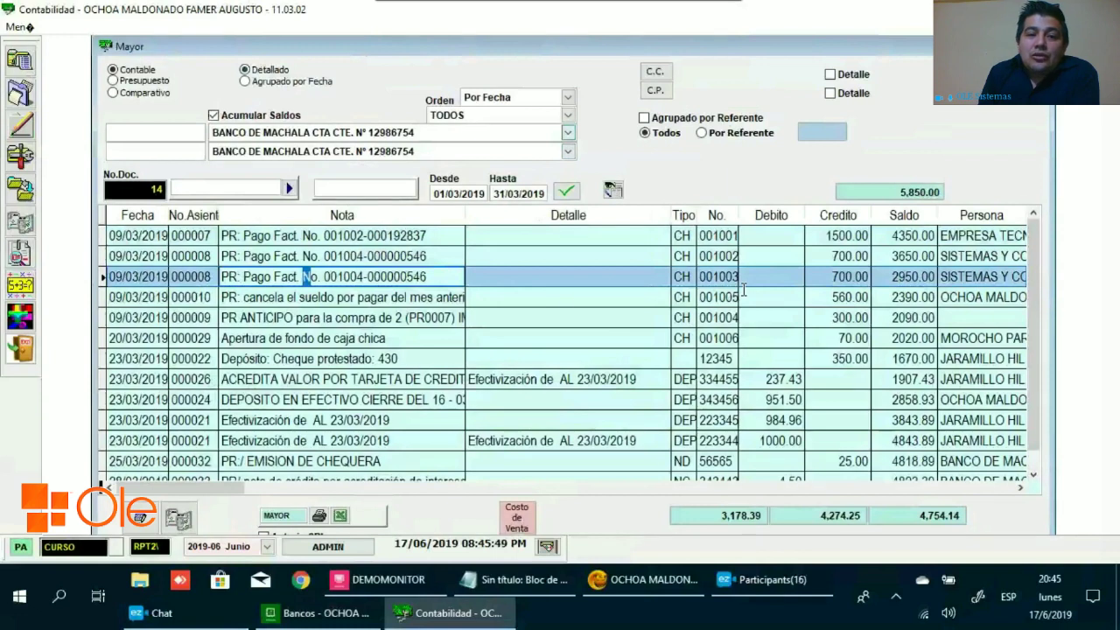
pyautogui.click(581, 336)
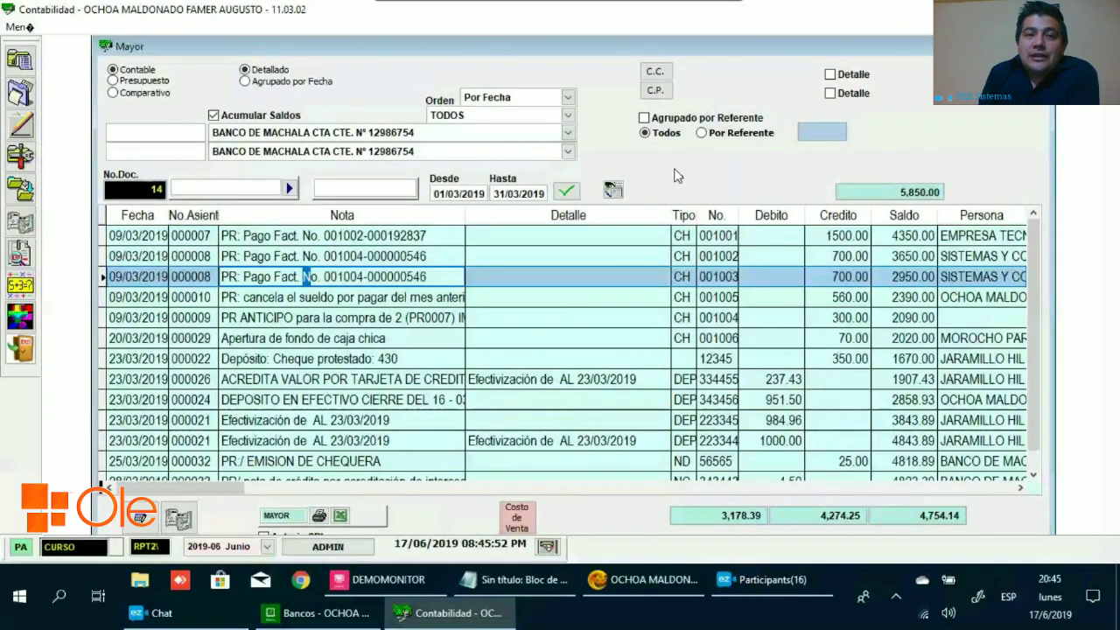
# Turn off Acumular Saldos to review the ledger without the opening balance, and turn it back on.
pyautogui.click(246, 118)
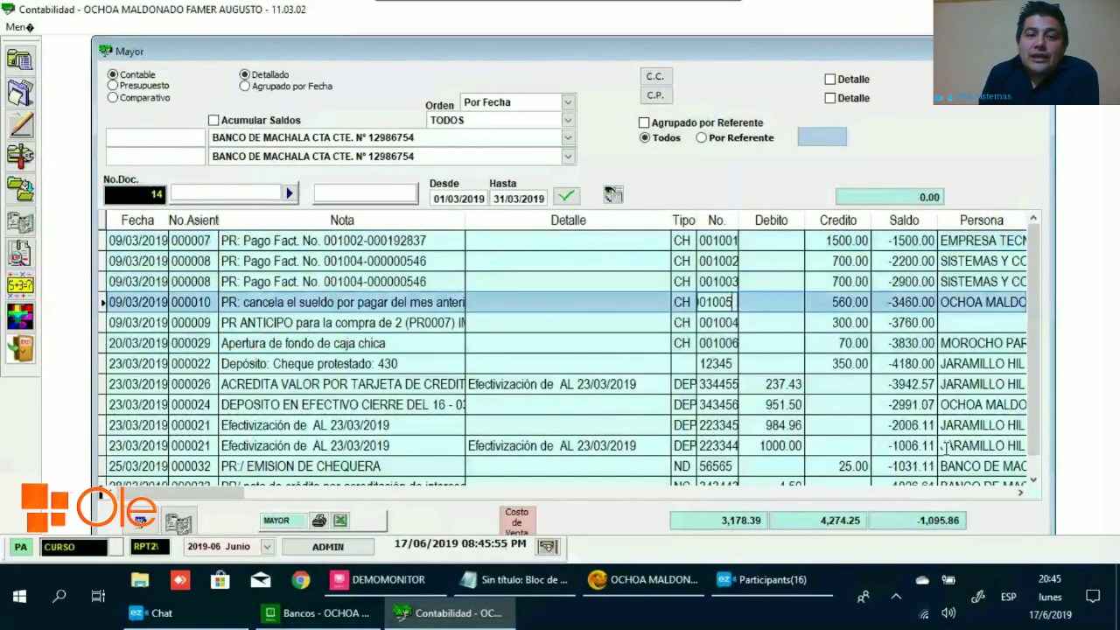
pyautogui.scroll(-2, 945, 447)
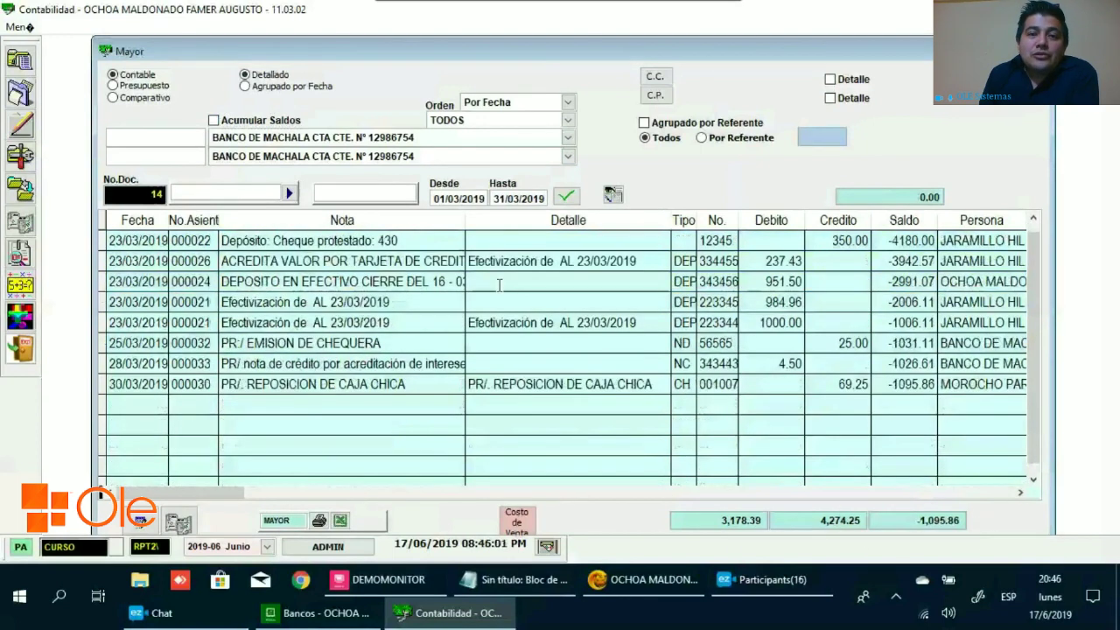
pyautogui.scroll(2, 499, 284)
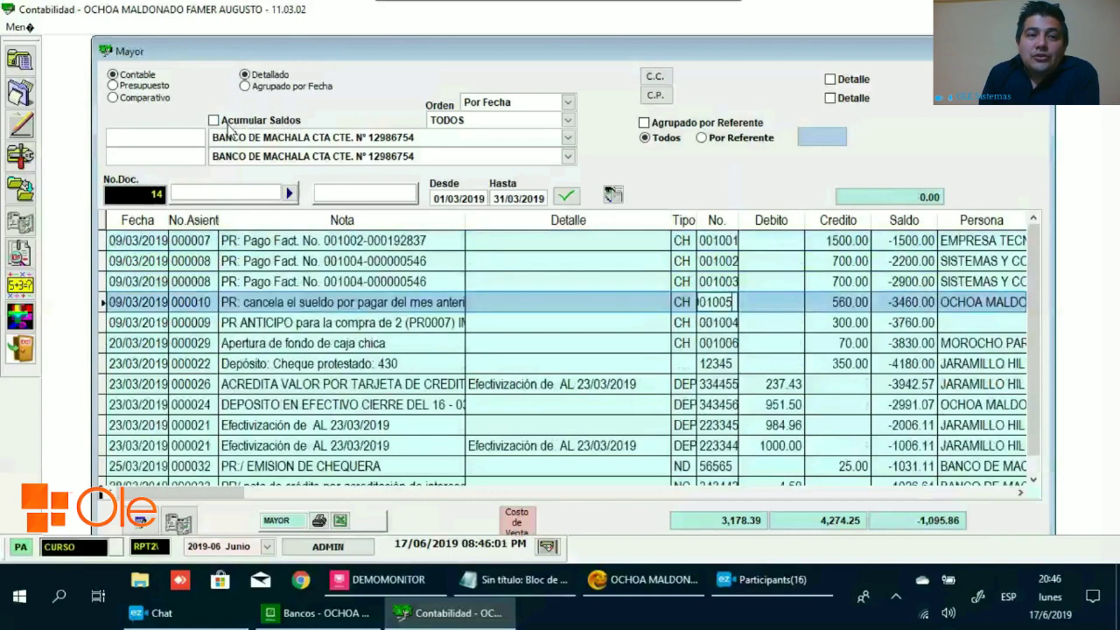
pyautogui.click(226, 122)
pyautogui.click(633, 322)
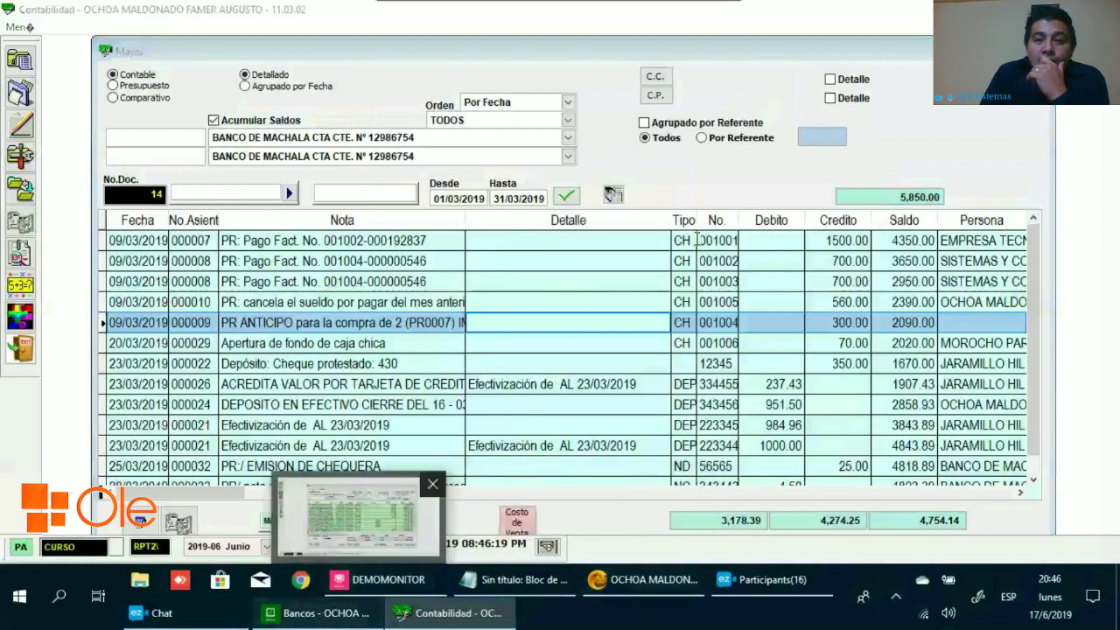
# Switch back to Bancos and examine the Segun Banco and Libro Bancos balances together with the unreconciled cheques.
pyautogui.hotkey('alt', 'Tab')
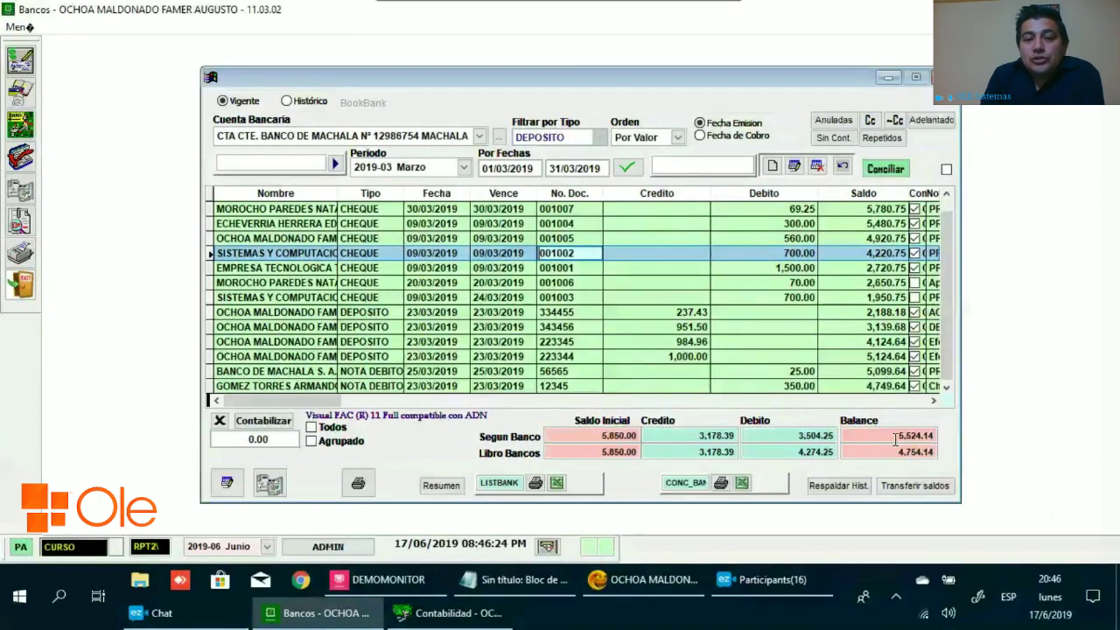
pyautogui.click(901, 435)
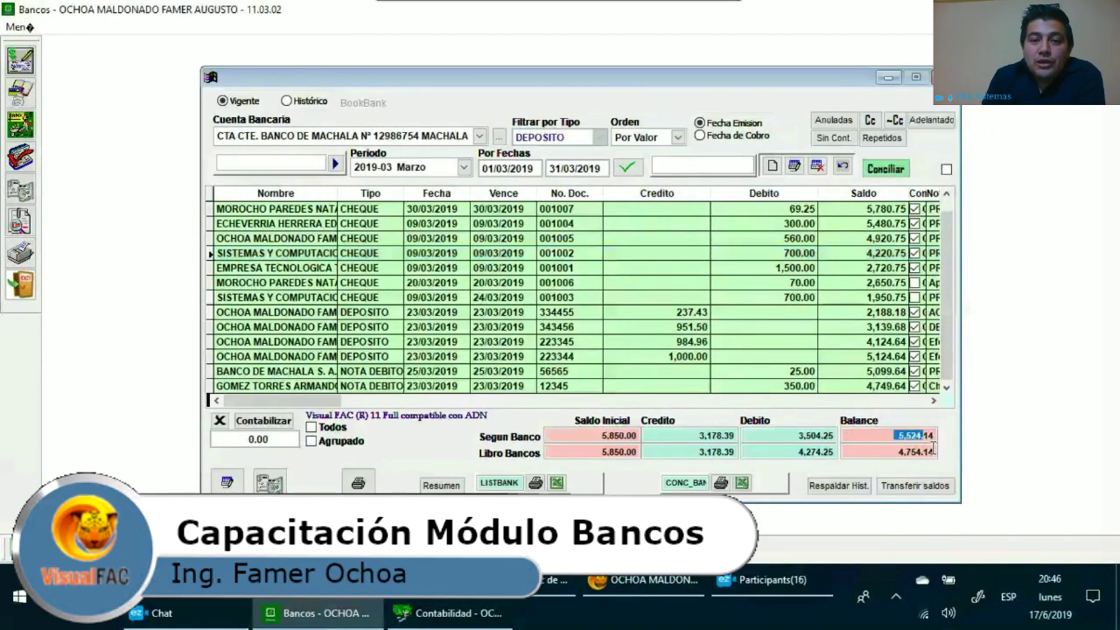
pyautogui.click(888, 452)
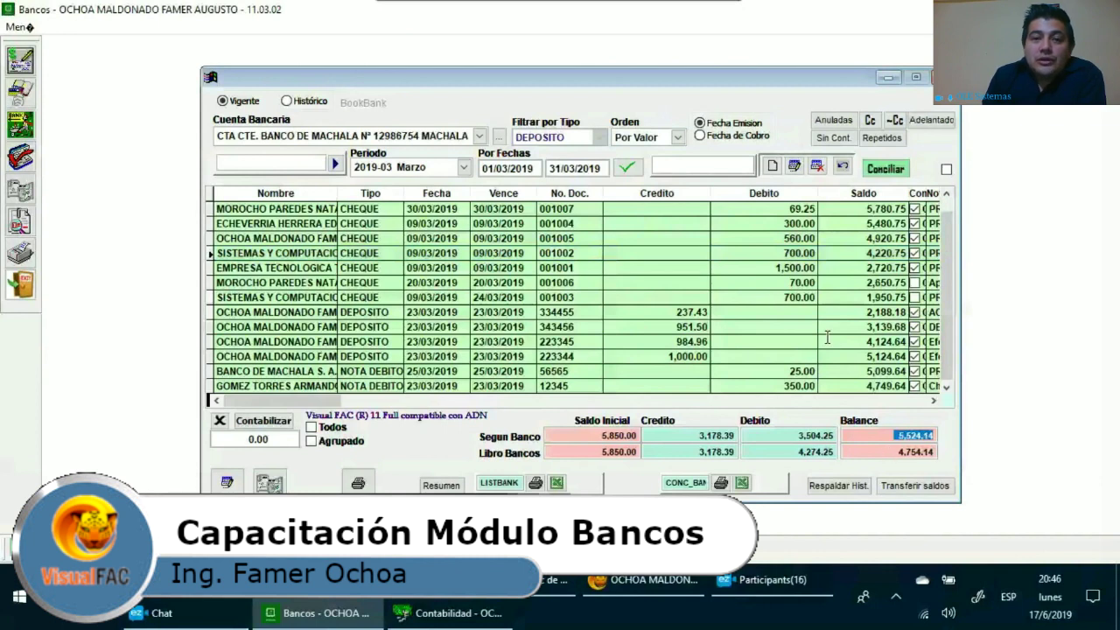
pyautogui.click(775, 298)
pyautogui.scroll(-2, 875, 340)
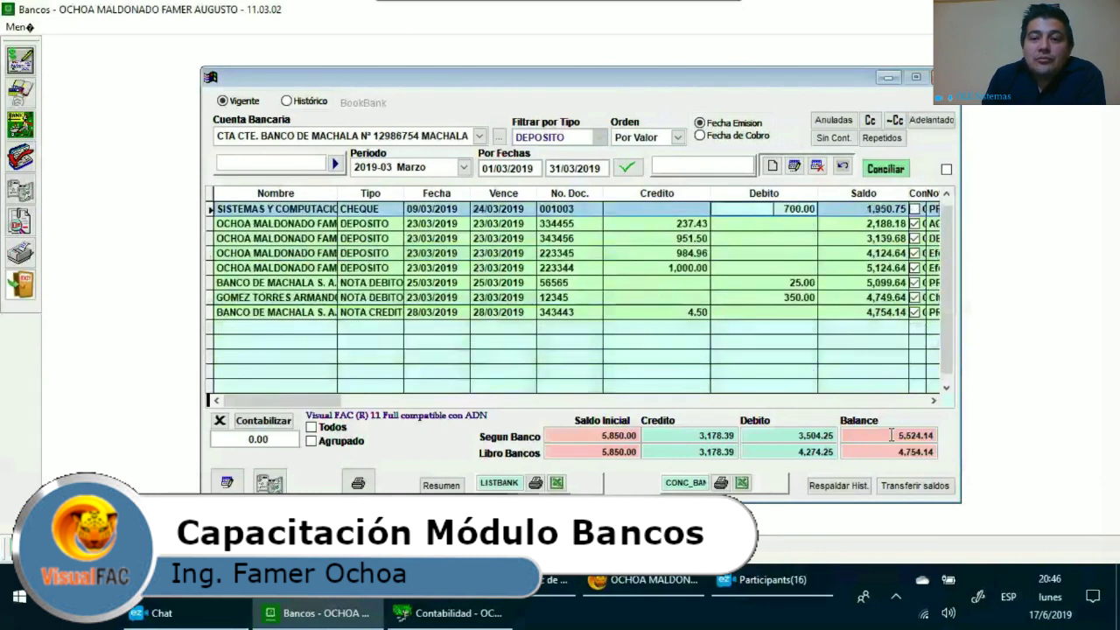
pyautogui.click(921, 435)
pyautogui.press('Tab')
pyautogui.click(886, 434)
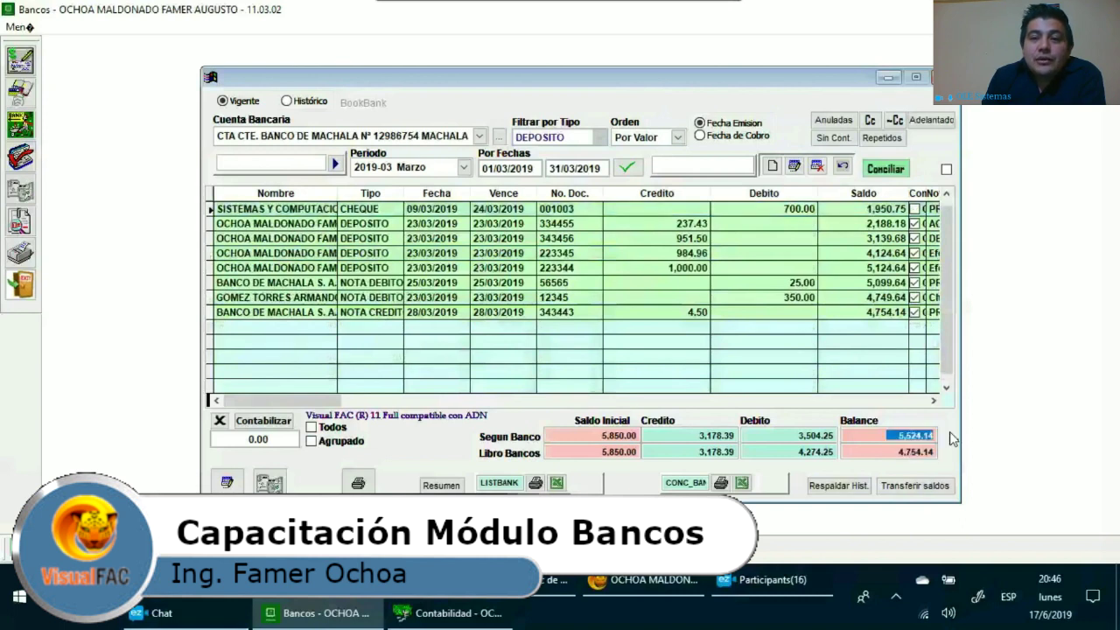
pyautogui.click(667, 280)
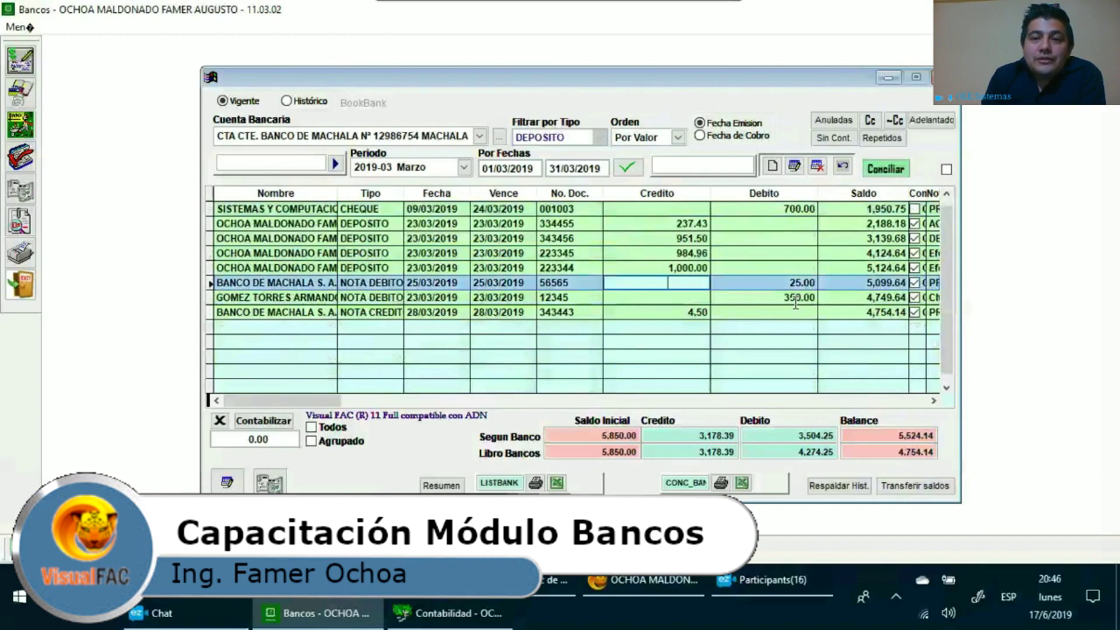
pyautogui.scroll(2, 794, 301)
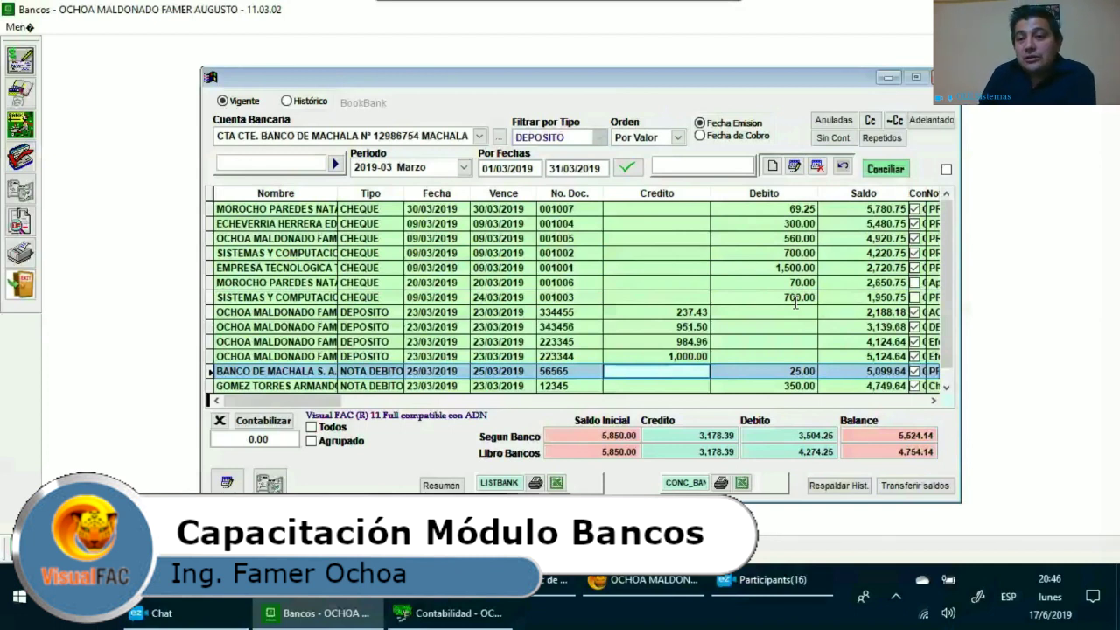
# Turn off Conciliar mode for the March movements and look through the list of cheques, deposits and notes.
pyautogui.click(901, 174)
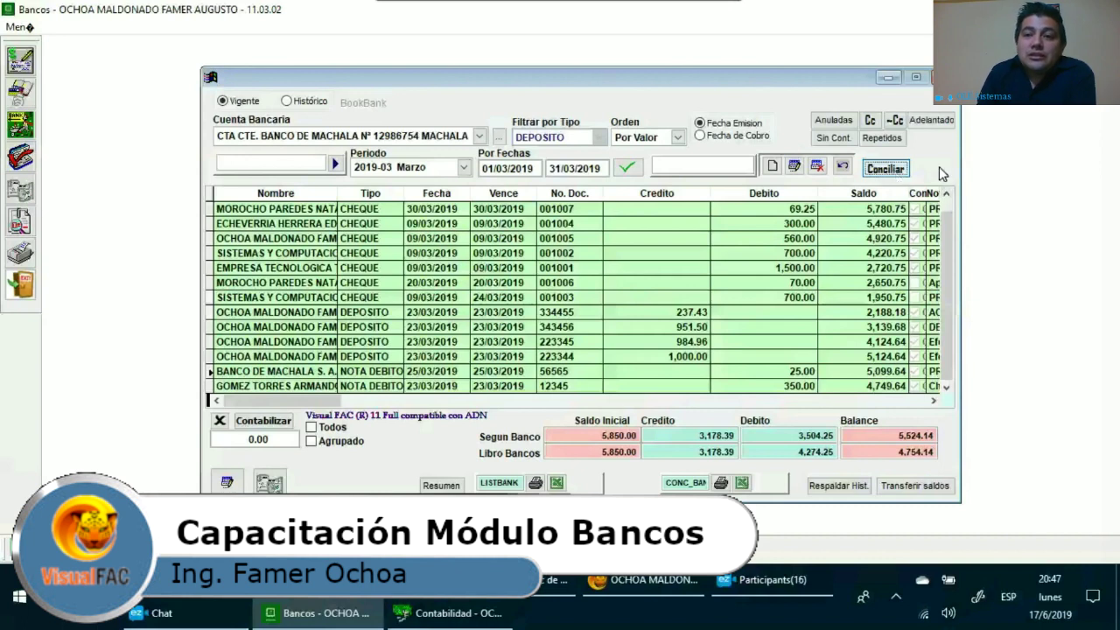
pyautogui.click(901, 171)
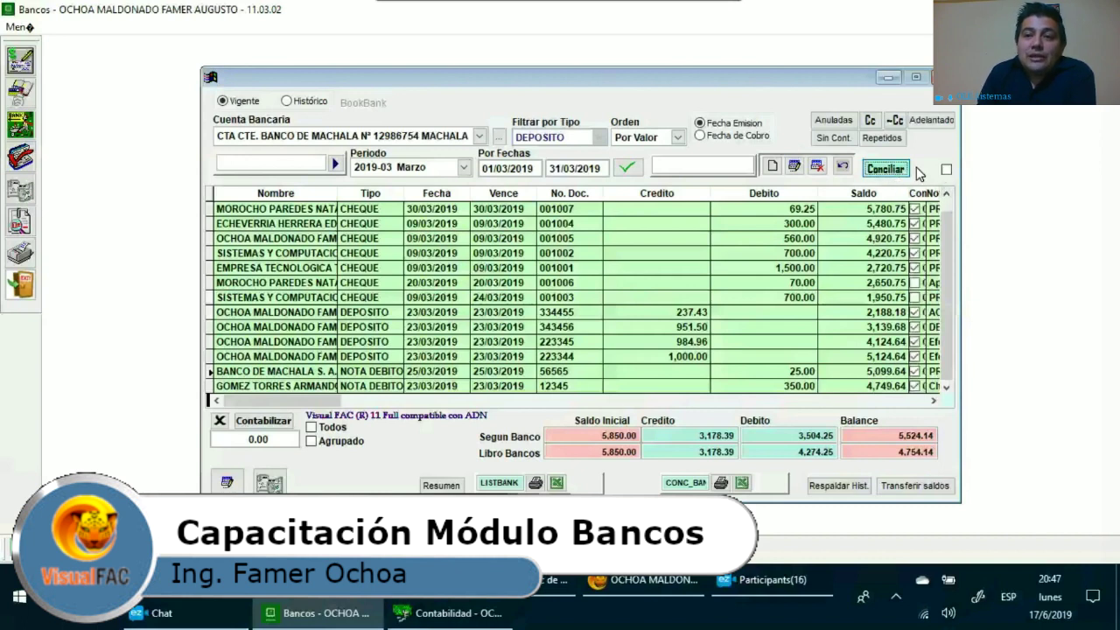
pyautogui.click(900, 173)
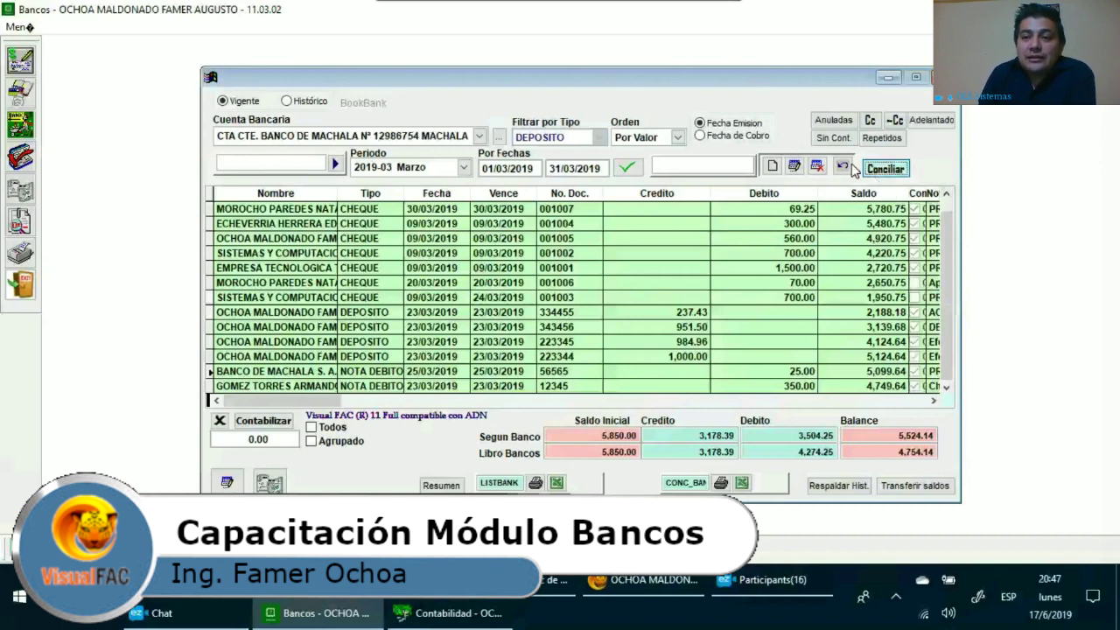
pyautogui.click(878, 252)
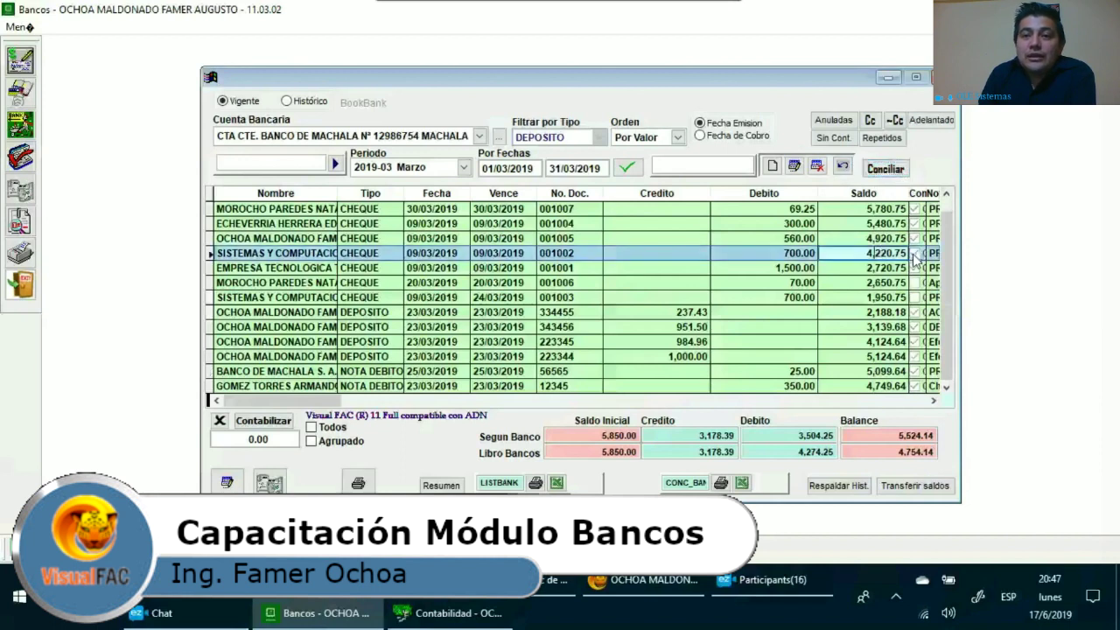
pyautogui.click(792, 325)
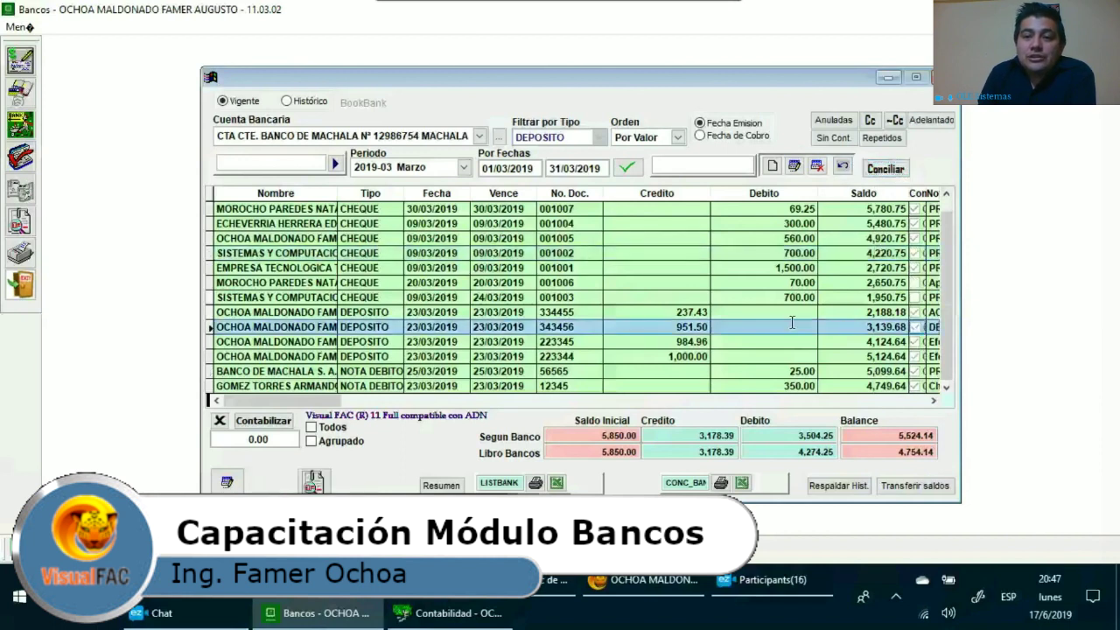
pyautogui.scroll(-2, 798, 328)
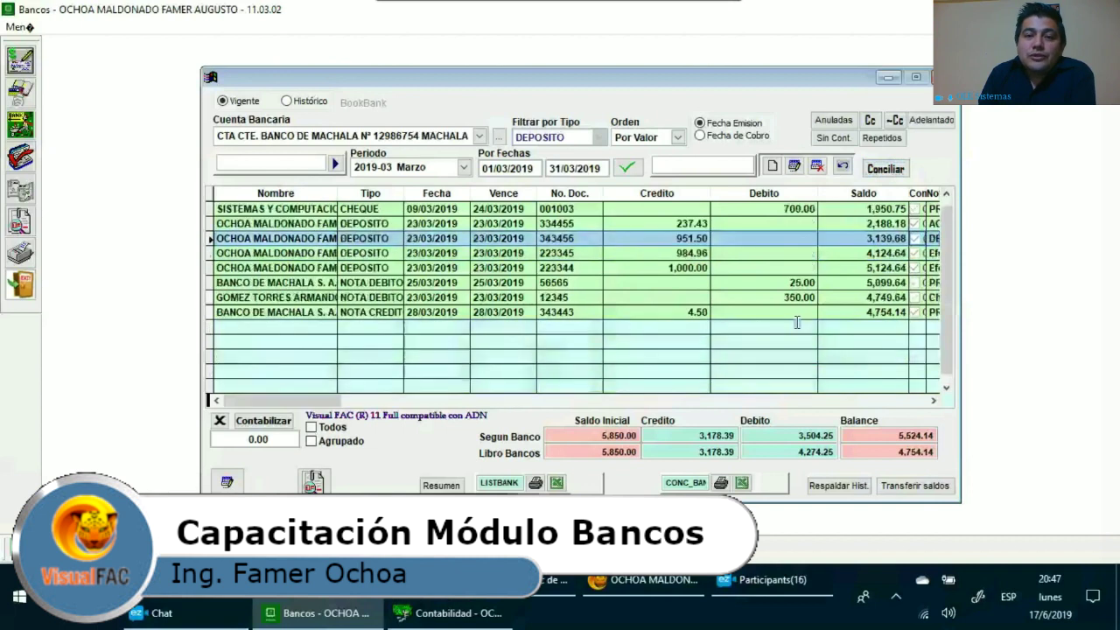
pyautogui.scroll(2, 797, 323)
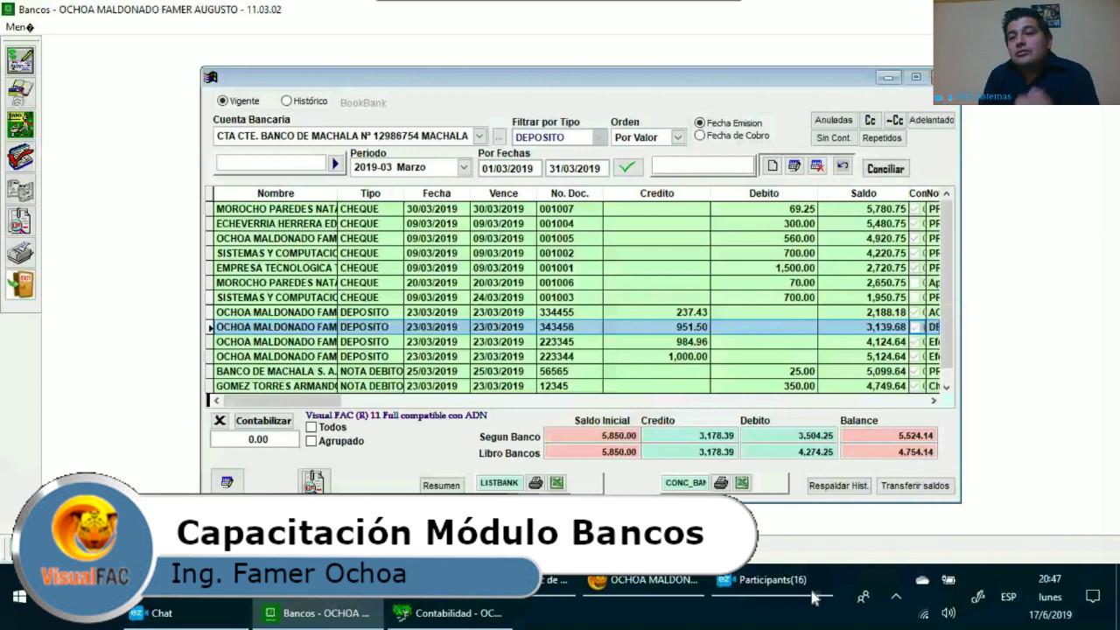
# Switch to the meeting's participant list and chat to check for attendees' questions, and close the chat.
pyautogui.moveTo(811, 597)
pyautogui.click(813, 516)
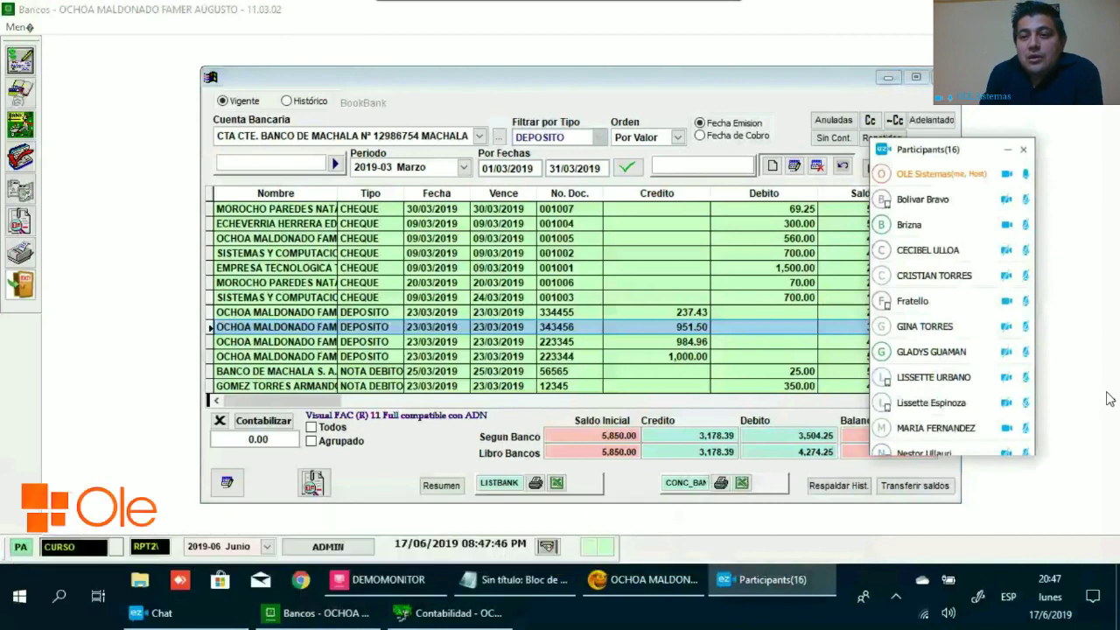
pyautogui.scroll(-4, 991, 424)
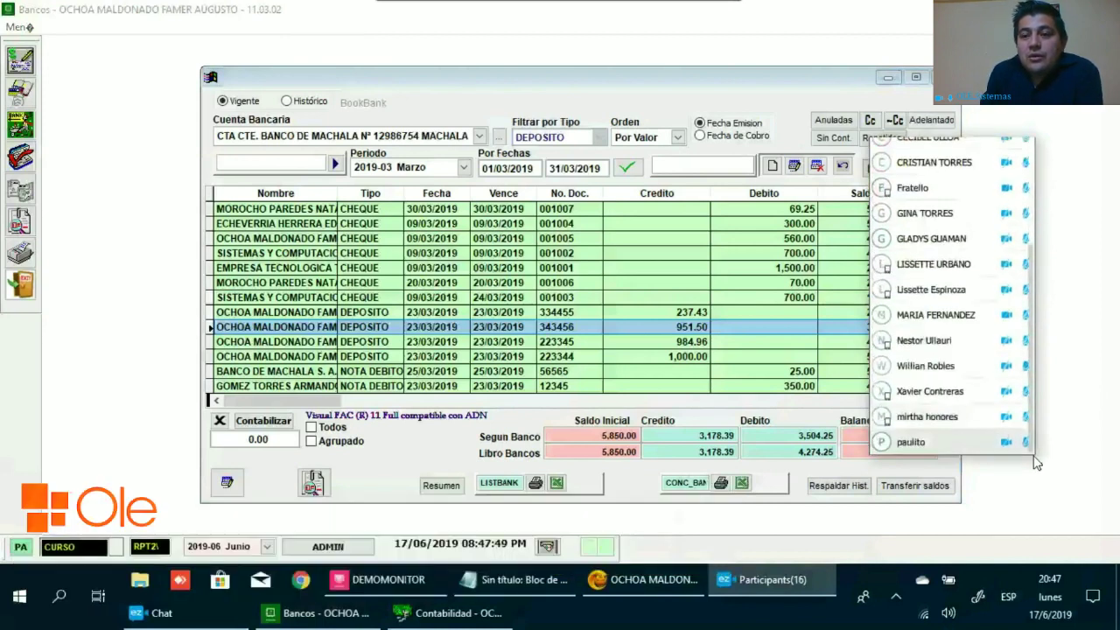
pyautogui.click(153, 612)
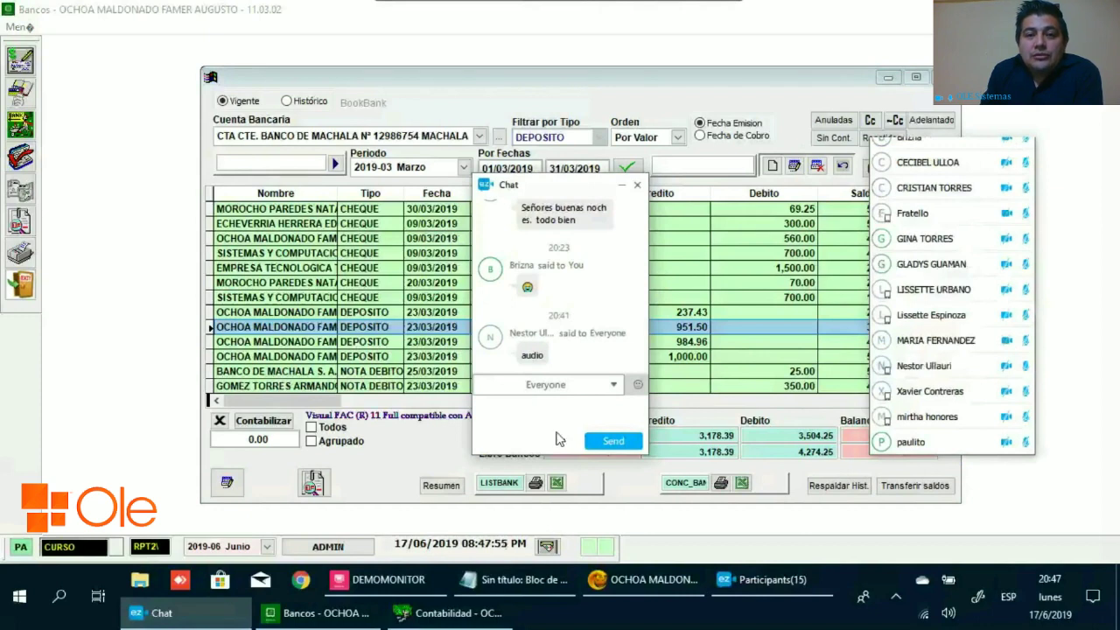
pyautogui.scroll(2, 560, 280)
pyautogui.scroll(-2, 543, 308)
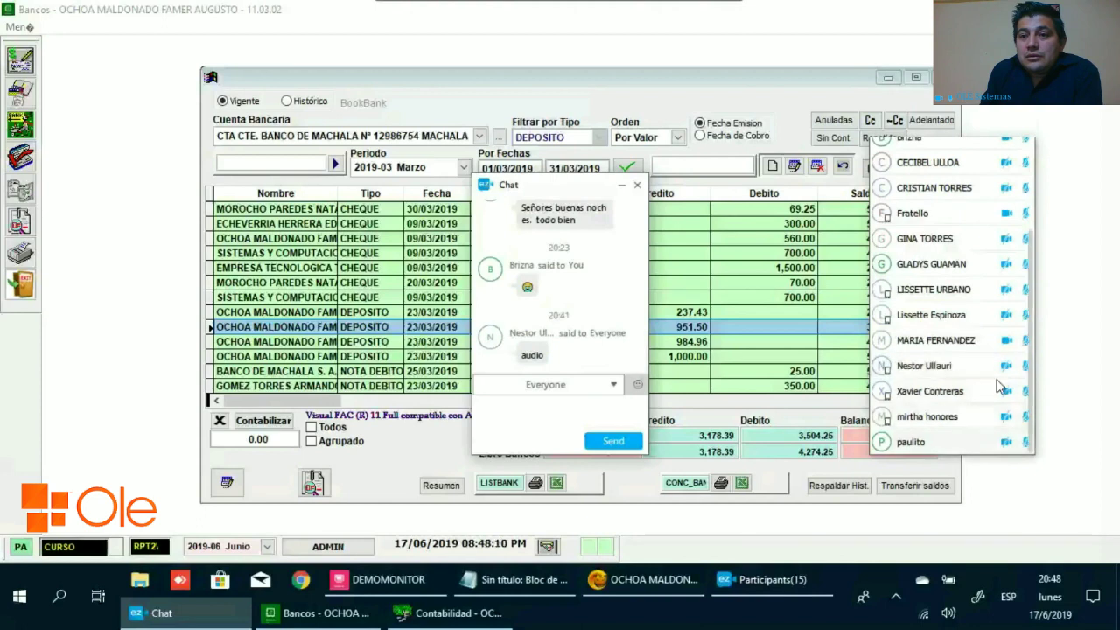
pyautogui.scroll(3, 1015, 297)
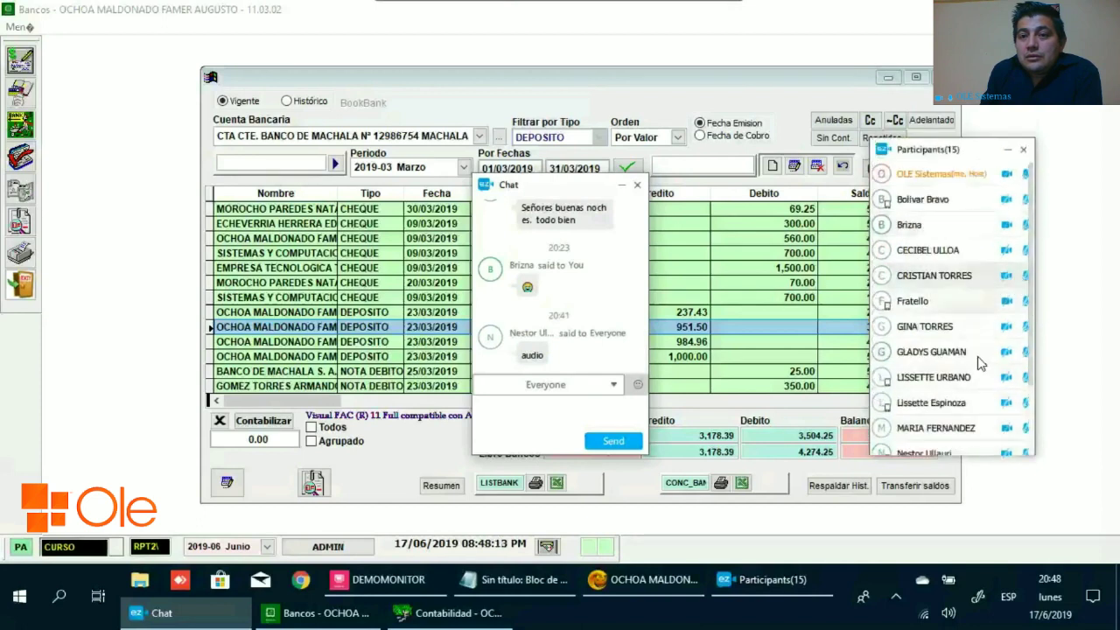
pyautogui.scroll(-3, 962, 367)
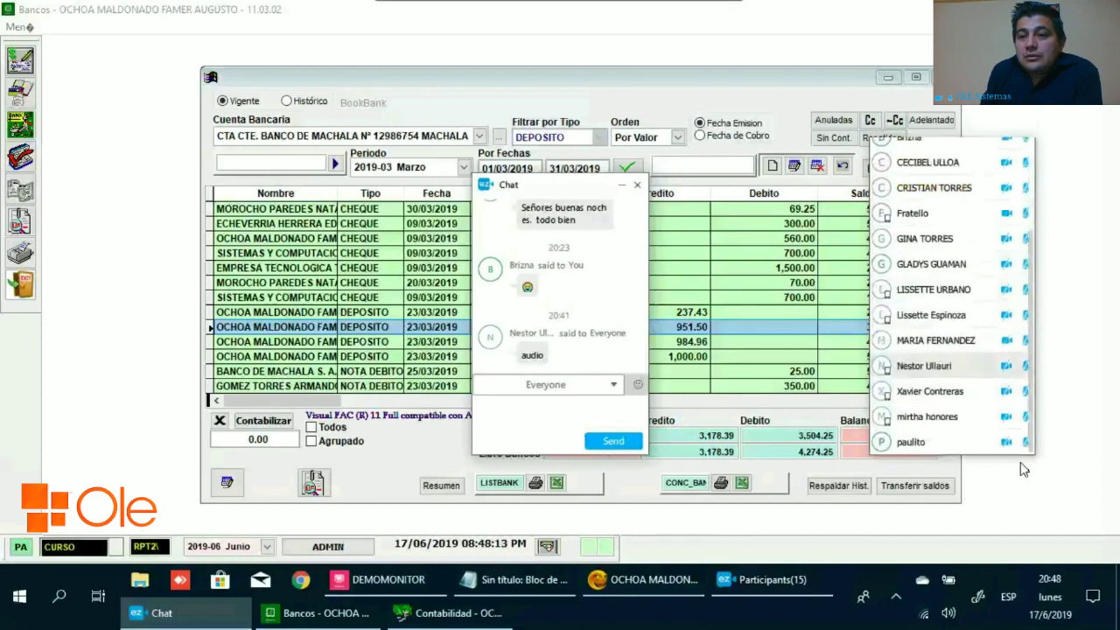
pyautogui.scroll(3, 1015, 297)
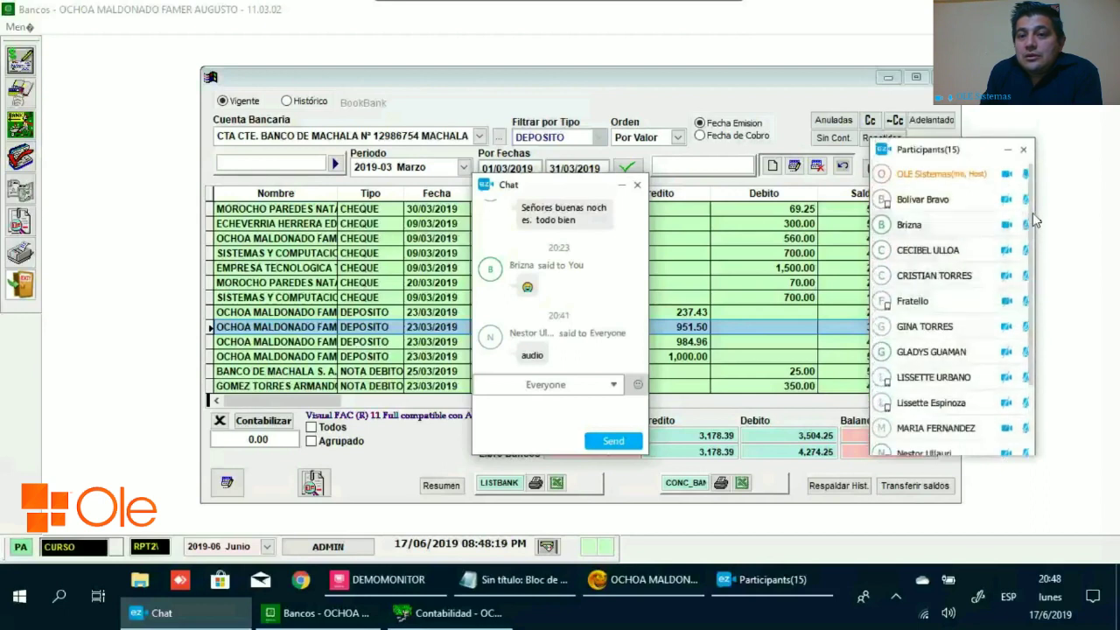
pyautogui.scroll(-3, 1004, 426)
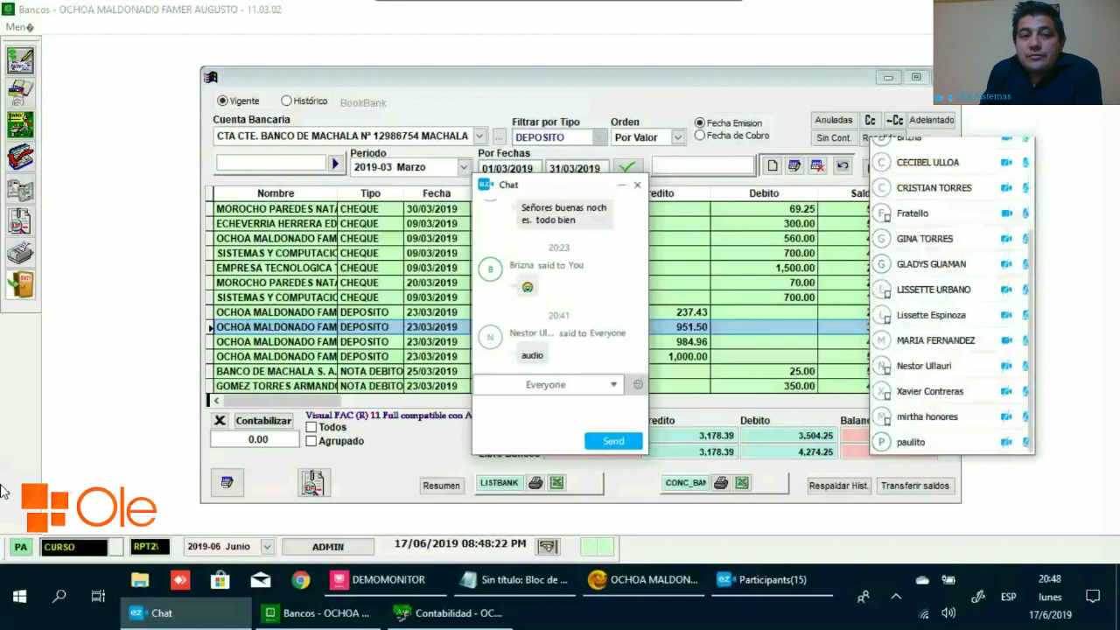
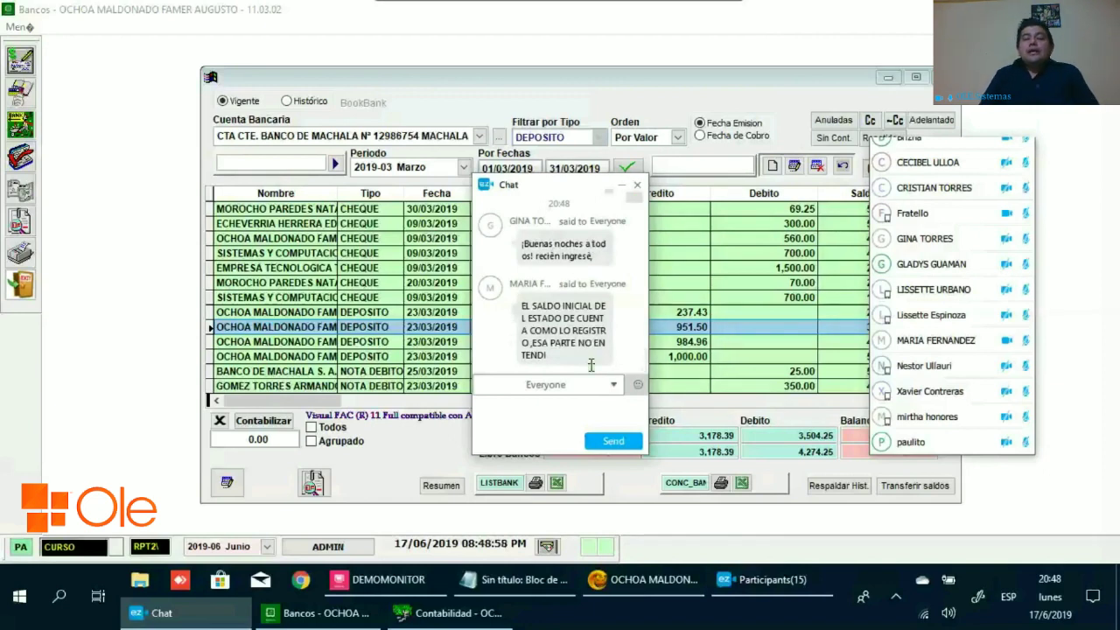
pyautogui.press('Escape')
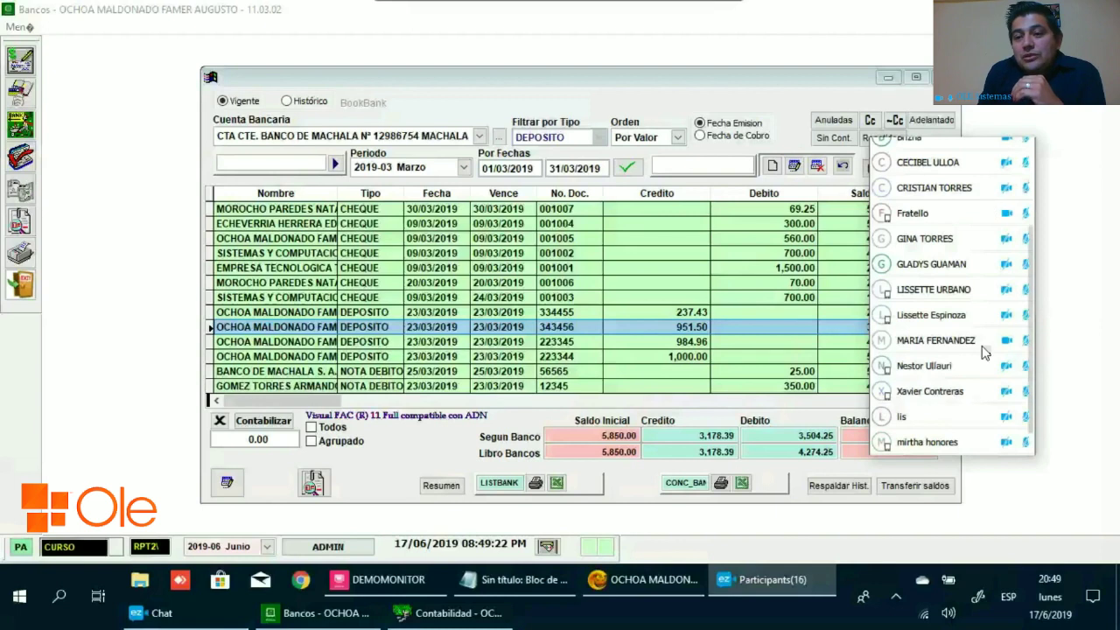
pyautogui.scroll(-1, 1017, 448)
pyautogui.scroll(3, 1015, 429)
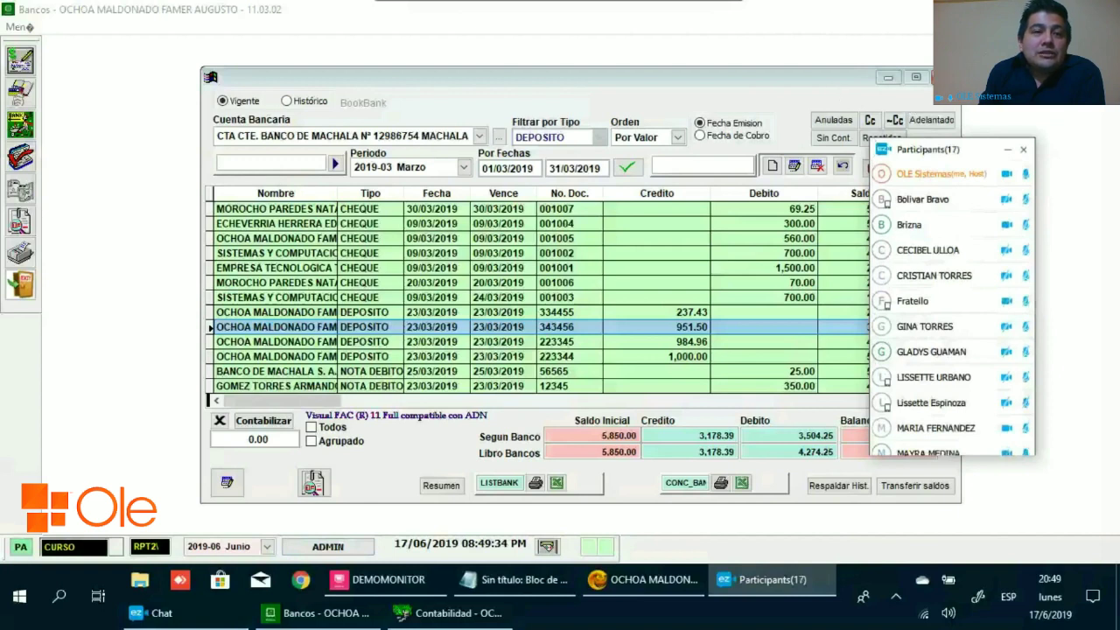
# Switch back to Bancos and open the Banco de Machala record in Cuentas Bancarias to examine its Saldo Inicial.
pyautogui.click(49, 96)
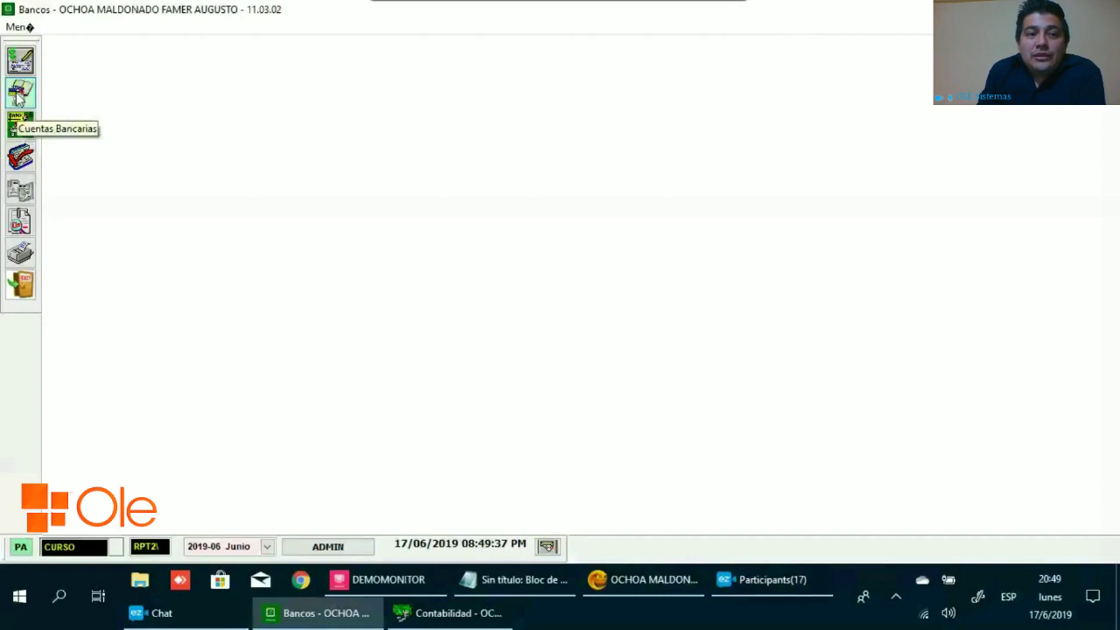
pyautogui.click(19, 94)
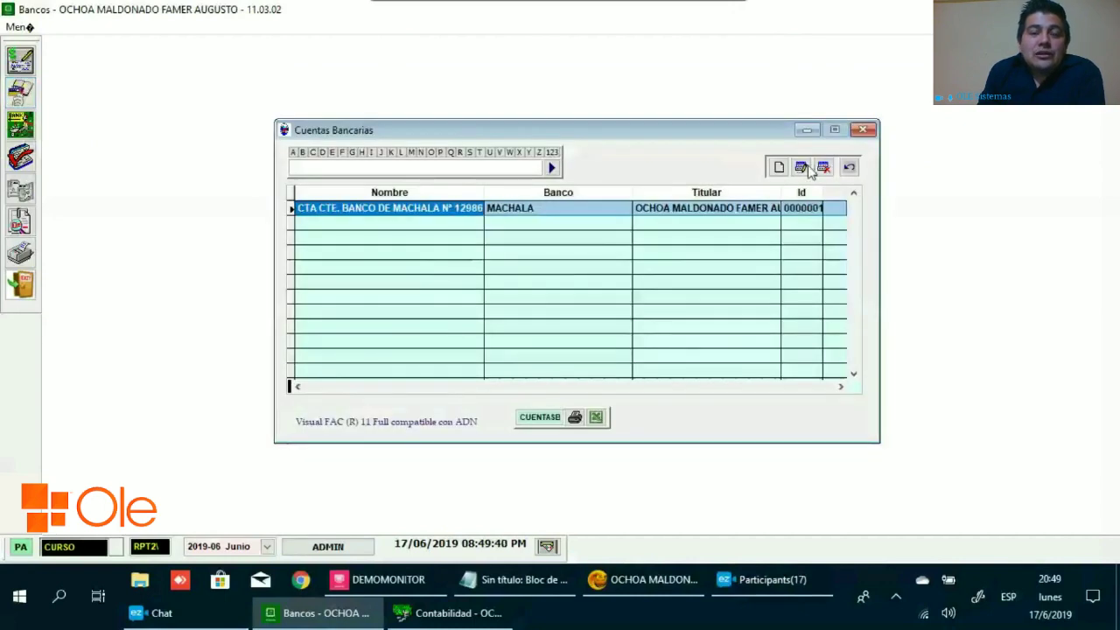
pyautogui.doubleClick(554, 282)
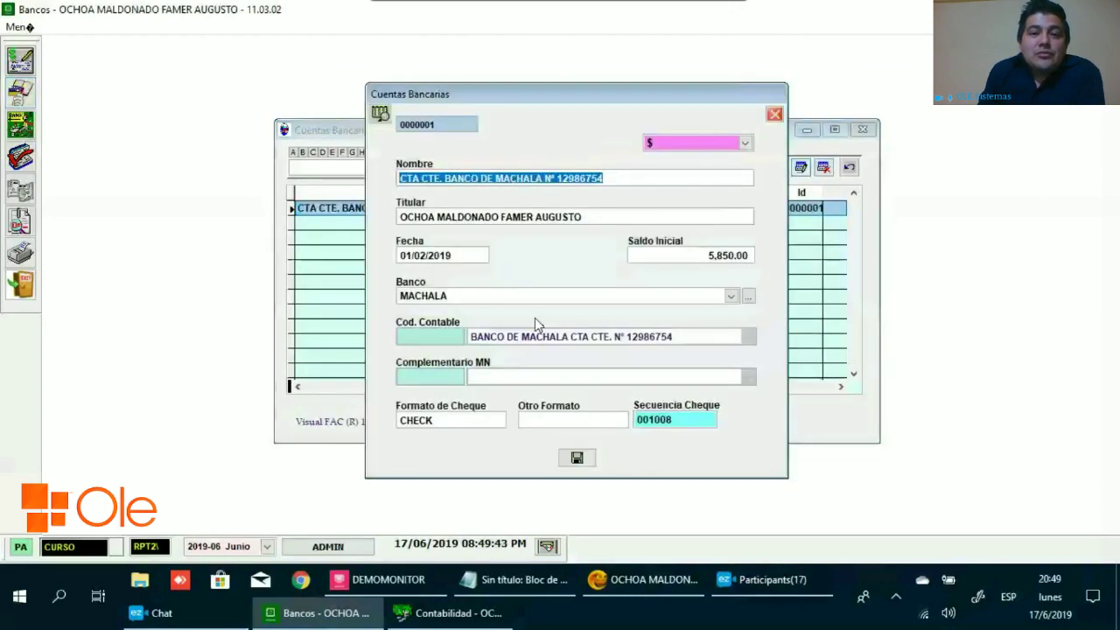
pyautogui.click(691, 254)
pyautogui.doubleClick(698, 257)
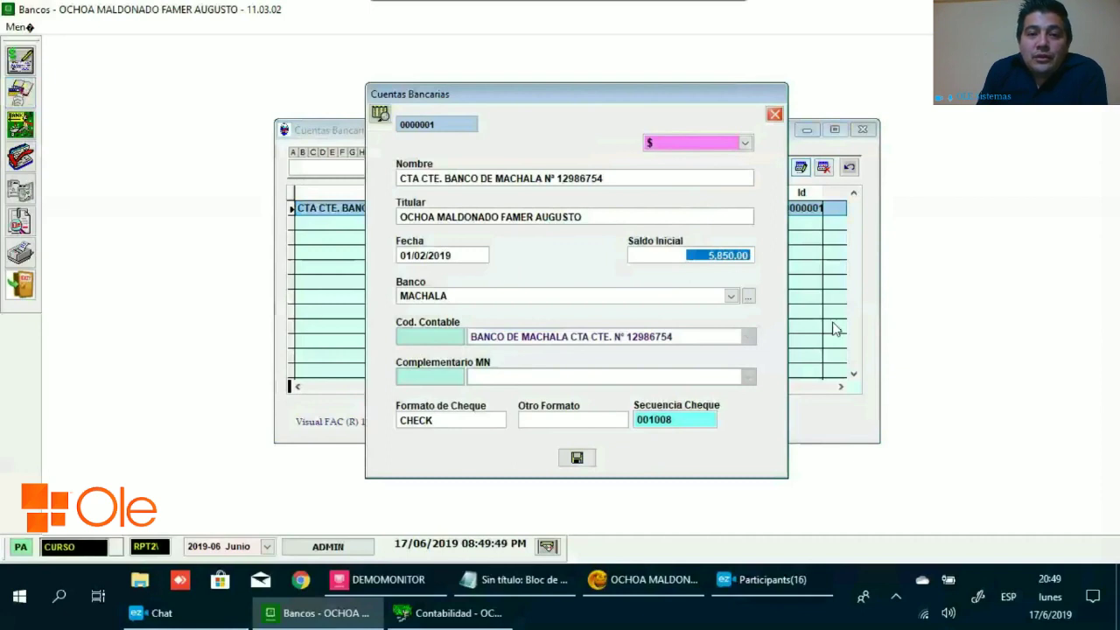
# Switch to the meeting's participant list and open the options of the participant who is speaking.
pyautogui.click(809, 579)
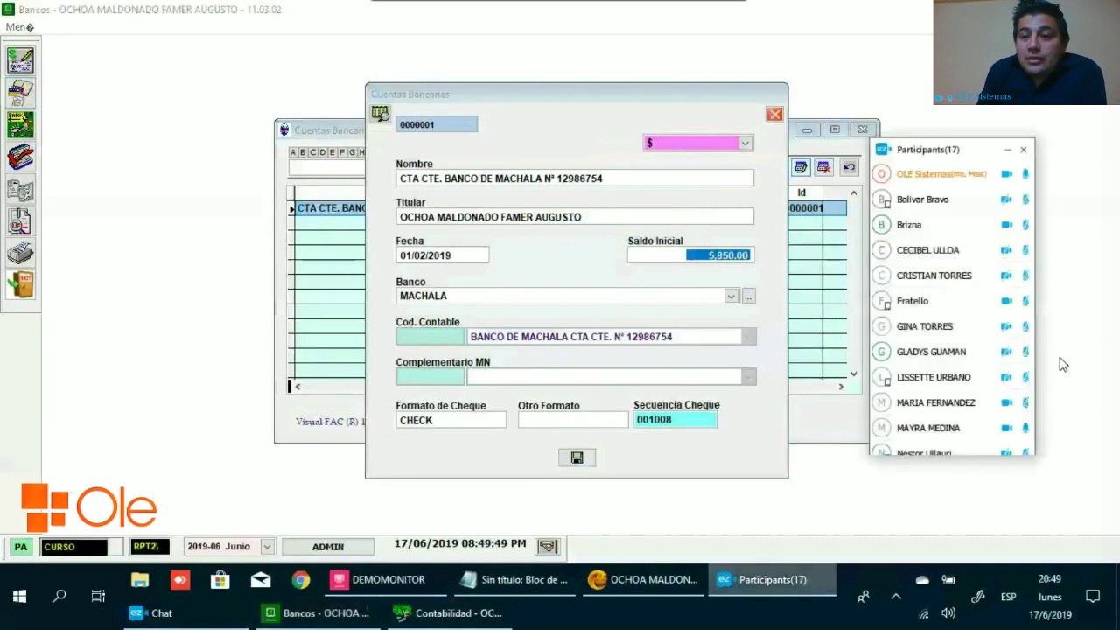
pyautogui.scroll(-3, 1025, 367)
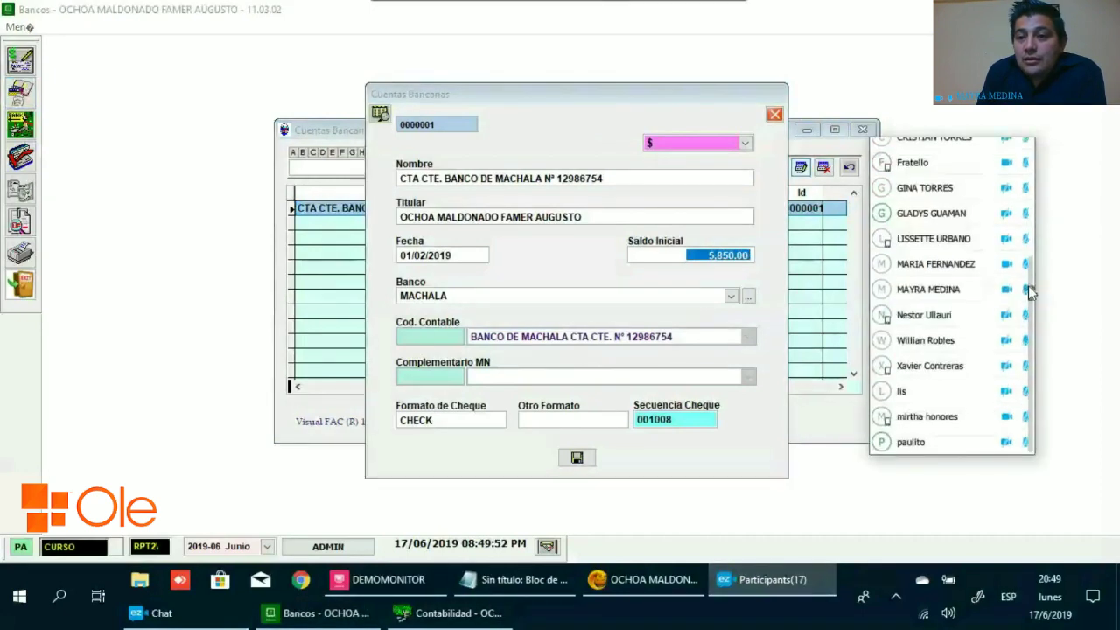
pyautogui.rightClick(1023, 291)
pyautogui.click(849, 402)
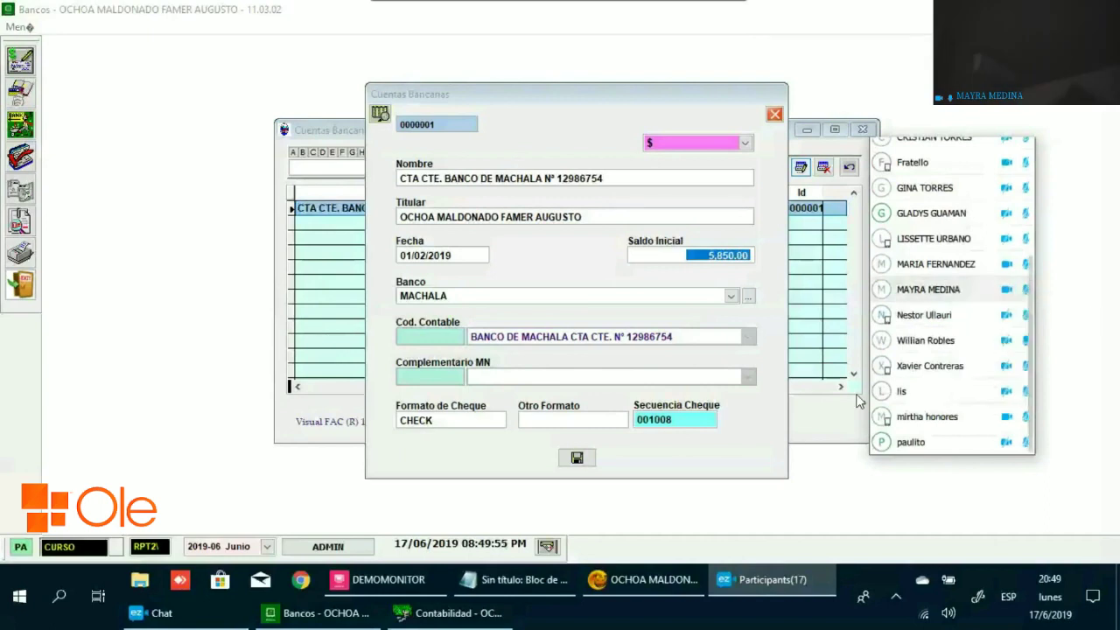
# Return to the Banco de Machala record to check Saldo Inicial, and close the record and the account list.
pyautogui.click(701, 253)
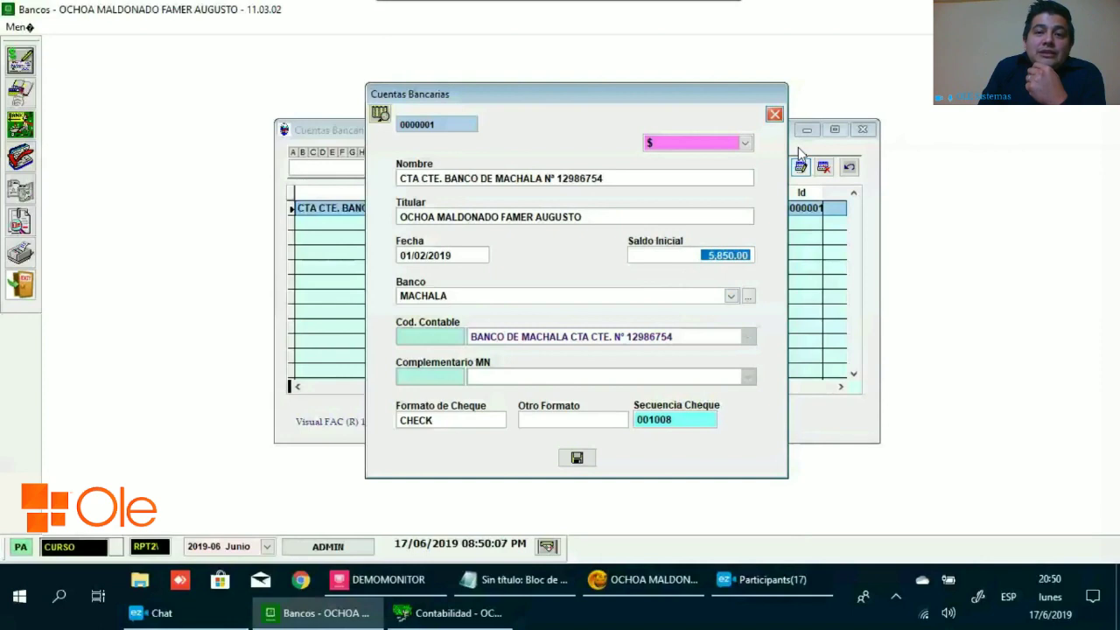
pyautogui.click(823, 170)
pyautogui.click(864, 131)
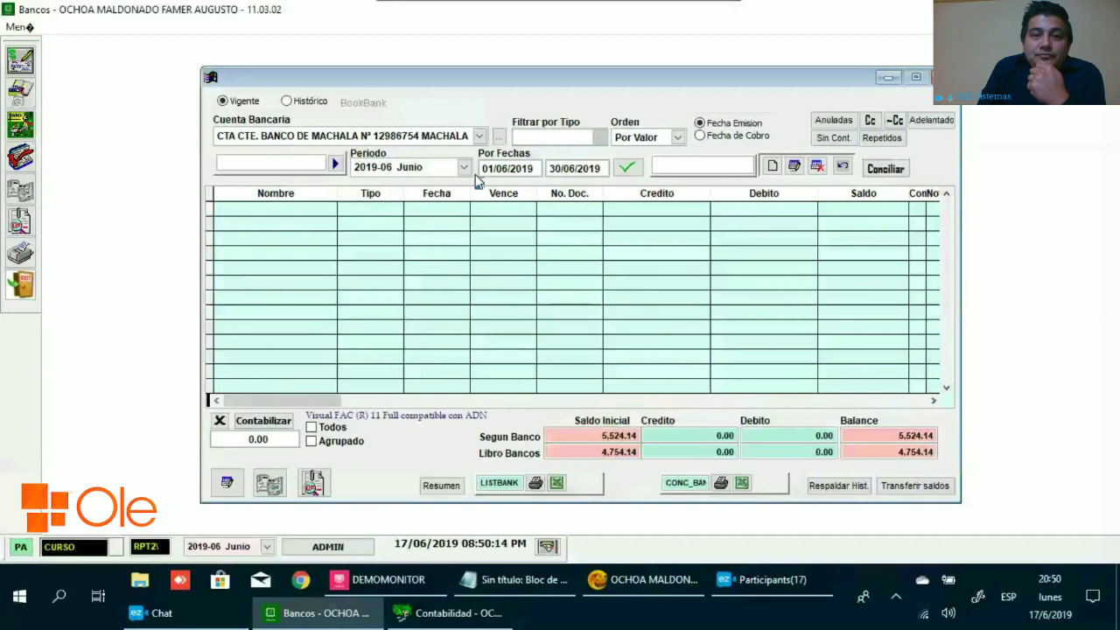
# Show the bank movements for period 2019-03 Marzo and check the Saldo Inicial of Segun Banco and Libro Bancos.
pyautogui.click(464, 167)
pyautogui.scroll(2, 480, 188)
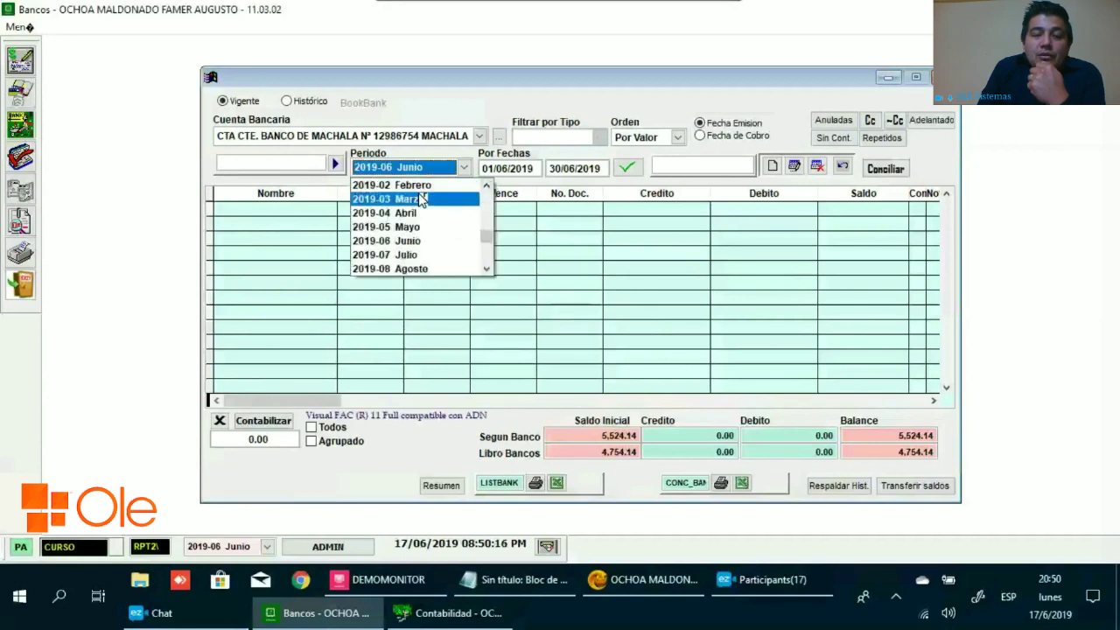
pyautogui.click(546, 401)
pyautogui.press('Up')
pyautogui.press('Up')
pyautogui.press('Up')
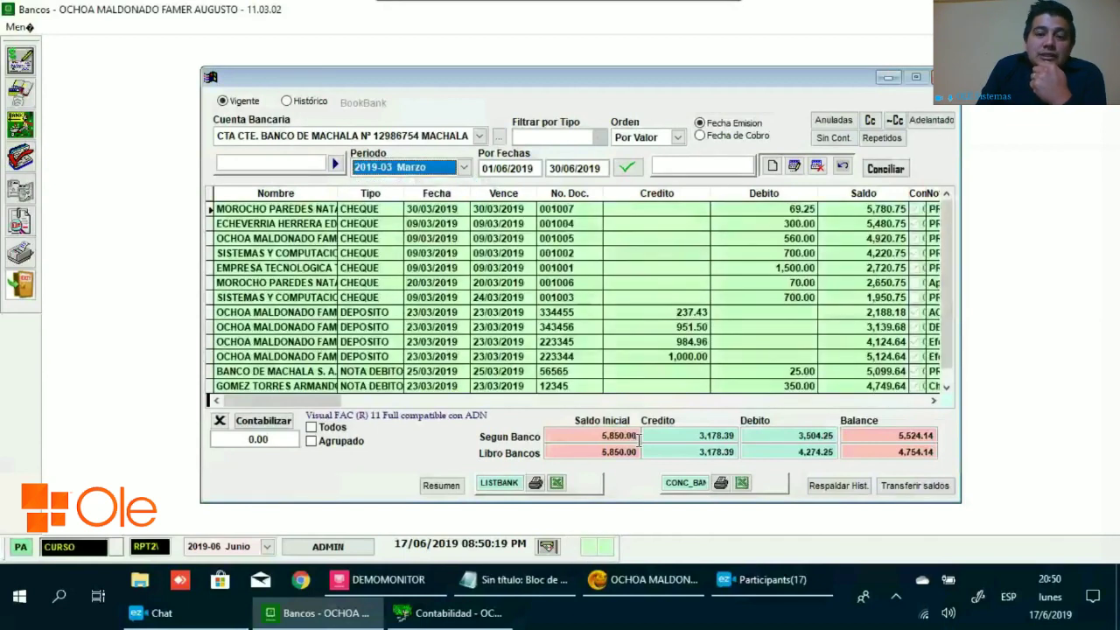
pyautogui.click(638, 437)
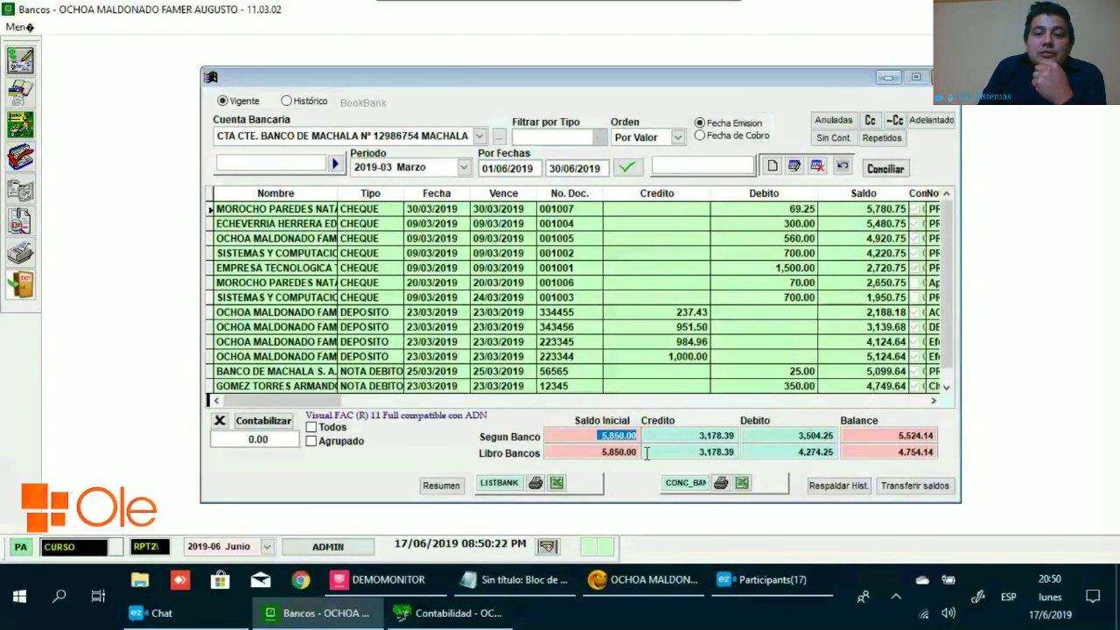
pyautogui.press('Tab')
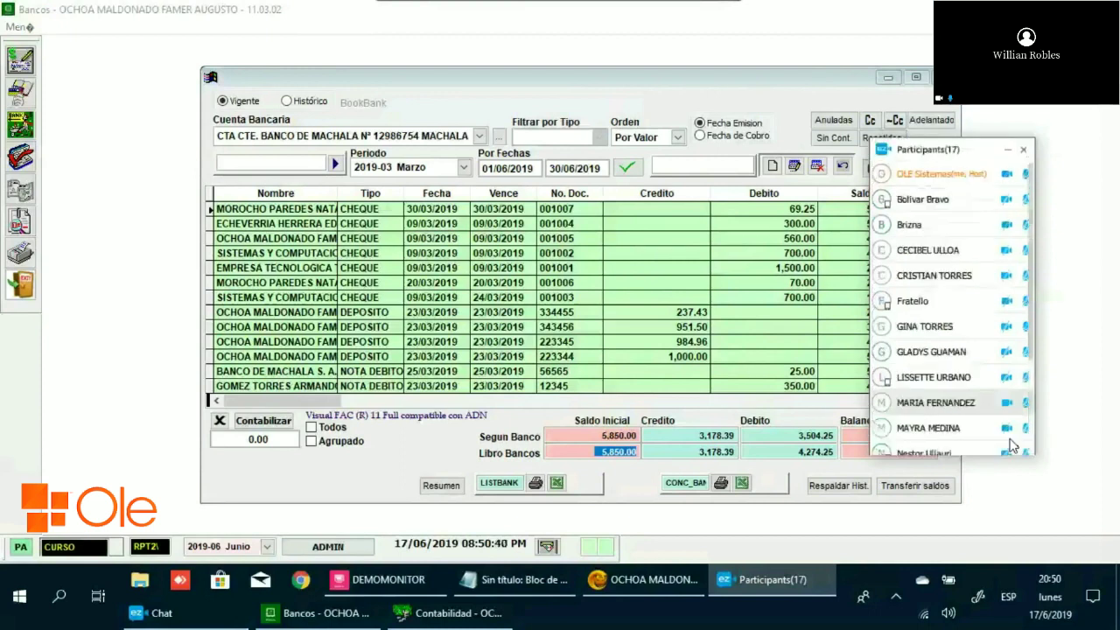
# Open the mute options of the speaking participant in the meeting's participant list and switch back to the movements in Bancos.
pyautogui.scroll(-3, 1010, 442)
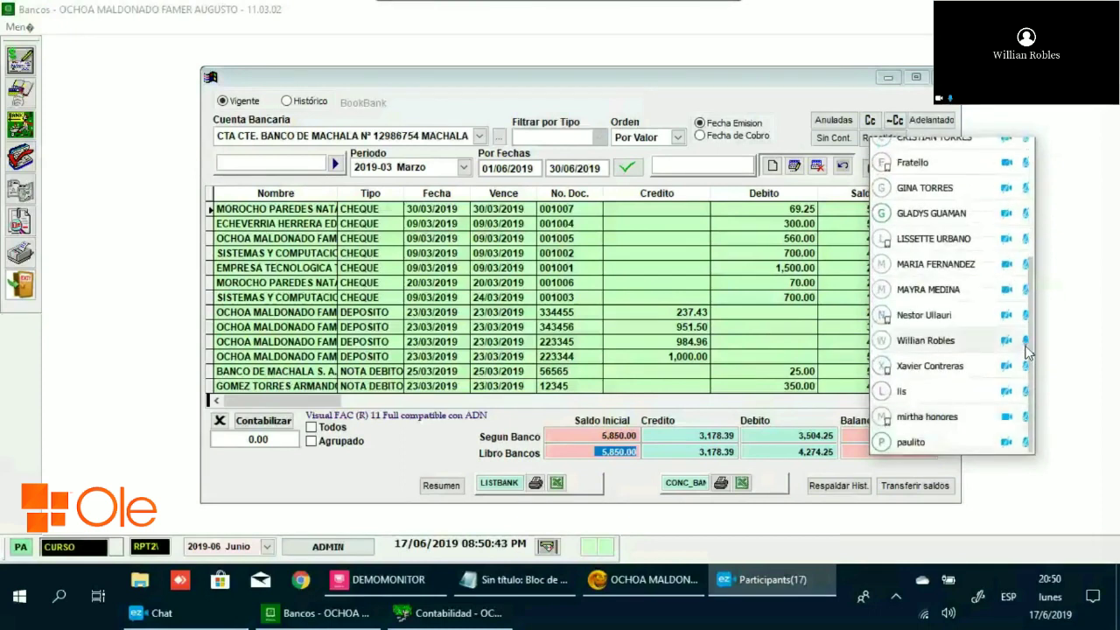
pyautogui.click(494, 268)
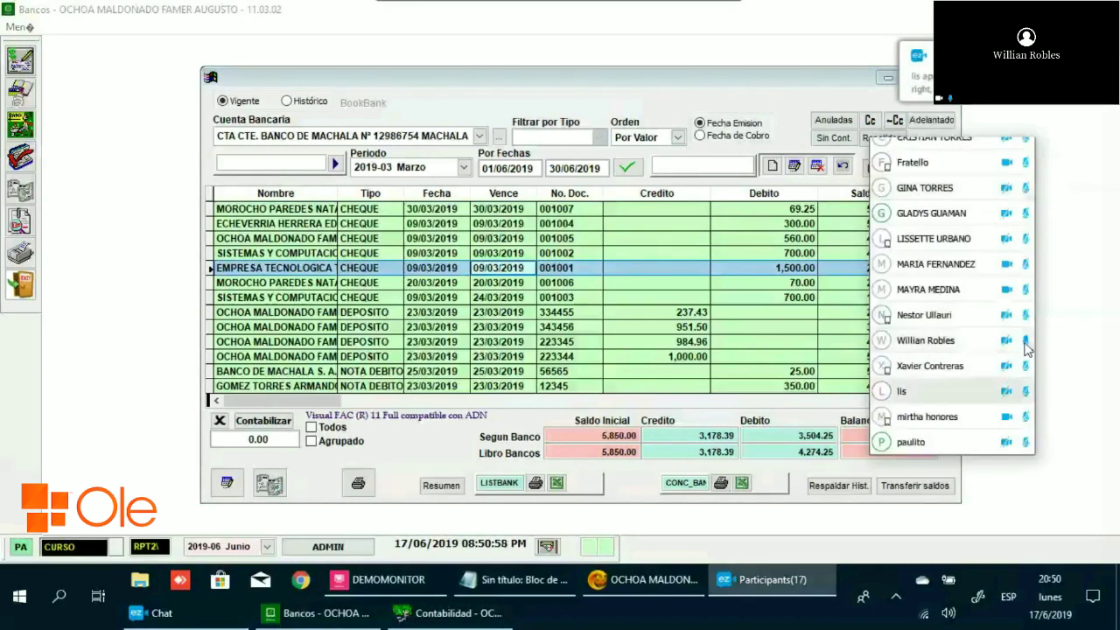
pyautogui.click(1027, 347)
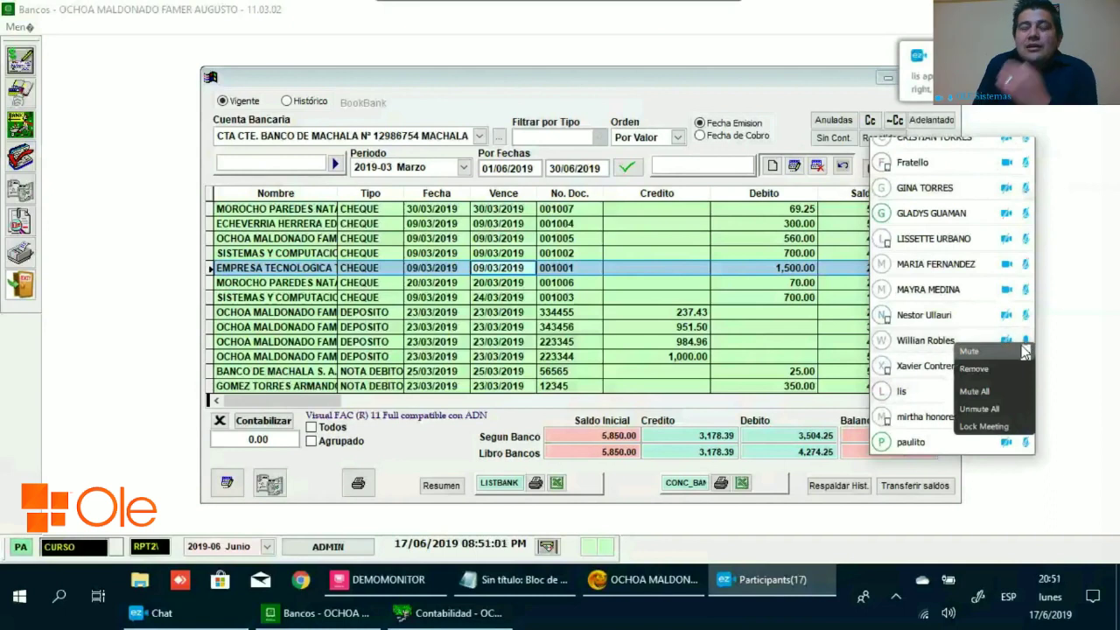
pyautogui.click(671, 266)
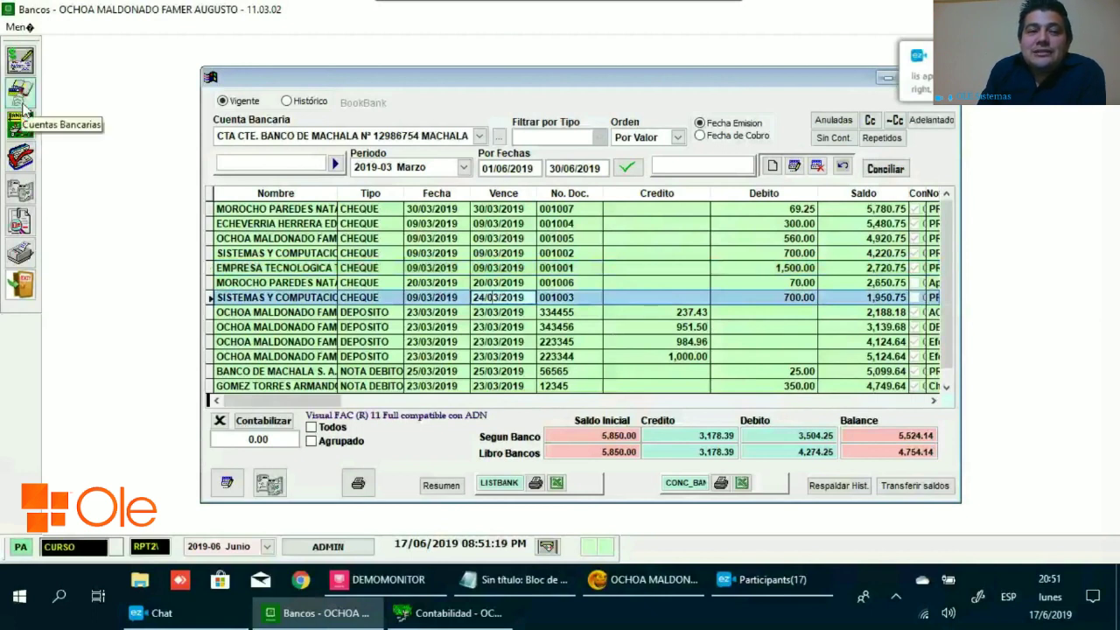
# Start a blank bank account record to review its Banco and Cod. Contable options, and exit it and the account list without saving.
pyautogui.click(24, 105)
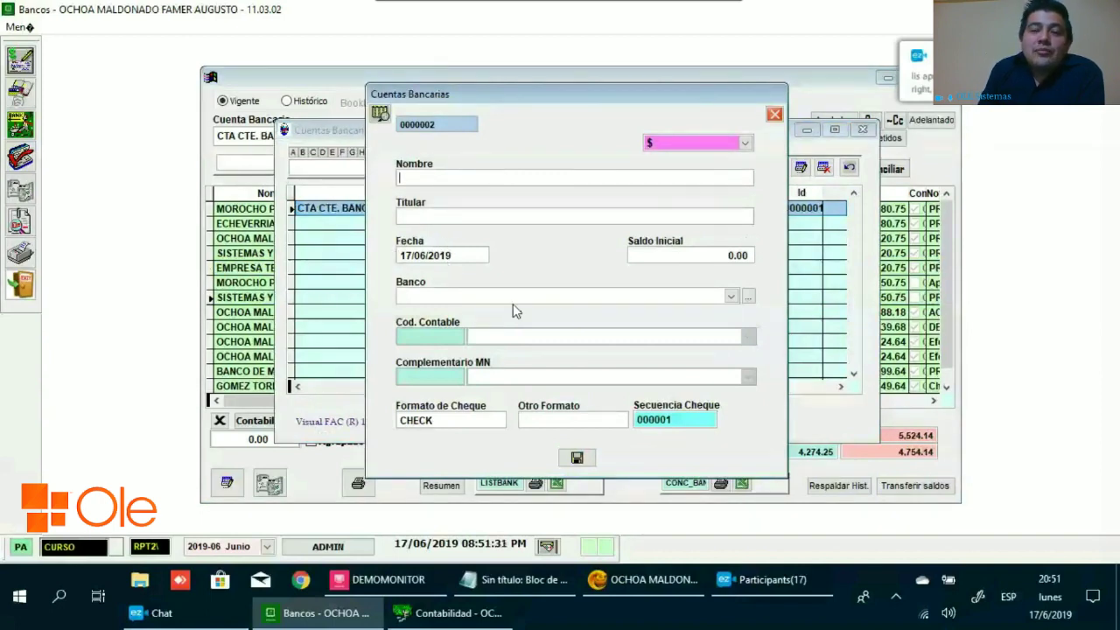
pyautogui.click(453, 297)
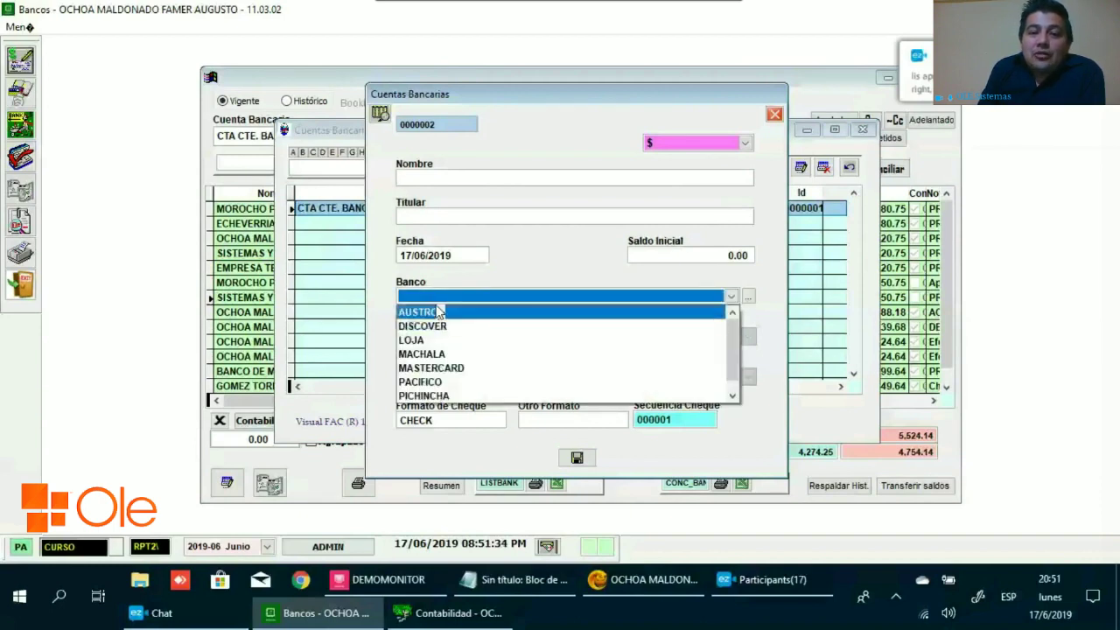
pyautogui.click(435, 320)
pyautogui.click(520, 337)
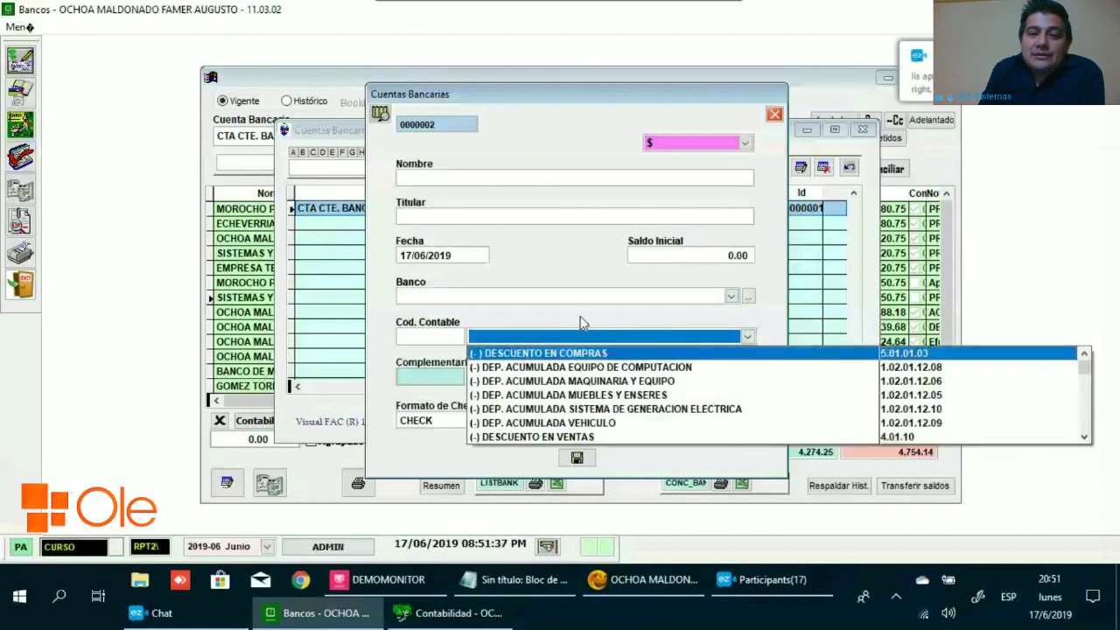
pyautogui.click(549, 353)
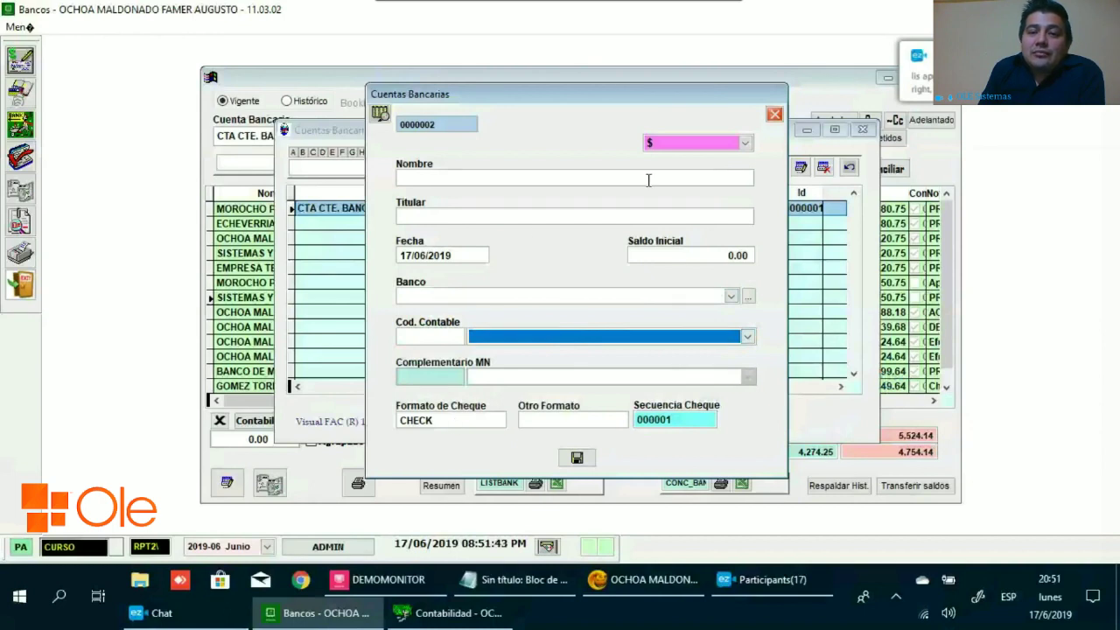
pyautogui.click(774, 115)
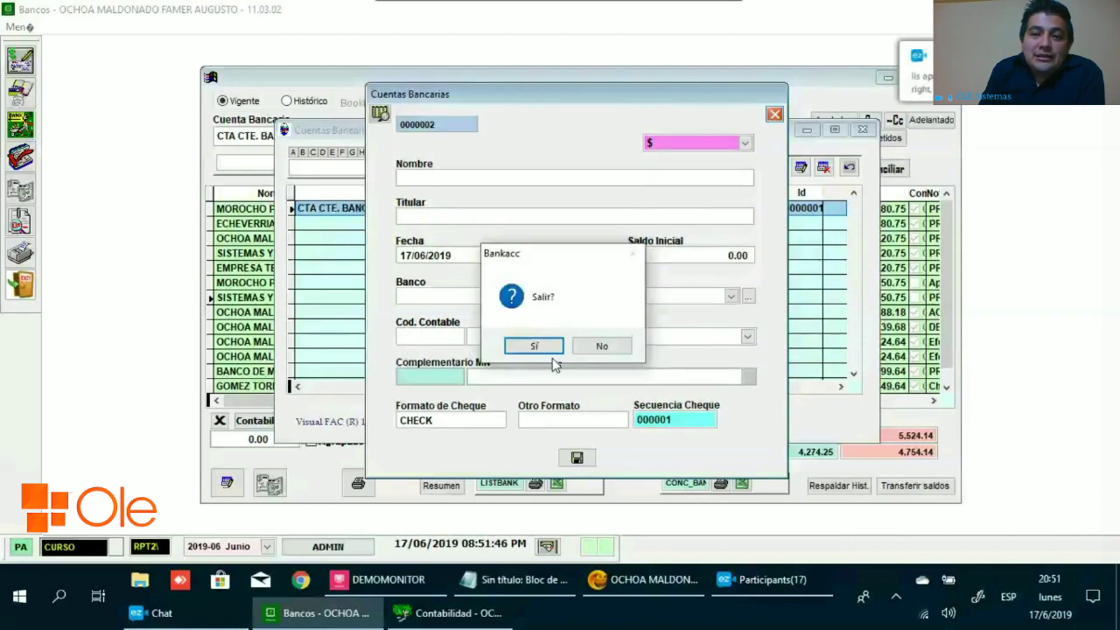
pyautogui.click(551, 342)
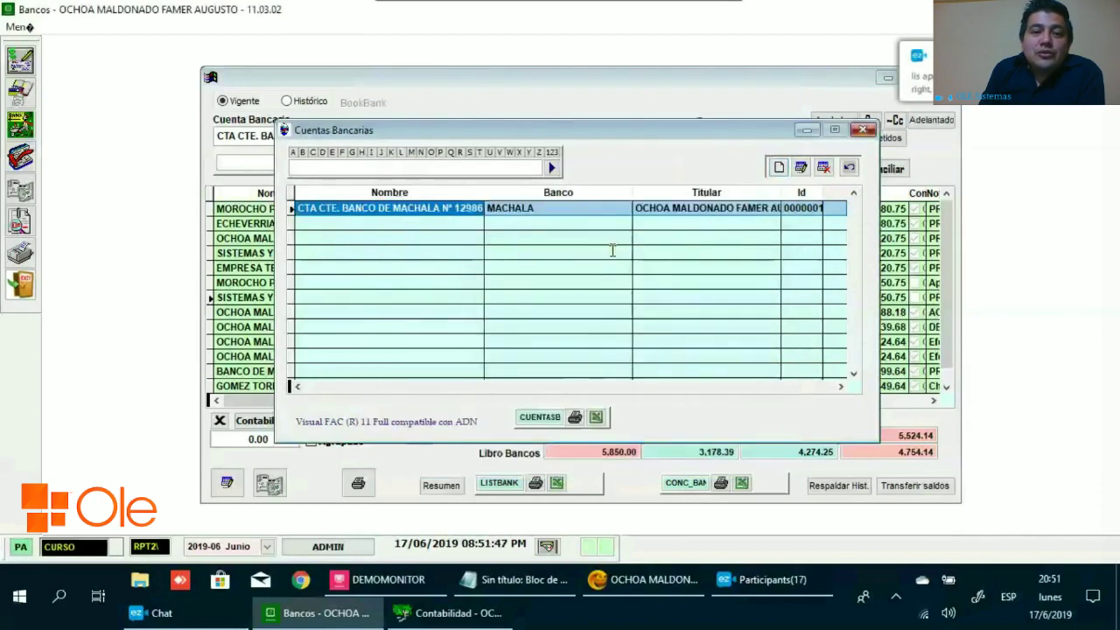
pyautogui.click(862, 129)
# Open the source income voucher of the 984.96 deposit dated 23/03/2019 from the bank movements.
pyautogui.click(359, 342)
pyautogui.click(312, 485)
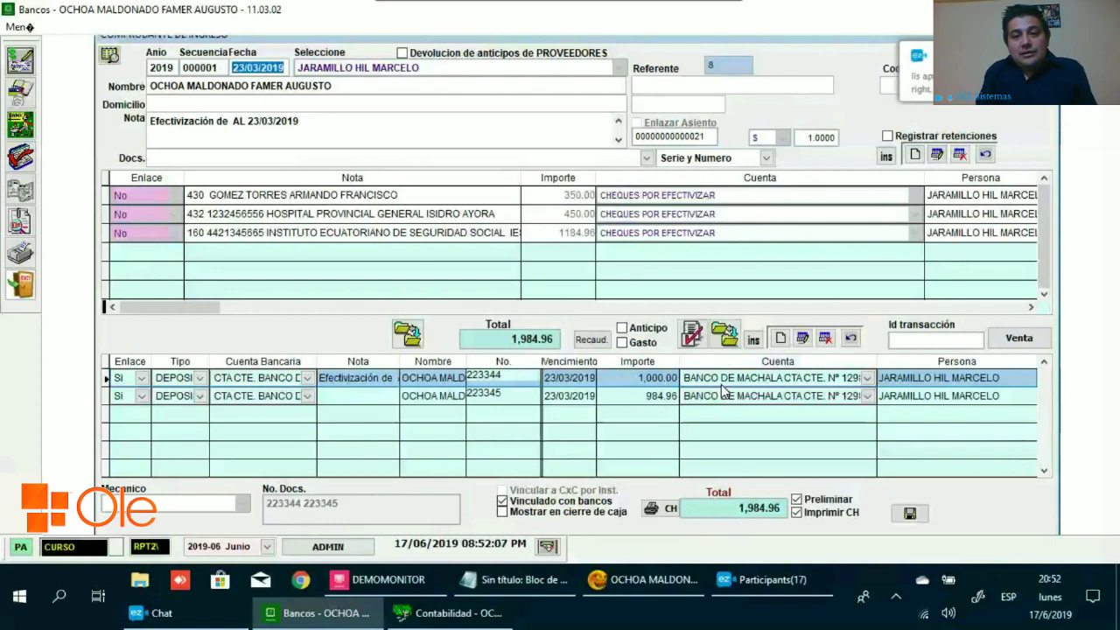
# Exit the income voucher and the voucher list, confirming each exit, to return to the bank book for March 2019.
pyautogui.press('Escape')
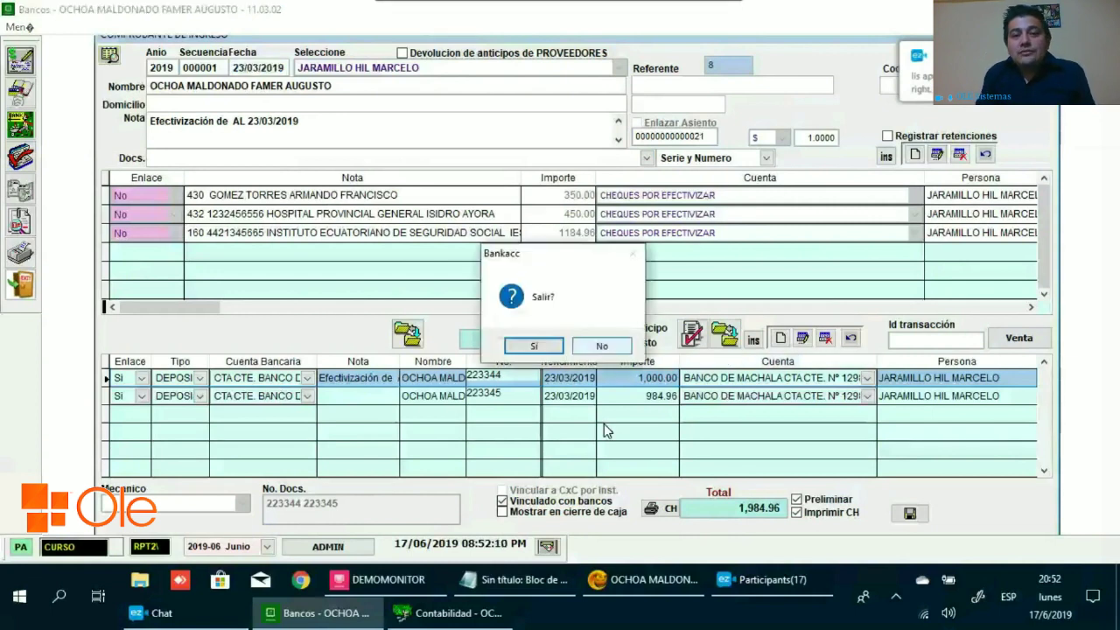
pyautogui.press('Return')
pyautogui.press('Escape')
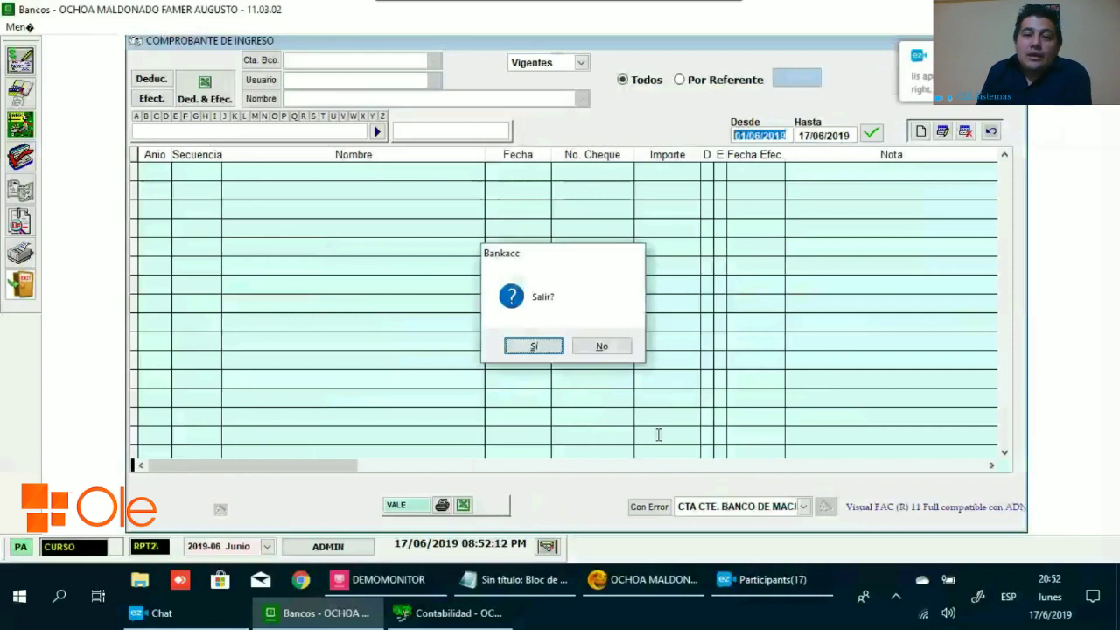
pyautogui.press('Return')
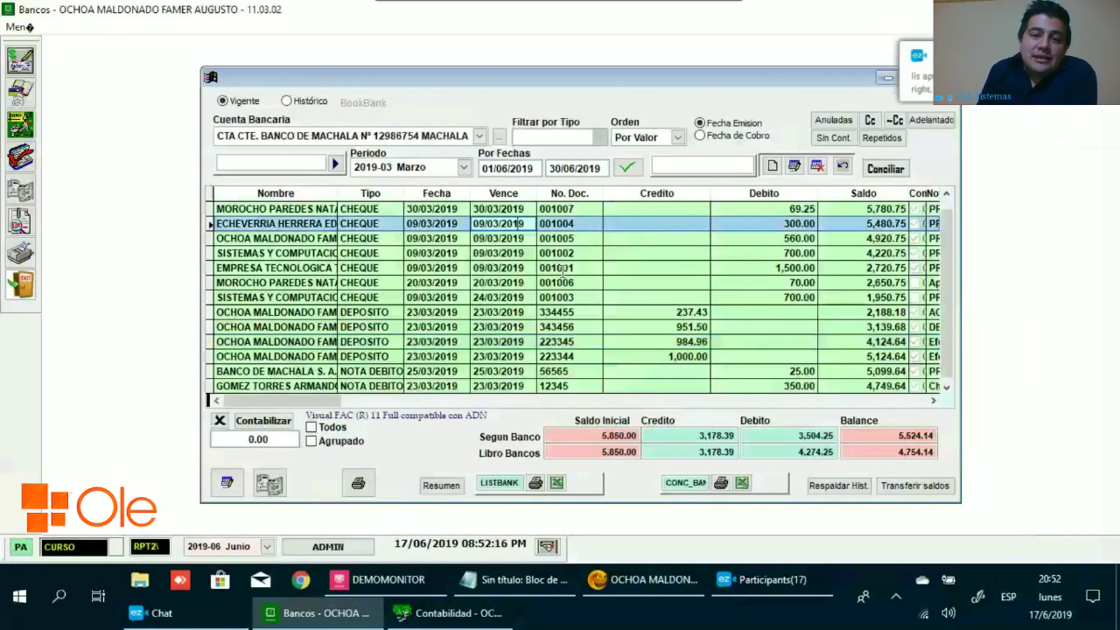
pyautogui.press('Left')
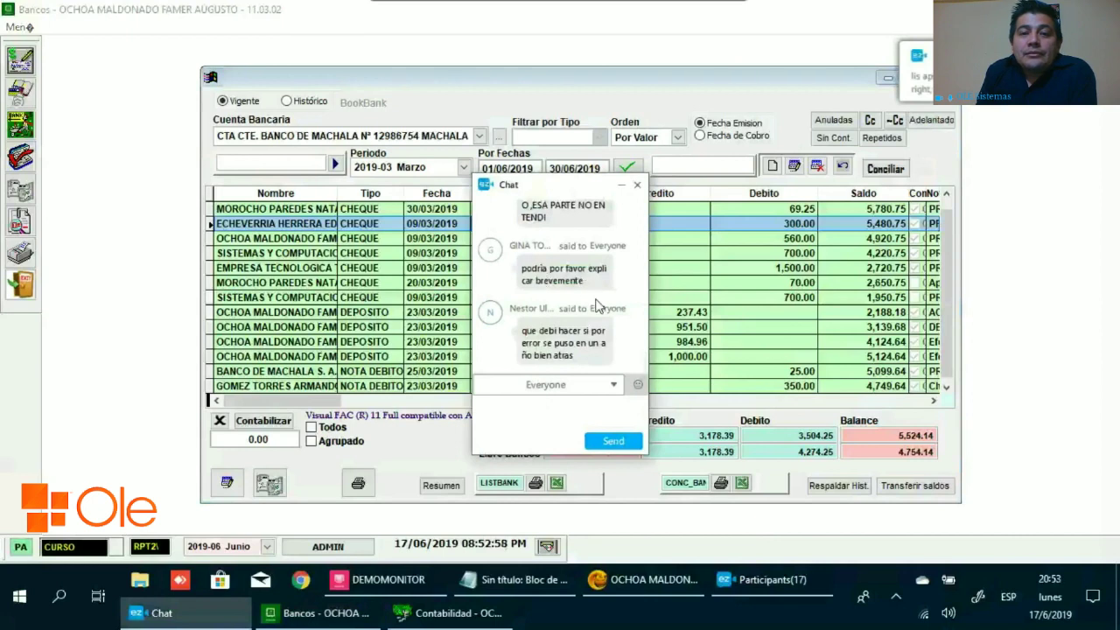
# Read the participants' questions in the meeting chat and return to the Bancos window.
pyautogui.scroll(3, 590, 304)
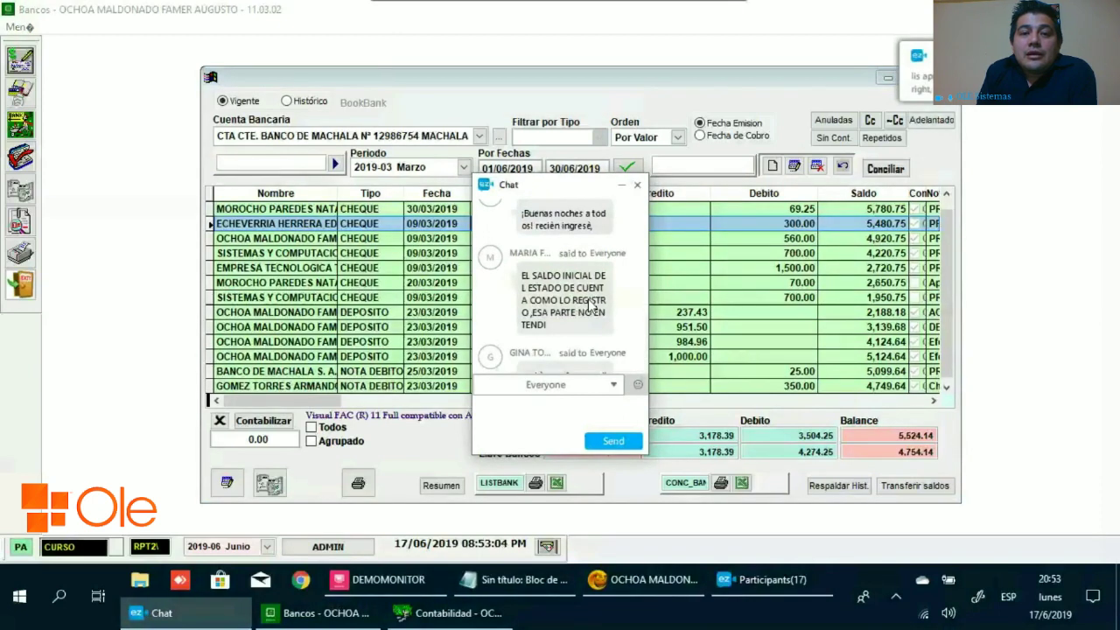
pyautogui.scroll(-3, 594, 328)
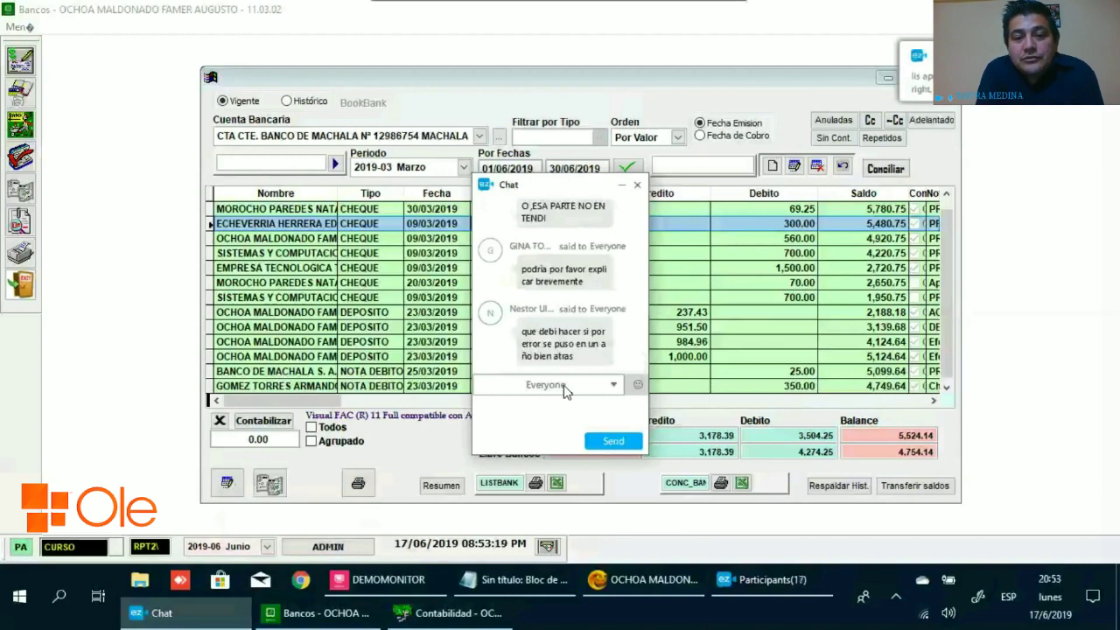
pyautogui.click(319, 614)
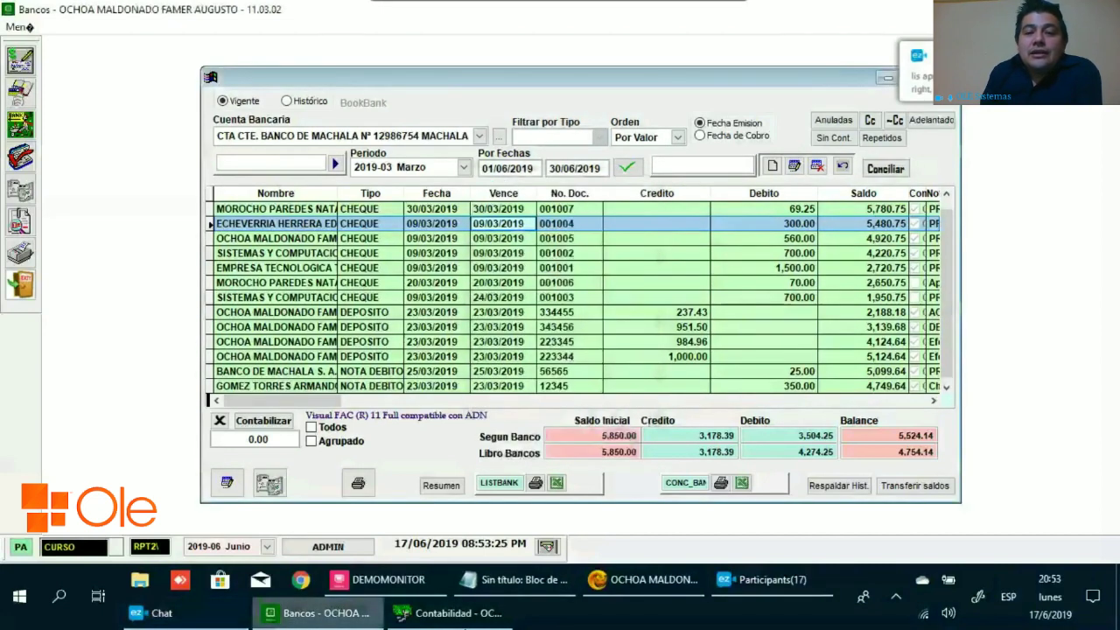
# Switch to the Mayor ledger in Contabilidad, show the meeting's participant list and minimise the chat.
pyautogui.click(447, 613)
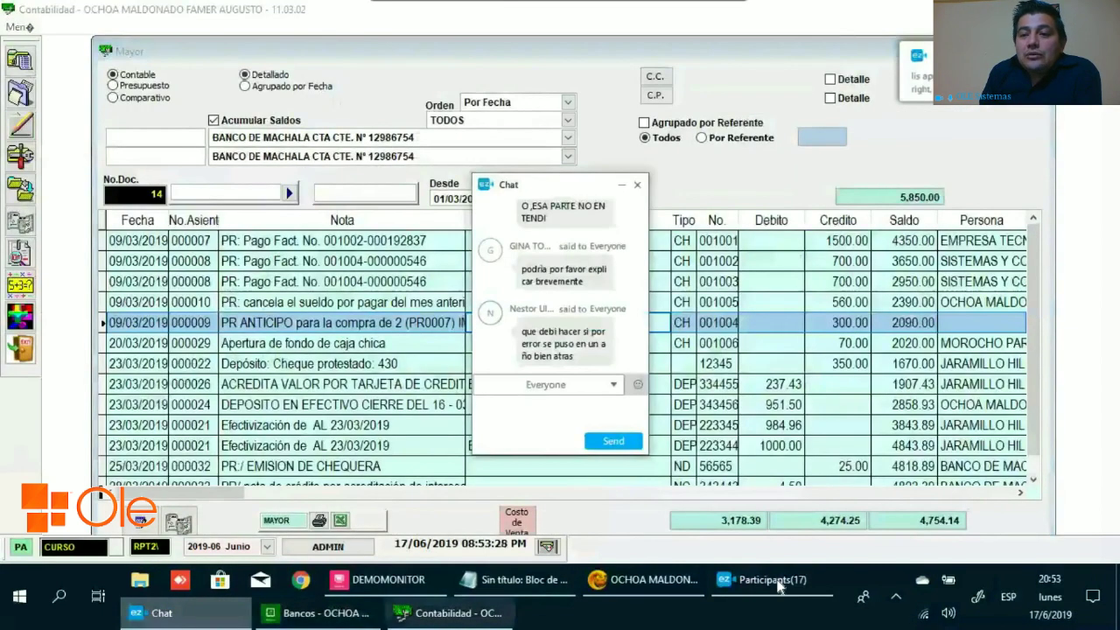
pyautogui.rightClick(1012, 324)
pyautogui.click(1010, 328)
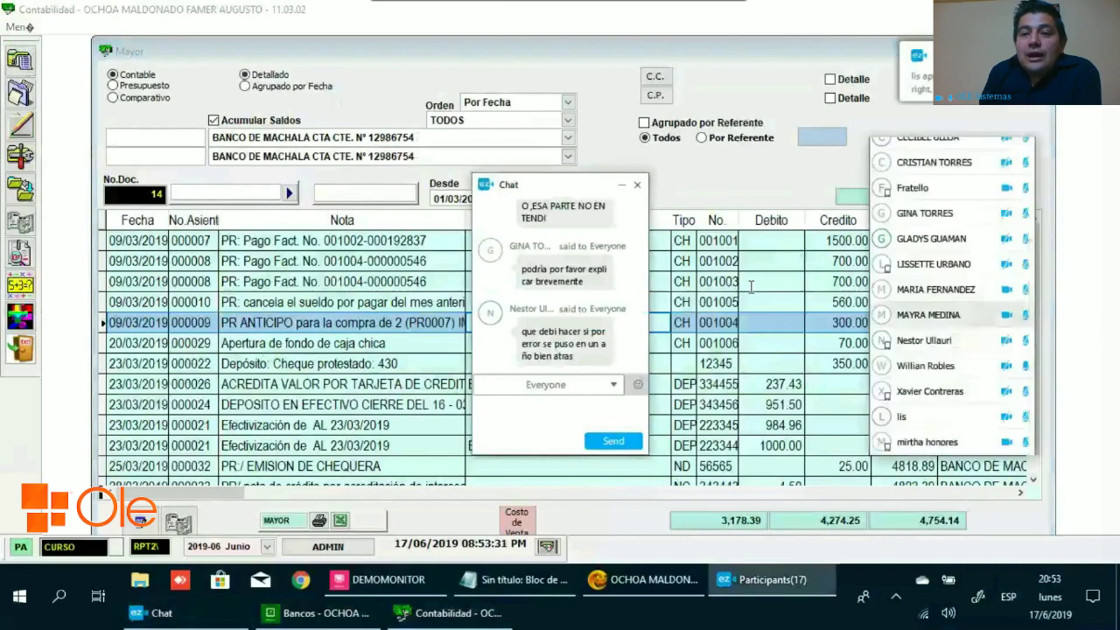
pyautogui.click(621, 185)
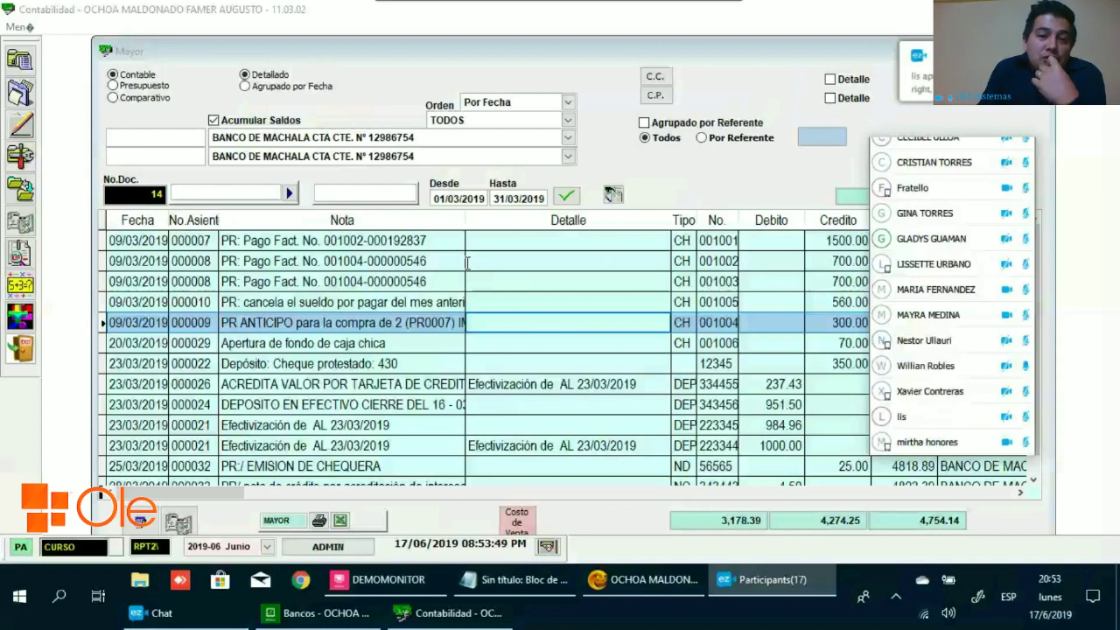
# Open journal entry 000010 for the salary payment from the ledger, review its lines and exit it.
pyautogui.click(501, 301)
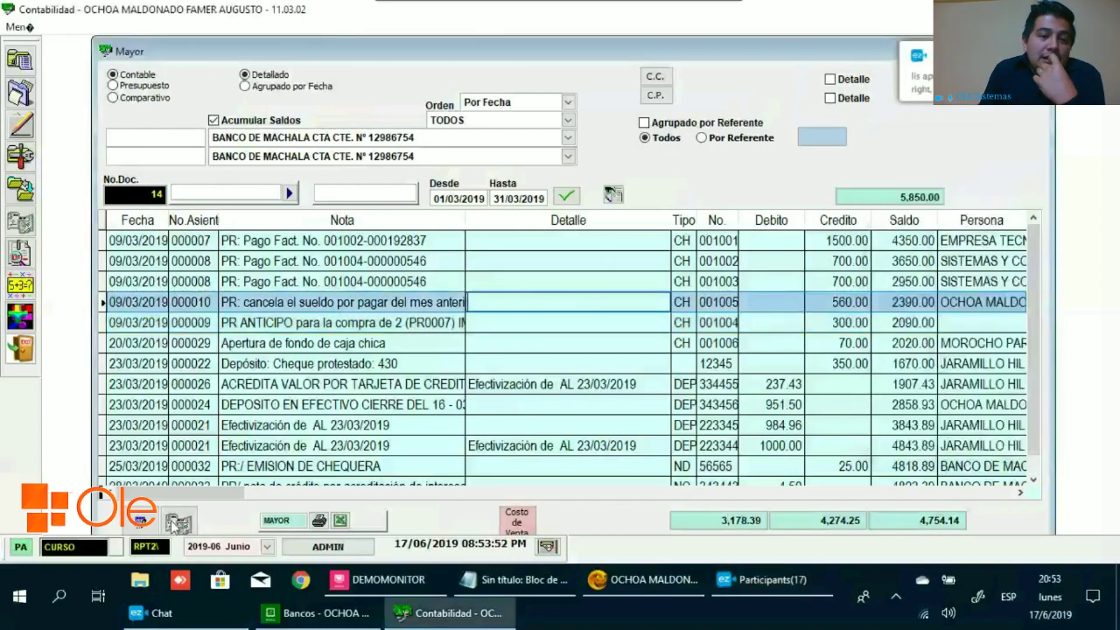
pyautogui.click(142, 522)
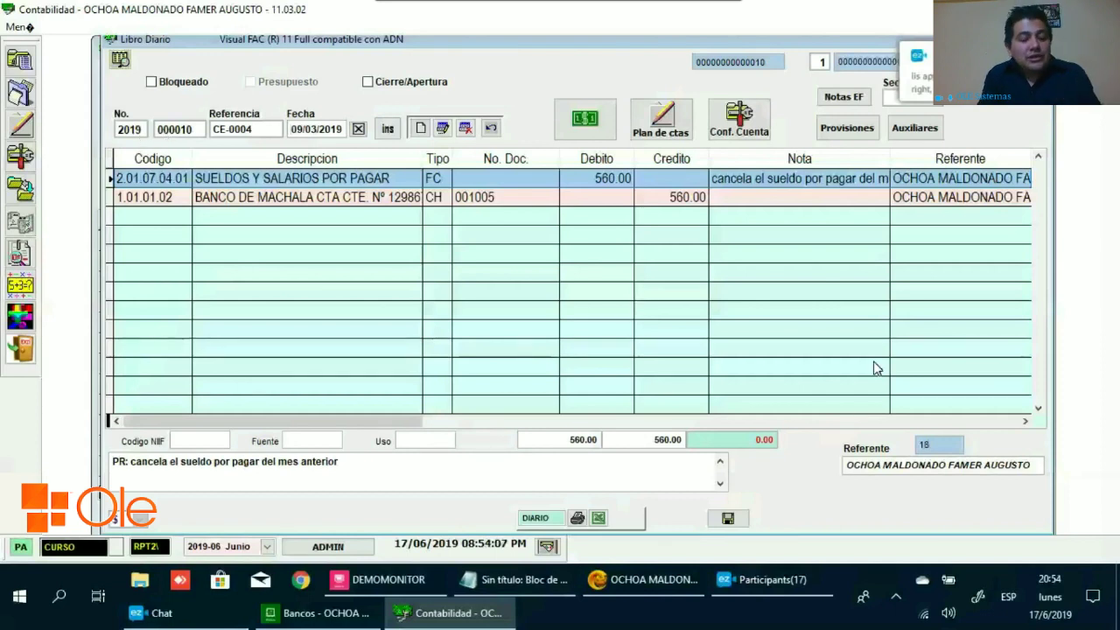
pyautogui.press('Escape')
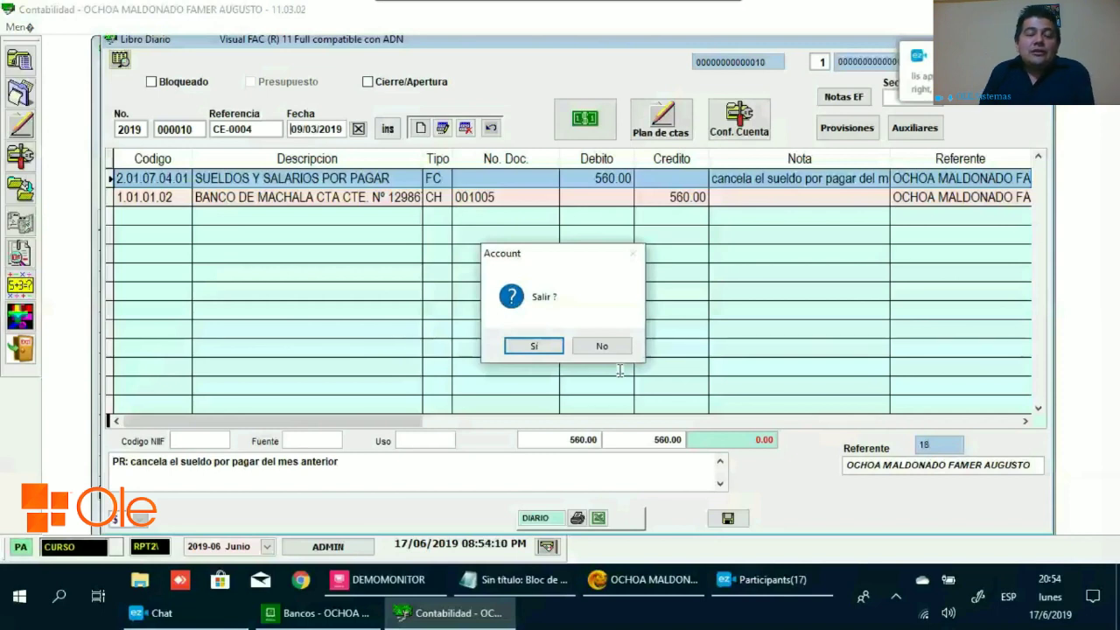
pyautogui.press('Return')
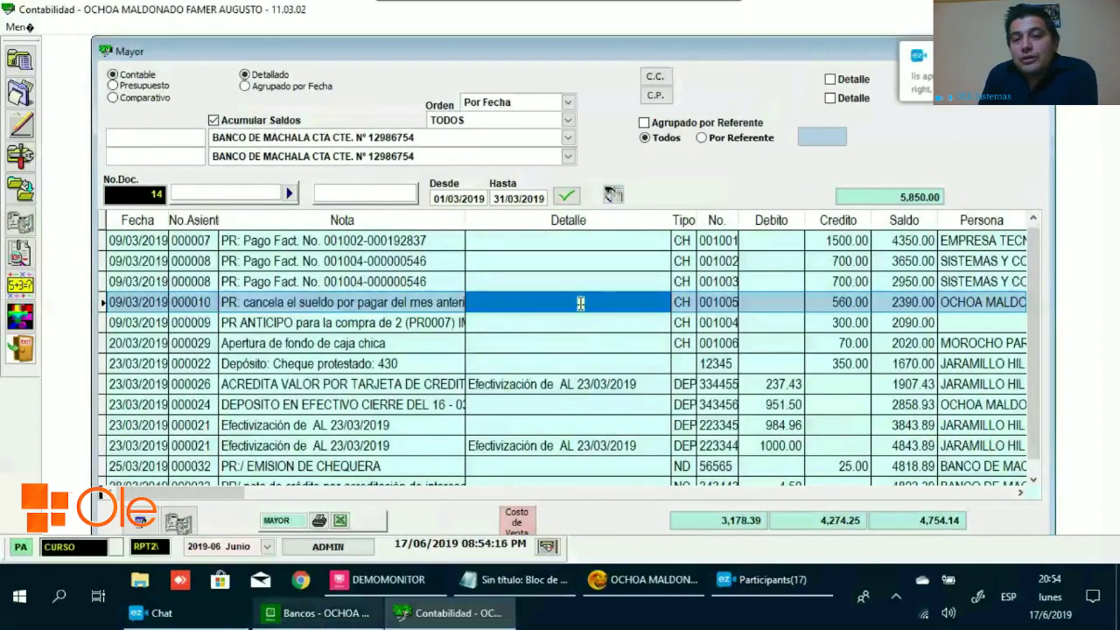
# Switch to Bancos and open the selected 300.00 cheque record for editing, entering the authorisation password.
pyautogui.hotkey('alt', 'Tab')
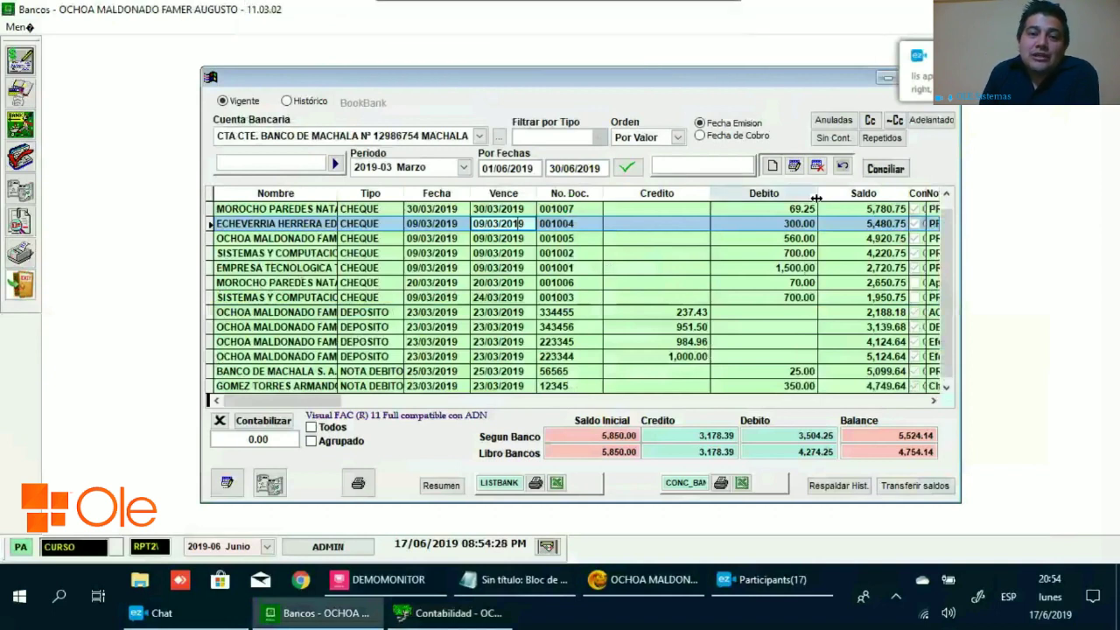
pyautogui.click(795, 168)
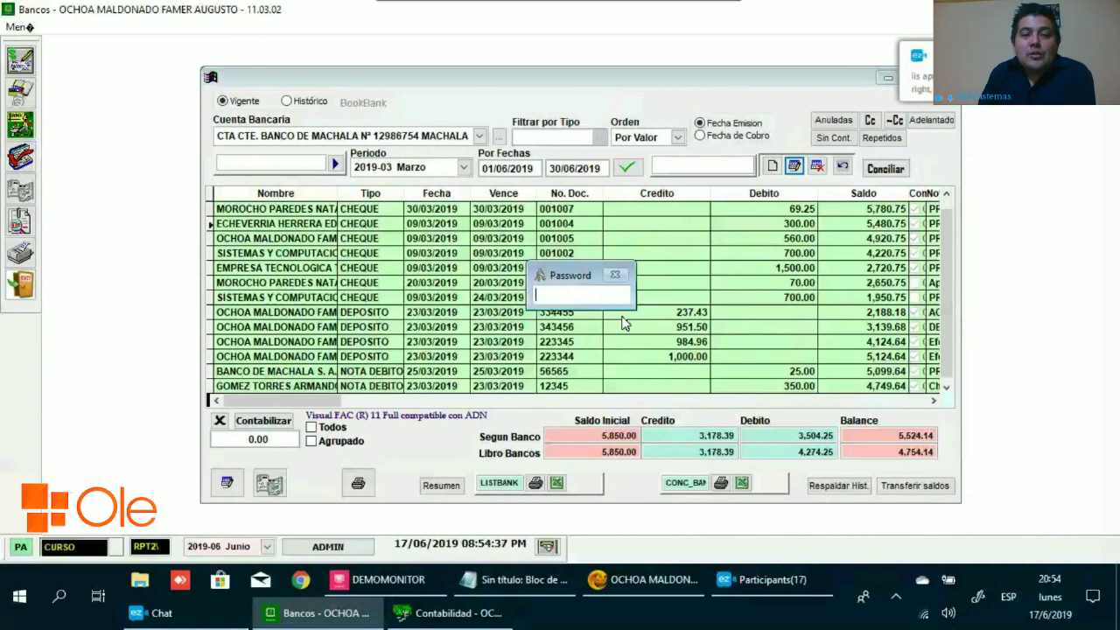
pyautogui.write('**')
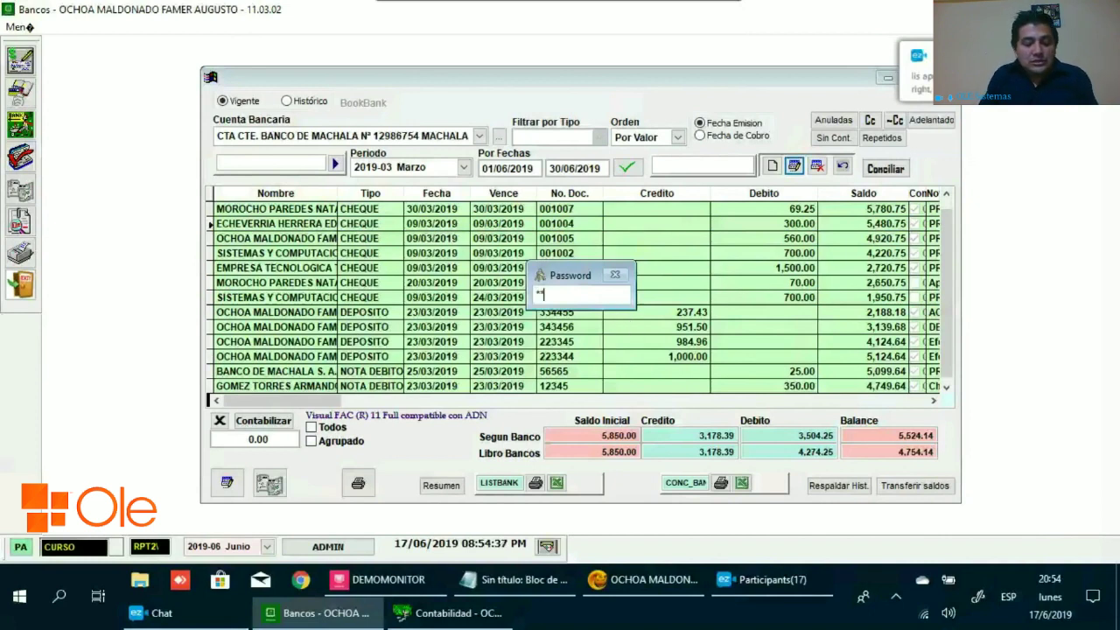
pyautogui.write('**')
pyautogui.press('Return')
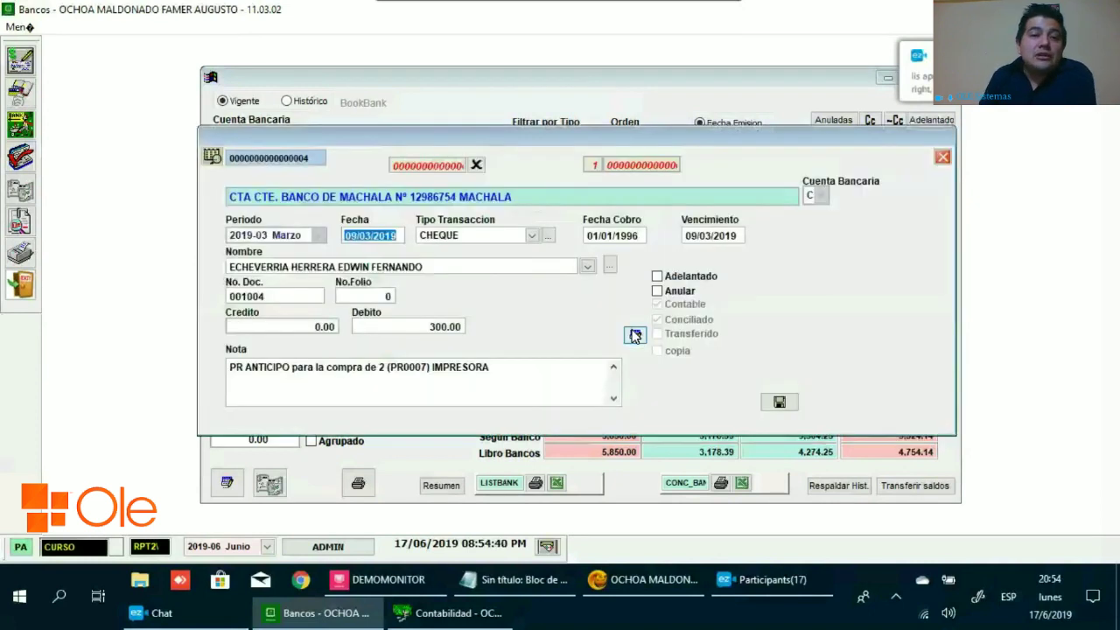
# Examine the available periods for the cheque record and leave the record without changing it.
pyautogui.click(288, 238)
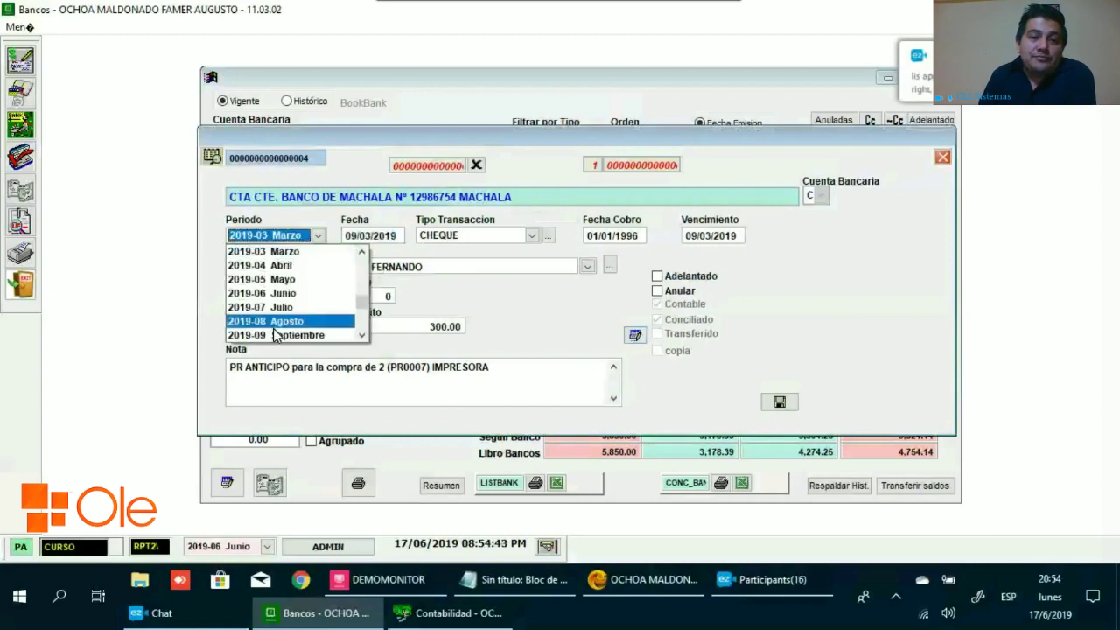
pyautogui.click(871, 435)
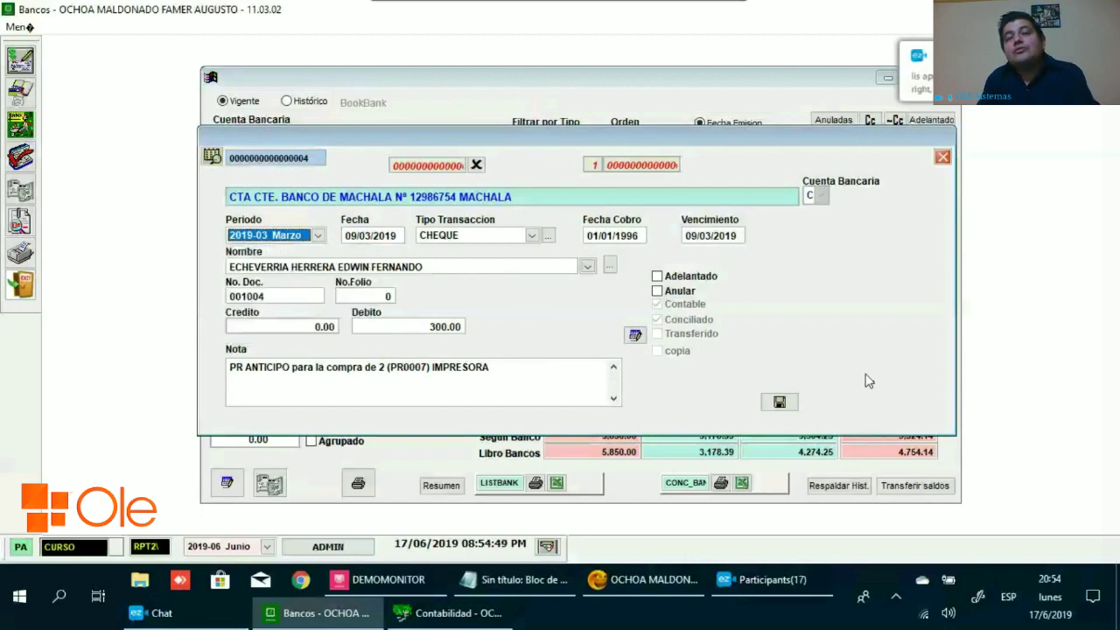
pyautogui.press('Escape')
pyautogui.click(578, 346)
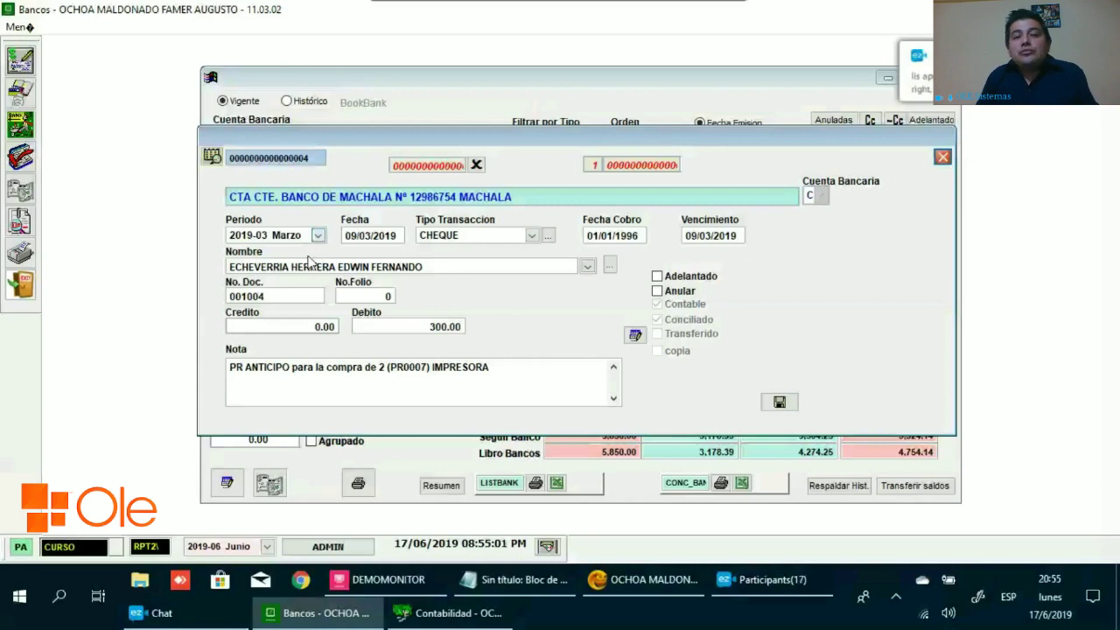
pyautogui.press('Escape')
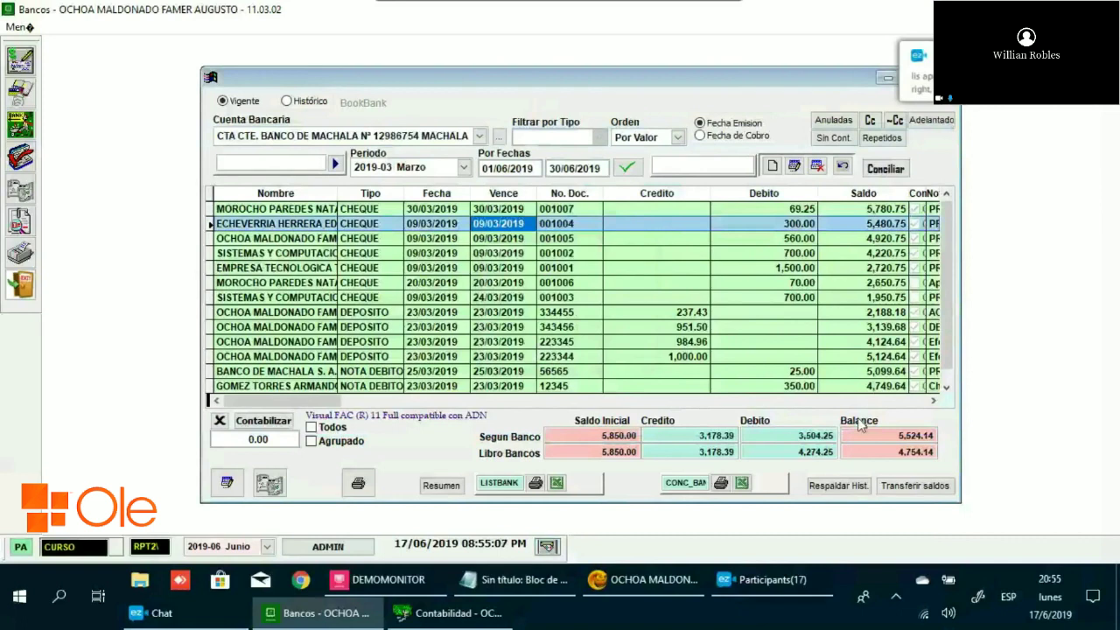
# Check the meeting's participant list and chat messages, and return to the bank book.
pyautogui.click(761, 579)
pyautogui.click(153, 612)
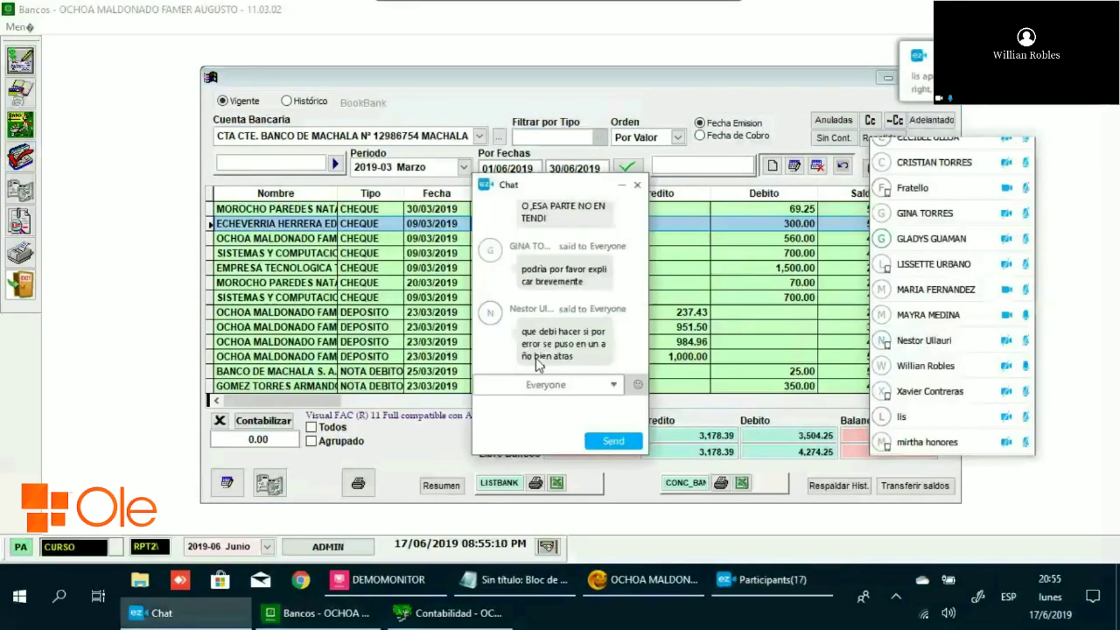
pyautogui.click(622, 184)
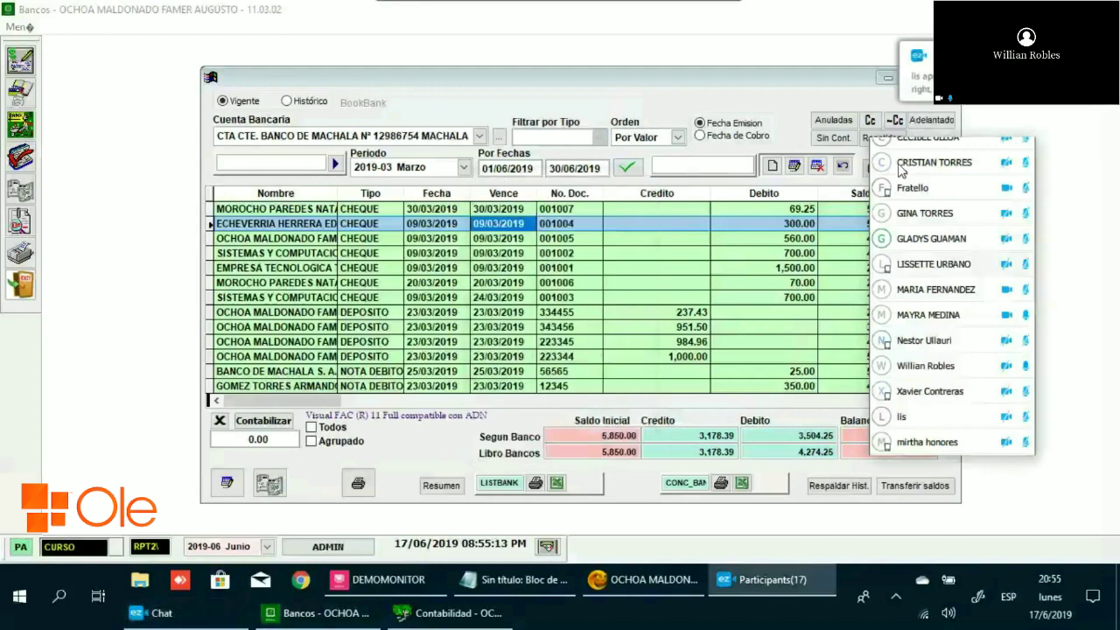
pyautogui.click(633, 297)
pyautogui.click(774, 581)
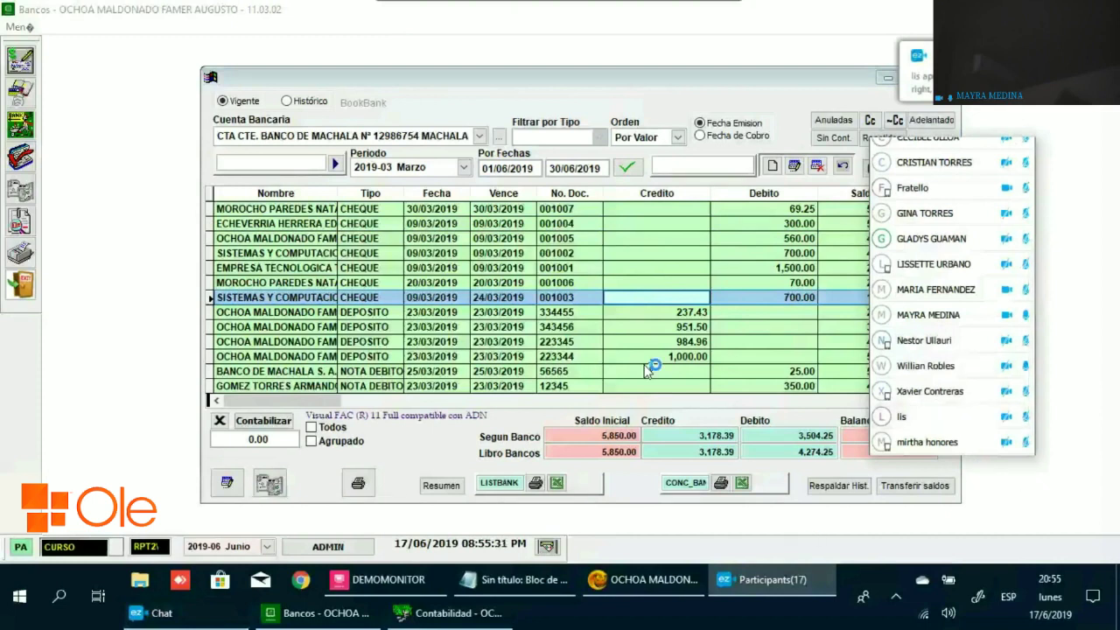
pyautogui.click(596, 271)
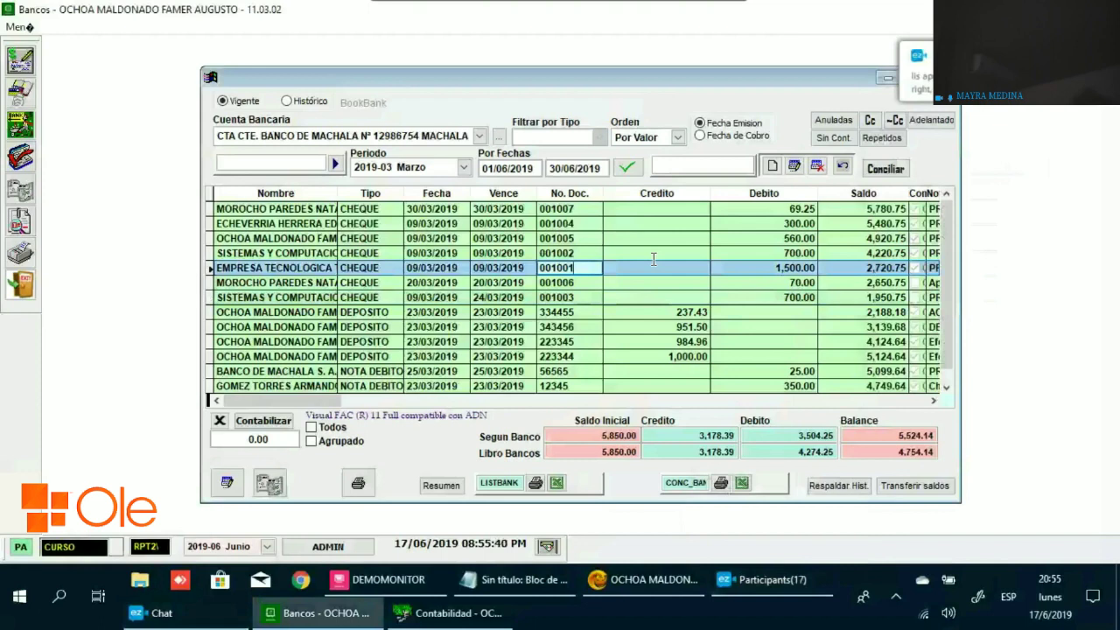
pyautogui.click(202, 615)
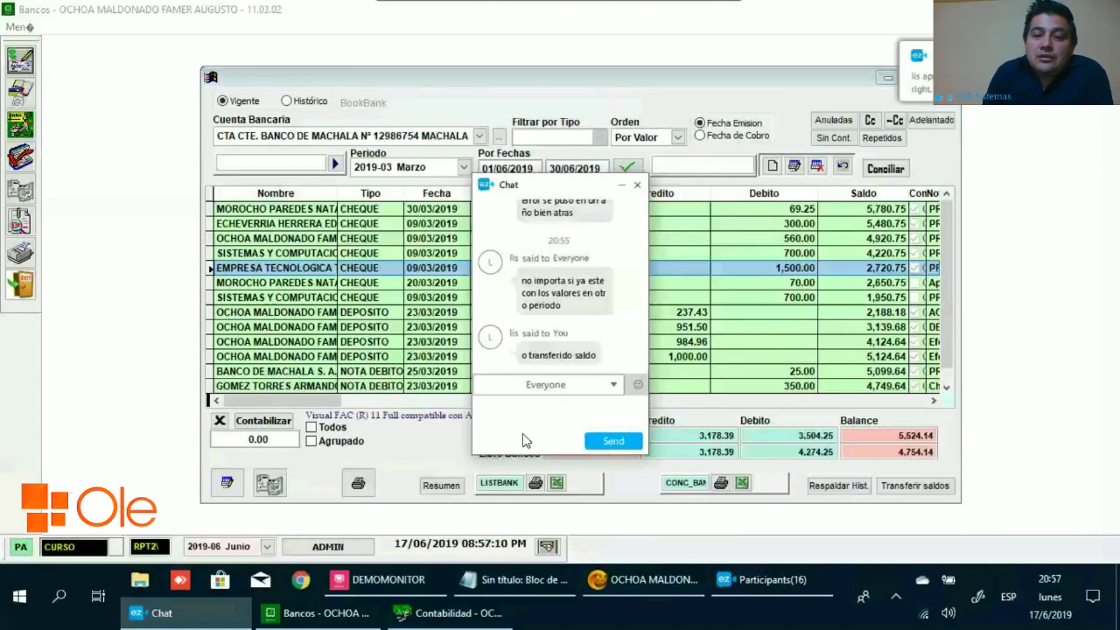
pyautogui.click(622, 186)
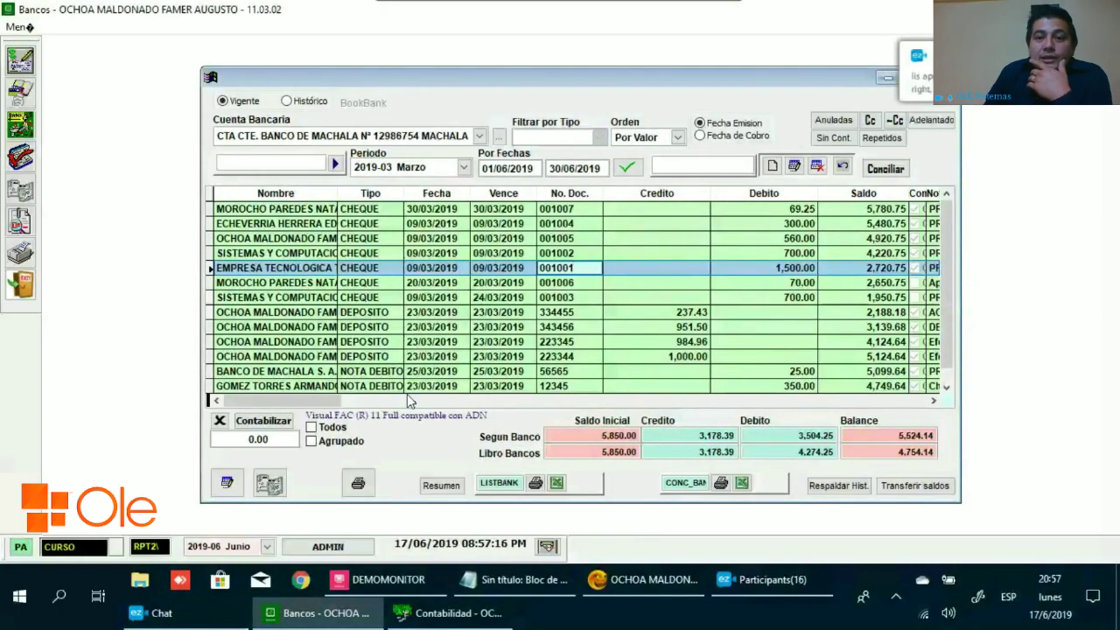
# Review the March bank movements through to the last one and select the Segun Banco balance.
pyautogui.press('Up')
pyautogui.press('Up')
pyautogui.scroll(-4, 794, 331)
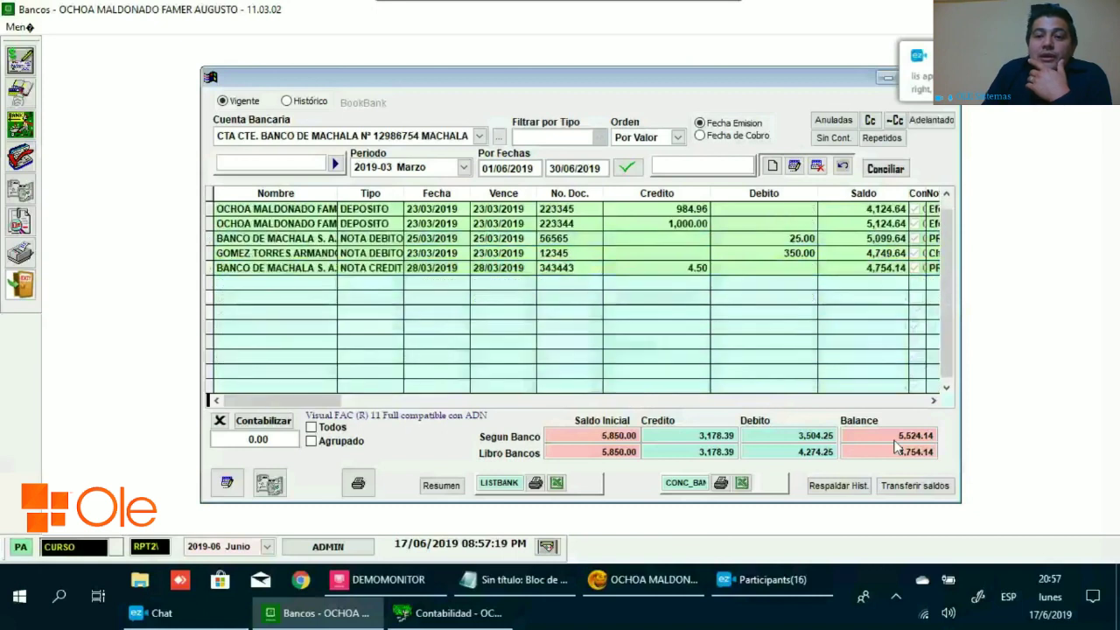
pyautogui.scroll(4, 894, 446)
pyautogui.click(892, 435)
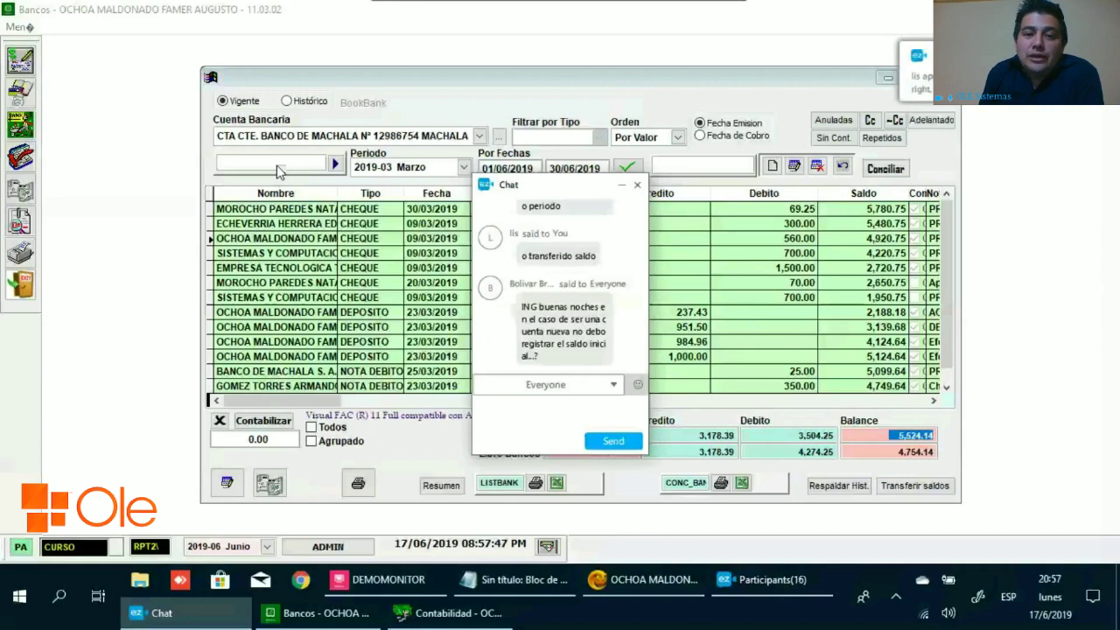
# Compare the Banco de Machala ledger in Contabilidad with the bank book in Bancos.
pyautogui.click(450, 613)
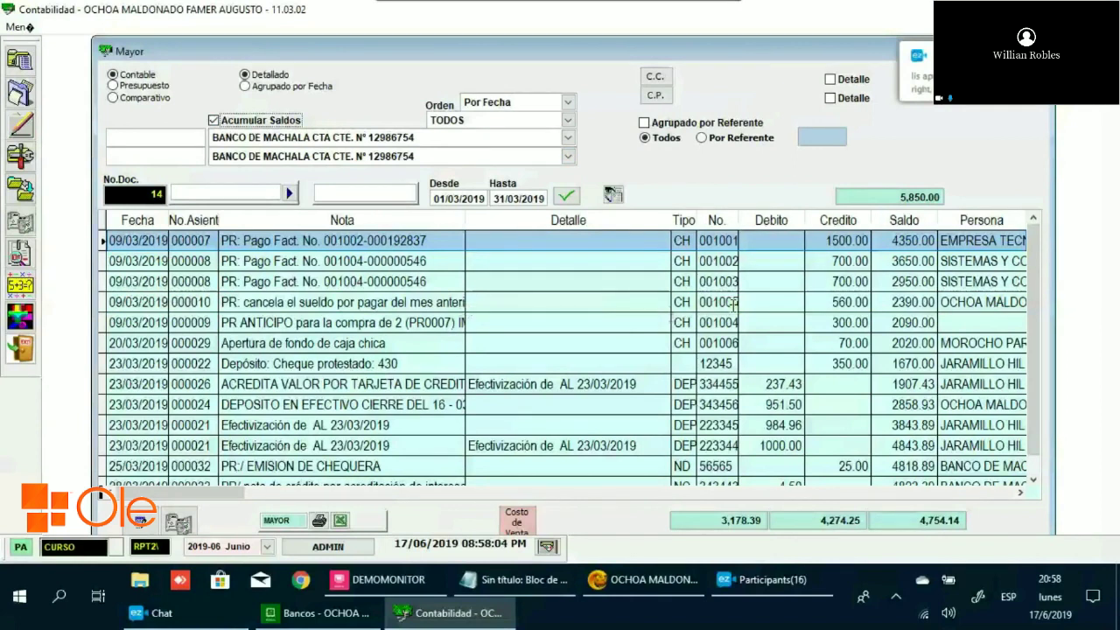
pyautogui.click(316, 612)
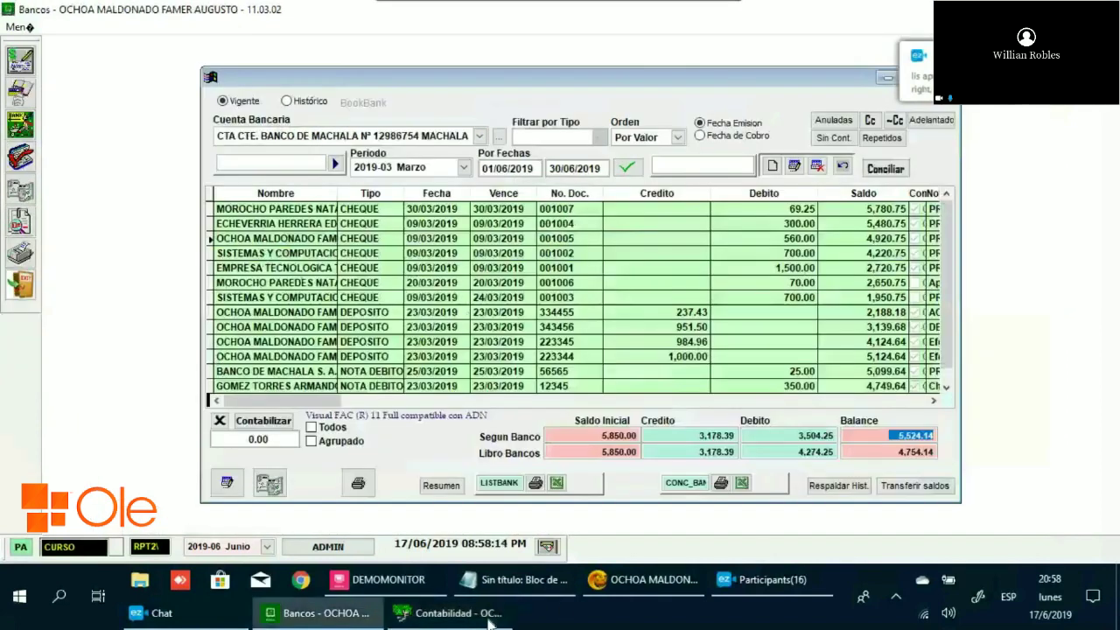
pyautogui.hotkey('alt', 'Tab')
# Read the new chat questions about registering the initial balance and minimise the chat.
pyautogui.click(196, 621)
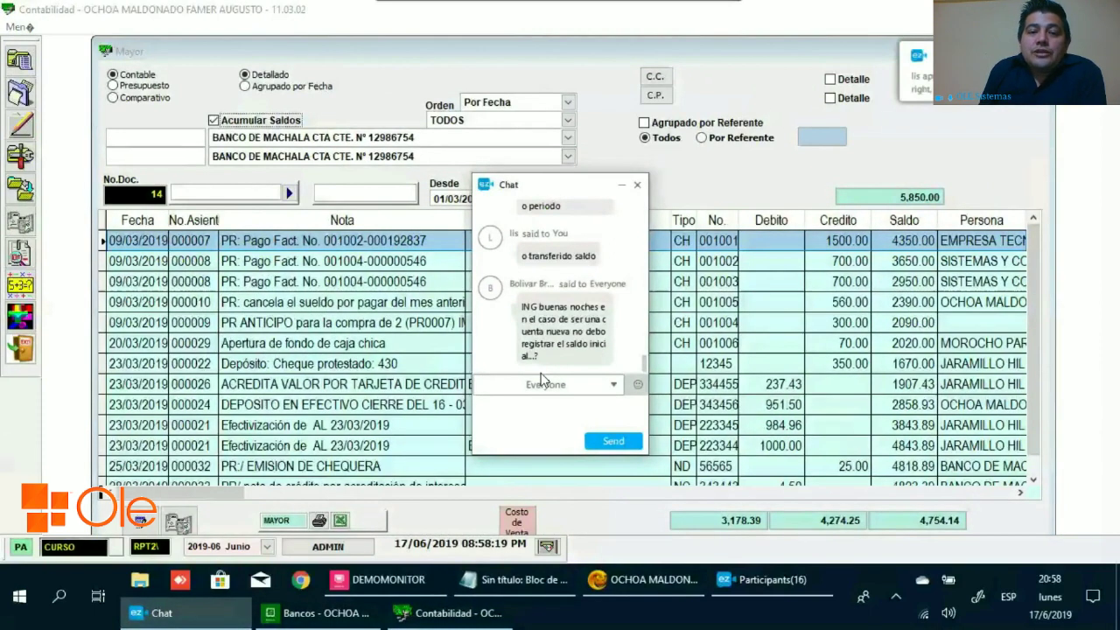
pyautogui.click(564, 385)
pyautogui.click(519, 447)
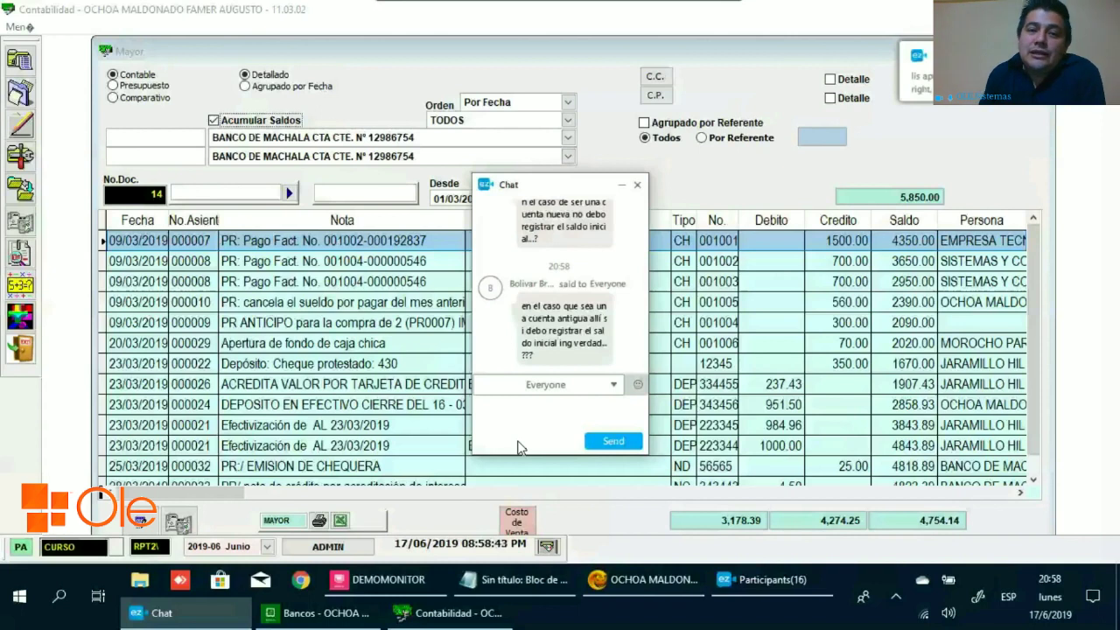
pyautogui.click(621, 187)
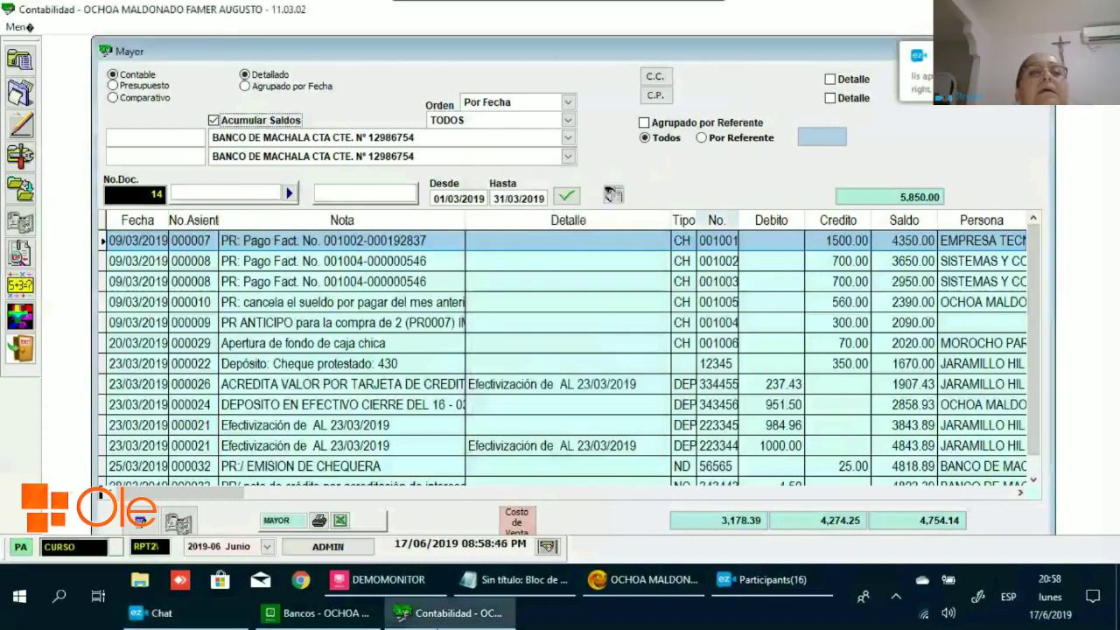
# Reopen the meeting chat, reread the questions about registering the initial balance for new and old accounts, and minimise it.
pyautogui.click(433, 623)
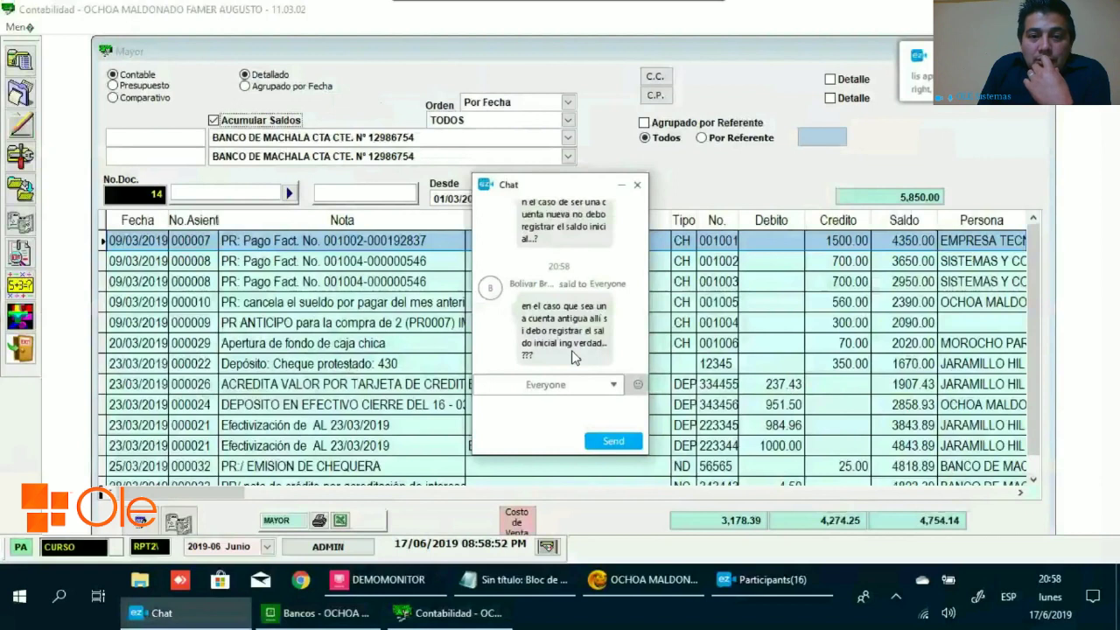
pyautogui.scroll(2, 578, 358)
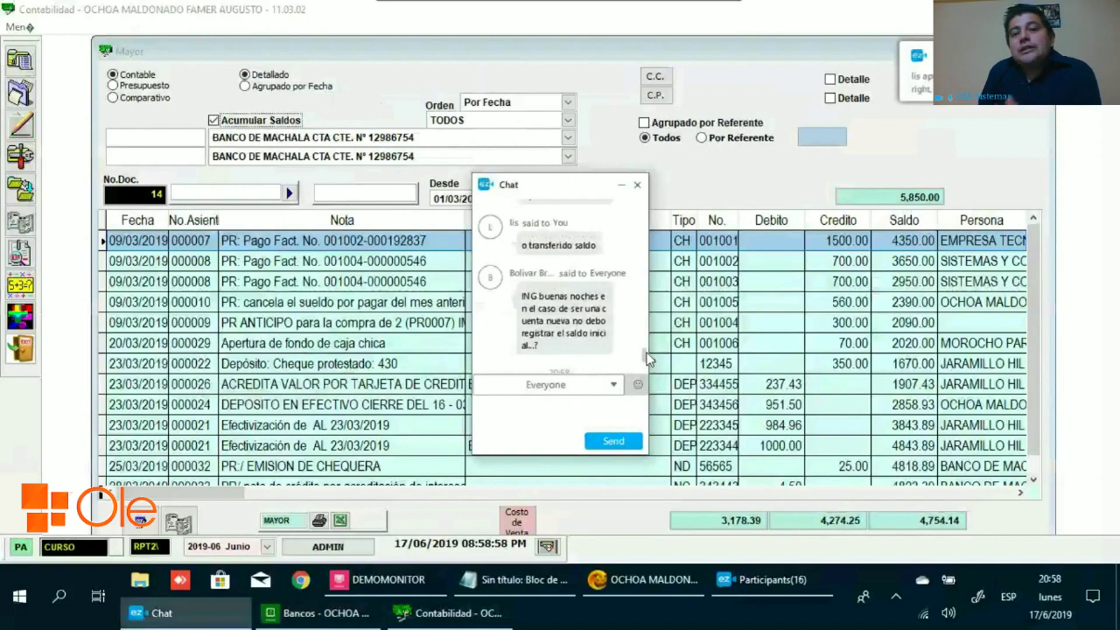
pyautogui.scroll(-2, 584, 339)
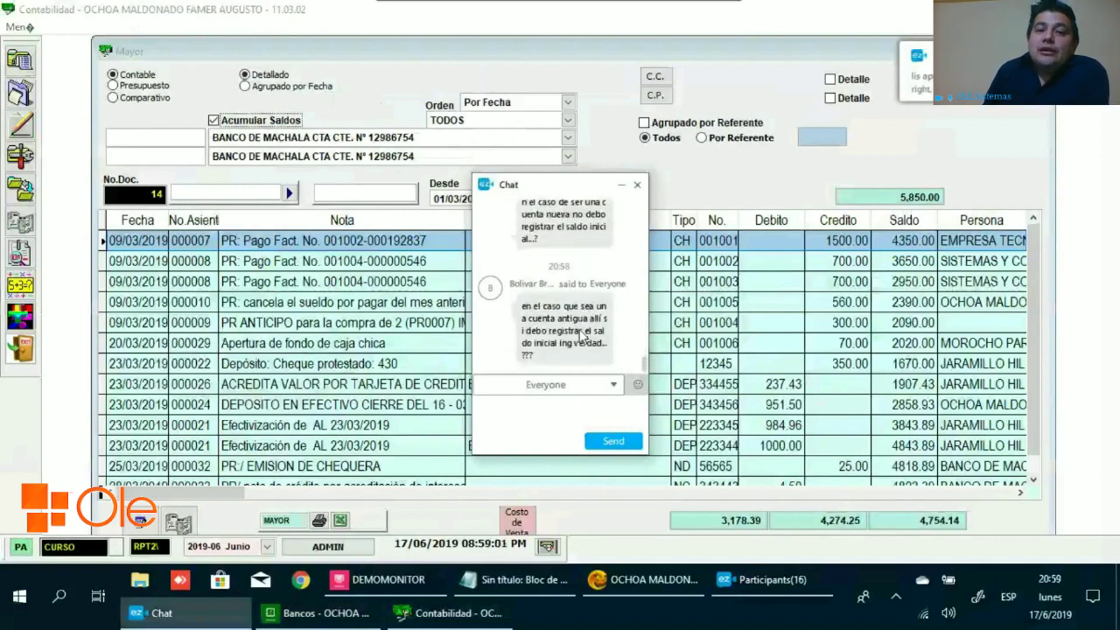
pyautogui.scroll(2, 582, 339)
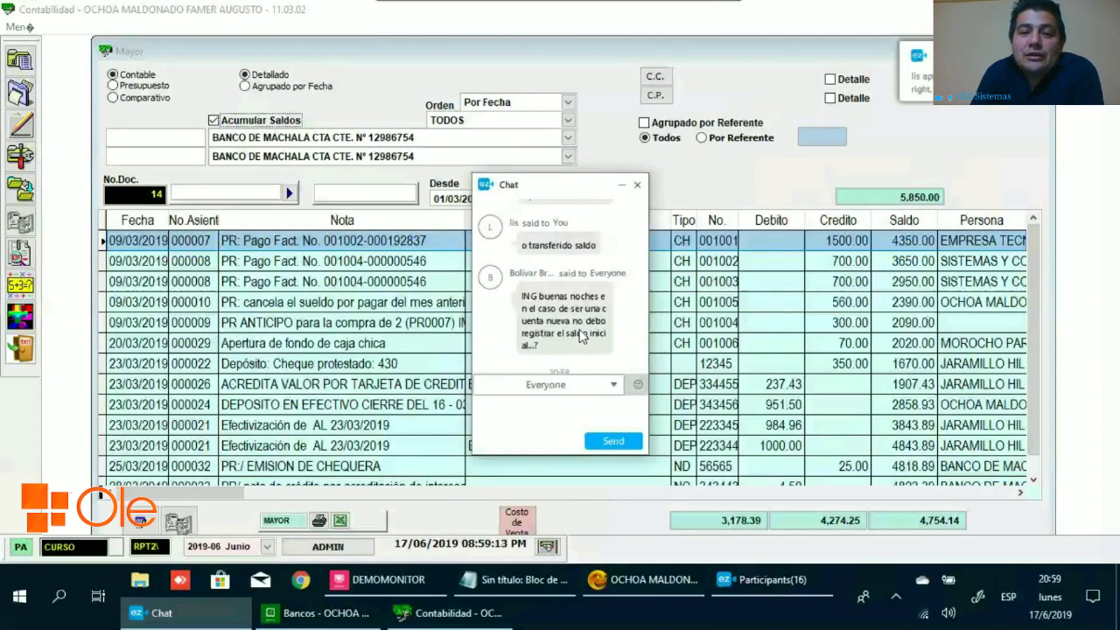
pyautogui.scroll(2, 582, 337)
pyautogui.scroll(-2, 582, 336)
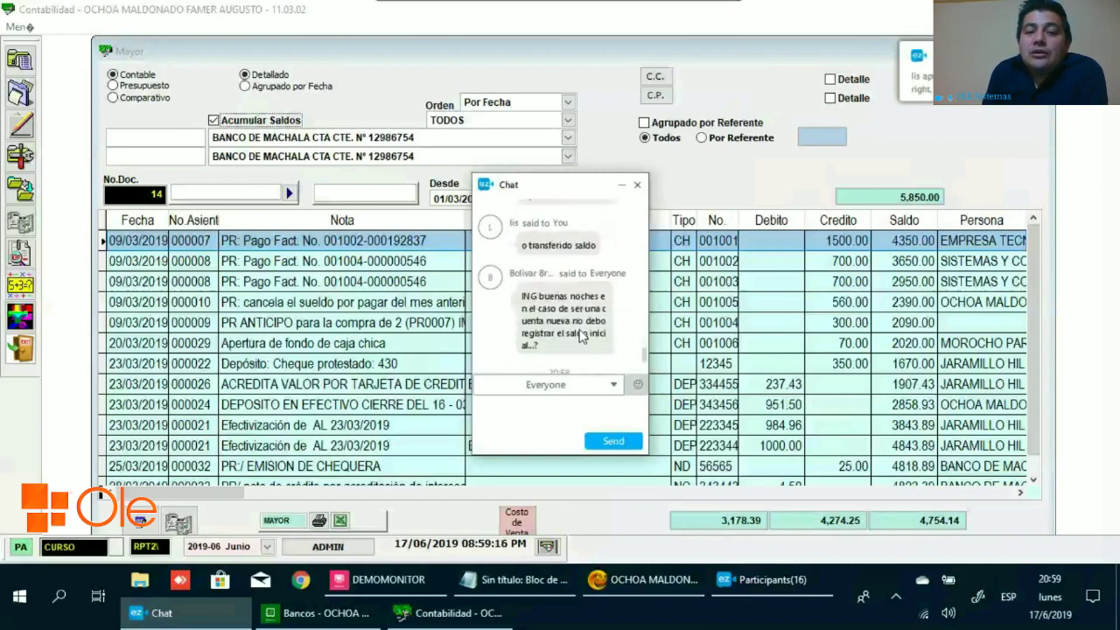
pyautogui.scroll(1, 581, 337)
pyautogui.scroll(-1, 582, 337)
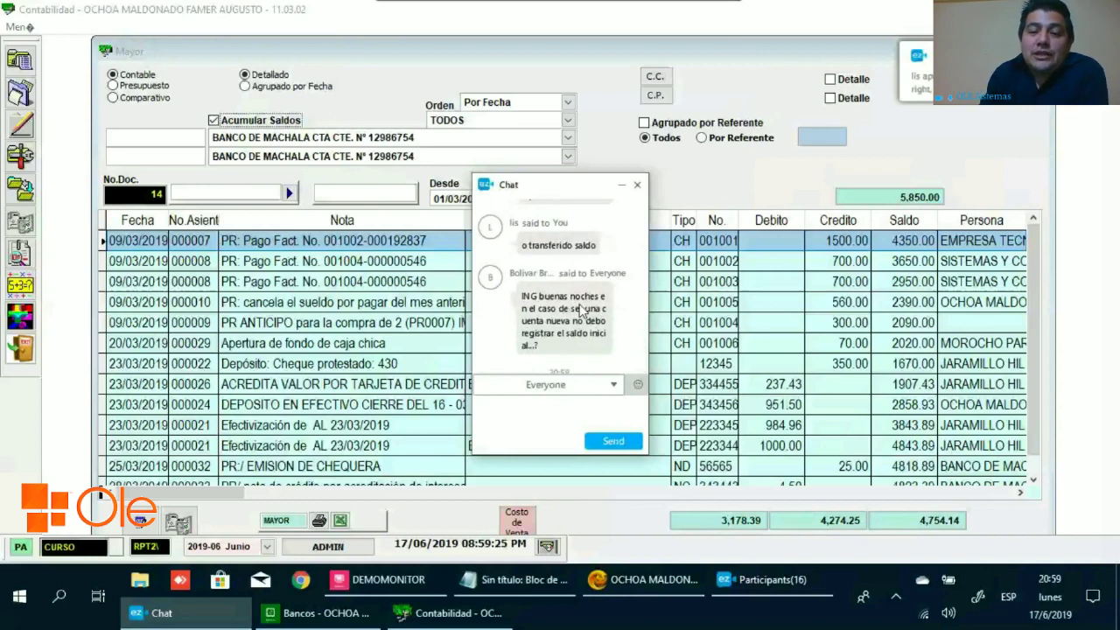
pyautogui.scroll(-3, 580, 315)
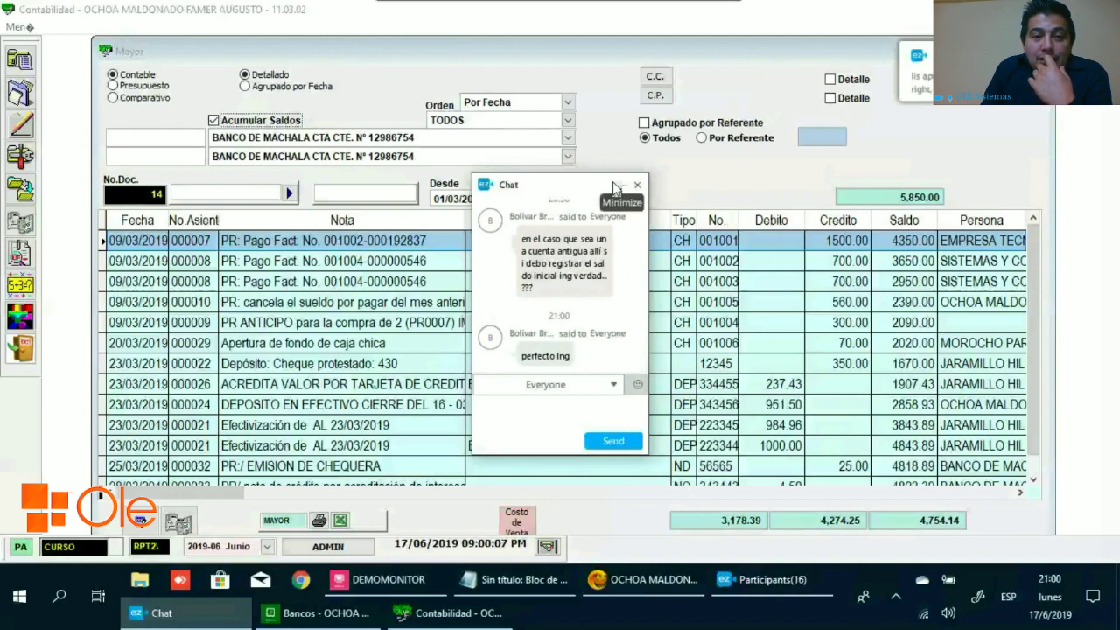
pyautogui.click(615, 187)
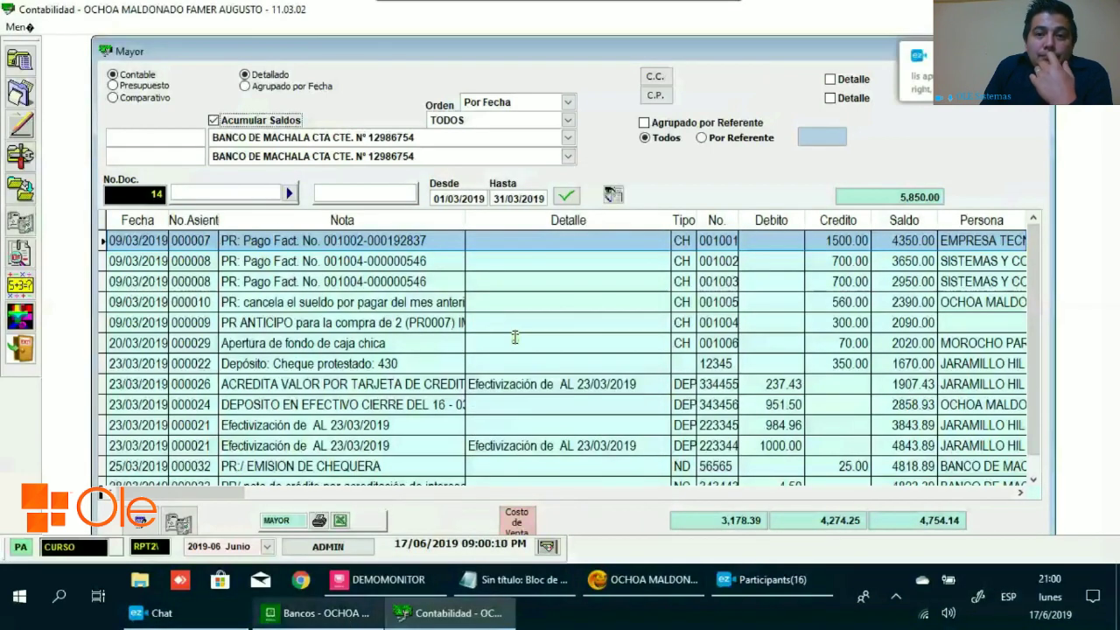
# Compare the Segun Banco and Libro Bancos balances in the bank book and preview the March reconciliation summary.
pyautogui.hotkey('alt', 'Tab')
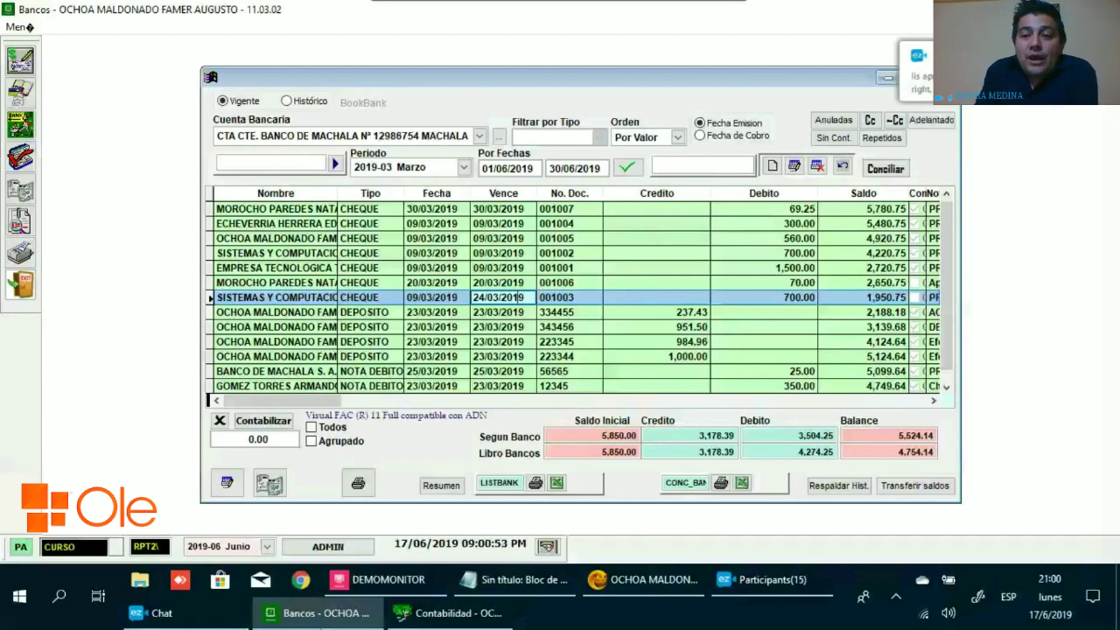
pyautogui.click(582, 224)
pyautogui.click(883, 436)
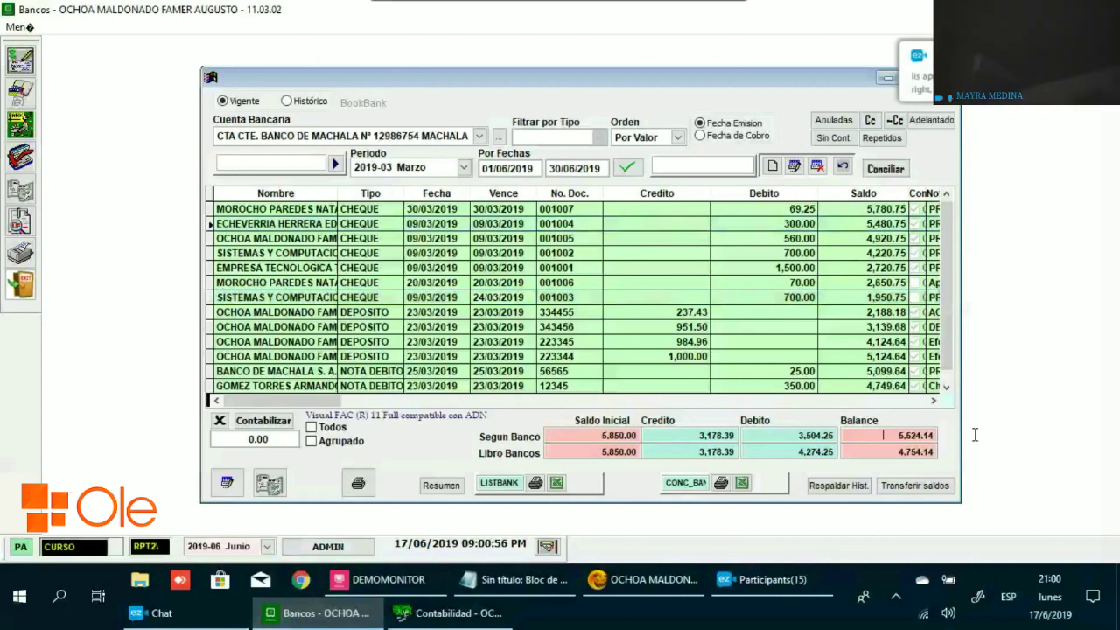
pyautogui.press('Tab')
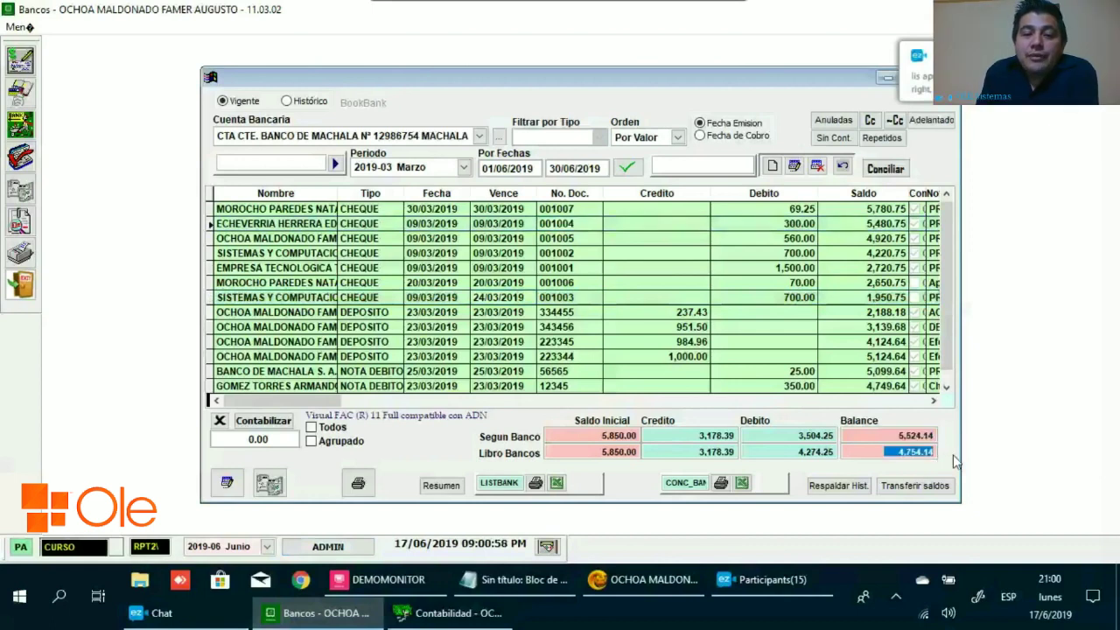
pyautogui.click(444, 487)
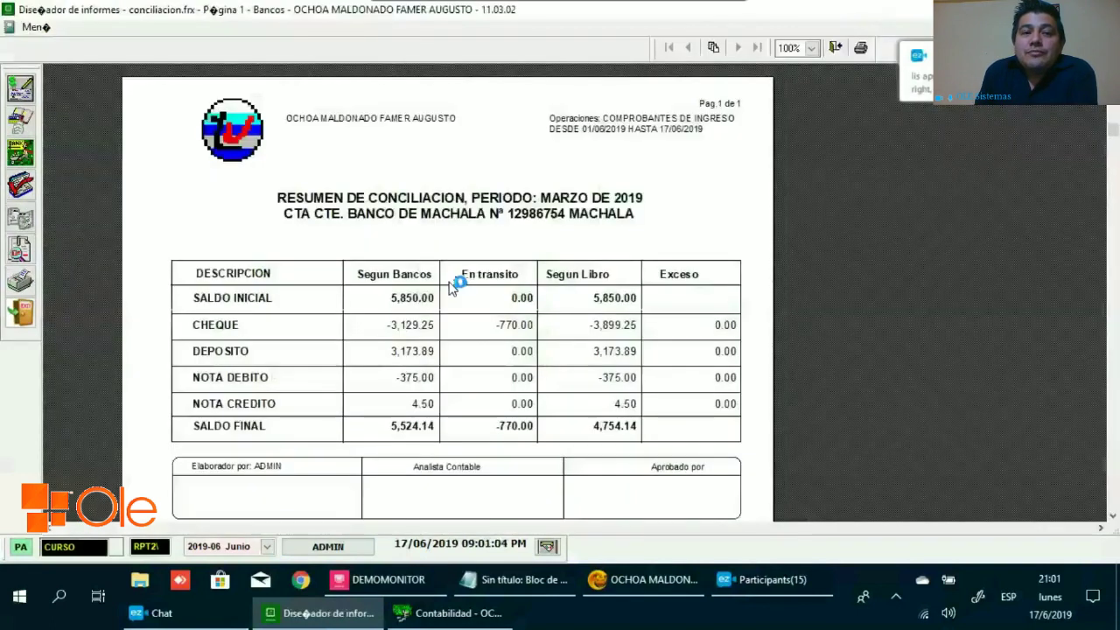
pyautogui.scroll(-3, 599, 202)
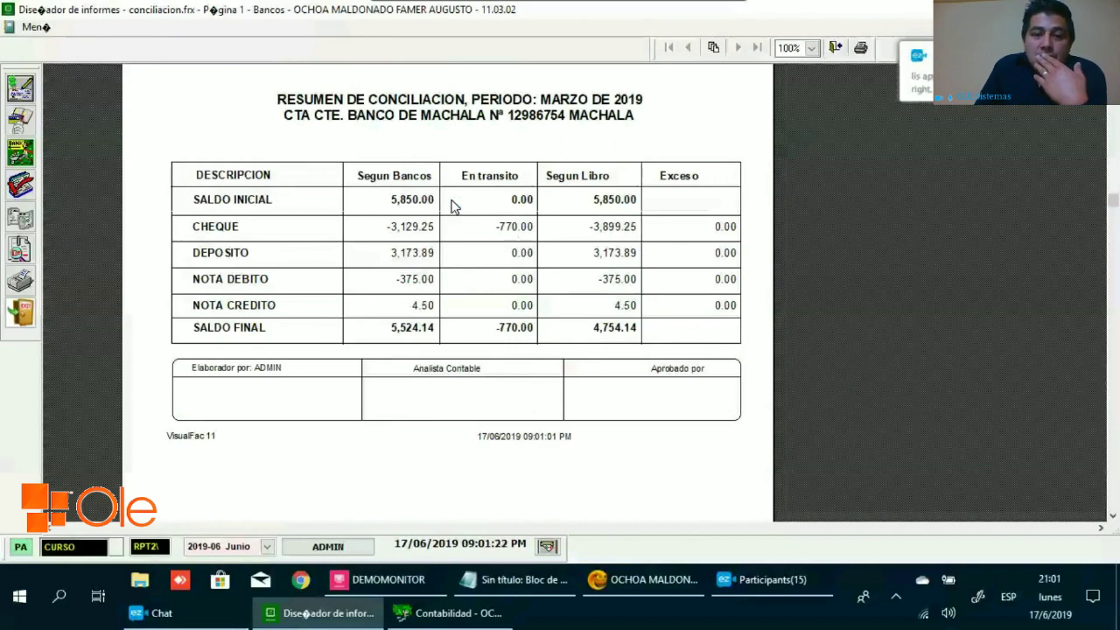
# Try to mute the participant with the open microphone in the meeting's participant list and return to the reconciliation summary.
pyautogui.click(757, 573)
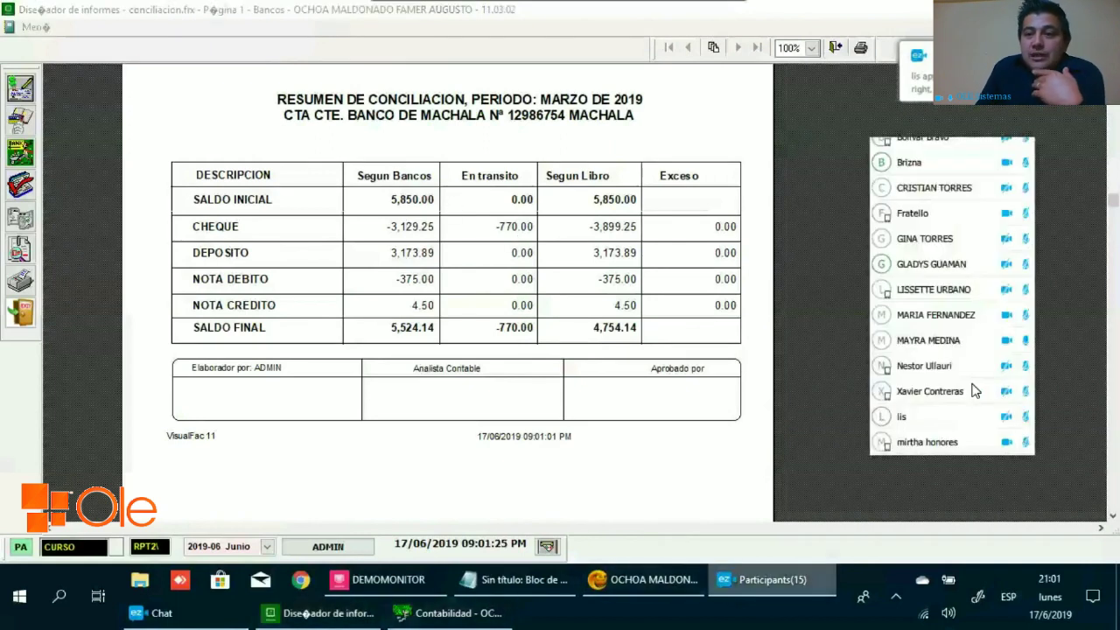
pyautogui.rightClick(1013, 338)
pyautogui.click(1013, 338)
pyautogui.click(556, 260)
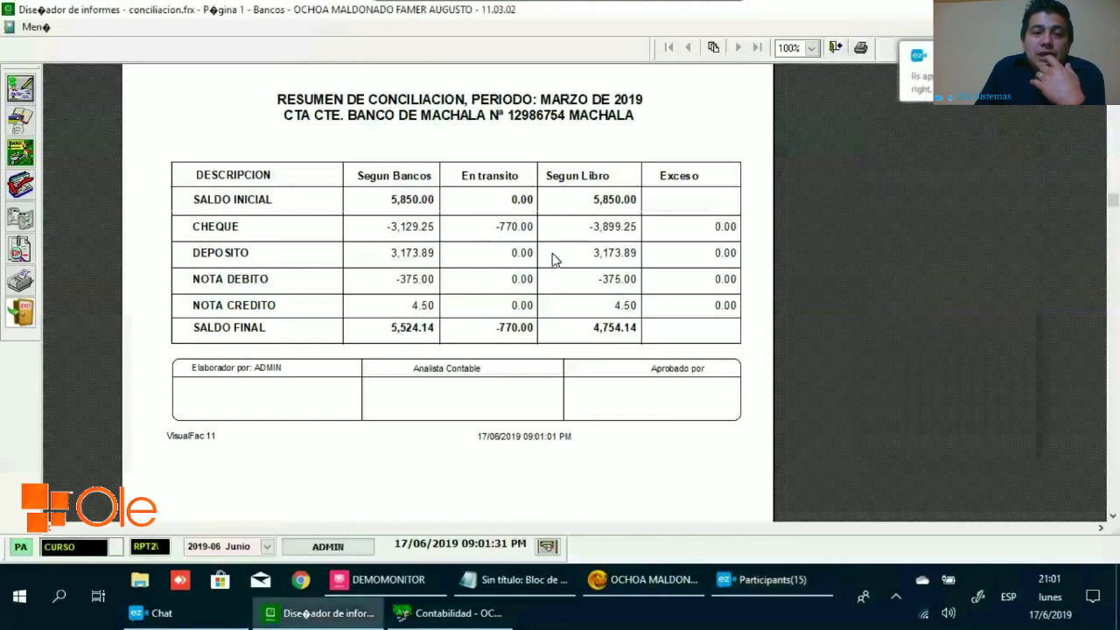
# Examine the Segun Bancos, En transito and Segun Libro columns of the reconciliation summary and close the preview.
pyautogui.scroll(-1, 445, 341)
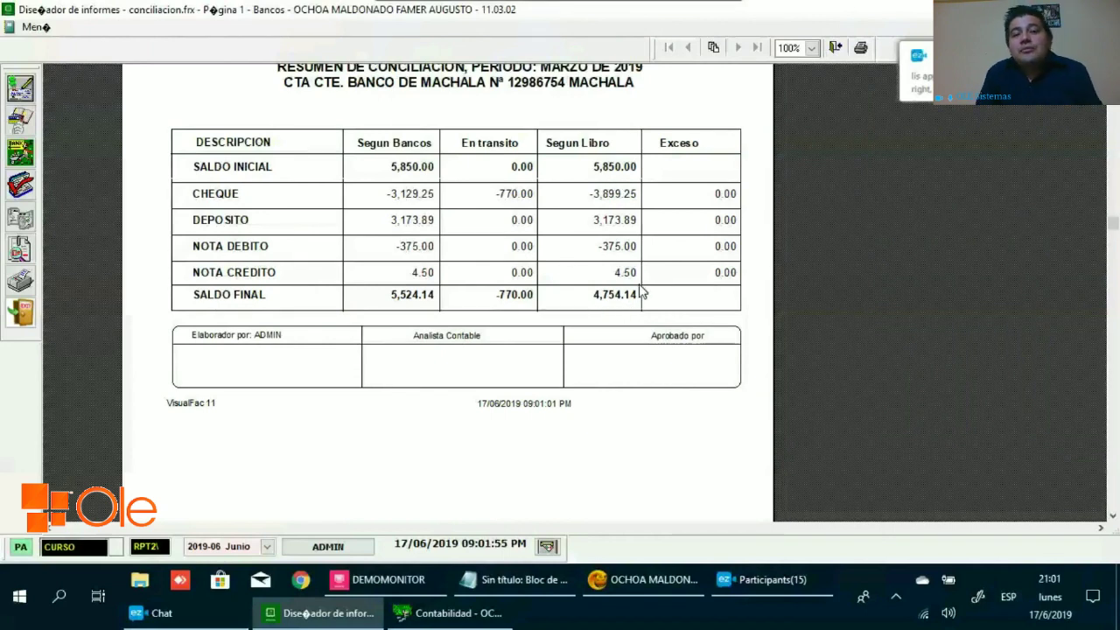
pyautogui.scroll(1, 564, 279)
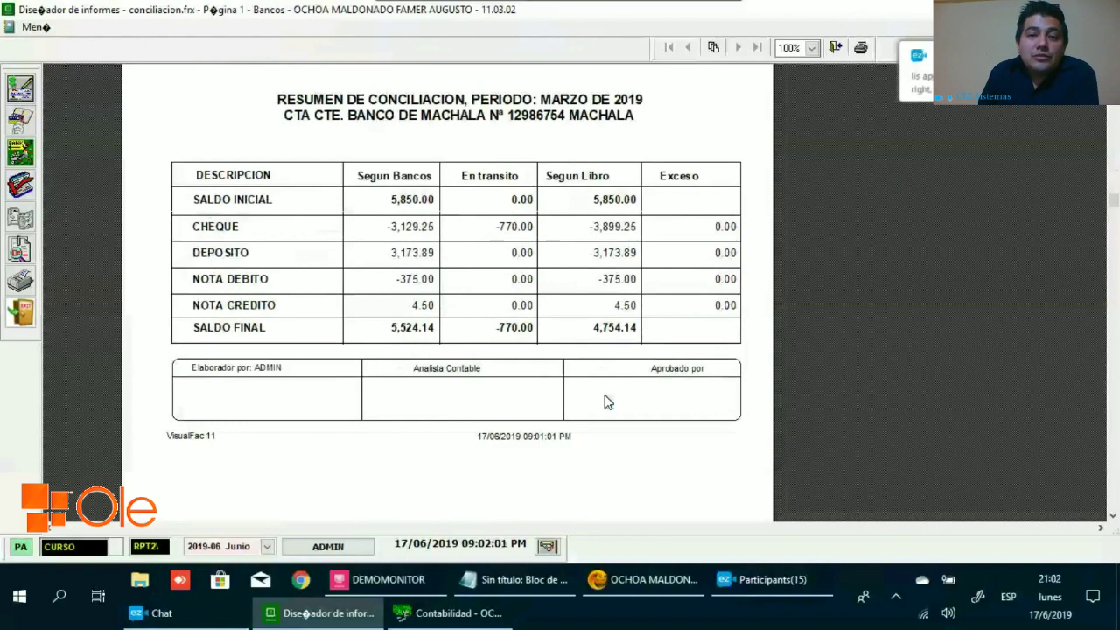
pyautogui.press('Escape')
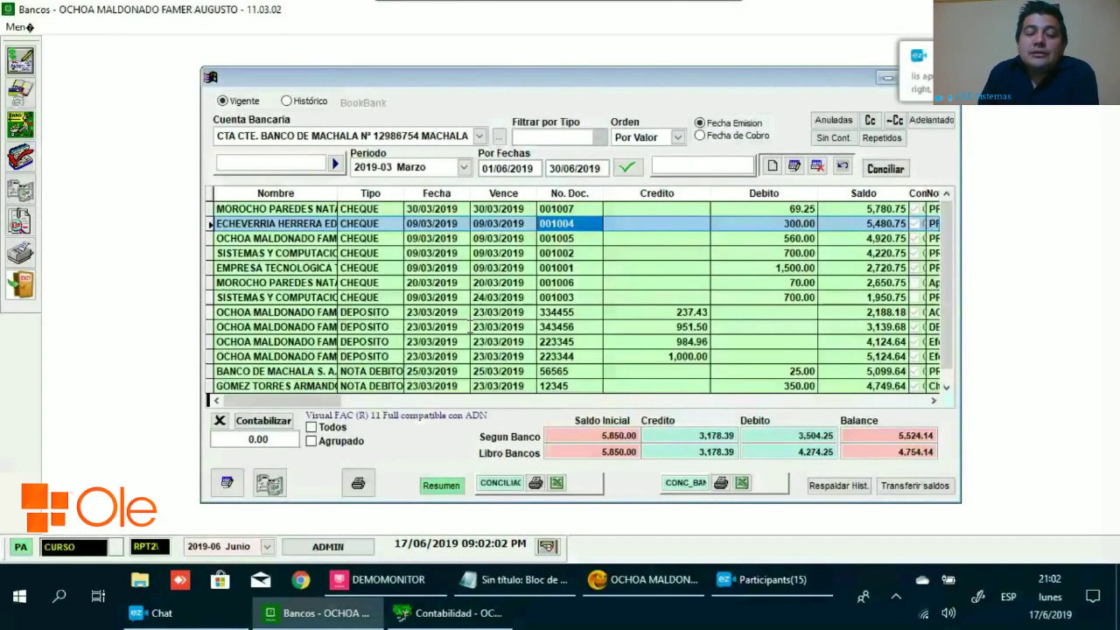
# Preview the detailed March listbank report, examine its cheques, deposits, notes and closing balances, and close it.
pyautogui.click(433, 487)
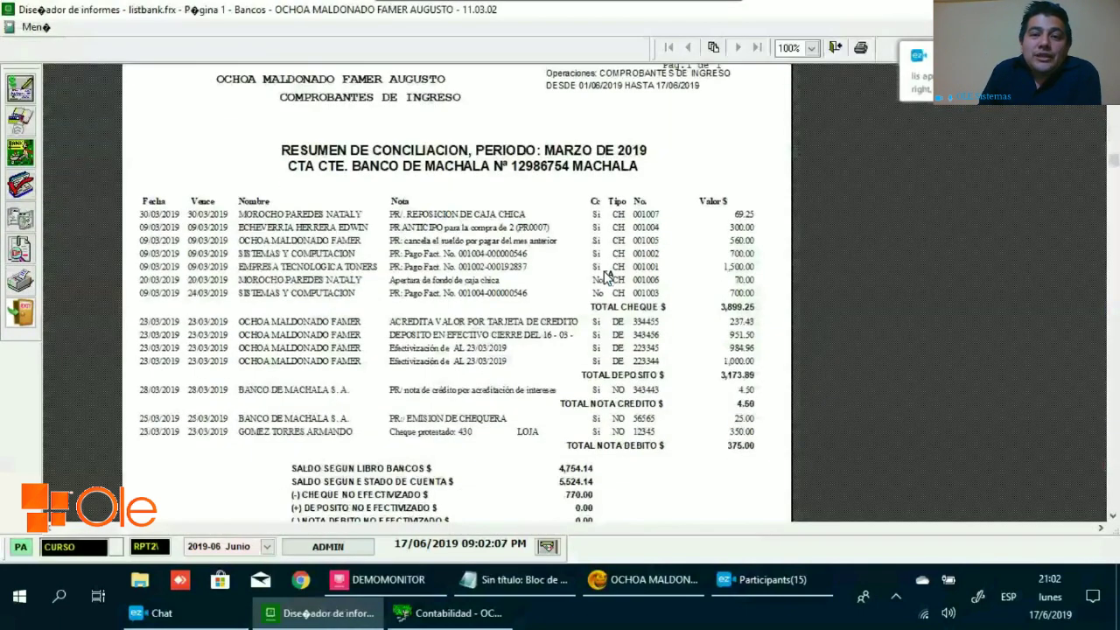
pyautogui.scroll(-2, 607, 276)
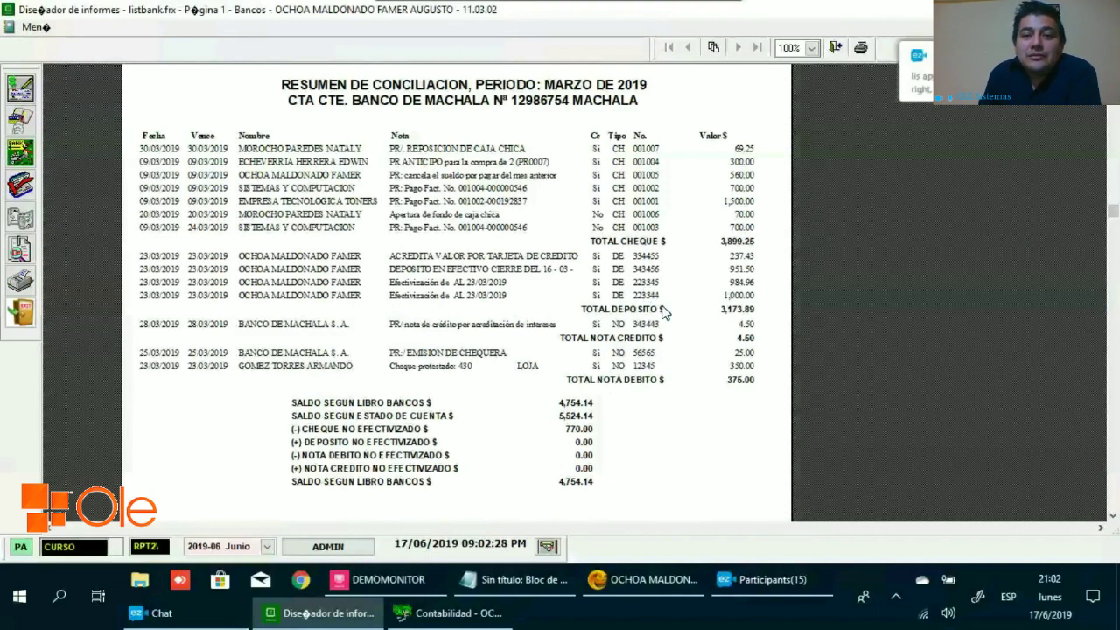
pyautogui.scroll(3, 662, 312)
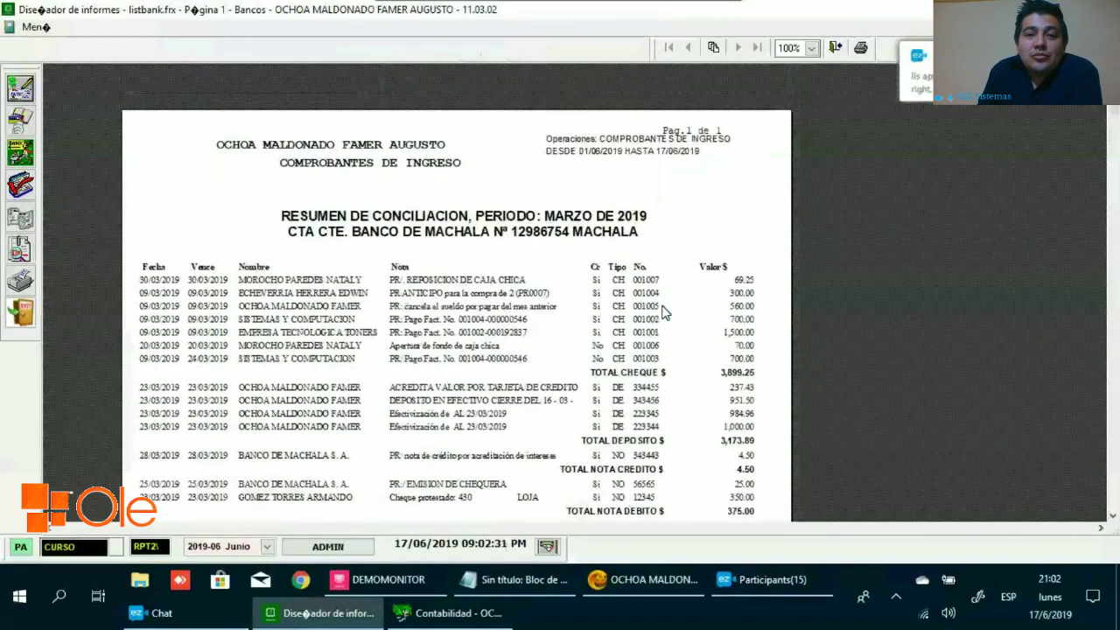
pyautogui.scroll(-2, 662, 312)
pyautogui.scroll(1, 662, 312)
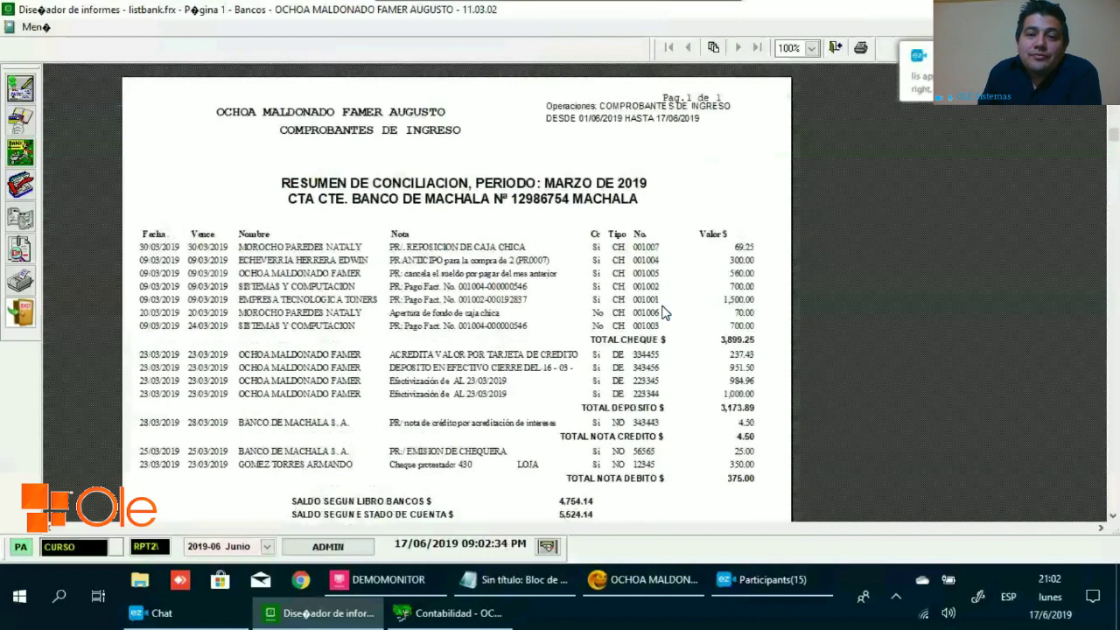
pyautogui.scroll(2, 482, 274)
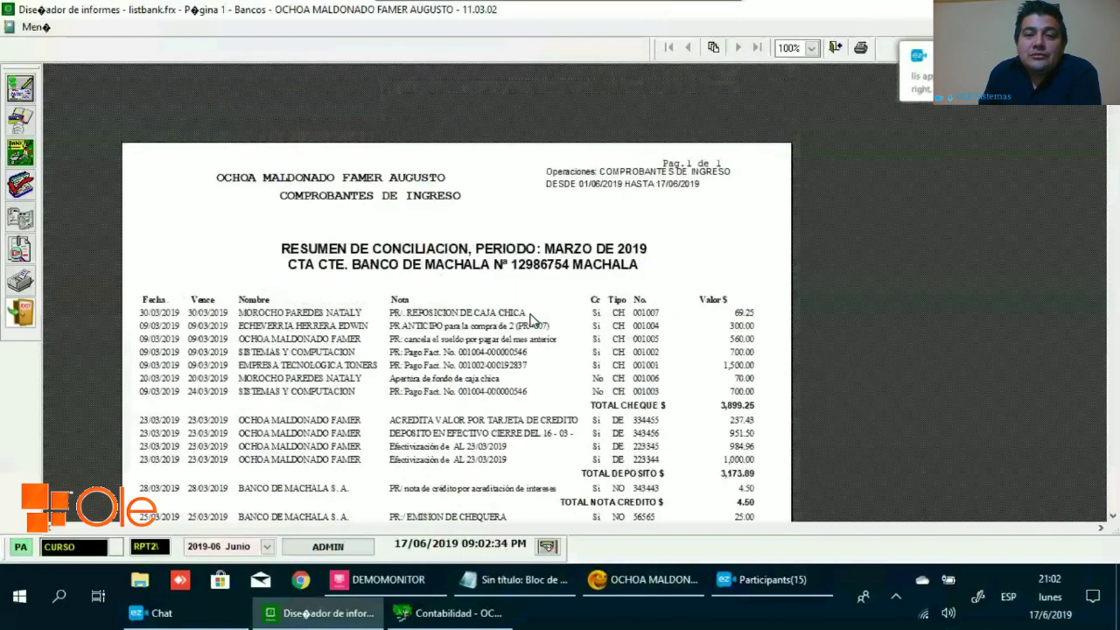
pyautogui.scroll(-5, 531, 320)
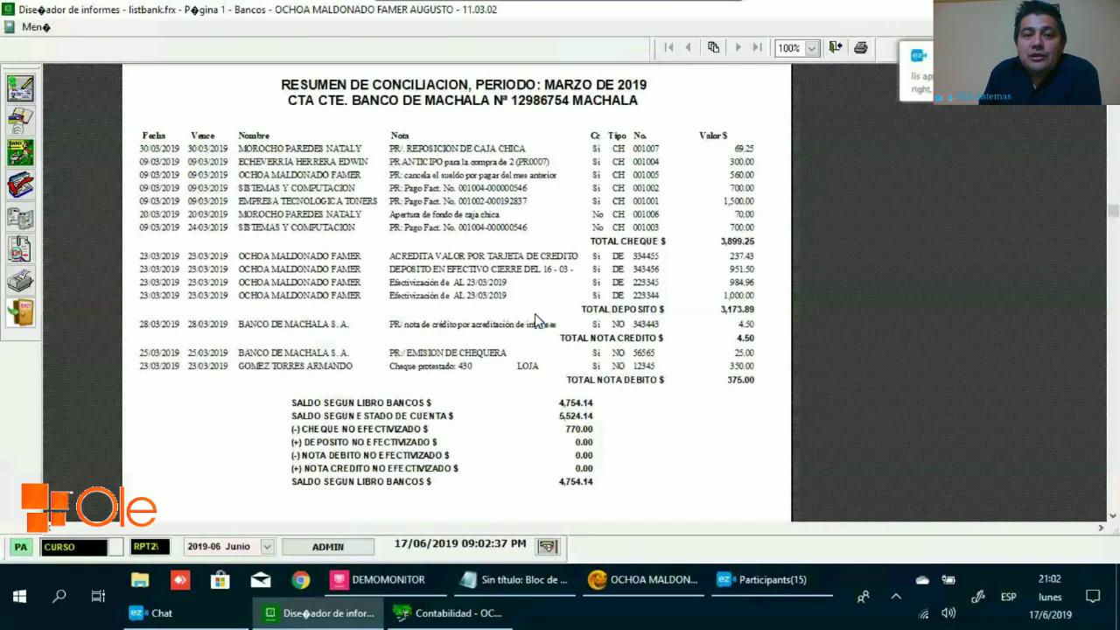
pyautogui.scroll(5, 534, 313)
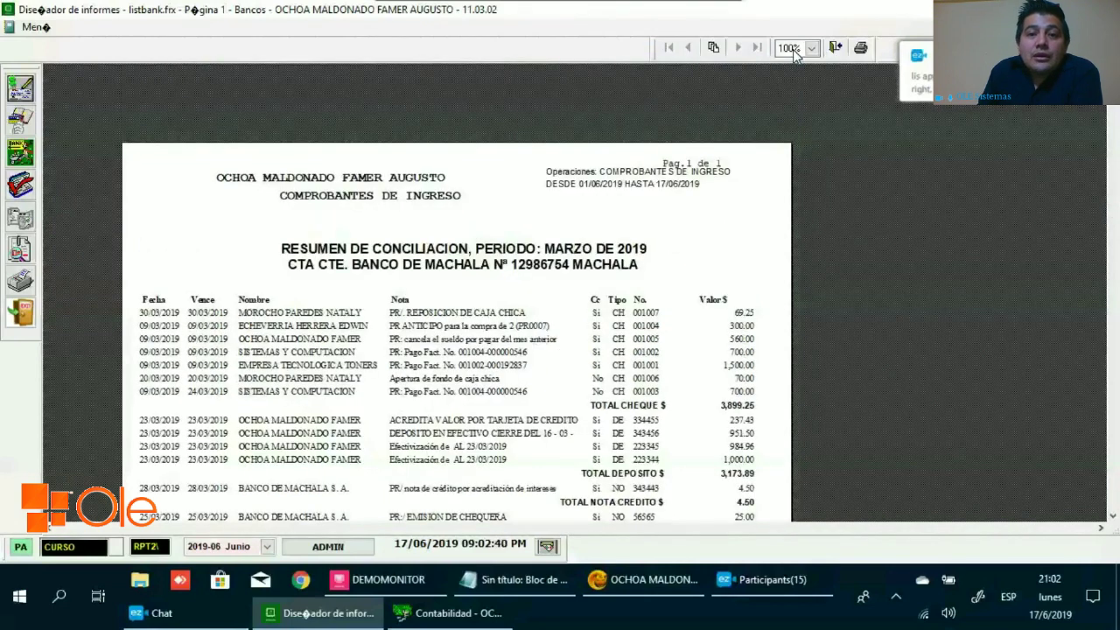
pyautogui.scroll(-4, 610, 192)
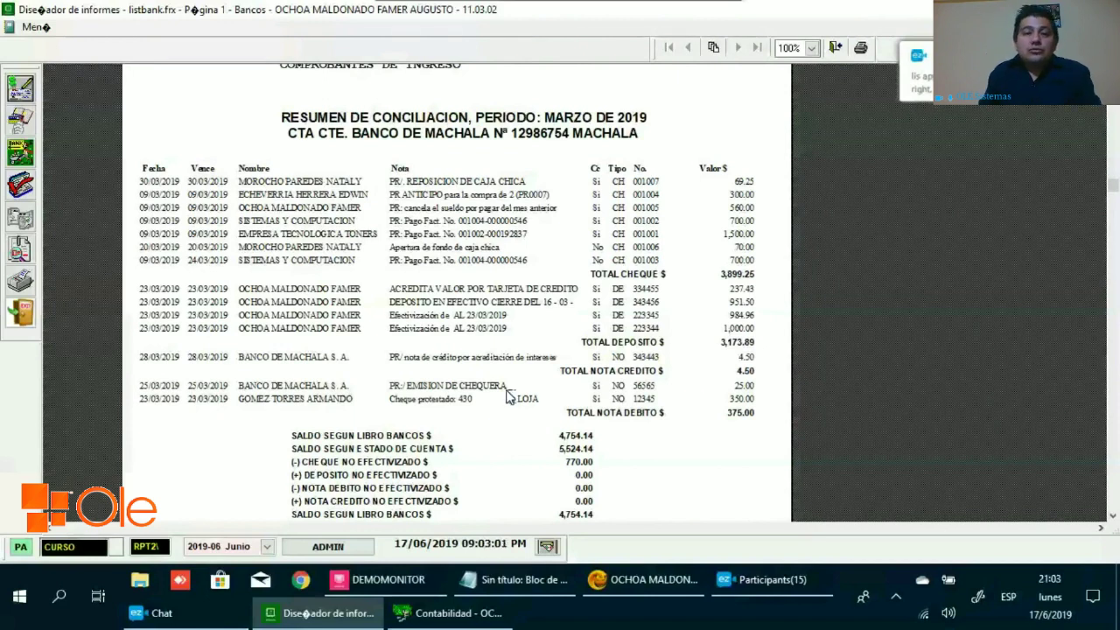
pyautogui.scroll(3, 509, 396)
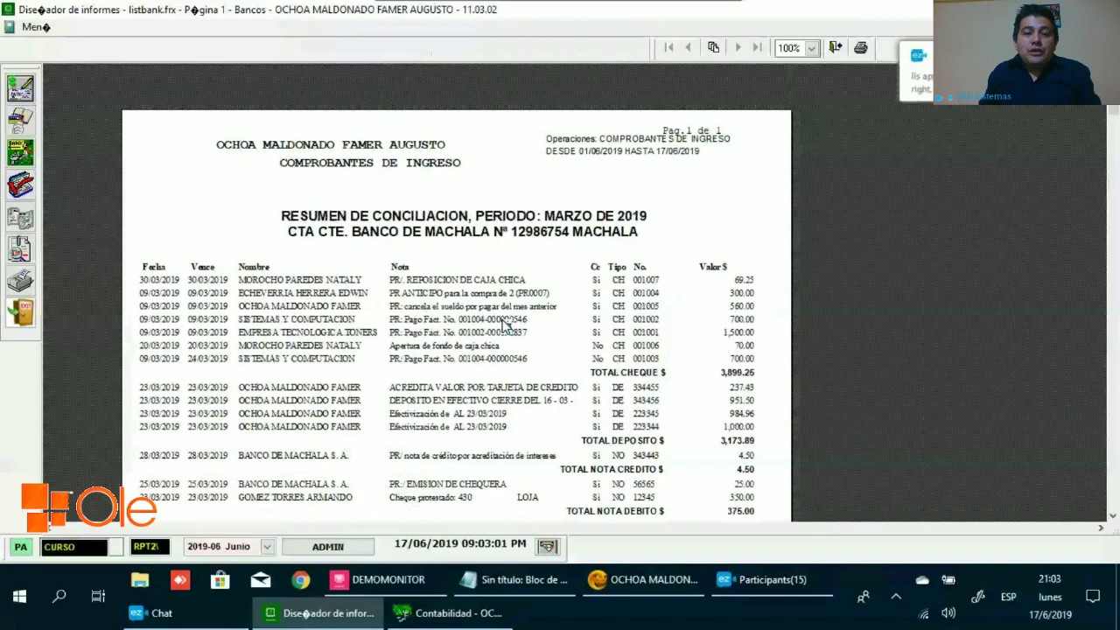
pyautogui.scroll(-4, 651, 368)
pyautogui.scroll(-1, 650, 368)
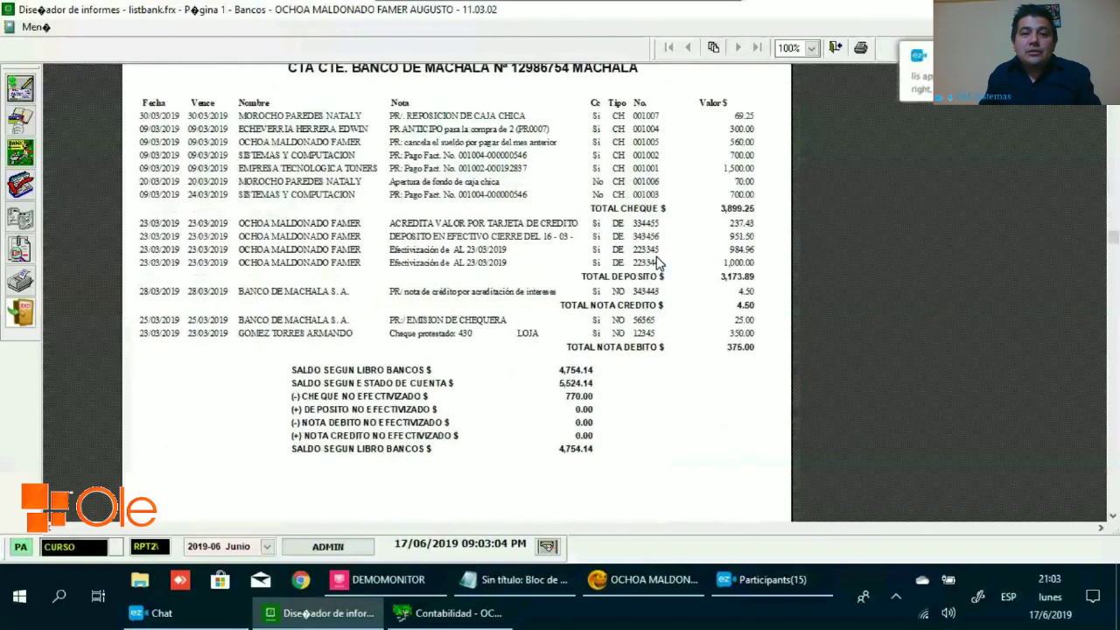
pyautogui.press('Escape')
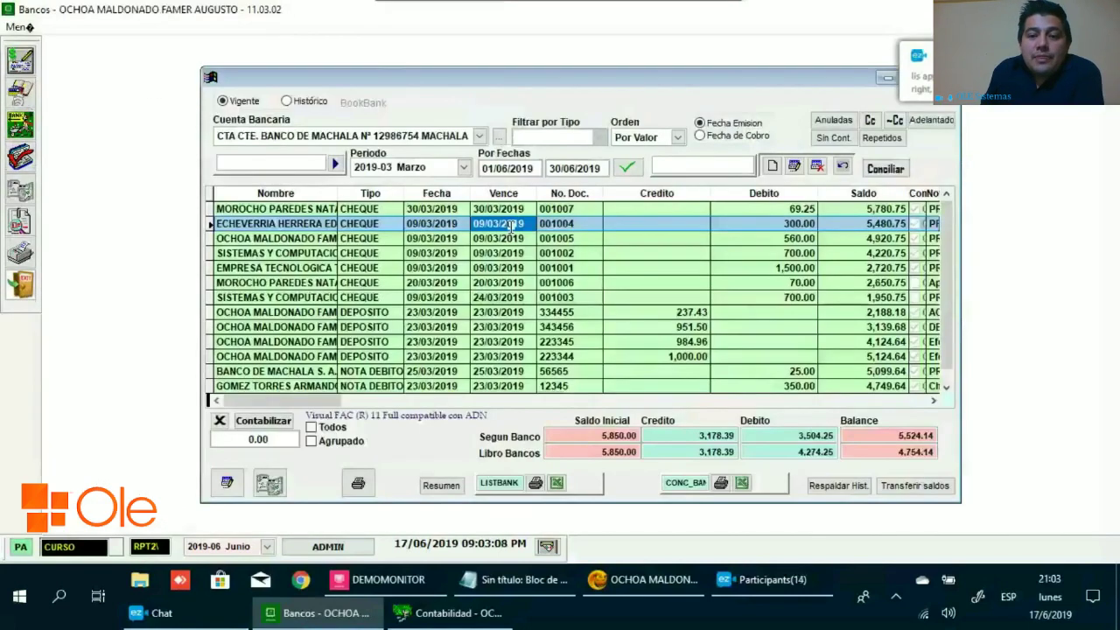
# Preview the March bank reconciliation report with its issued but uncashed cheques, and return to the bank book.
pyautogui.click(720, 485)
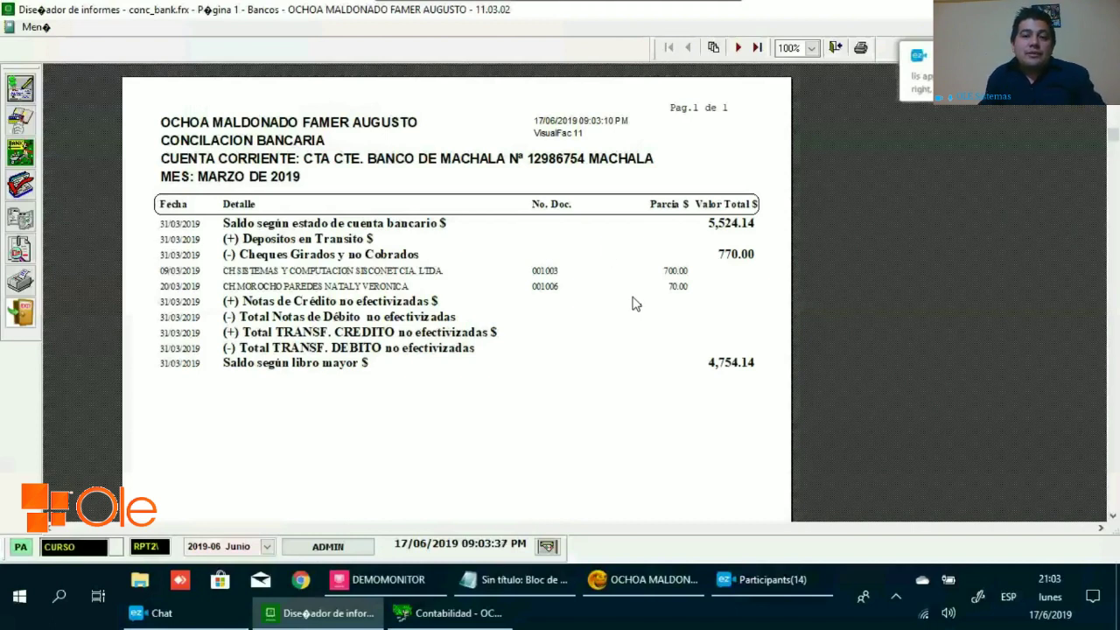
pyautogui.press('Escape')
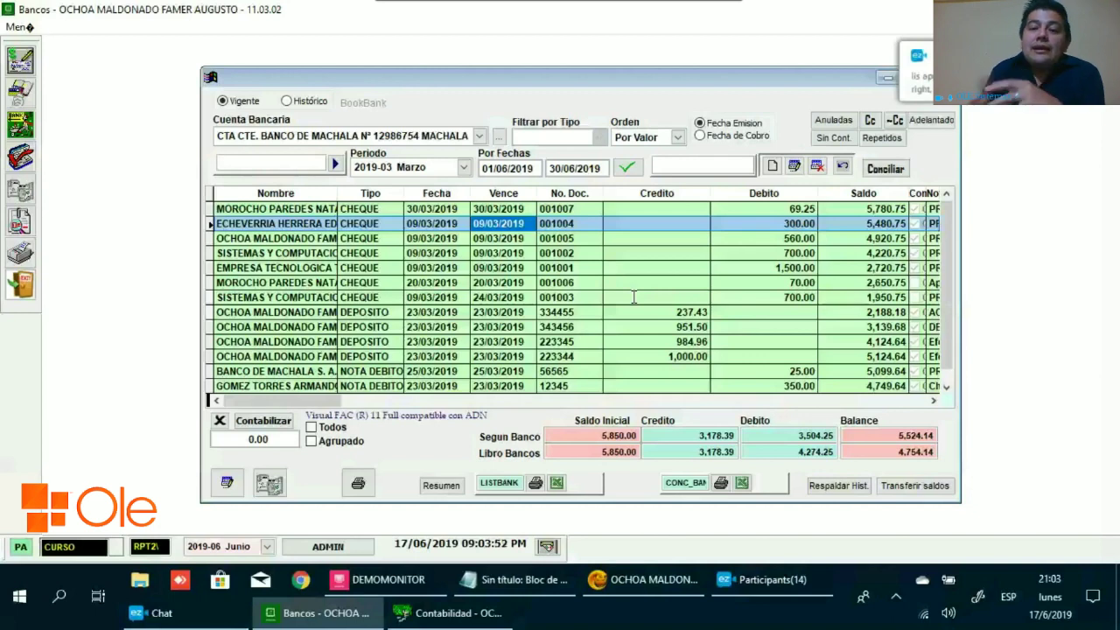
pyautogui.click(691, 238)
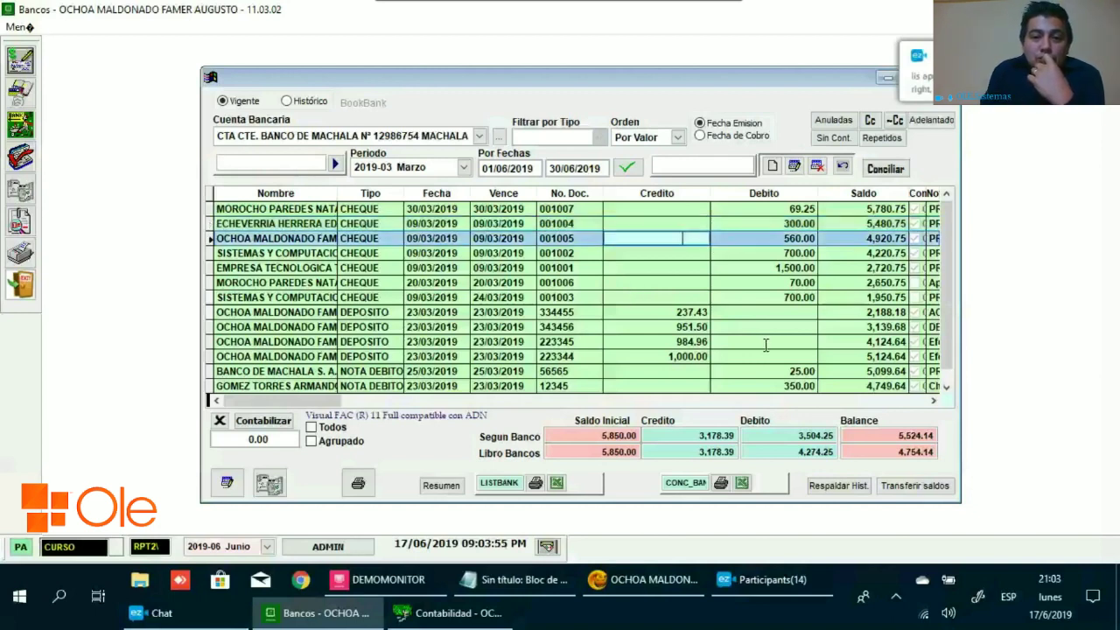
# Back up the bank account's March 2019 history with Respaldar Hist., entering the authorization password.
pyautogui.click(847, 486)
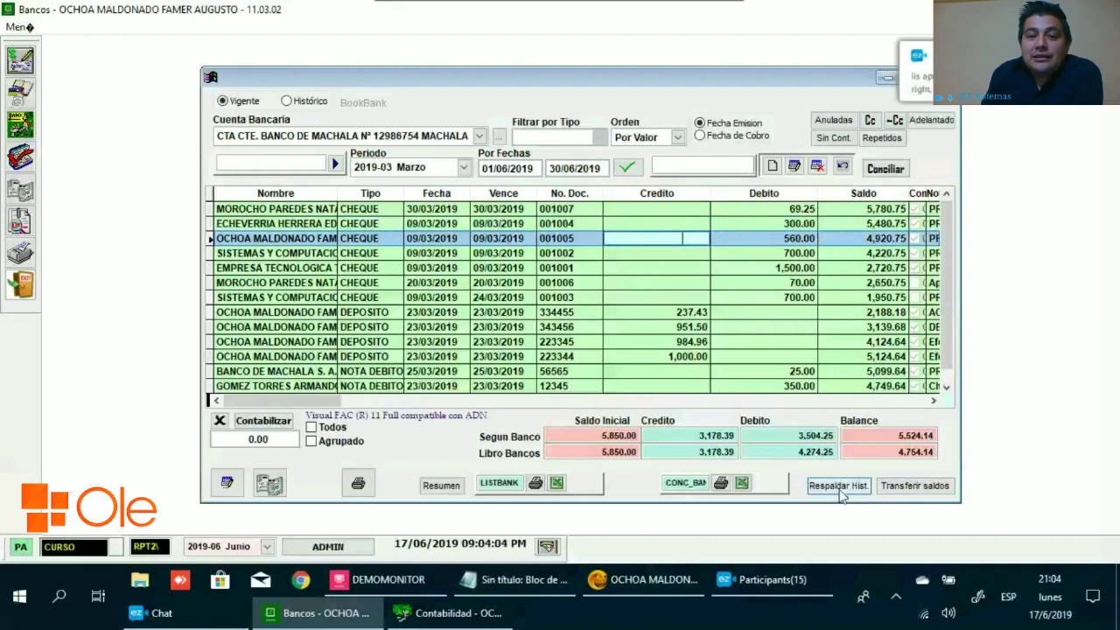
pyautogui.click(910, 495)
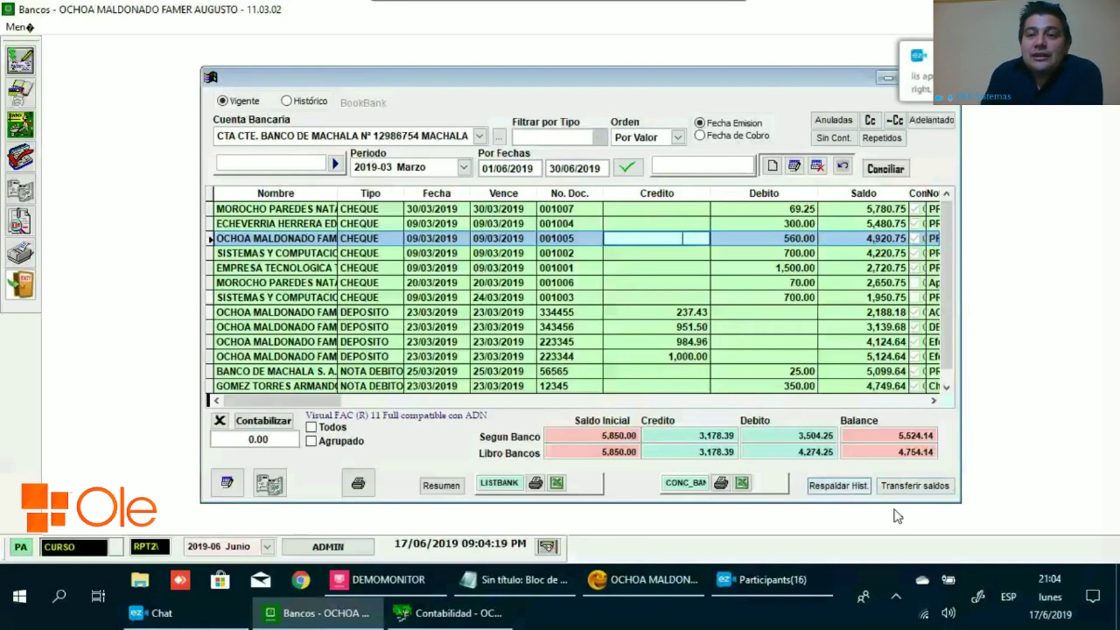
pyautogui.click(826, 490)
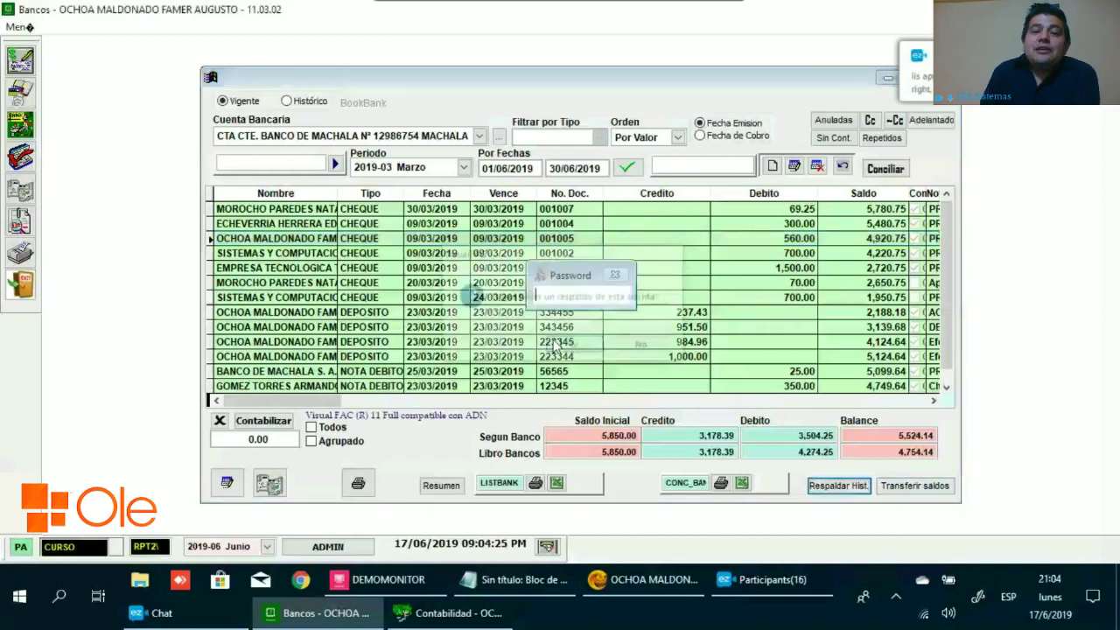
pyautogui.write('*******')
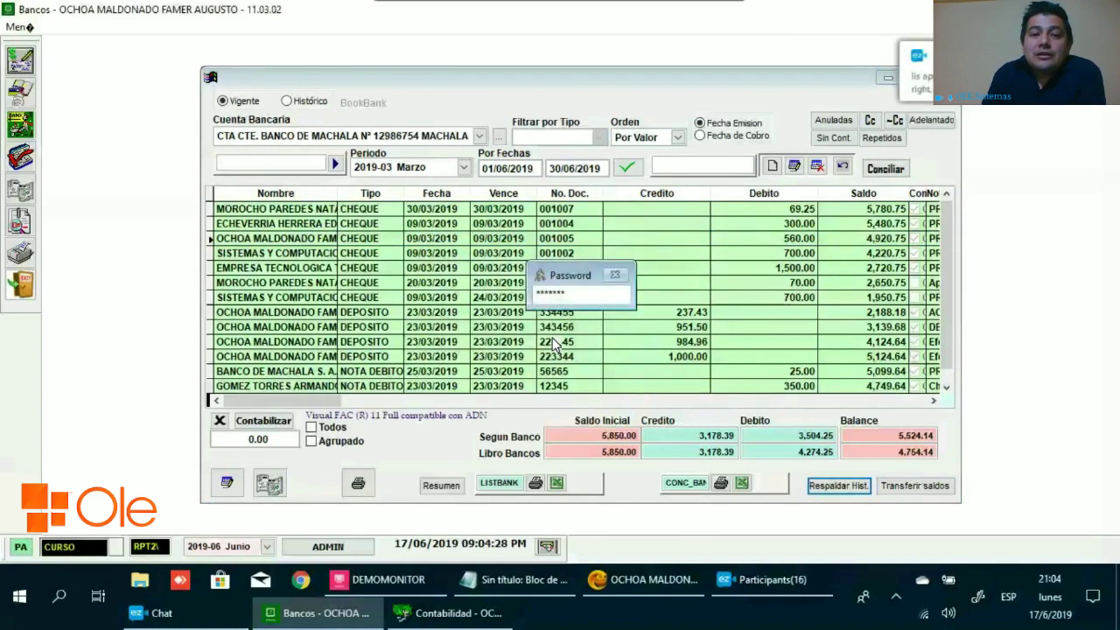
pyautogui.press('Return')
pyautogui.click(656, 347)
# Compare the Vigente and Histórico records of the March bank book and display the backed-up Histórico version.
pyautogui.click(287, 101)
pyautogui.press('Left')
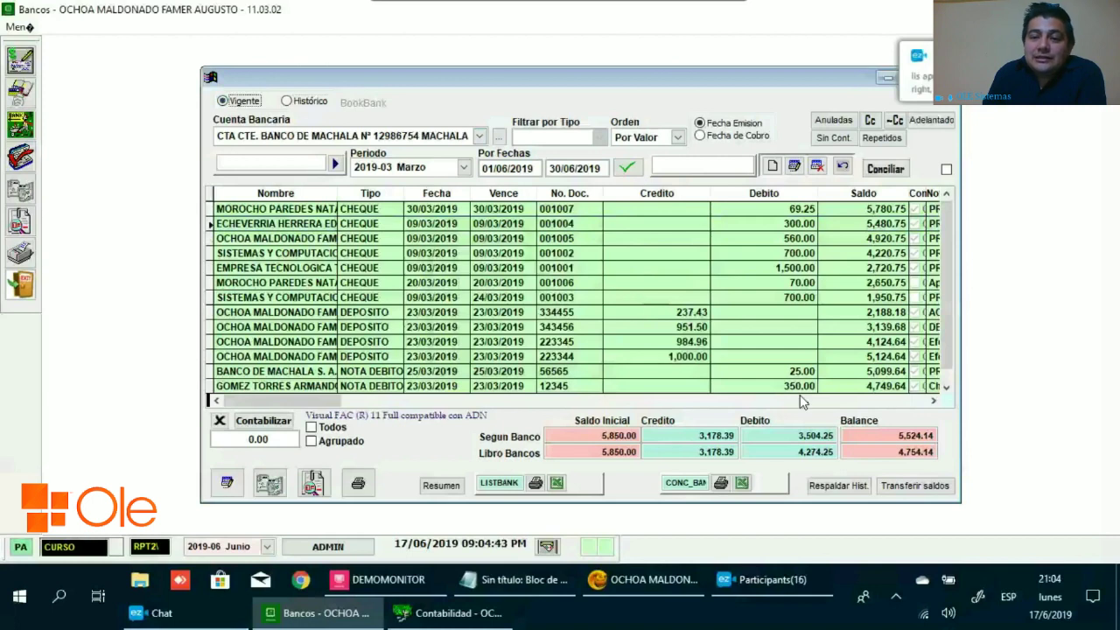
pyautogui.click(781, 341)
pyautogui.scroll(-2, 600, 289)
pyautogui.scroll(2, 600, 288)
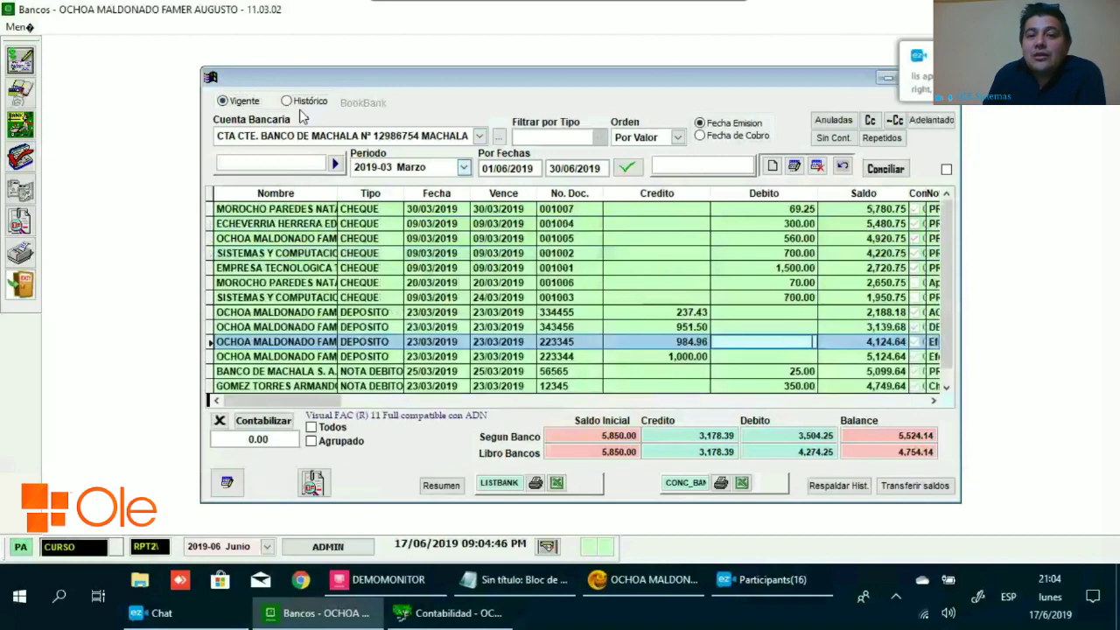
pyautogui.click(289, 101)
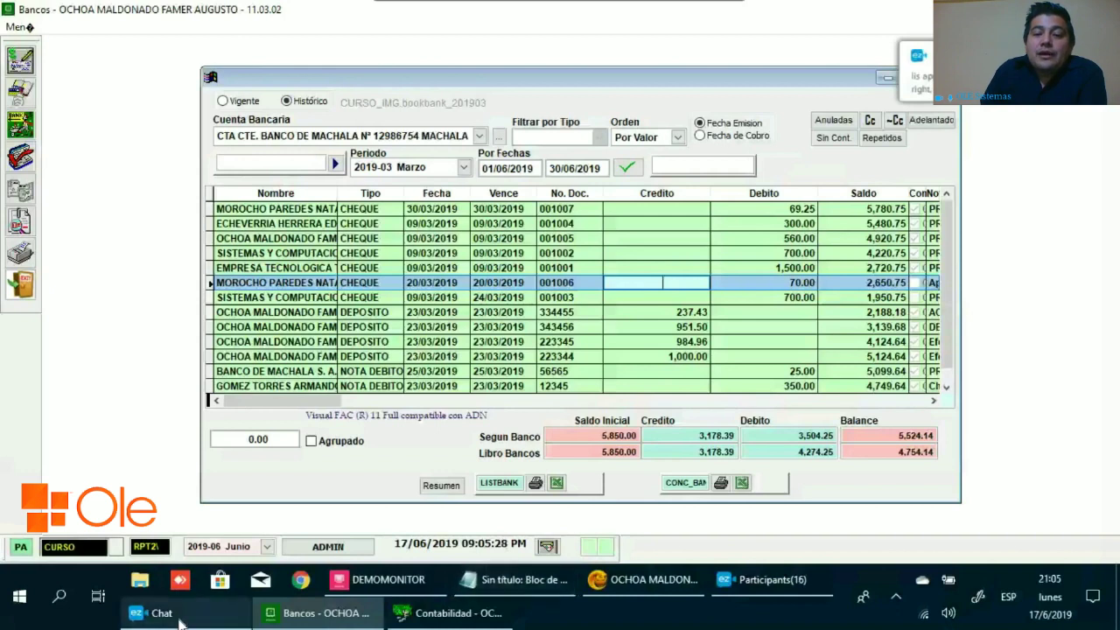
# Check the meeting's participant list, switch the bank book back to the Vigente records and review the March cheques, deposits and notes.
pyautogui.click(759, 586)
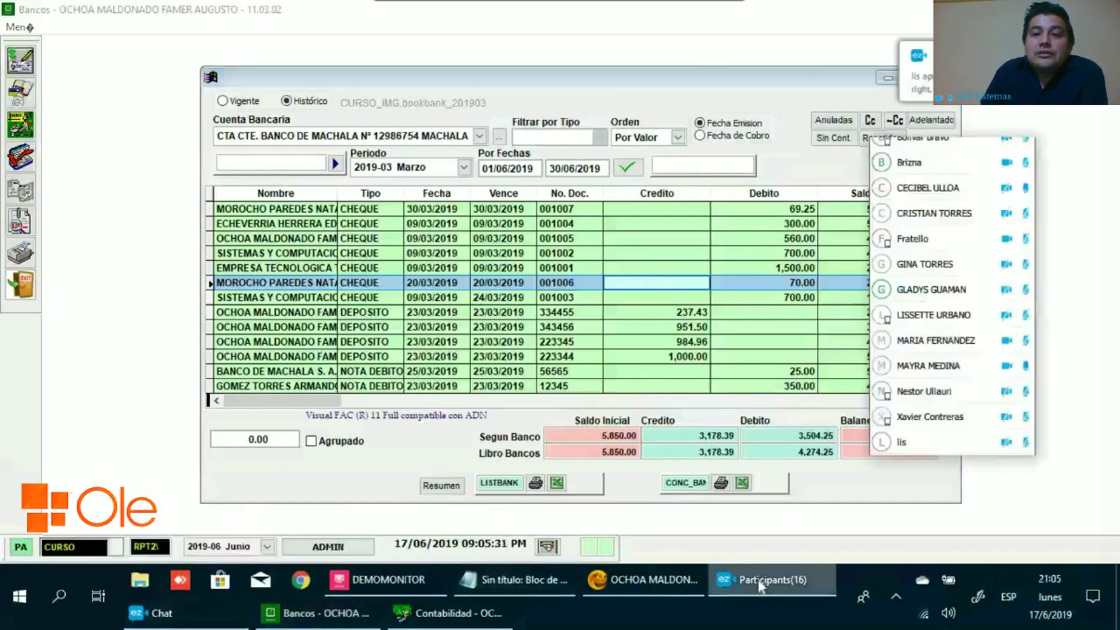
pyautogui.click(763, 267)
pyautogui.click(223, 101)
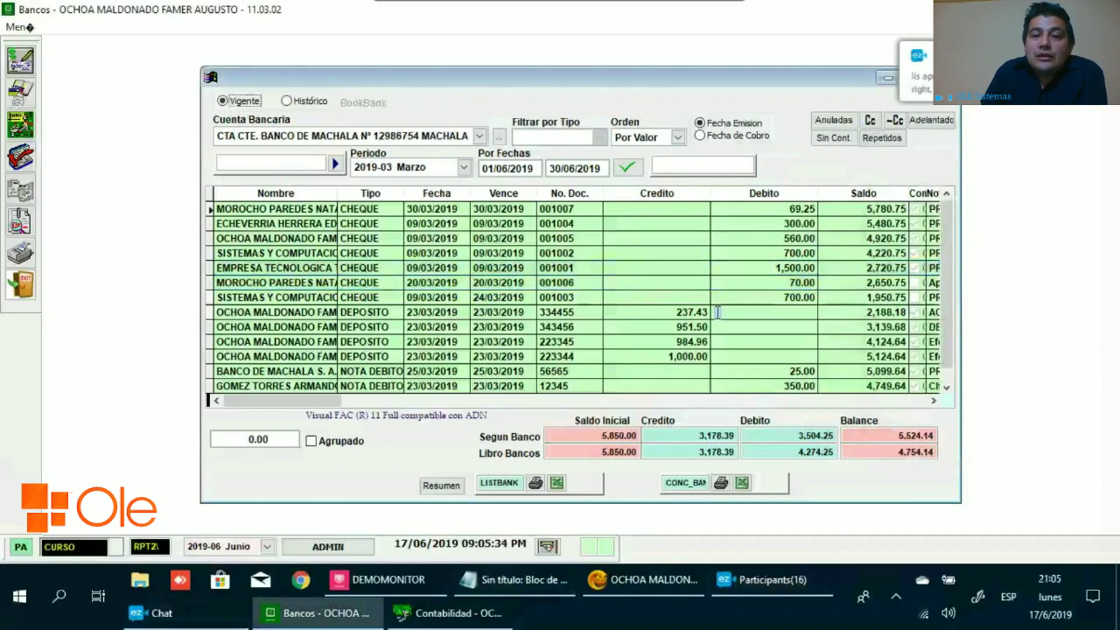
pyautogui.click(701, 312)
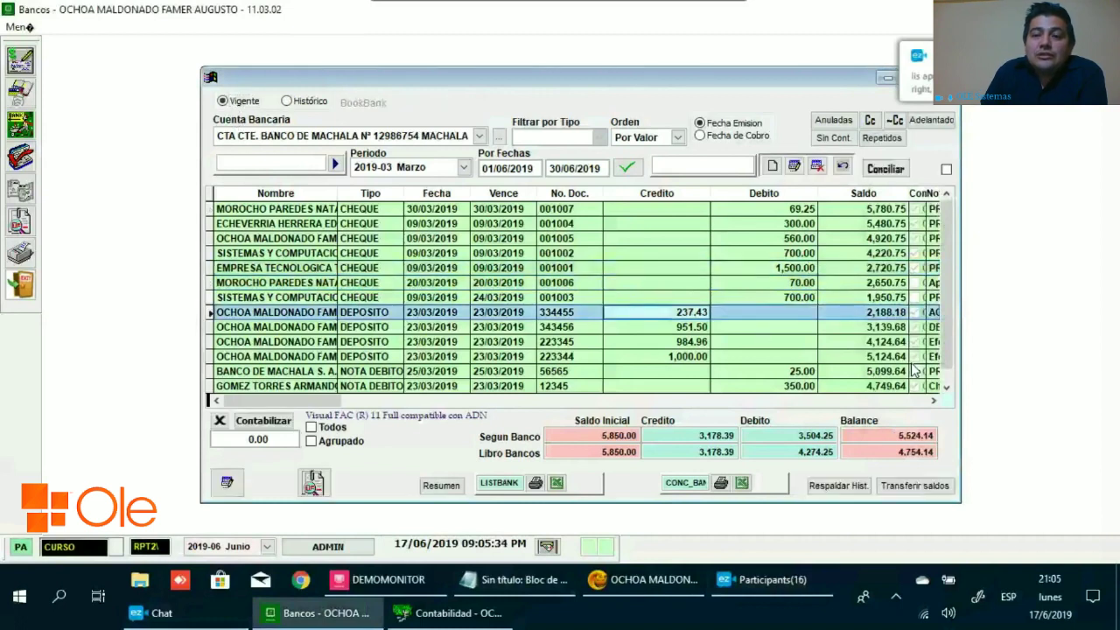
pyautogui.scroll(-3, 914, 370)
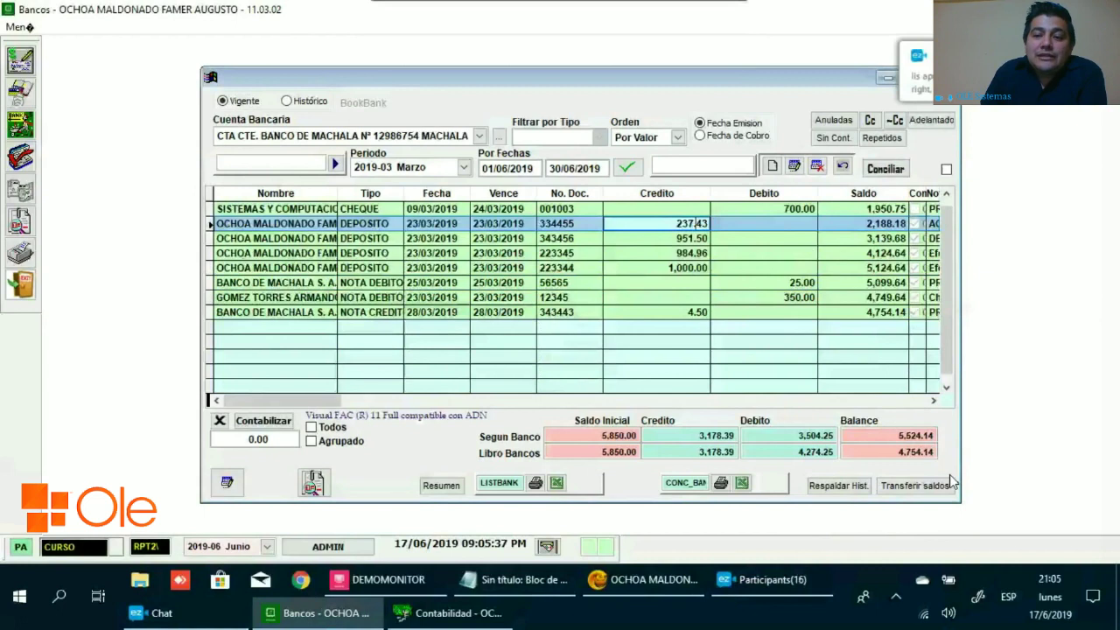
pyautogui.scroll(2, 870, 385)
pyautogui.click(744, 282)
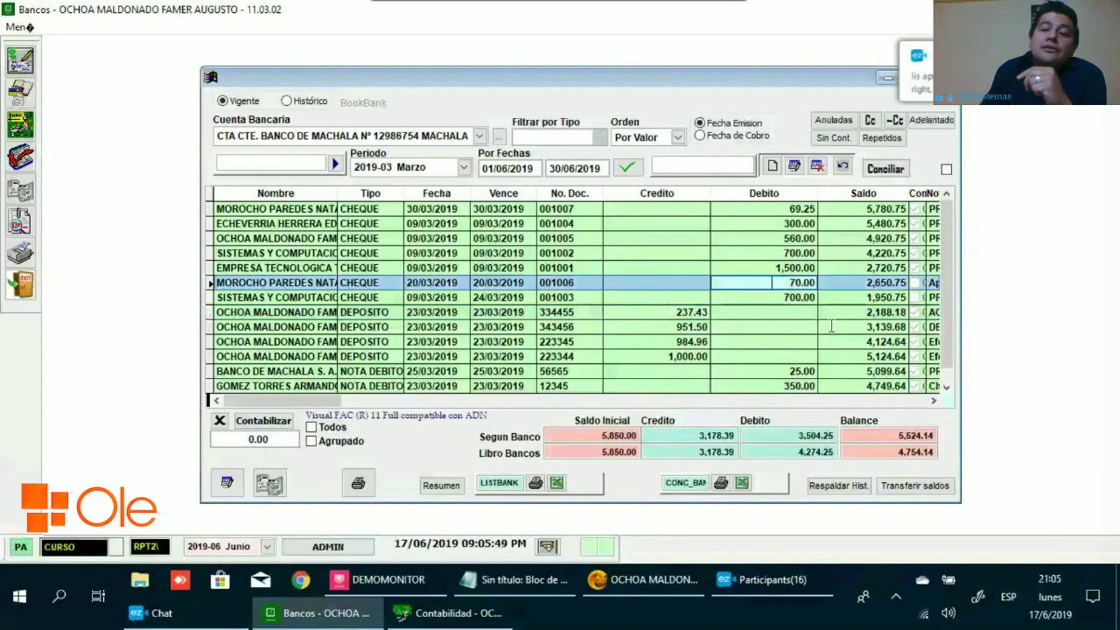
# Transfer the March balances to the following period with Transferir saldos, entering the authorization password.
pyautogui.click(933, 491)
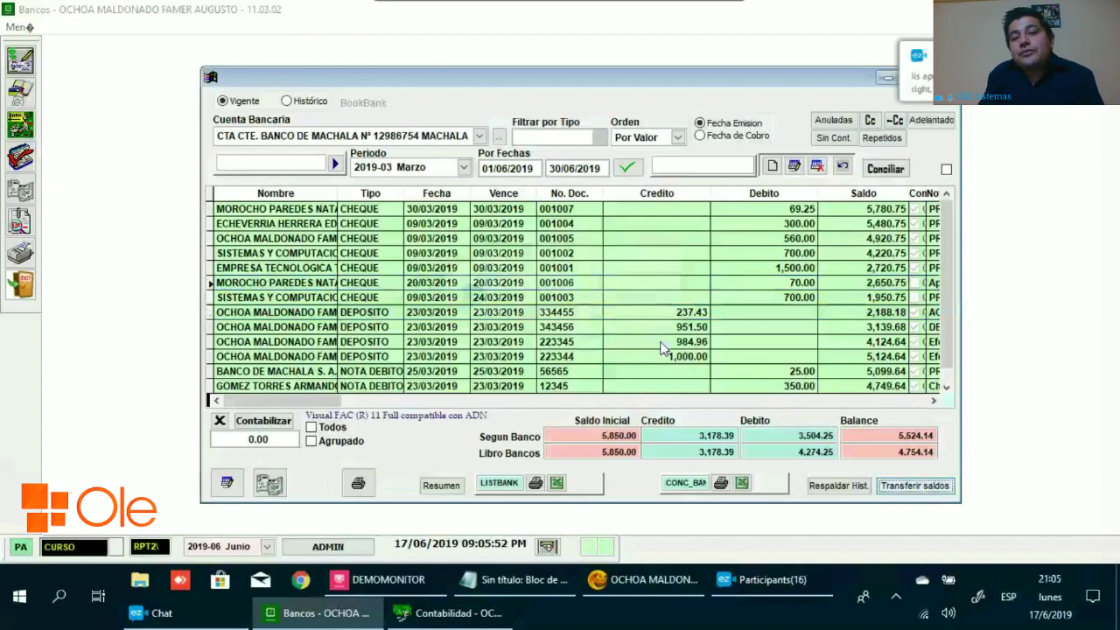
pyautogui.click(662, 347)
pyautogui.click(545, 350)
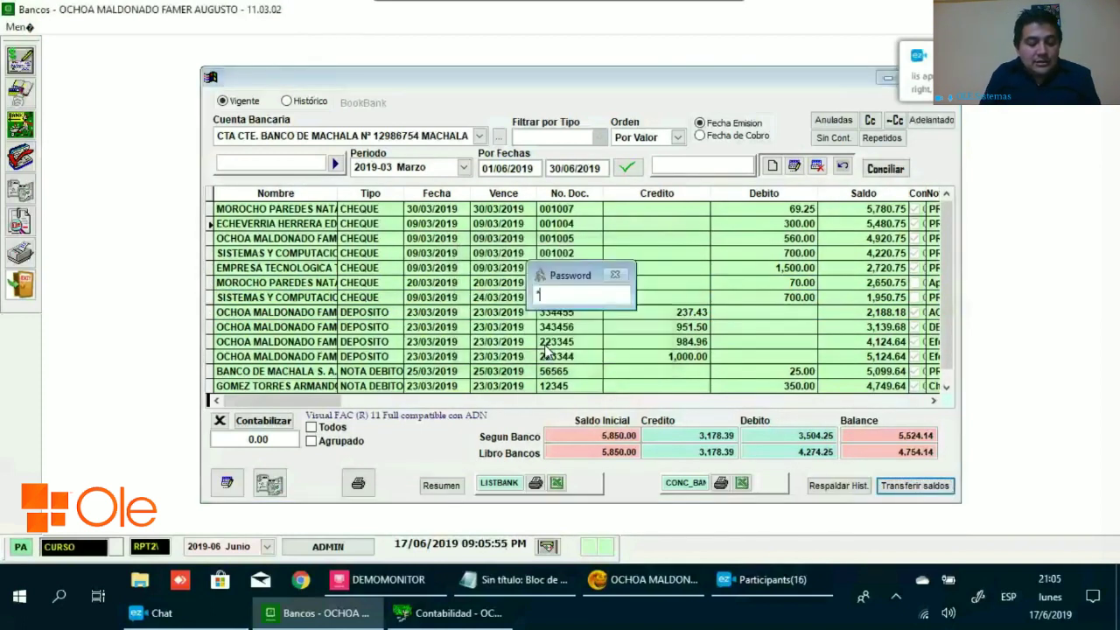
pyautogui.write('******')
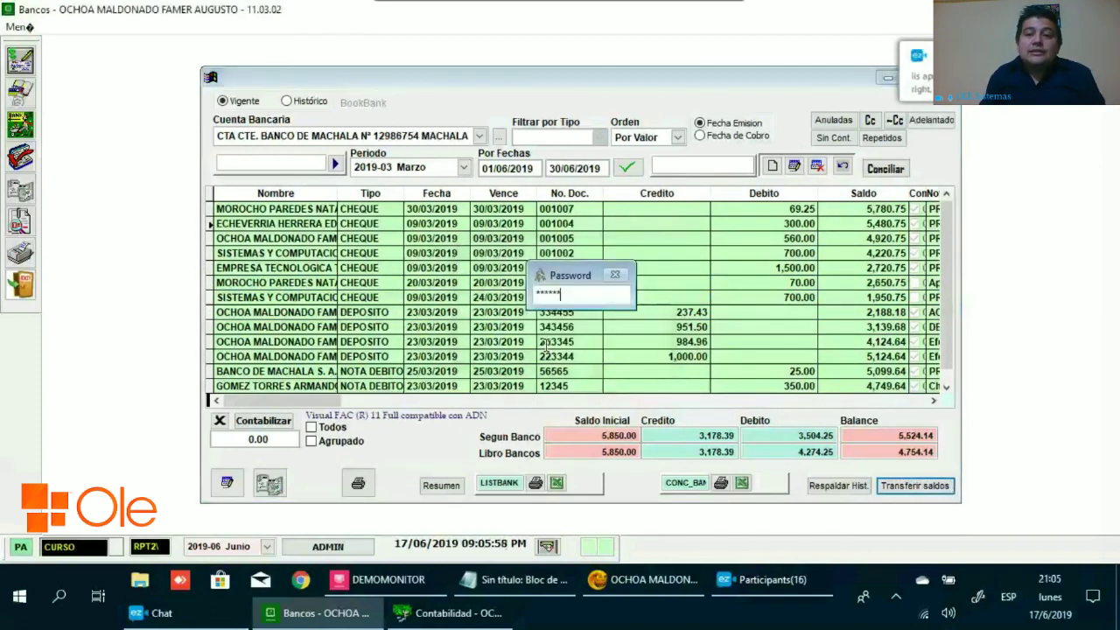
pyautogui.press('Return')
pyautogui.click(667, 272)
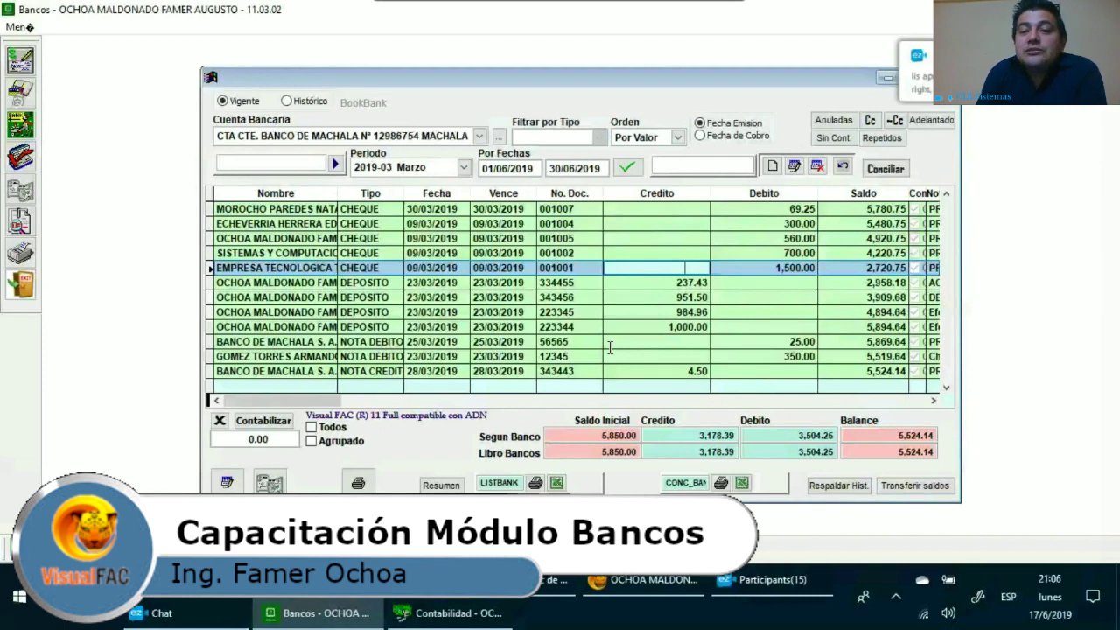
# Compare the Segun Banco and Libro Bancos closing balances of March after the transfer.
pyautogui.click(566, 238)
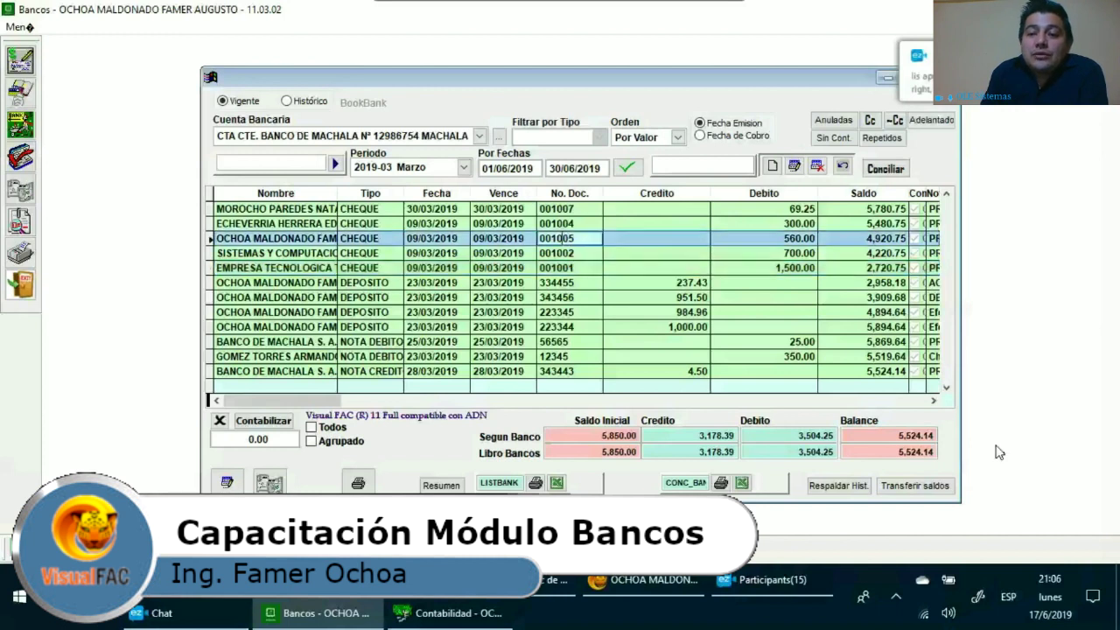
pyautogui.click(904, 448)
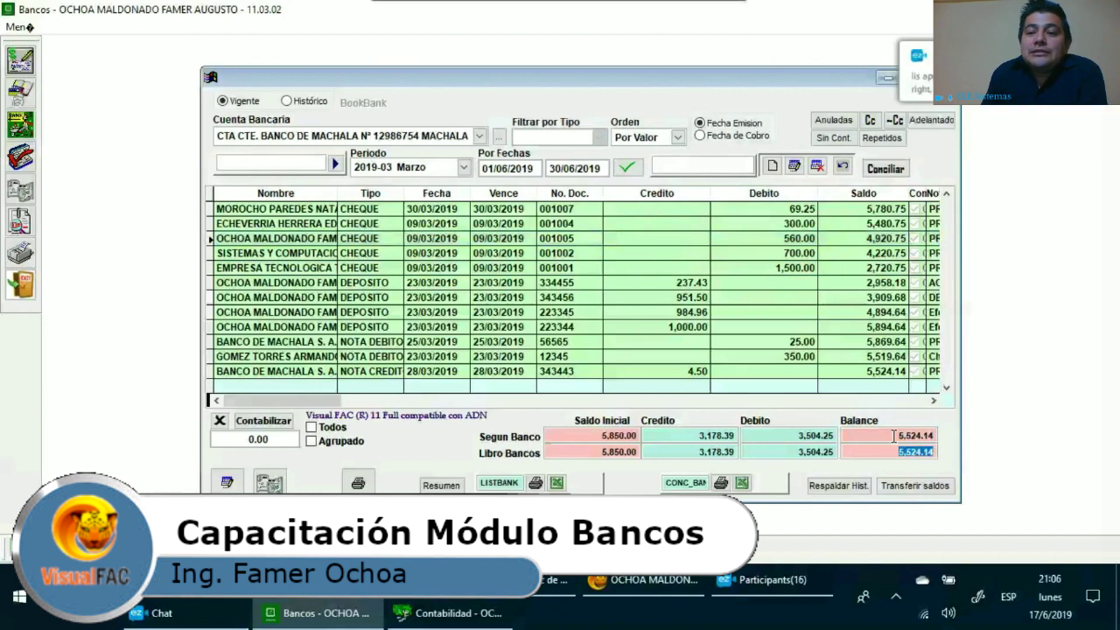
pyautogui.click(893, 435)
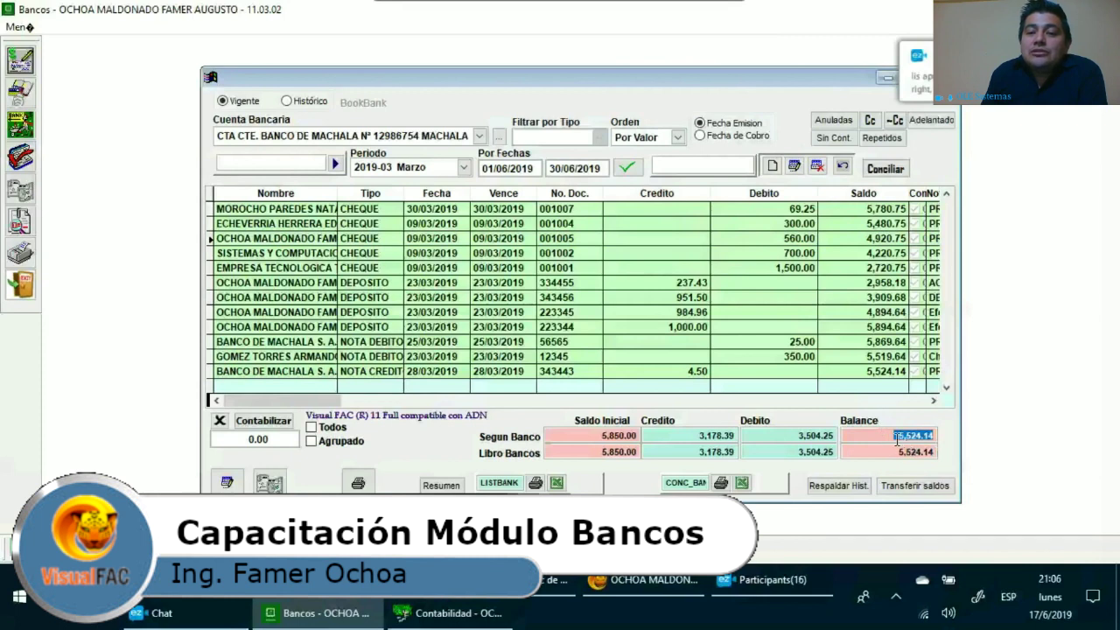
pyautogui.press('Tab')
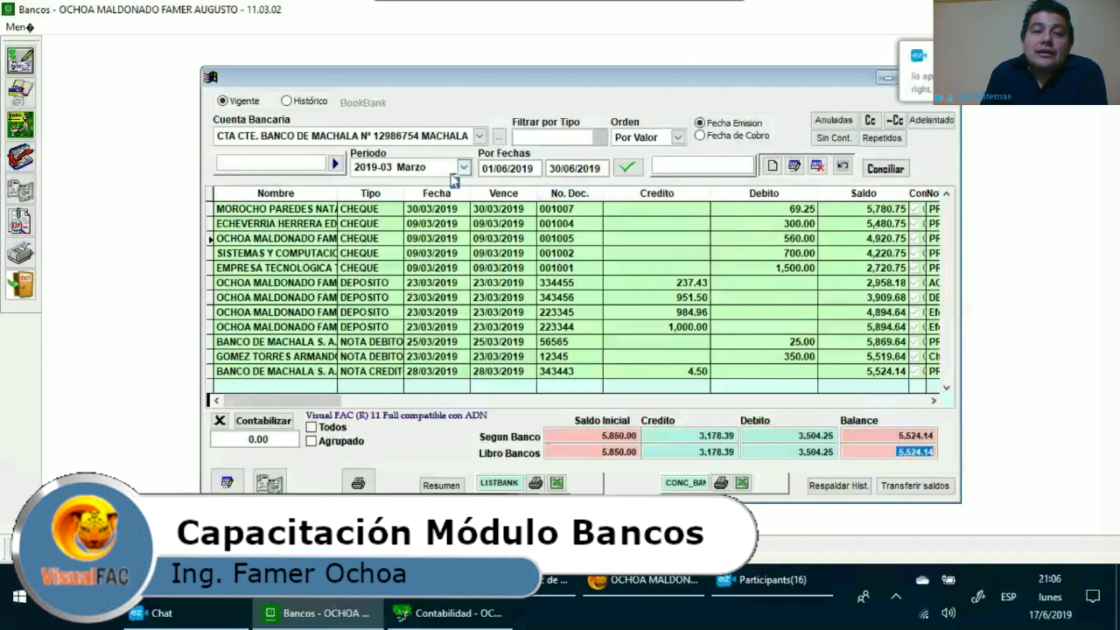
# Set the bank book's period to 2019-04 Abril and examine the issue dates of the carried-over cheques.
pyautogui.click(452, 174)
pyautogui.click(398, 194)
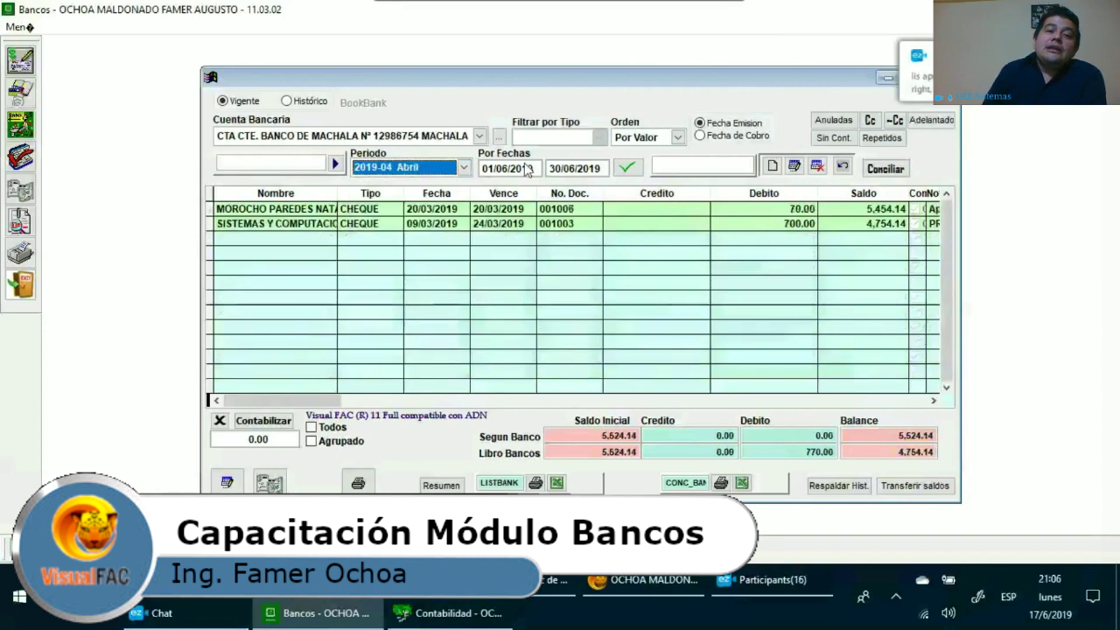
pyautogui.click(423, 185)
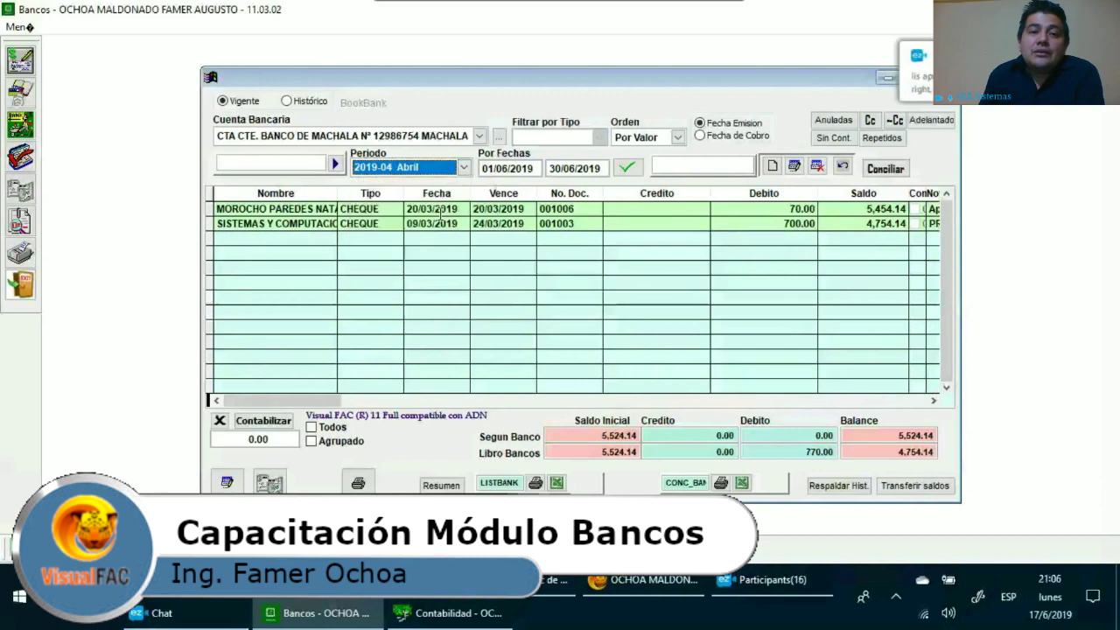
pyautogui.click(437, 210)
pyautogui.click(432, 223)
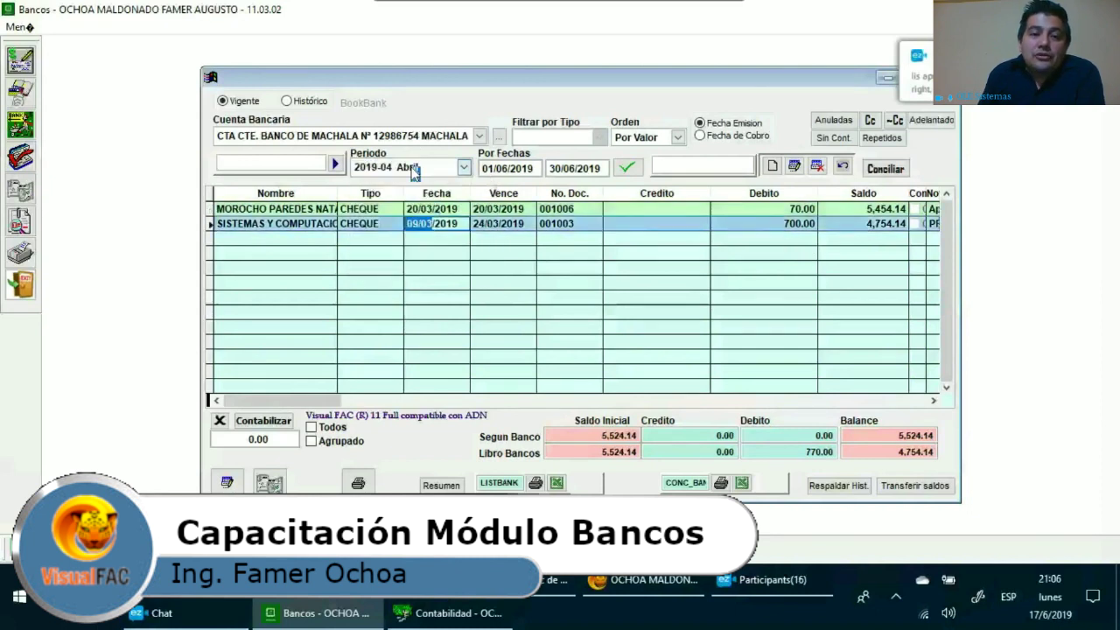
pyautogui.click(414, 168)
pyautogui.click(467, 185)
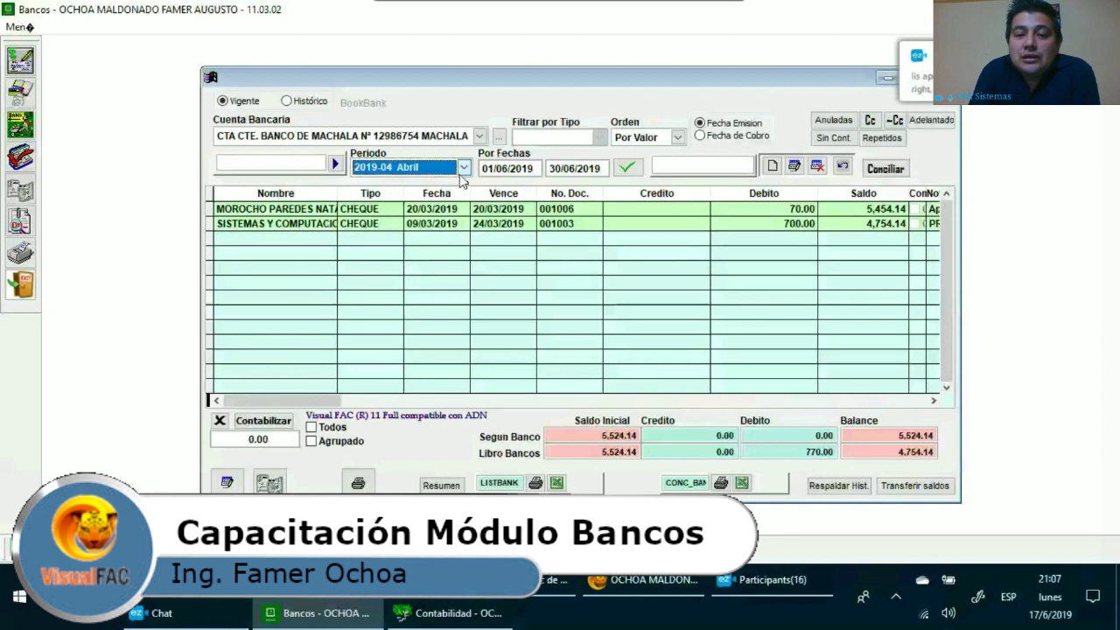
# Mute a participant with an open microphone in the meeting's participant list and return to the bank book.
pyautogui.click(772, 582)
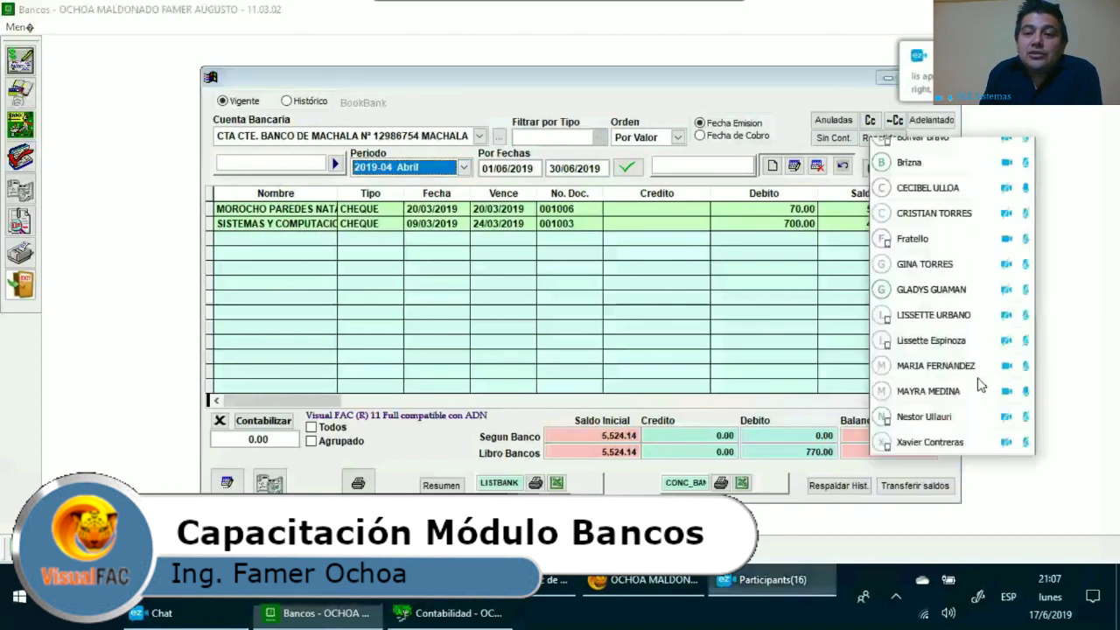
pyautogui.click(1027, 398)
pyautogui.click(588, 251)
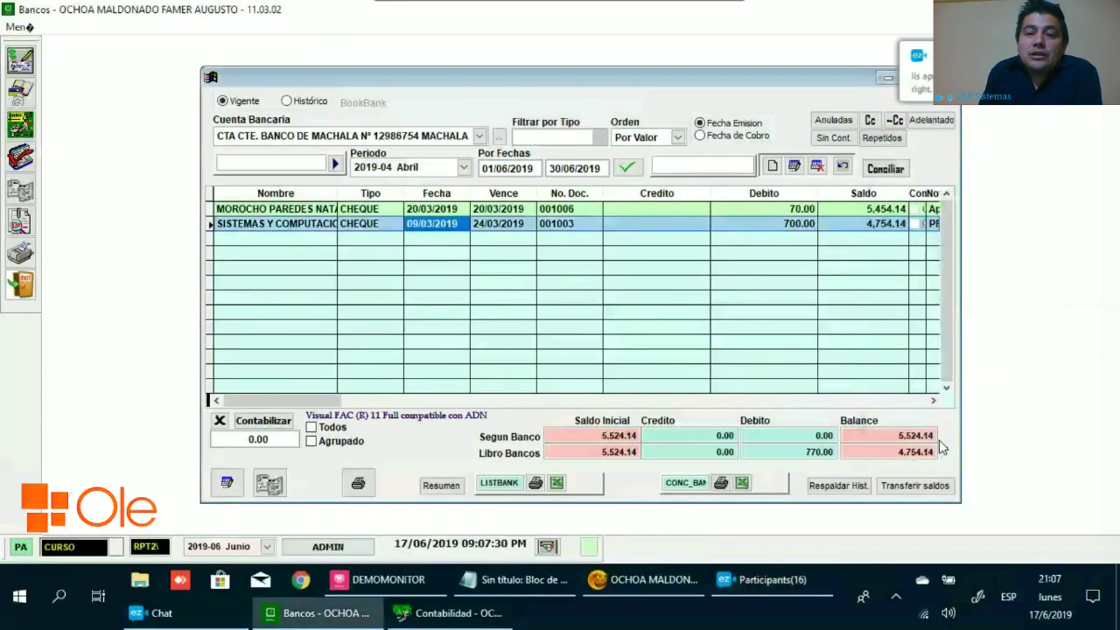
# Compare the Segun Banco and Libro Bancos balances of April and examine the pending cheques that explain the difference.
pyautogui.click(931, 451)
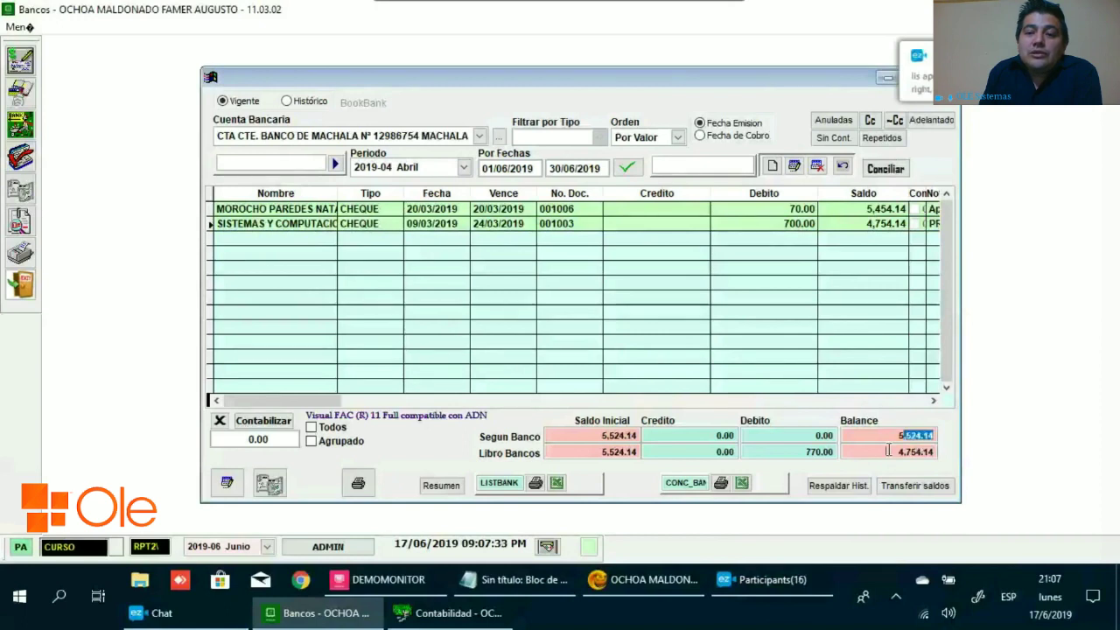
pyautogui.hotkey('shift', 'End')
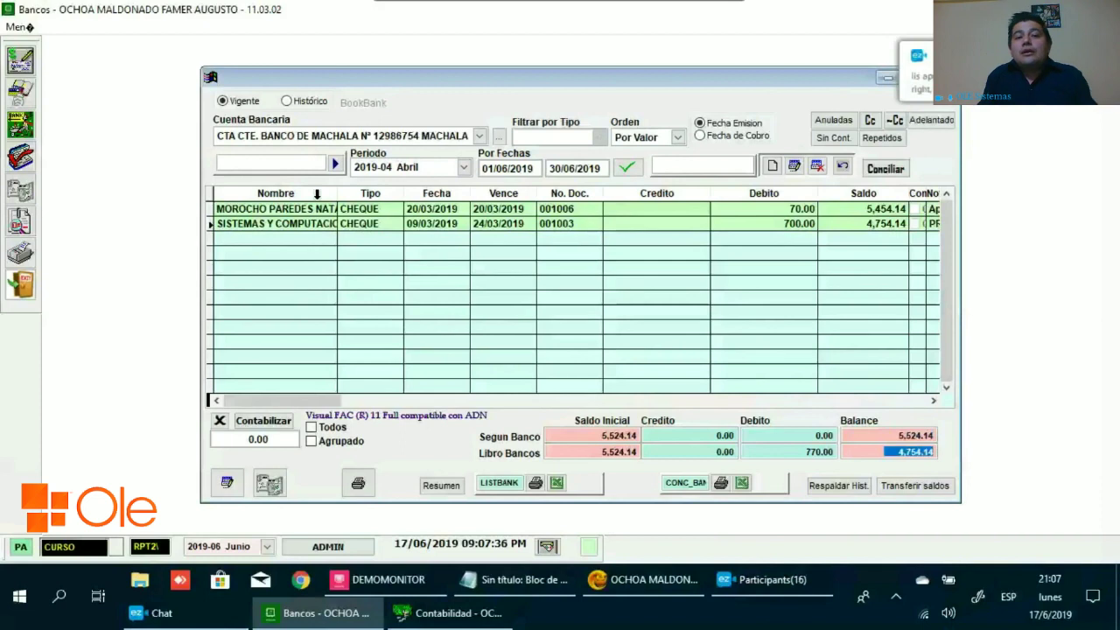
pyautogui.click(365, 209)
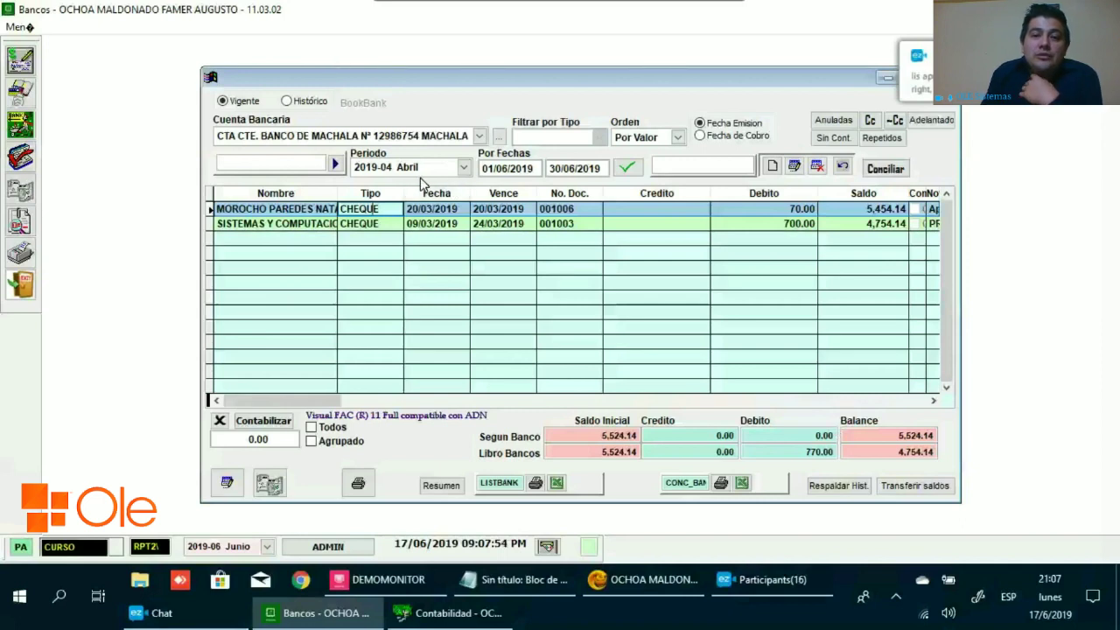
pyautogui.click(462, 167)
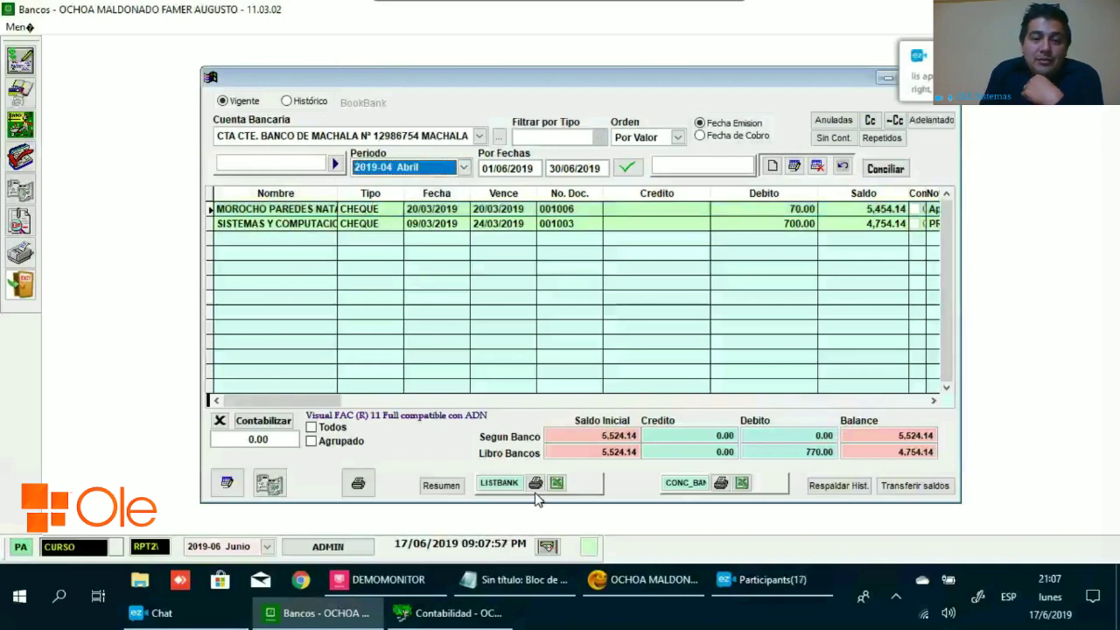
# Check the meeting chat for questions and mute the participants with open microphones in the participant list.
pyautogui.click(192, 615)
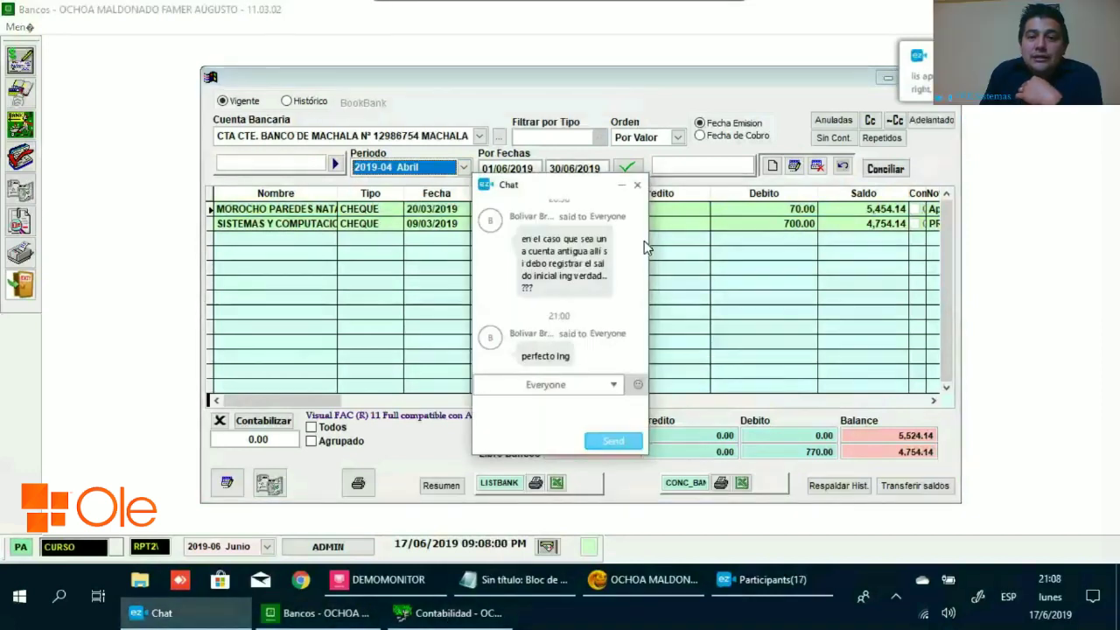
pyautogui.click(622, 186)
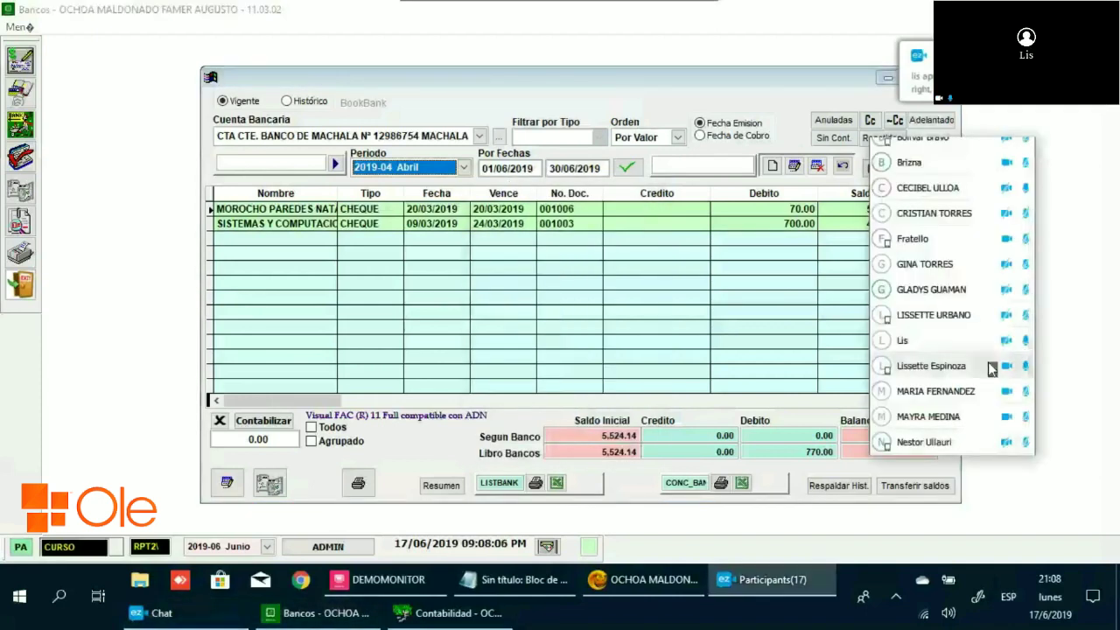
pyautogui.rightClick(982, 359)
pyautogui.click(1025, 352)
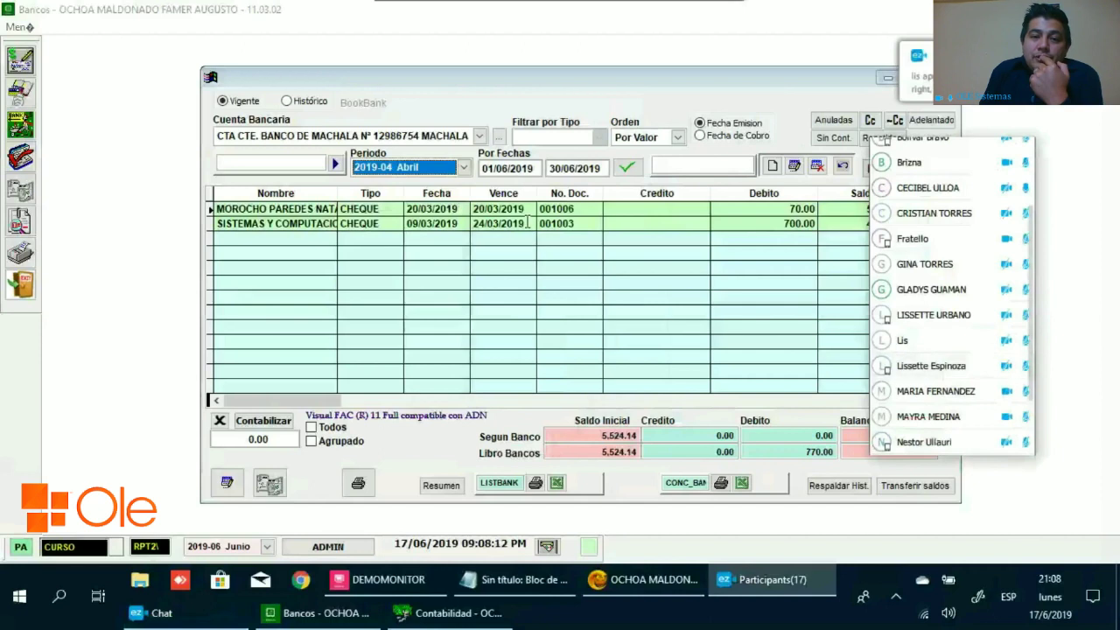
pyautogui.click(582, 271)
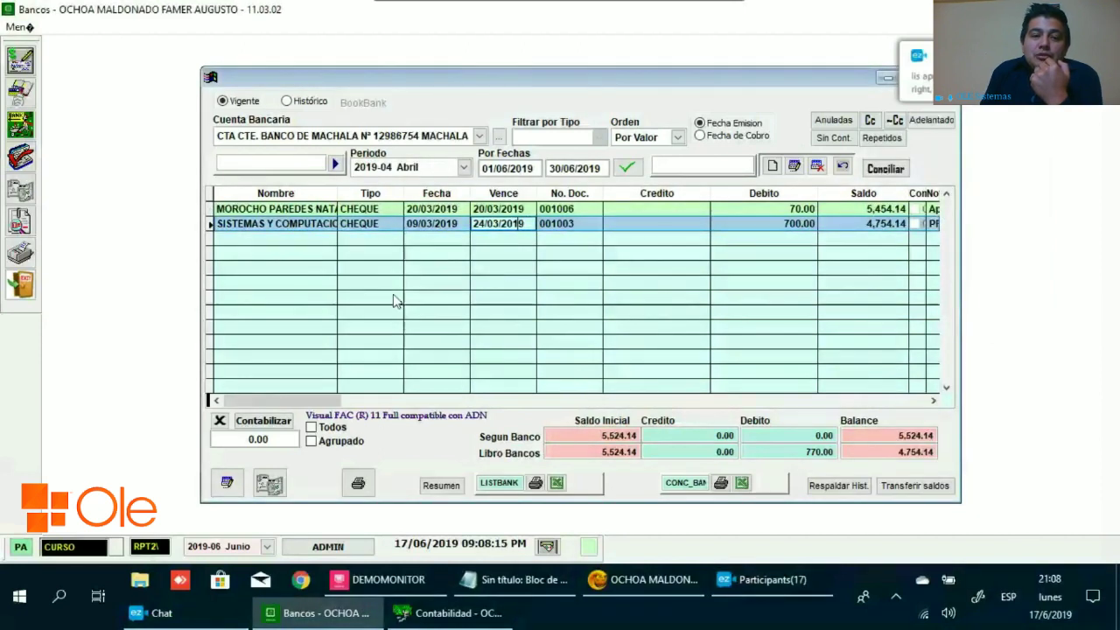
pyautogui.click(153, 612)
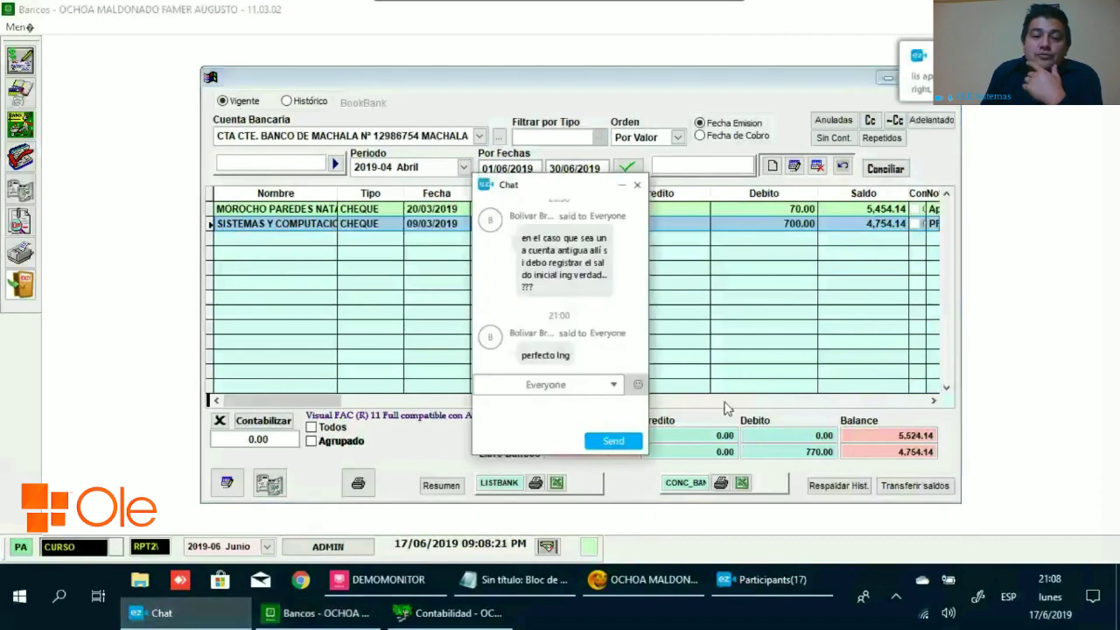
# Check the participant list for open microphones and minimize the meeting chat.
pyautogui.click(807, 594)
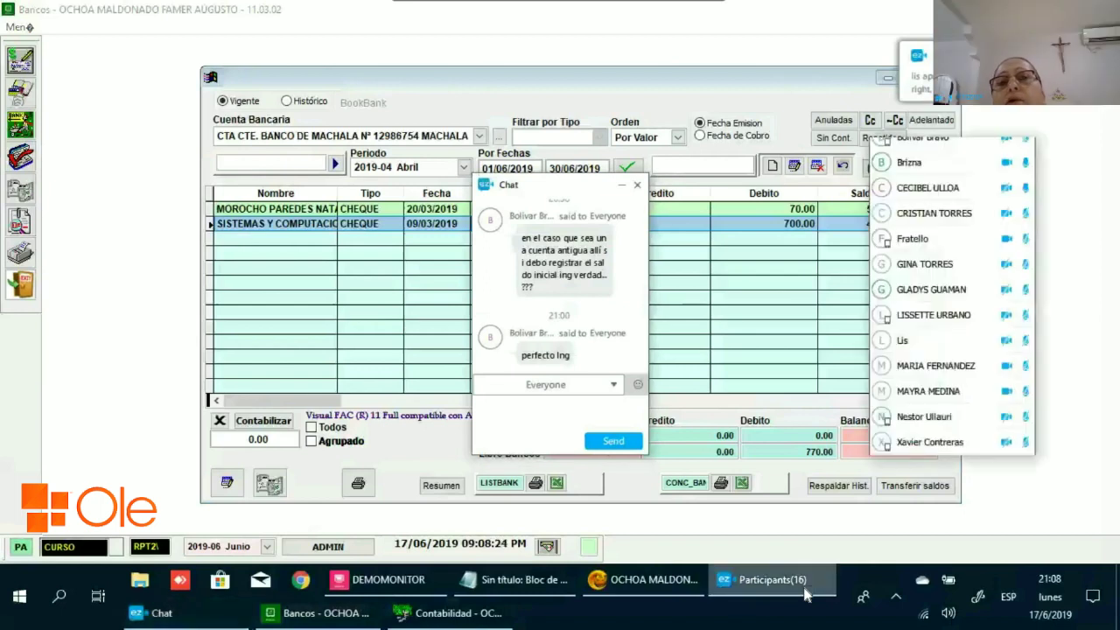
pyautogui.click(621, 364)
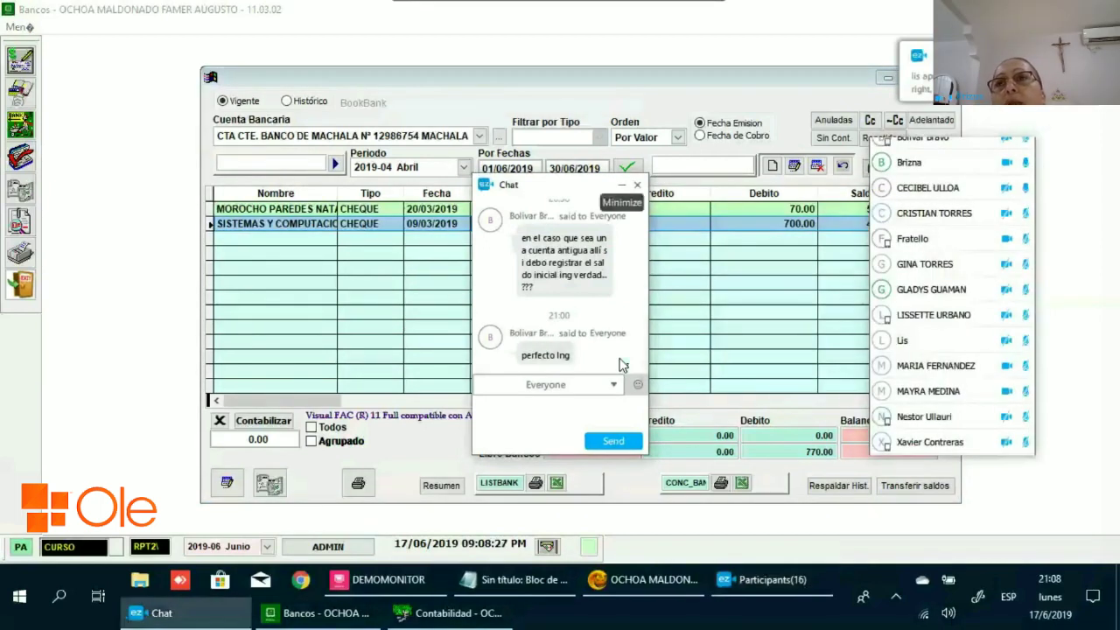
pyautogui.click(622, 184)
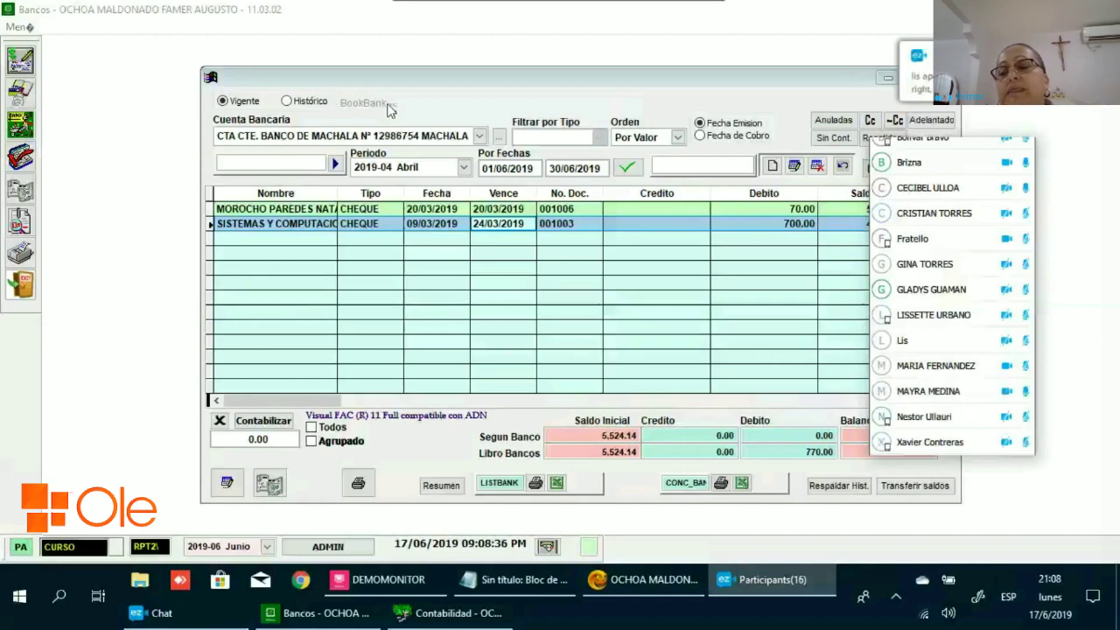
# Show the Histórico records for 2019-03 Marzo, examine the backed-up movements and return to the Vigente records.
pyautogui.click(338, 103)
pyautogui.click(464, 168)
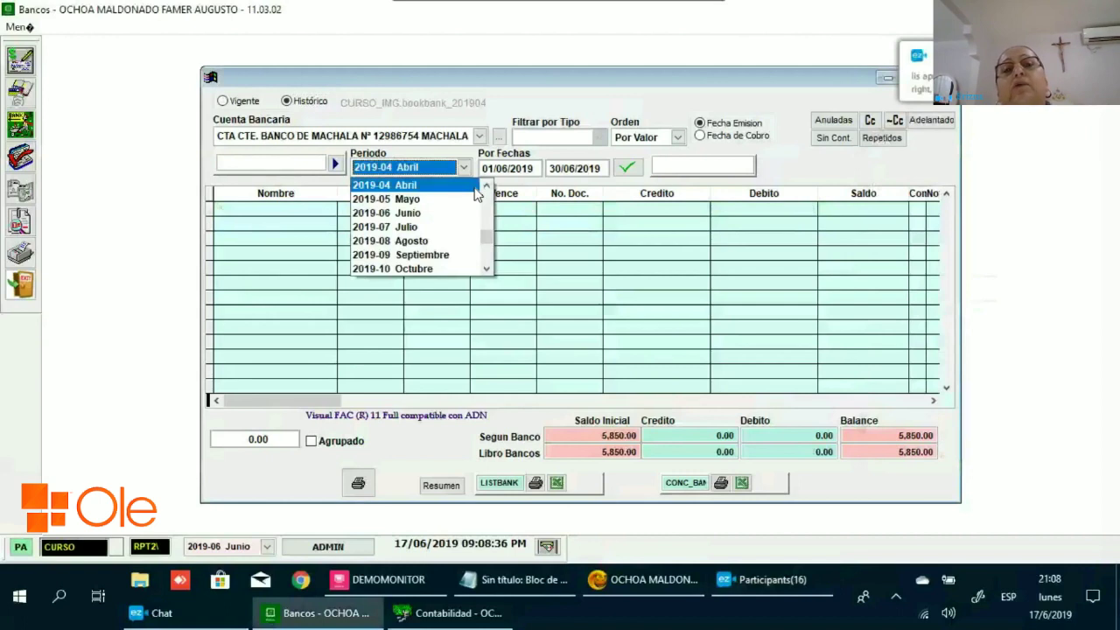
pyautogui.click(450, 187)
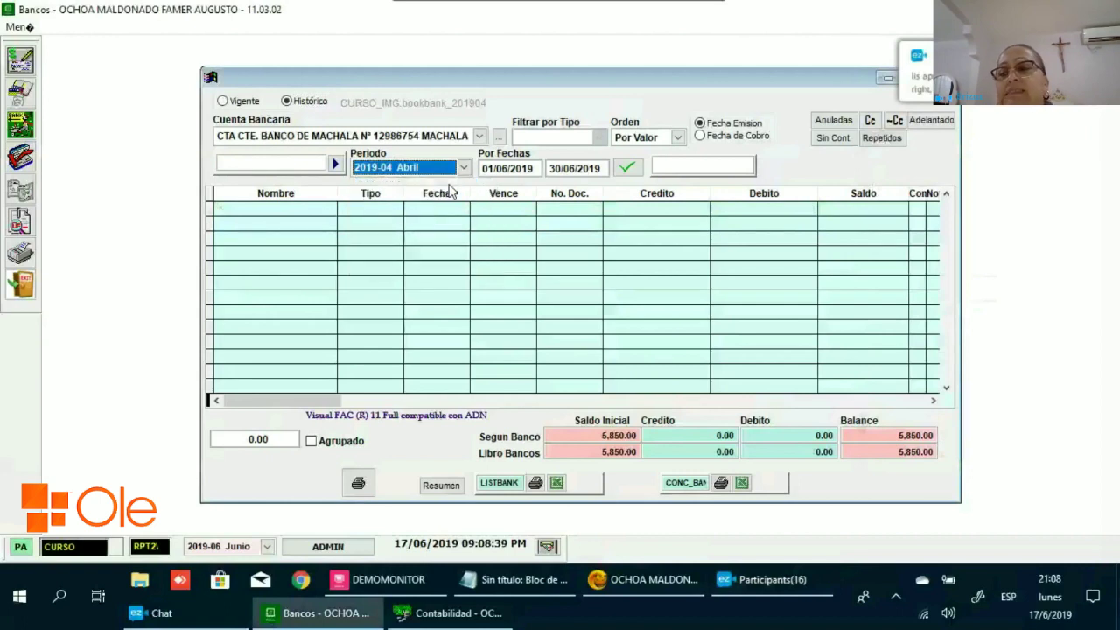
pyautogui.press('Up')
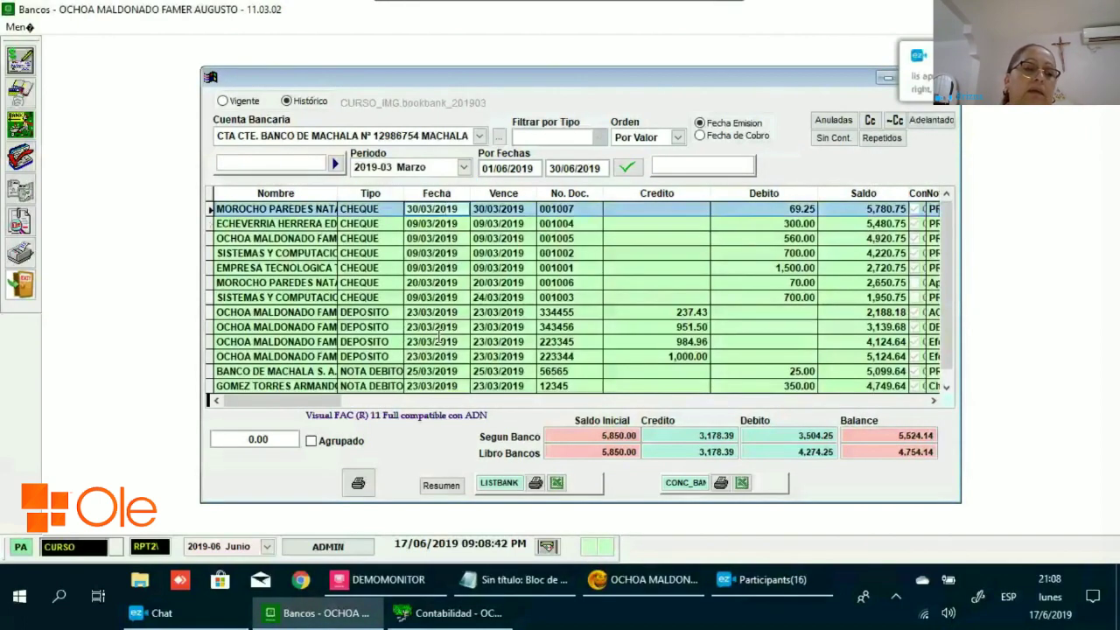
pyautogui.scroll(-1, 435, 339)
pyautogui.scroll(1, 436, 340)
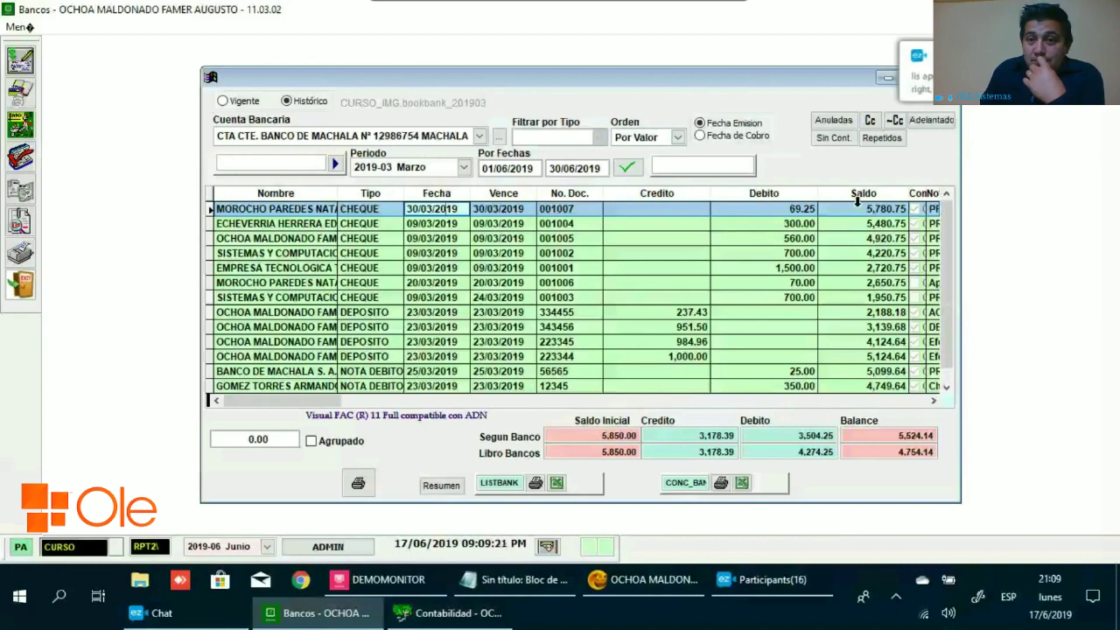
pyautogui.click(223, 101)
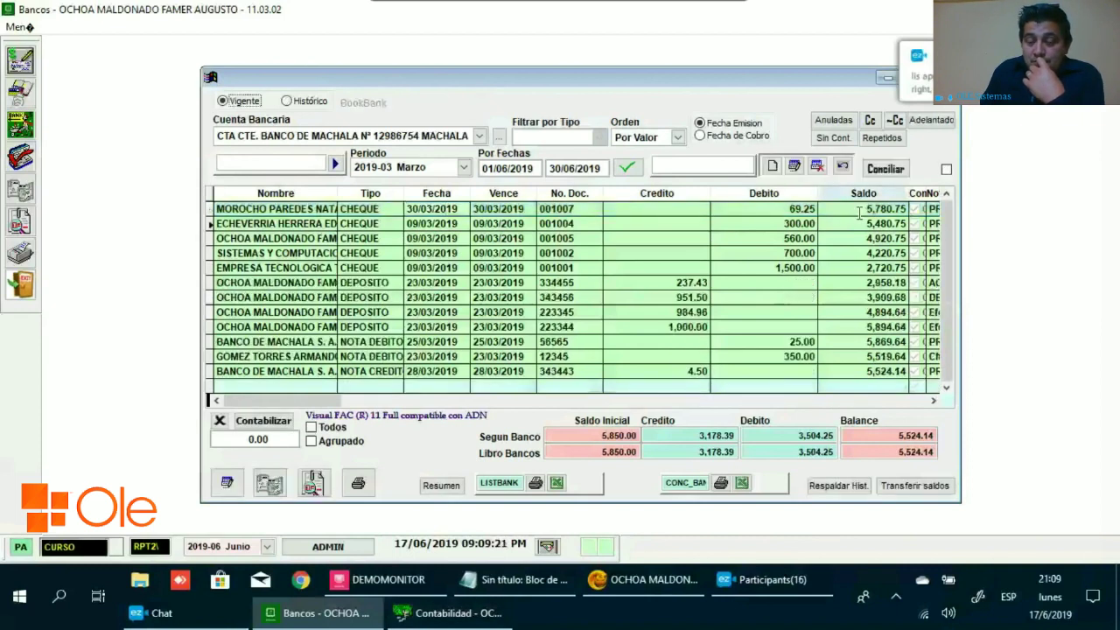
# Review the microphone states in the participant list and check the meeting chat for new messages.
pyautogui.click(746, 588)
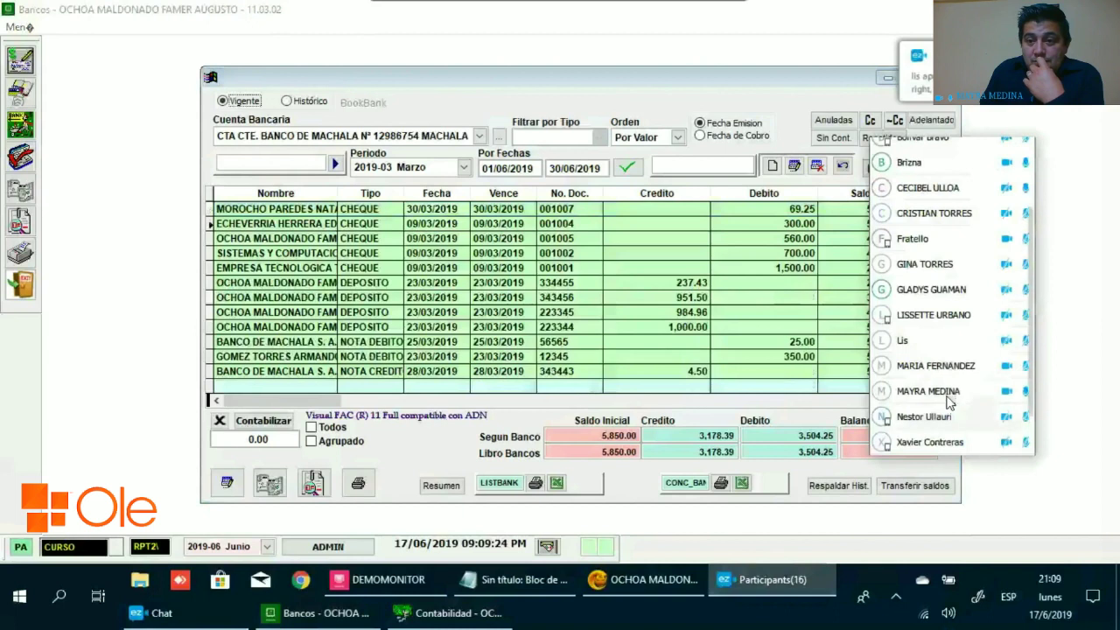
pyautogui.scroll(-1, 1001, 418)
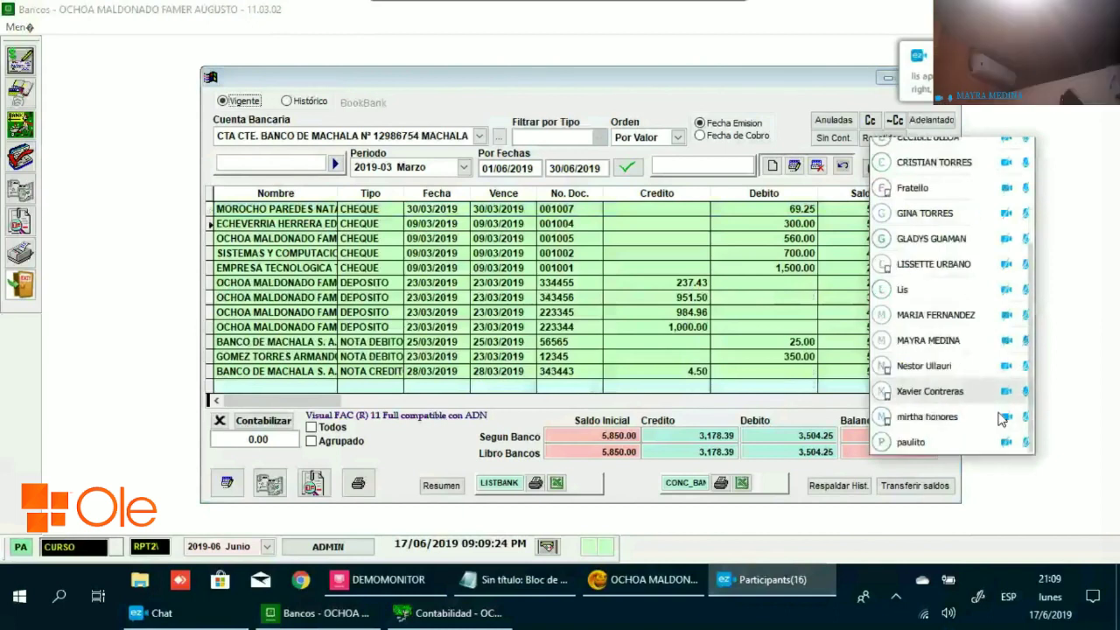
pyautogui.click(150, 612)
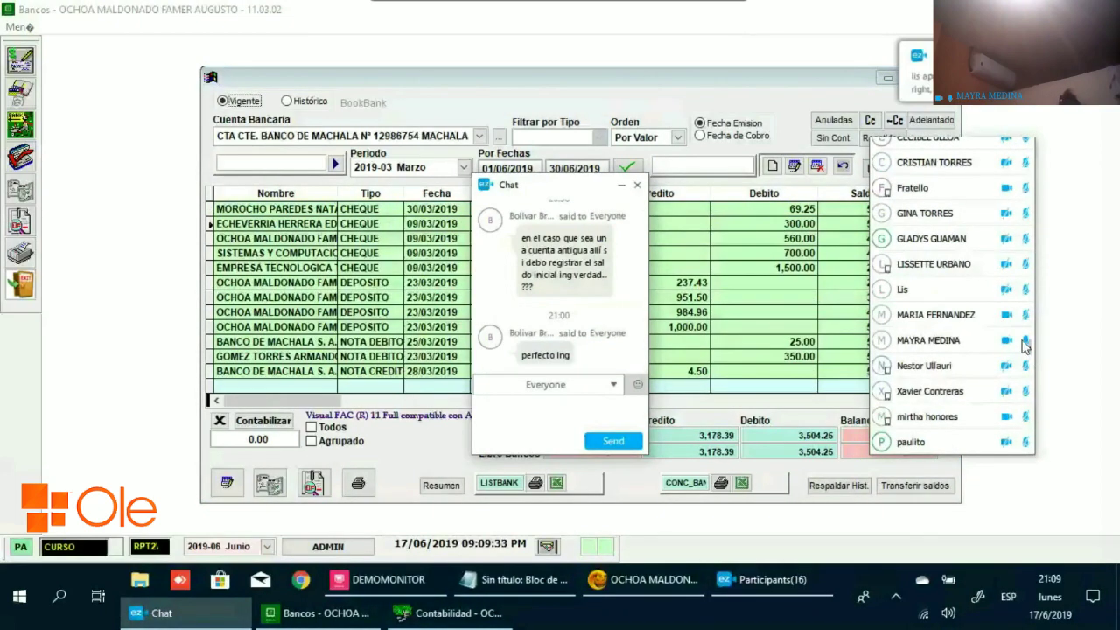
pyautogui.click(621, 187)
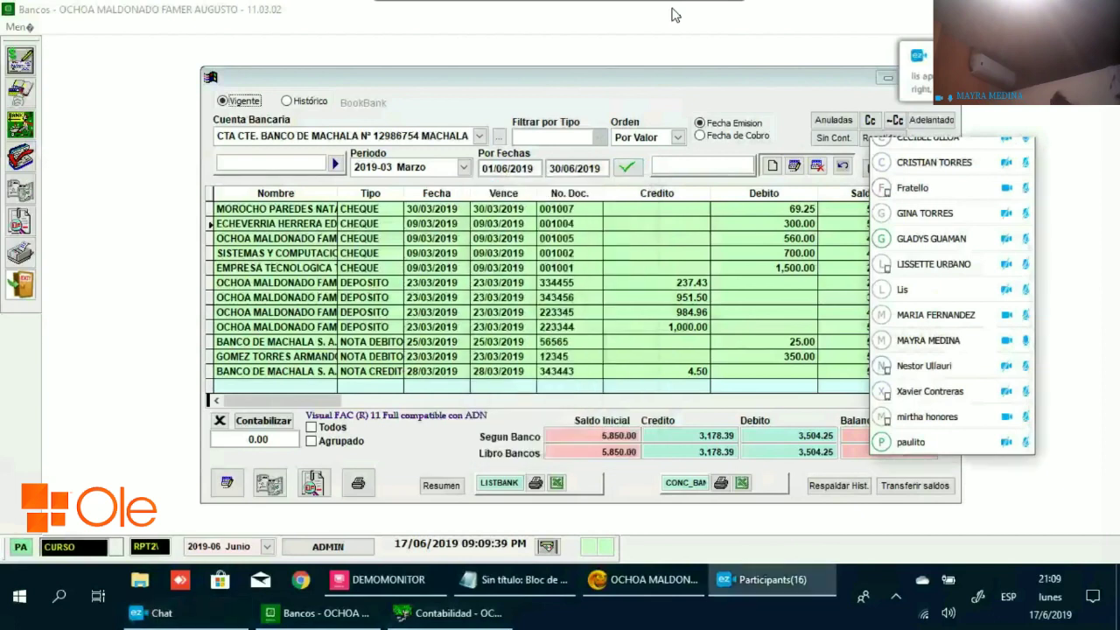
# Return to the bank book and look through its Vigente movements for 2019-03 Marzo.
pyautogui.click(634, 297)
pyautogui.scroll(-3, 652, 340)
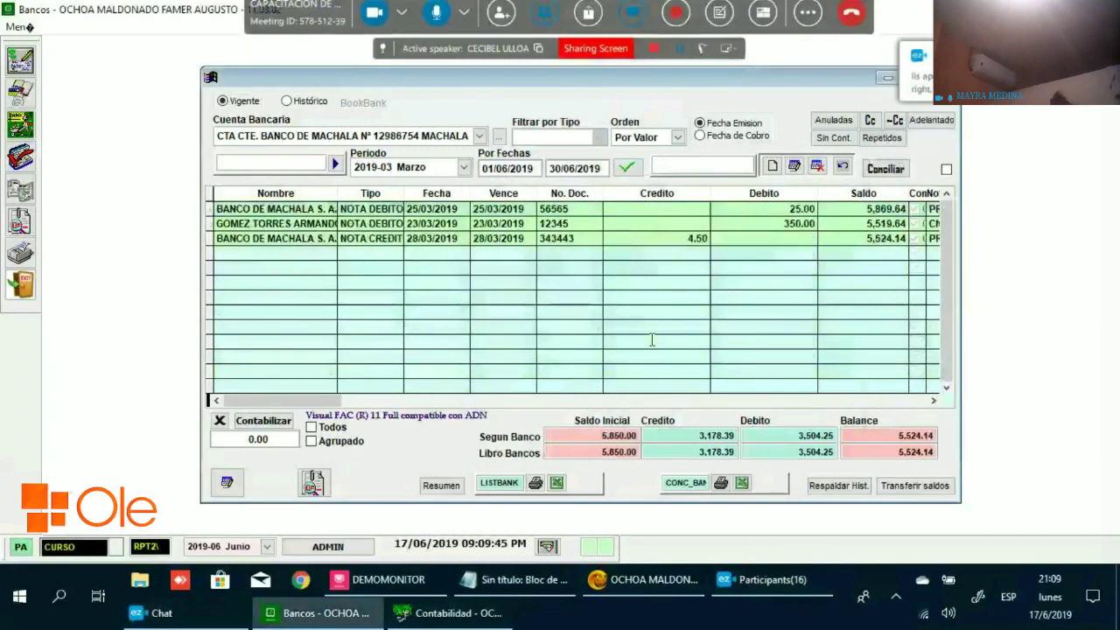
pyautogui.scroll(3, 651, 340)
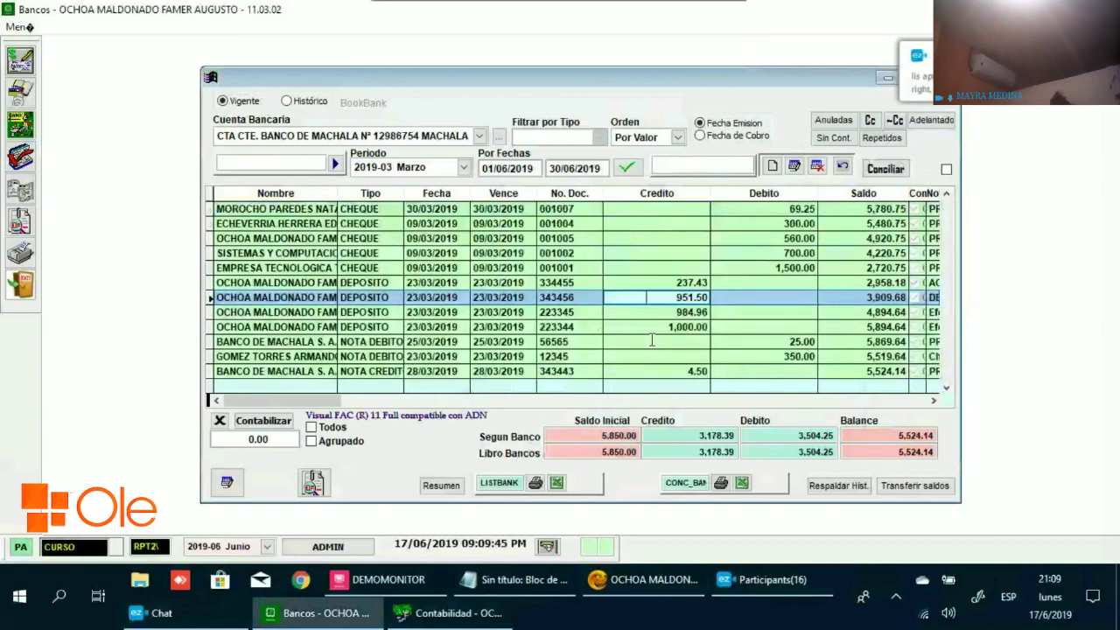
# Check the meeting chat for questions and go through the whole participant list looking for open microphones.
pyautogui.moveTo(188, 612)
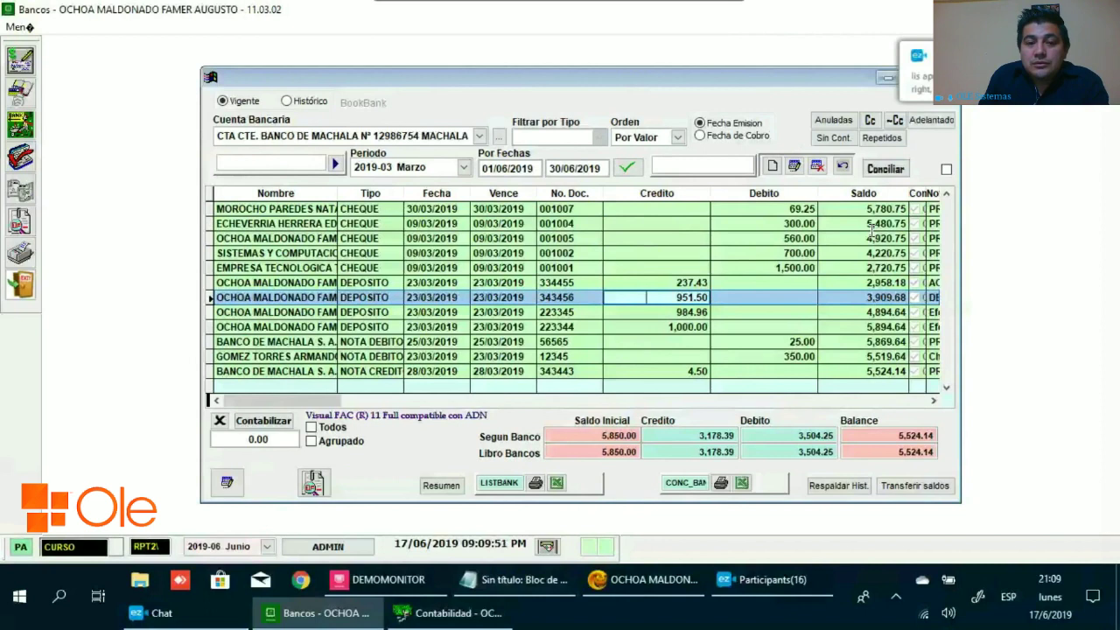
pyautogui.hotkey('alt', 'Tab')
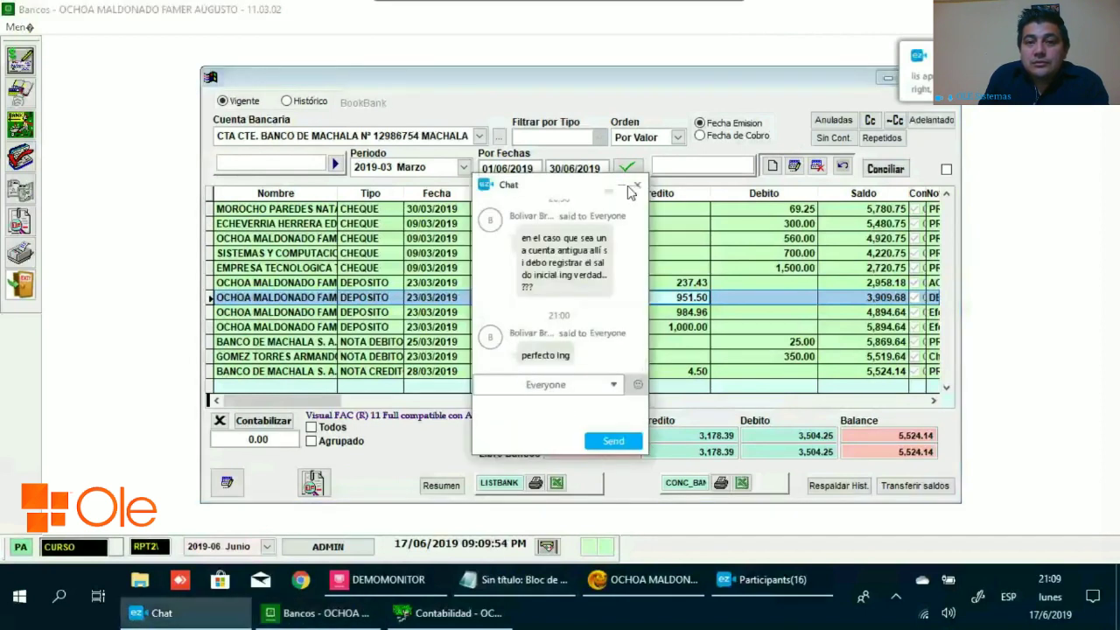
pyautogui.click(634, 187)
pyautogui.click(759, 597)
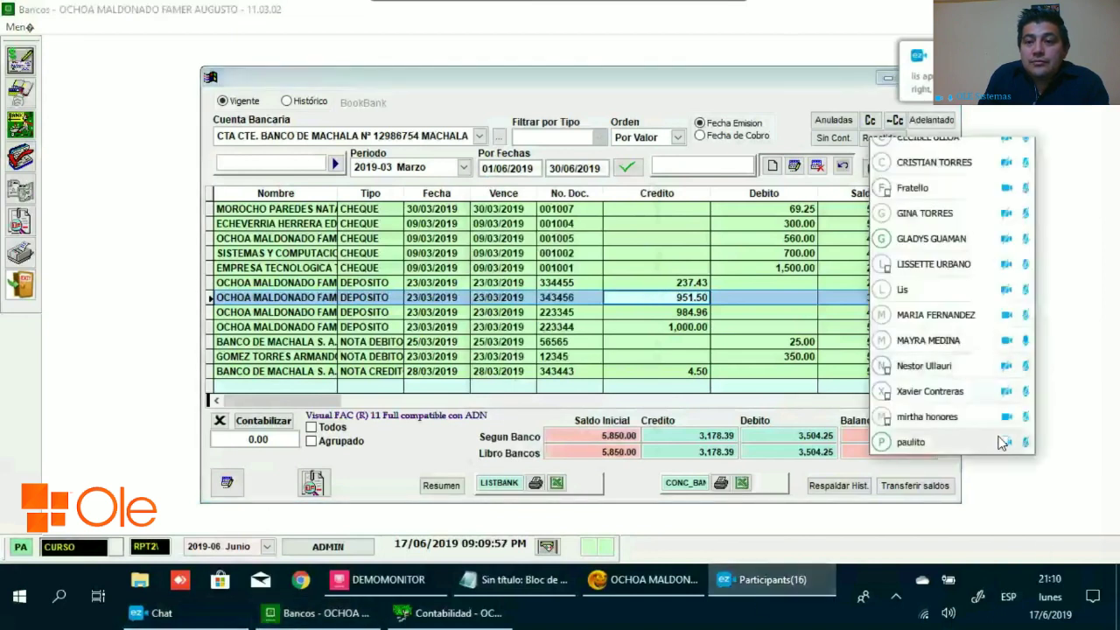
pyautogui.scroll(1, 1002, 444)
pyautogui.scroll(3, 1002, 443)
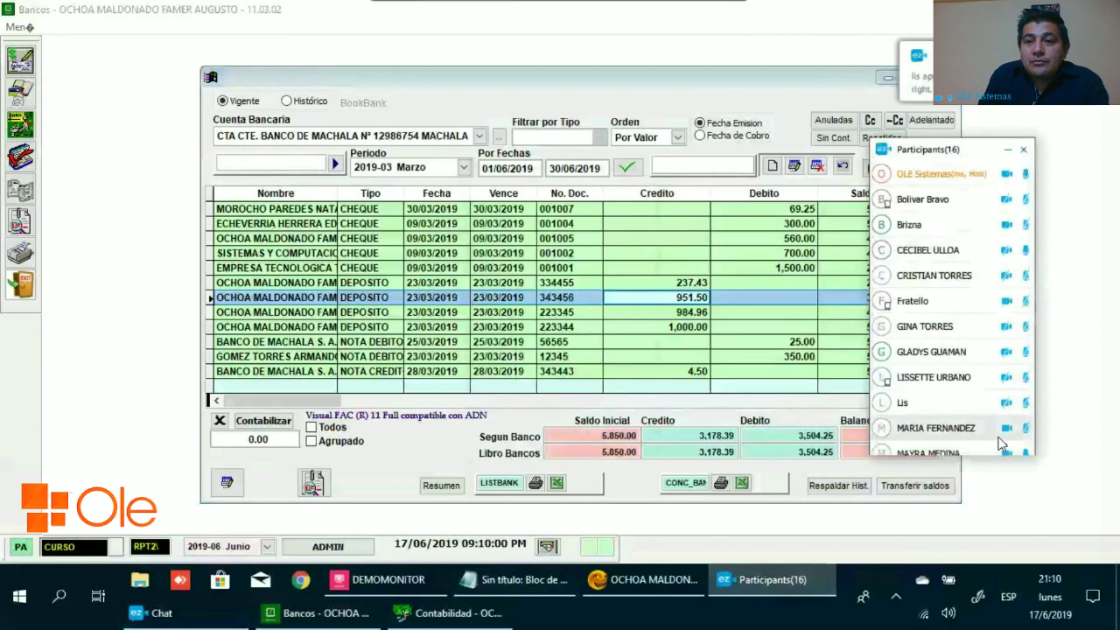
pyautogui.scroll(-4, 1001, 444)
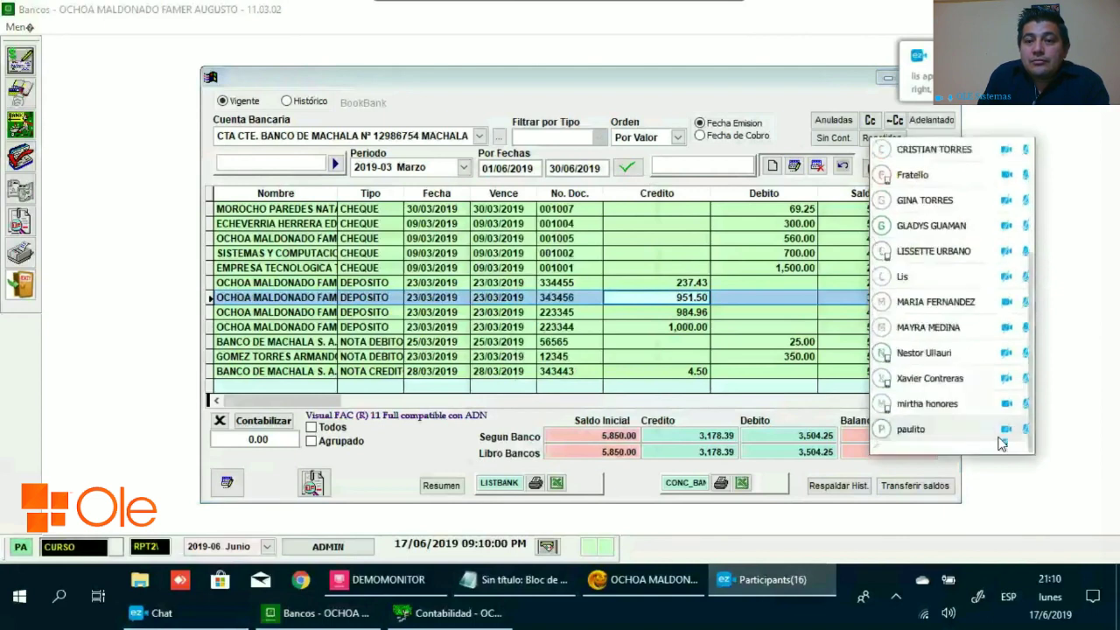
pyautogui.scroll(4, 1002, 437)
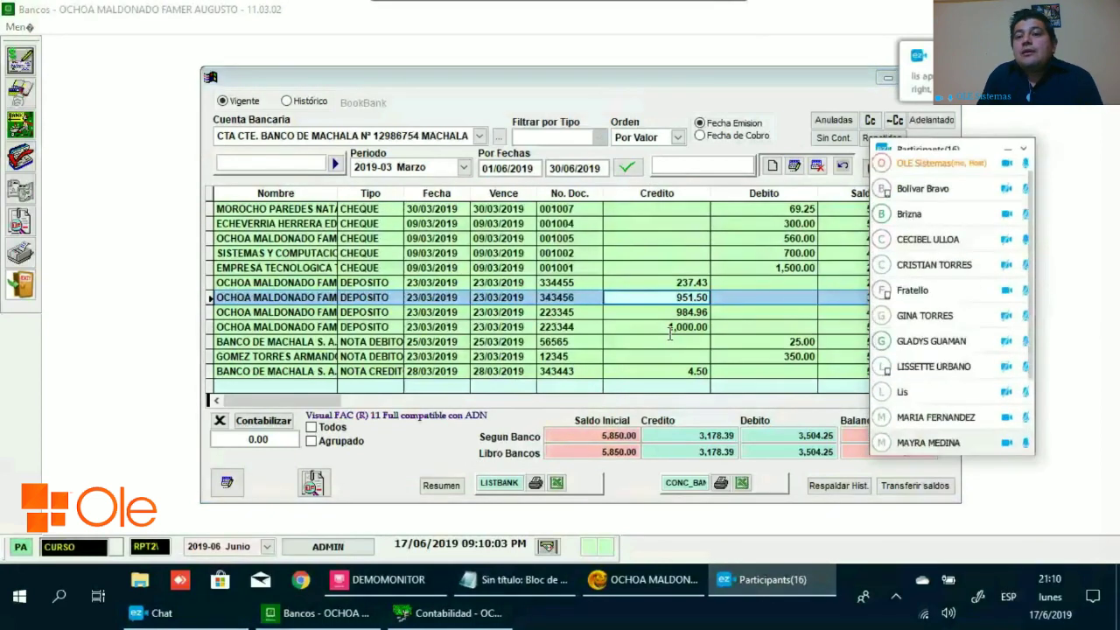
# Select deposit 223344 in the March bank book and examine the surrounding deposits and bank notes.
pyautogui.click(651, 251)
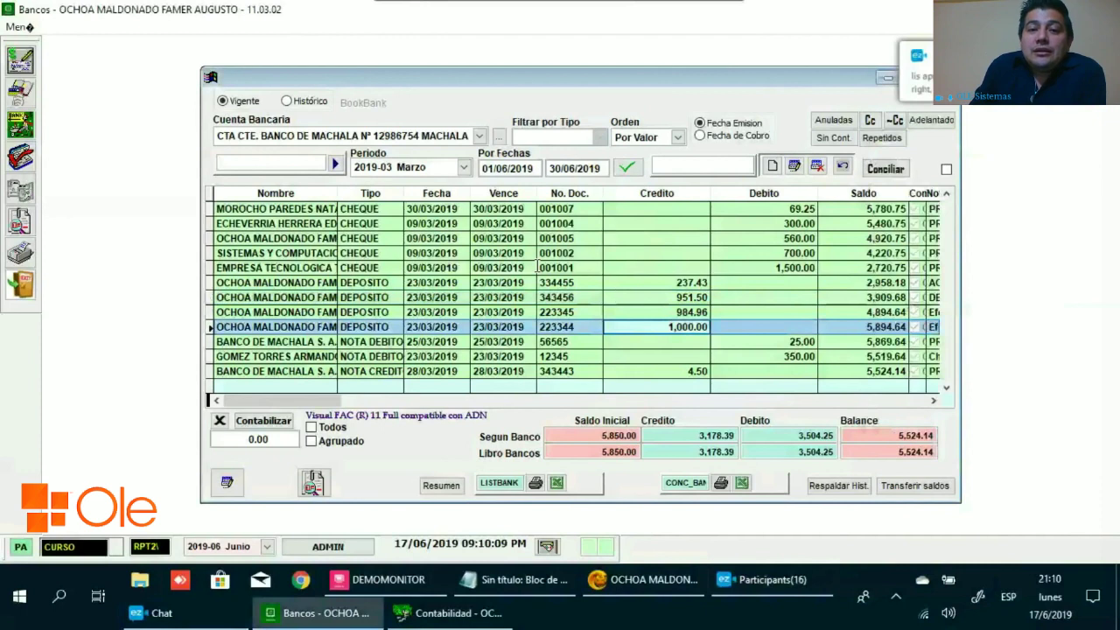
pyautogui.scroll(-1, 516, 279)
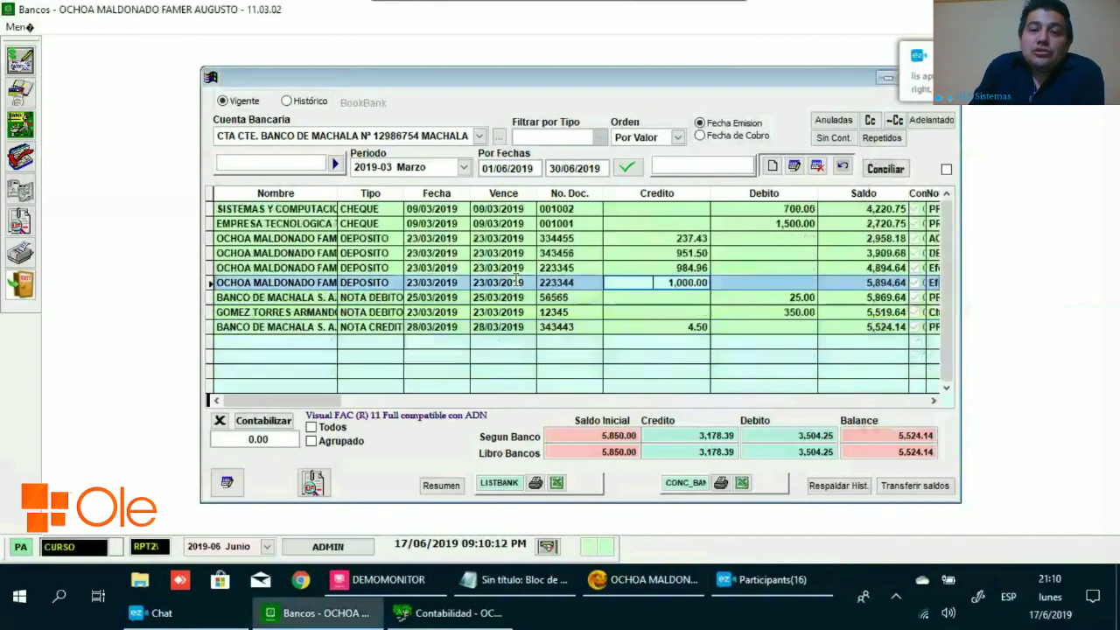
pyautogui.scroll(1, 516, 279)
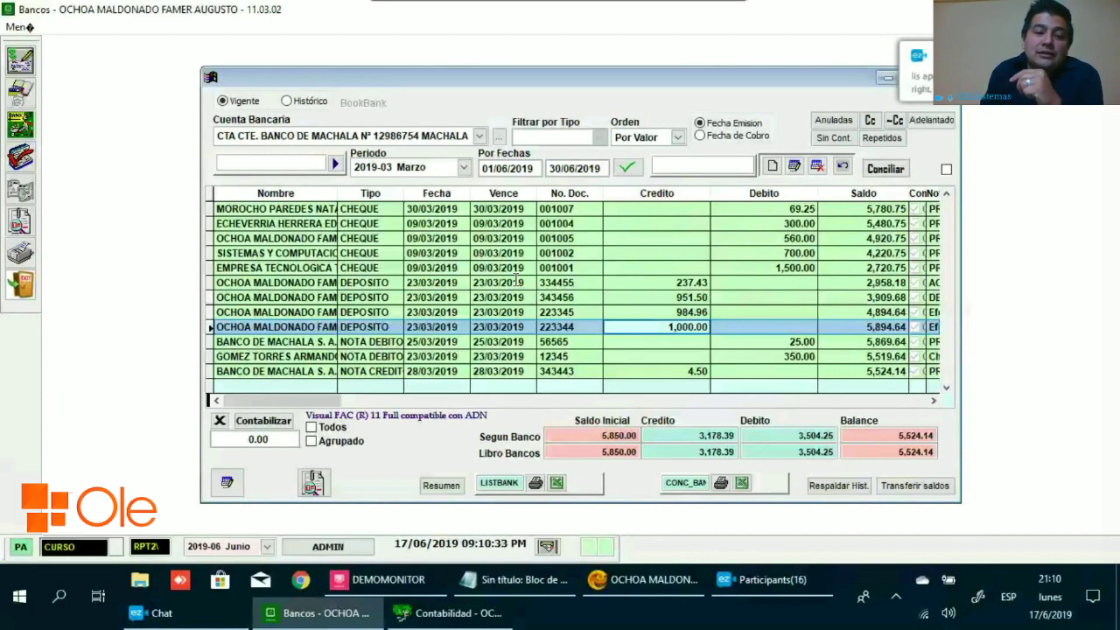
# Look at the meeting chat, mute a participant with an open microphone and return to the bank book at cheque 001002.
pyautogui.click(162, 614)
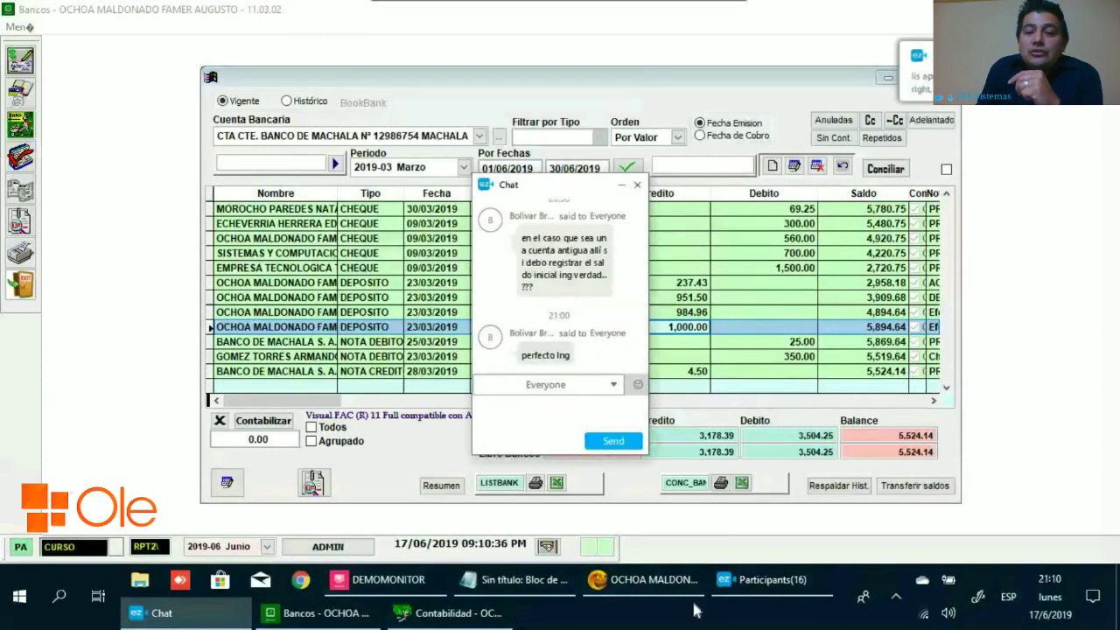
pyautogui.click(761, 579)
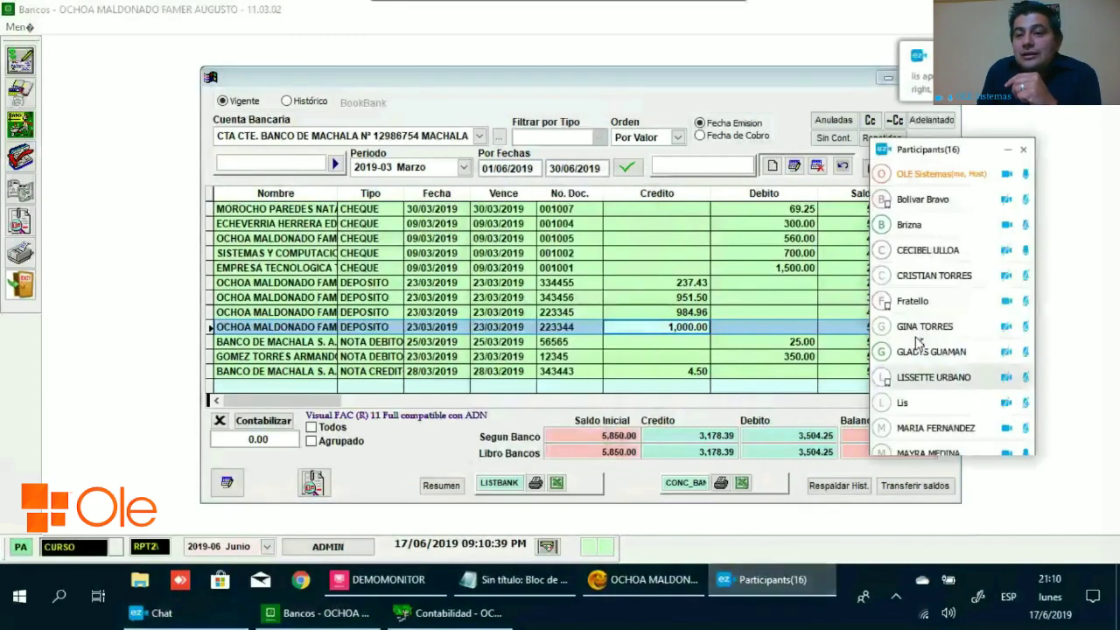
pyautogui.scroll(-3, 917, 341)
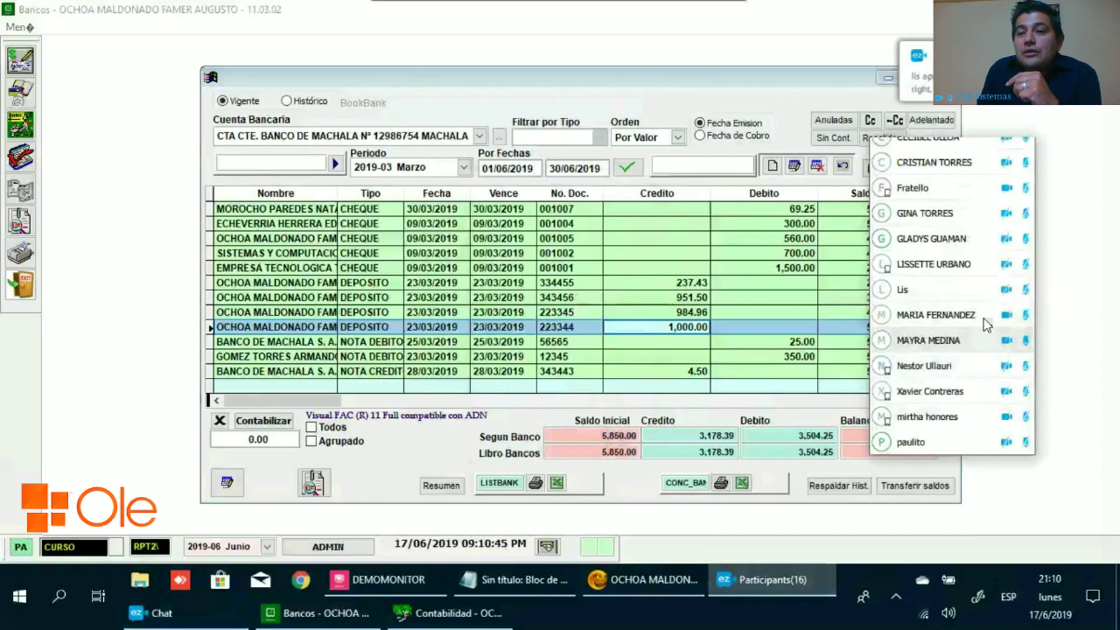
pyautogui.scroll(3, 993, 350)
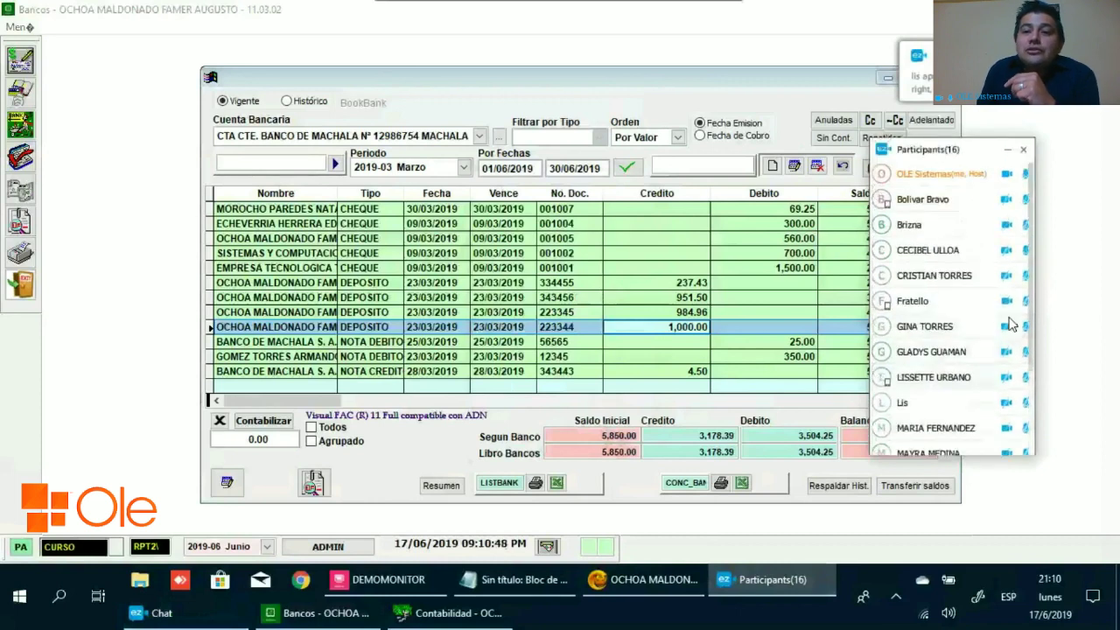
pyautogui.rightClick(1024, 249)
pyautogui.click(997, 255)
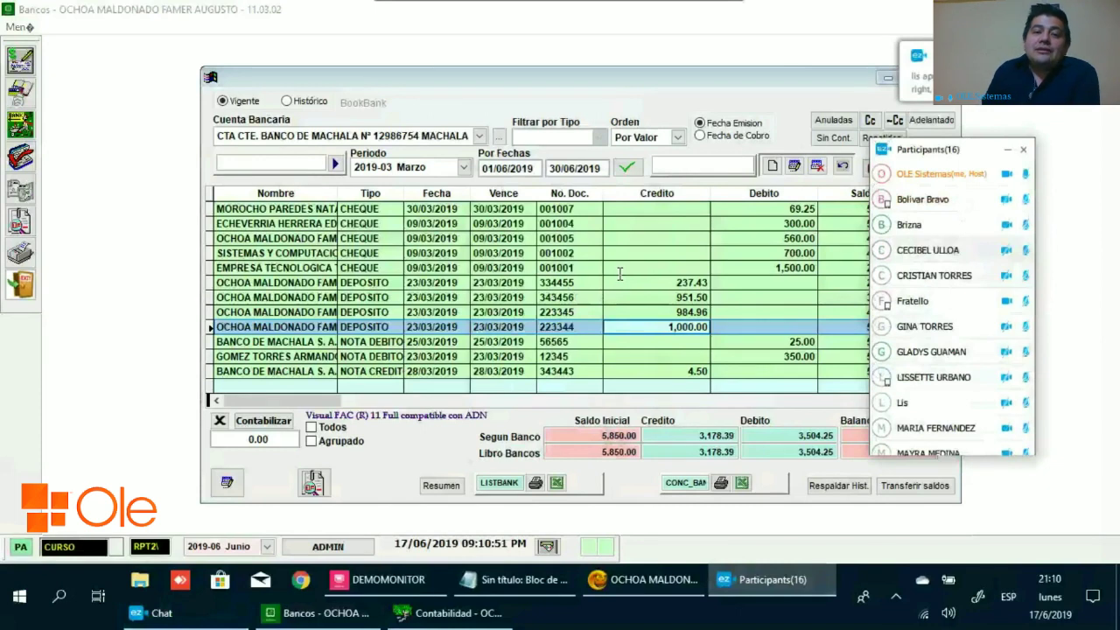
pyautogui.click(569, 253)
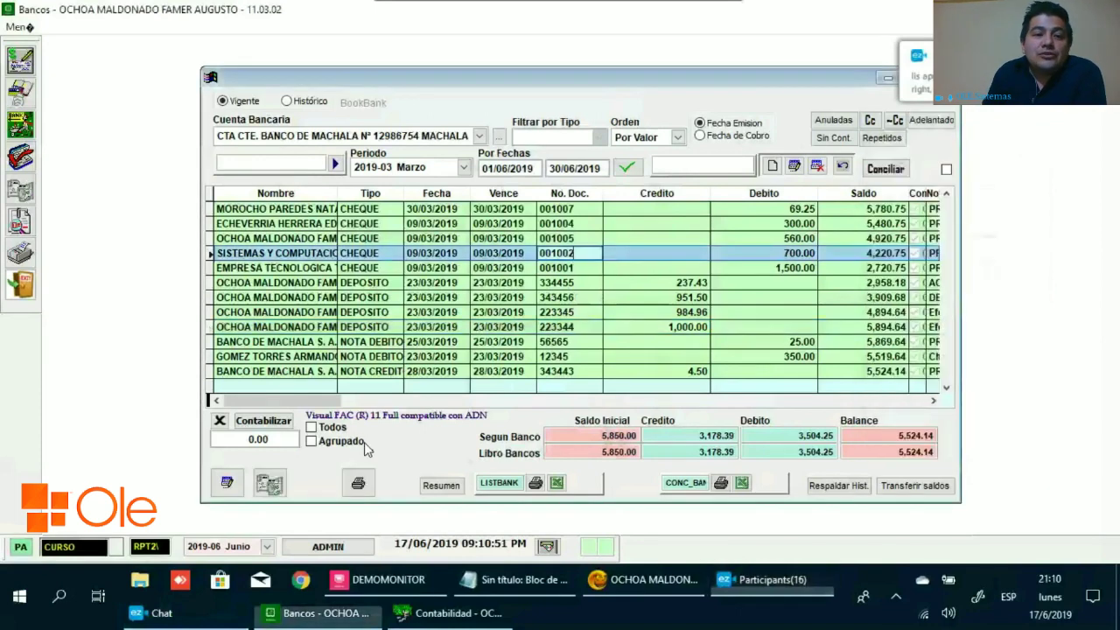
# Open the Comprobante de Egreso behind cheque 001001 to examine its payment details, and close it back to the bank book.
pyautogui.click(374, 271)
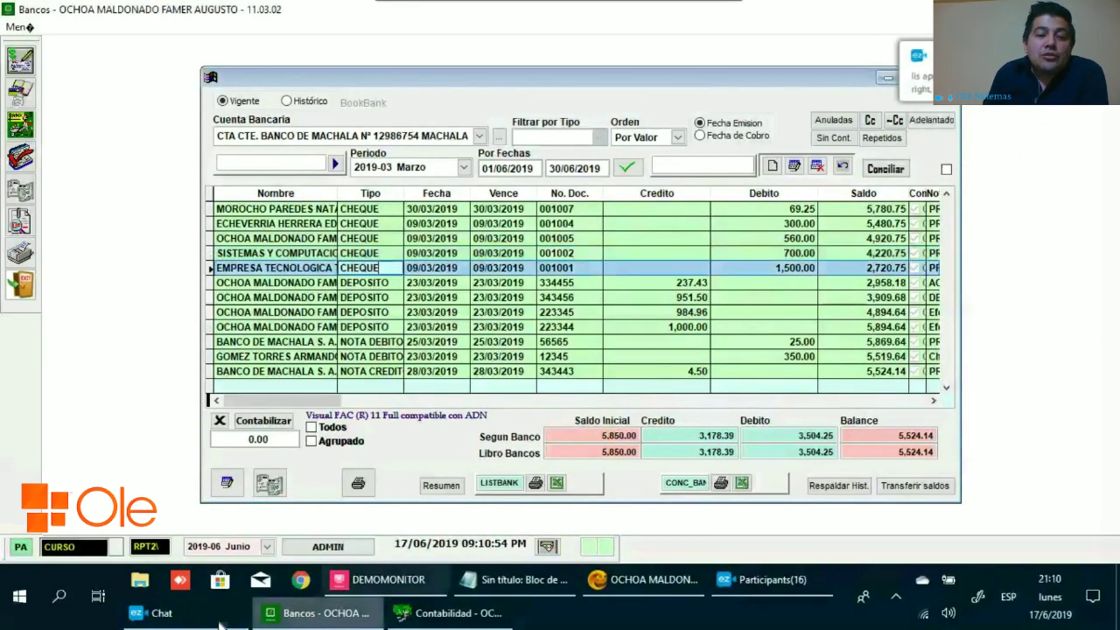
pyautogui.click(269, 483)
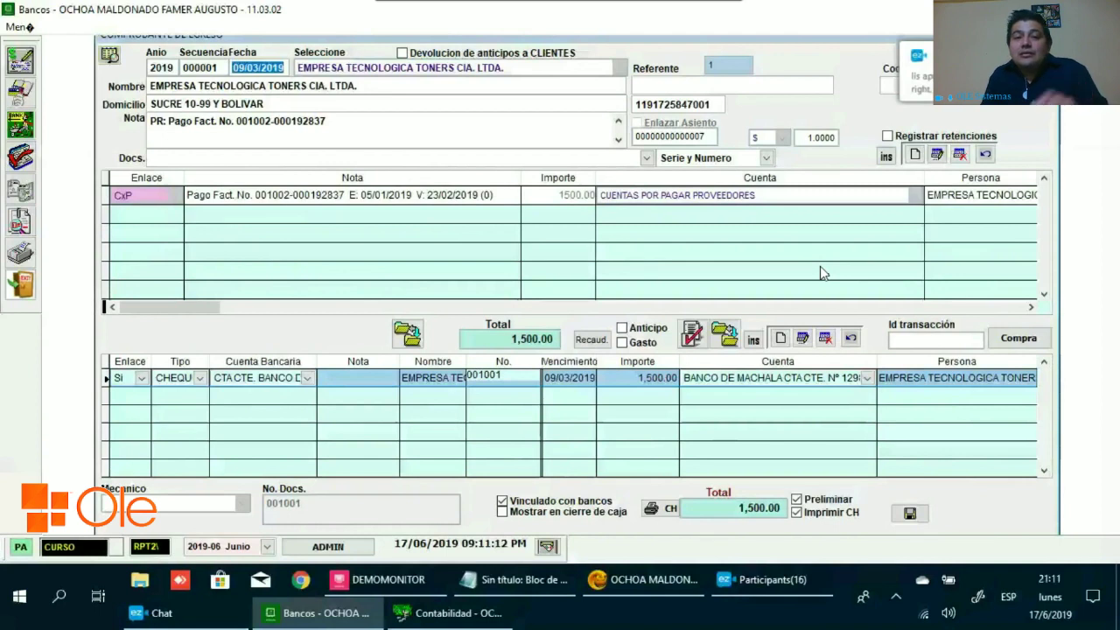
pyautogui.press('Escape')
pyautogui.press('Return')
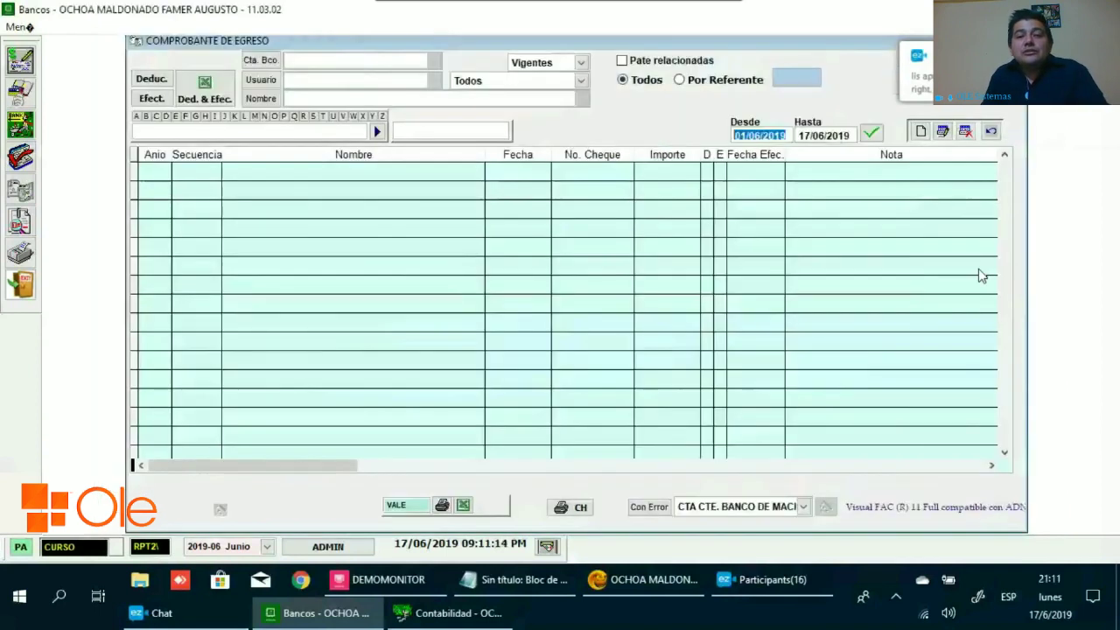
pyautogui.press('Escape')
pyautogui.press('Return')
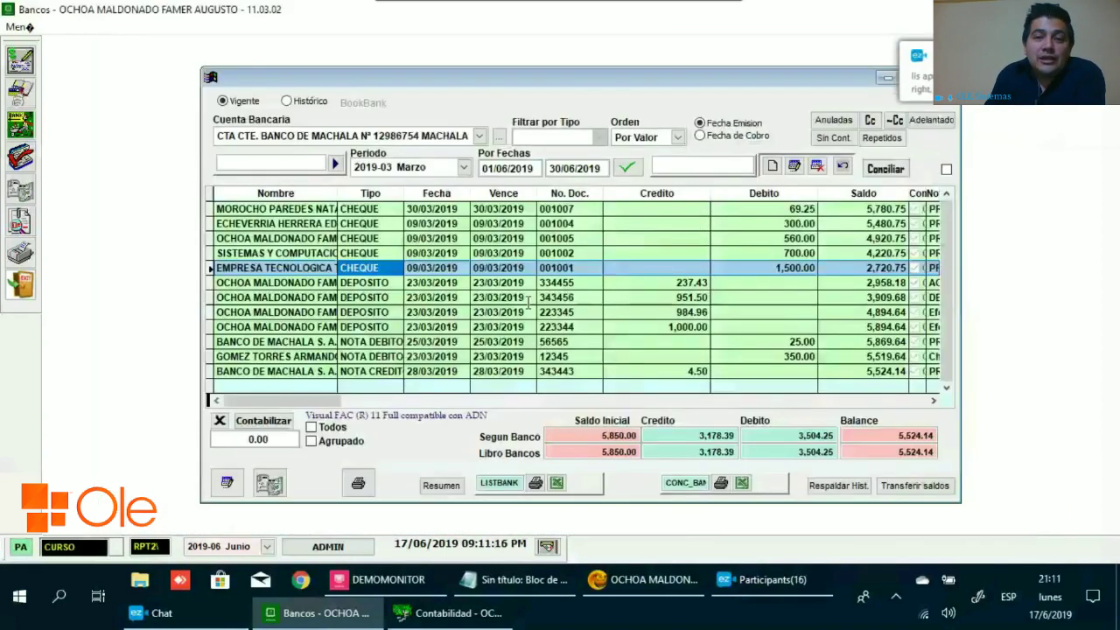
# Look through the March movements again and select the type field of cheque 001001.
pyautogui.scroll(-1, 527, 301)
pyautogui.scroll(1, 527, 301)
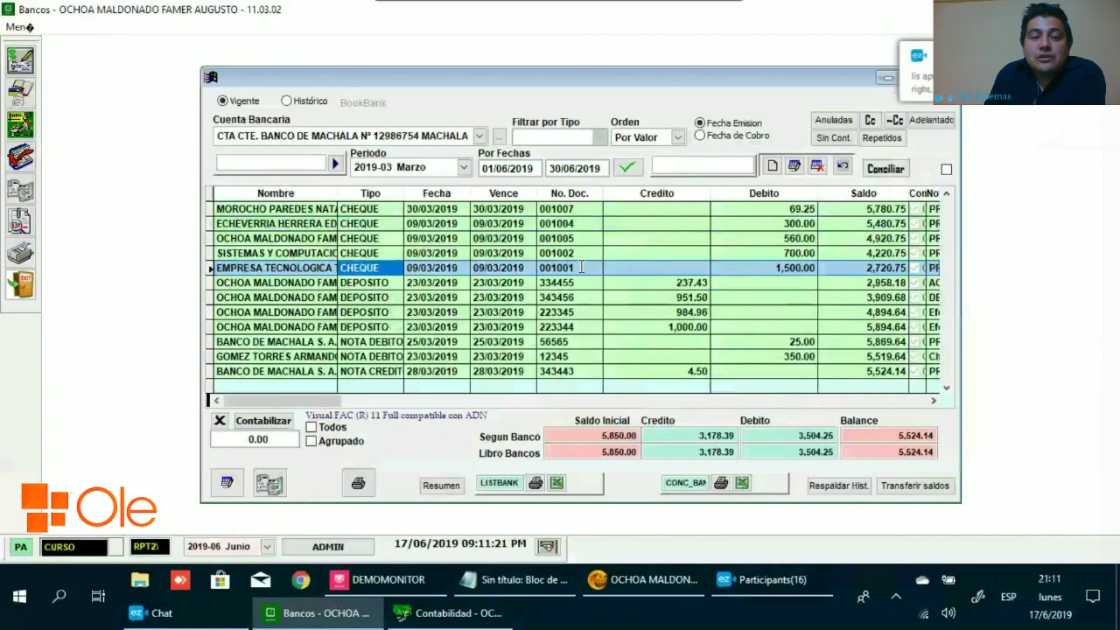
pyautogui.click(385, 268)
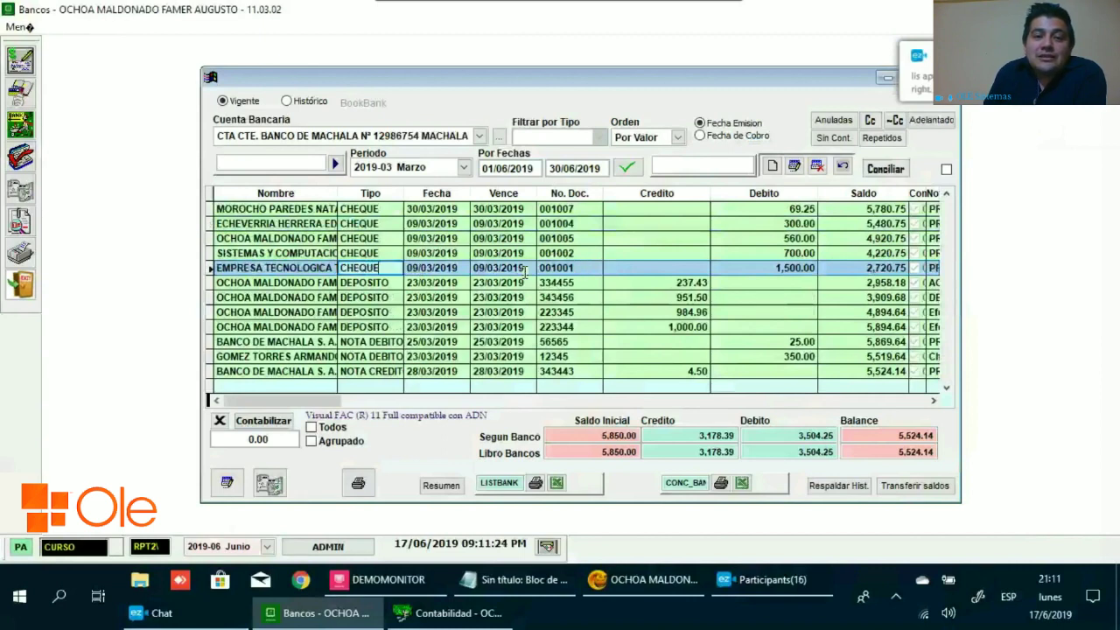
# Switch the bank book to 2019-04 Abril and back to 2019-03 Marzo to compare the bank and book opening balances.
pyautogui.scroll(-2, 525, 272)
pyautogui.scroll(2, 525, 272)
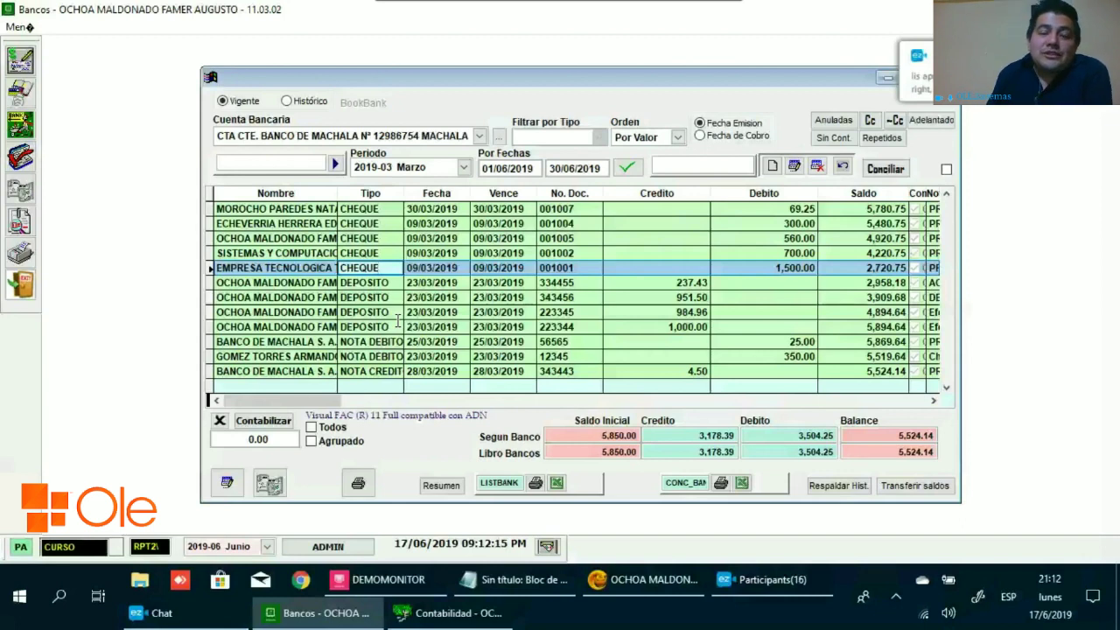
pyautogui.click(463, 167)
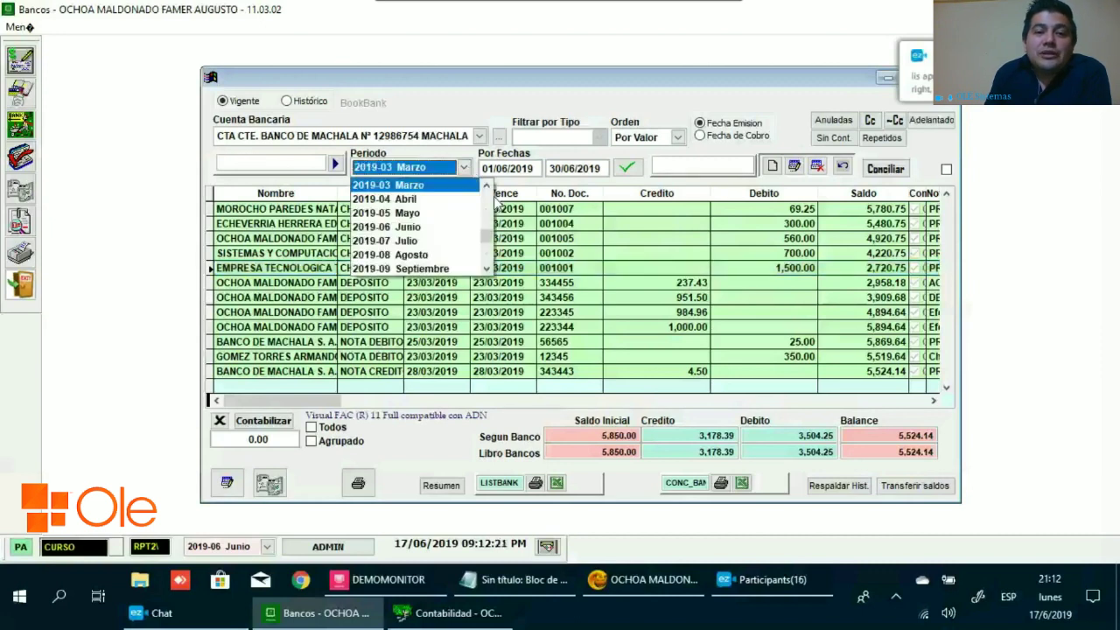
pyautogui.click(448, 199)
pyautogui.click(463, 167)
pyautogui.click(484, 186)
pyautogui.click(483, 187)
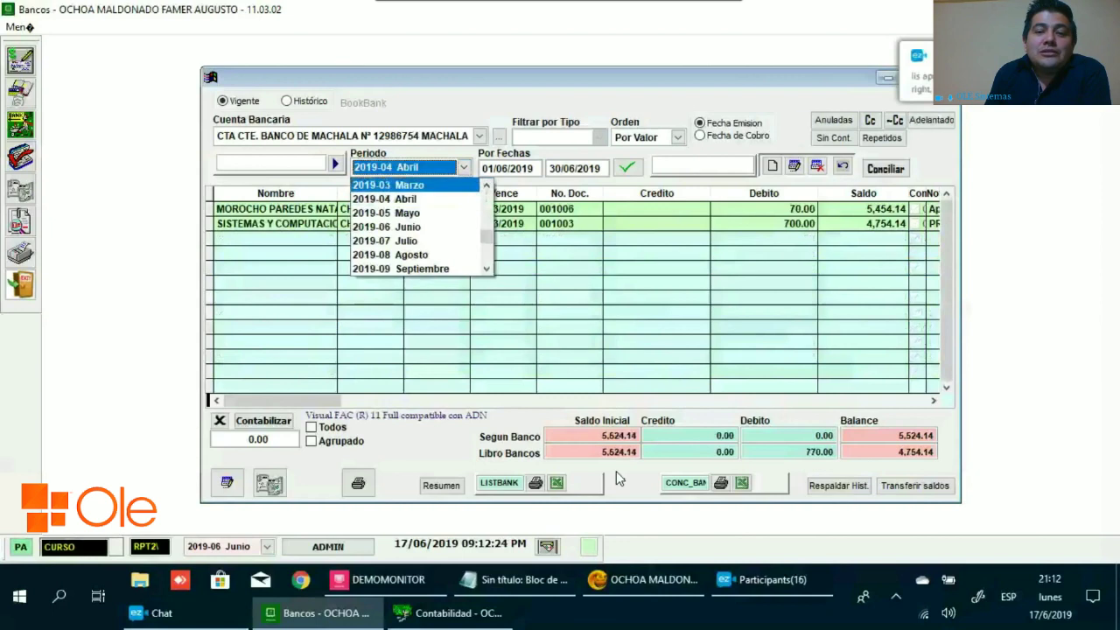
pyautogui.click(470, 194)
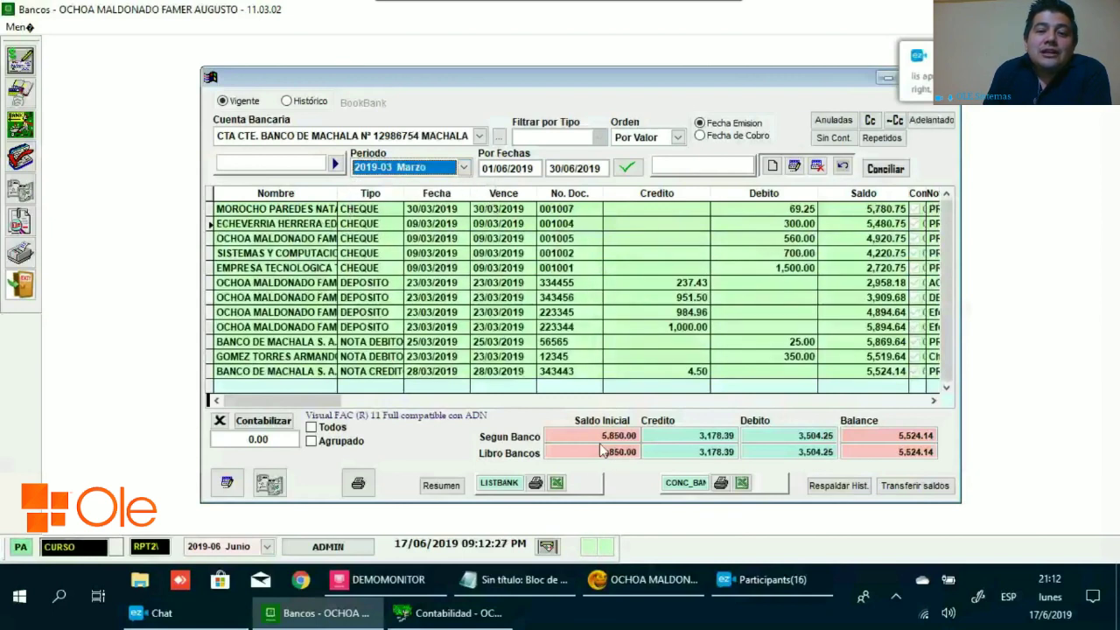
pyautogui.click(599, 442)
pyautogui.click(600, 452)
# Display the bank book for 2019-02 Febrero and 2011-01 Enero to examine the opening balance in earlier periods.
pyautogui.click(442, 168)
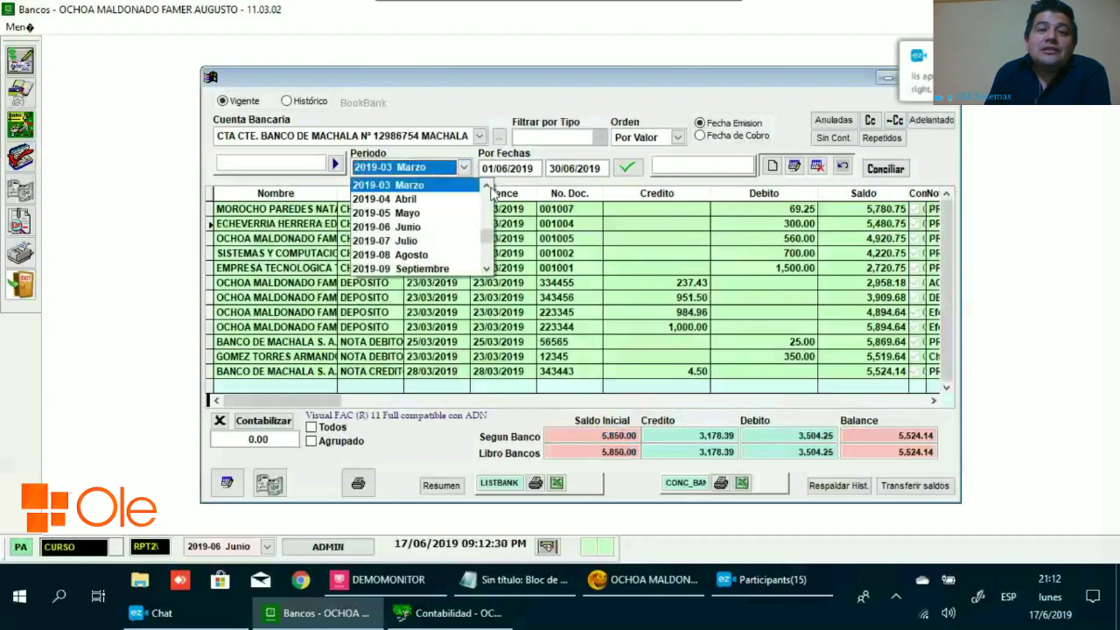
pyautogui.scroll(1, 443, 192)
pyautogui.click(443, 187)
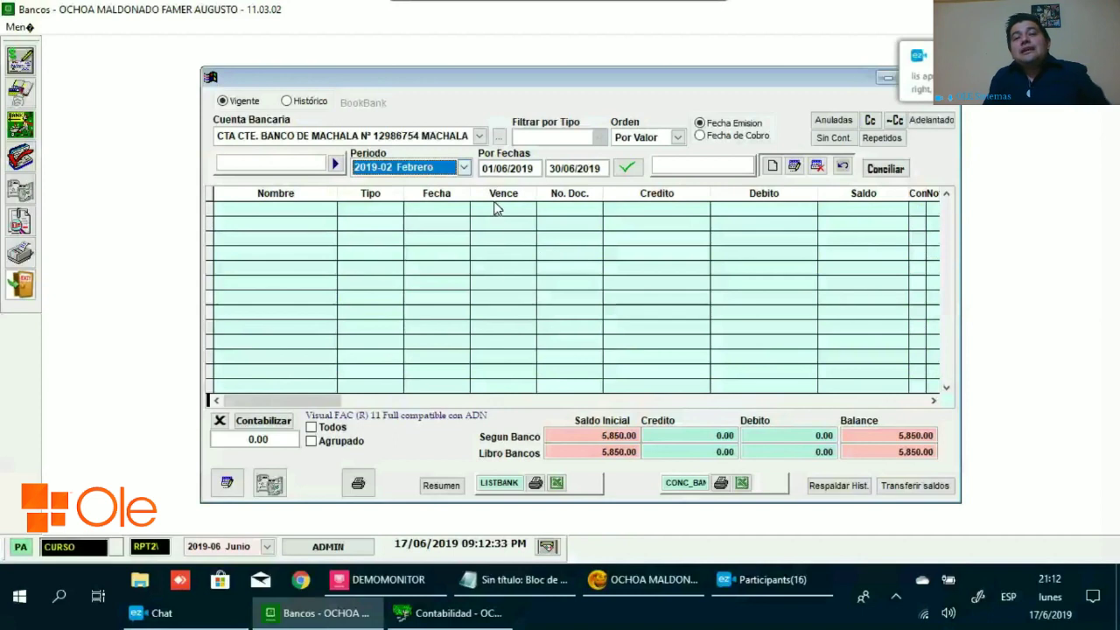
pyautogui.click(464, 167)
pyautogui.moveTo(487, 235); pyautogui.dragTo(442, 201)
pyautogui.click(464, 170)
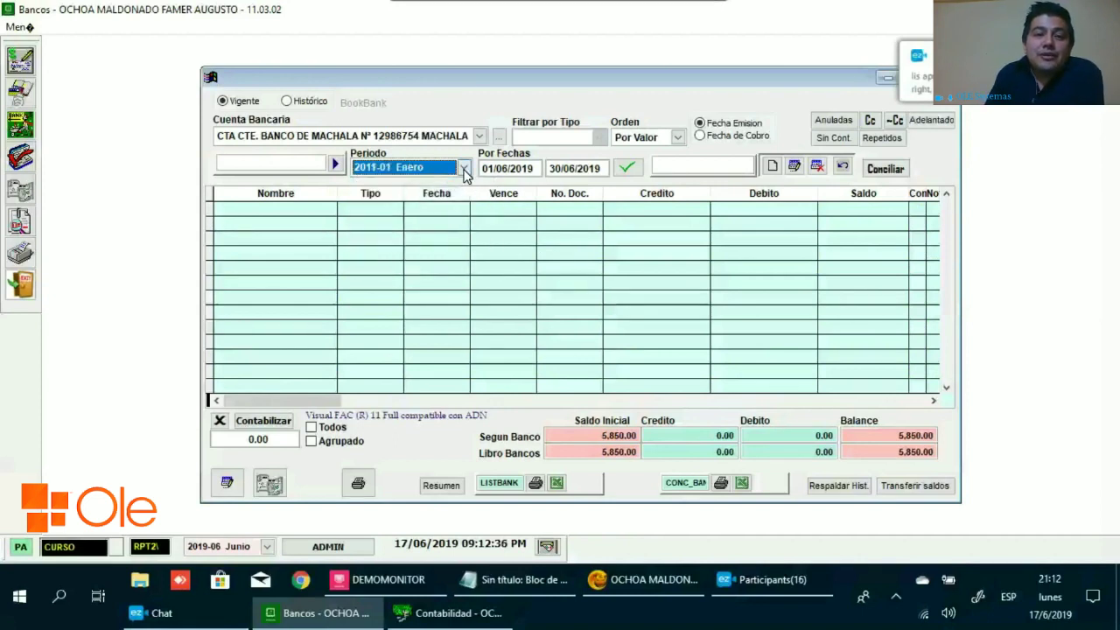
pyautogui.click(465, 169)
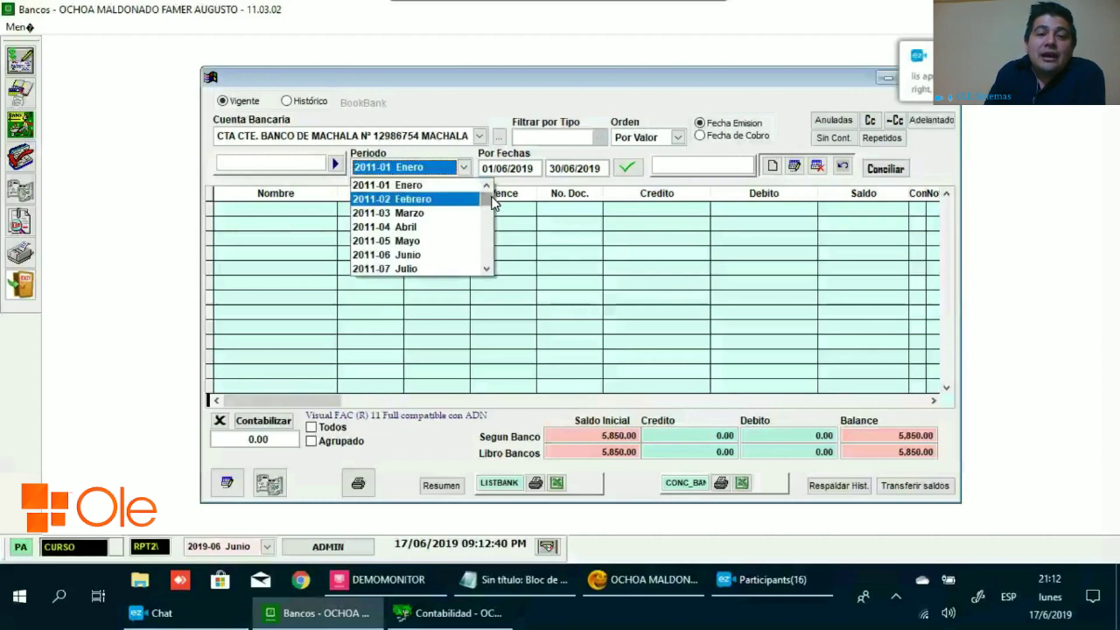
pyautogui.moveTo(486, 198); pyautogui.dragTo(400, 215)
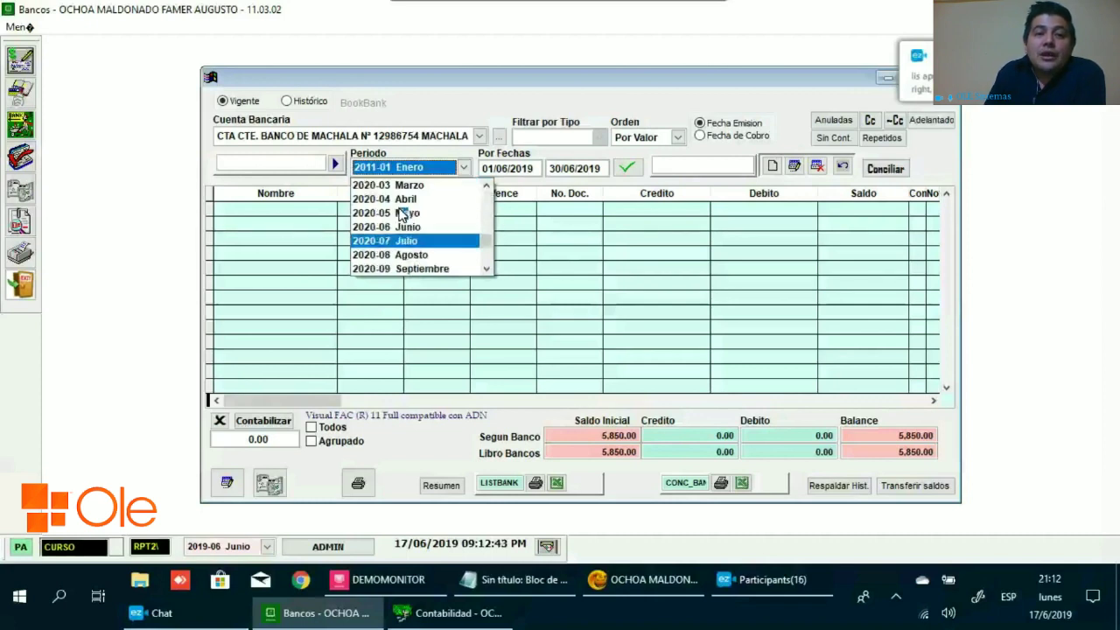
pyautogui.click(486, 186)
pyautogui.click(485, 186)
pyautogui.click(485, 185)
pyautogui.click(485, 186)
pyautogui.click(486, 186)
pyautogui.click(485, 186)
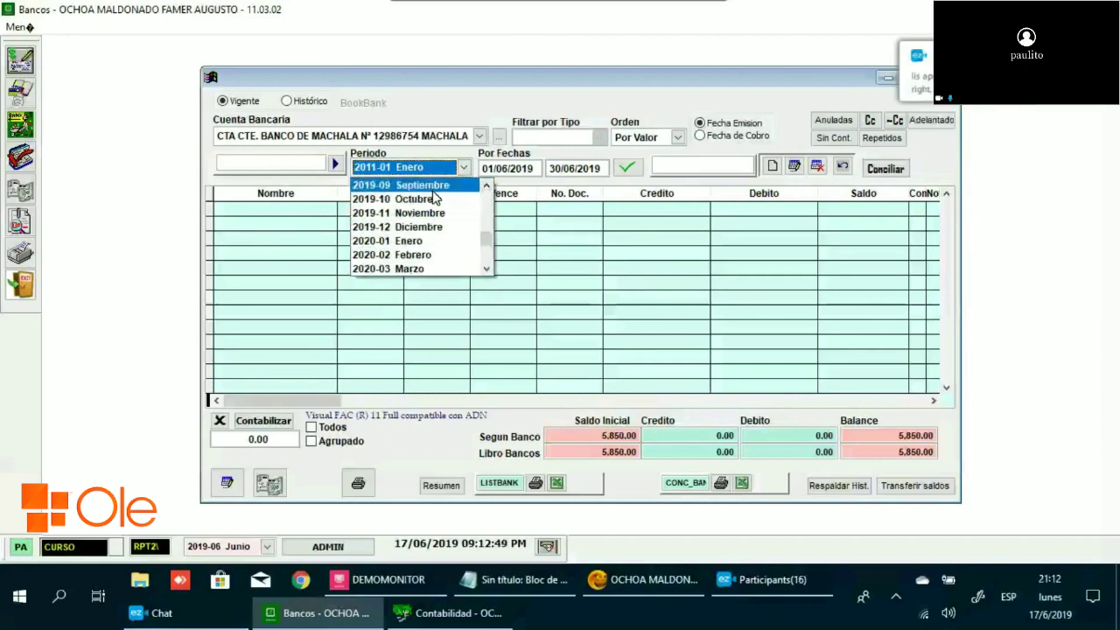
pyautogui.click(516, 405)
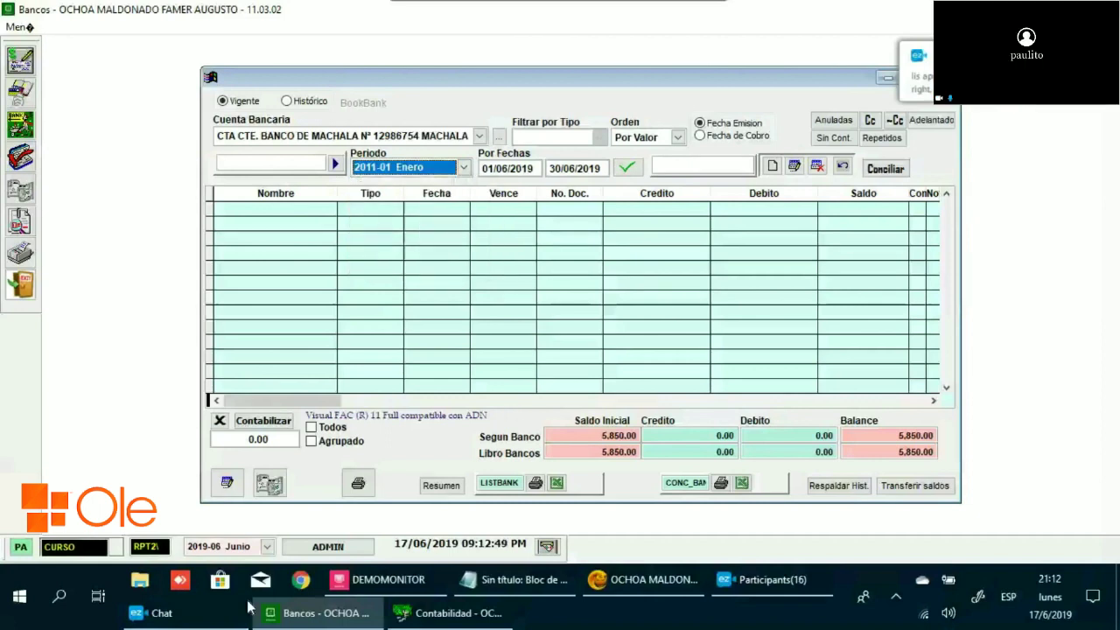
# Mute the meeting participant with an open microphone and return to the bank book.
pyautogui.click(779, 573)
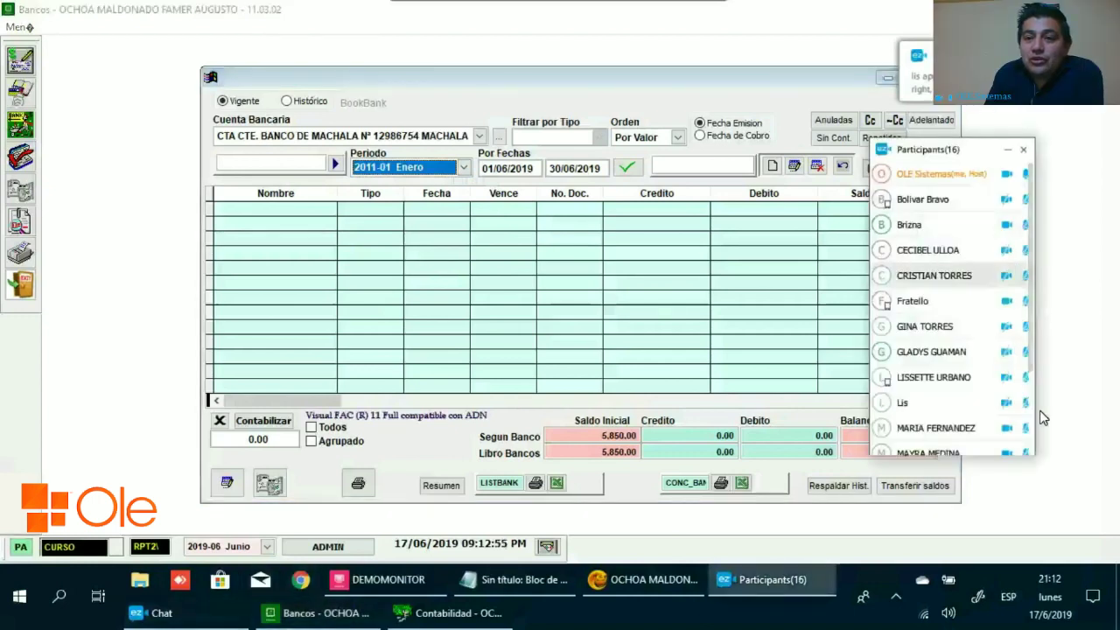
pyautogui.scroll(-3, 1031, 341)
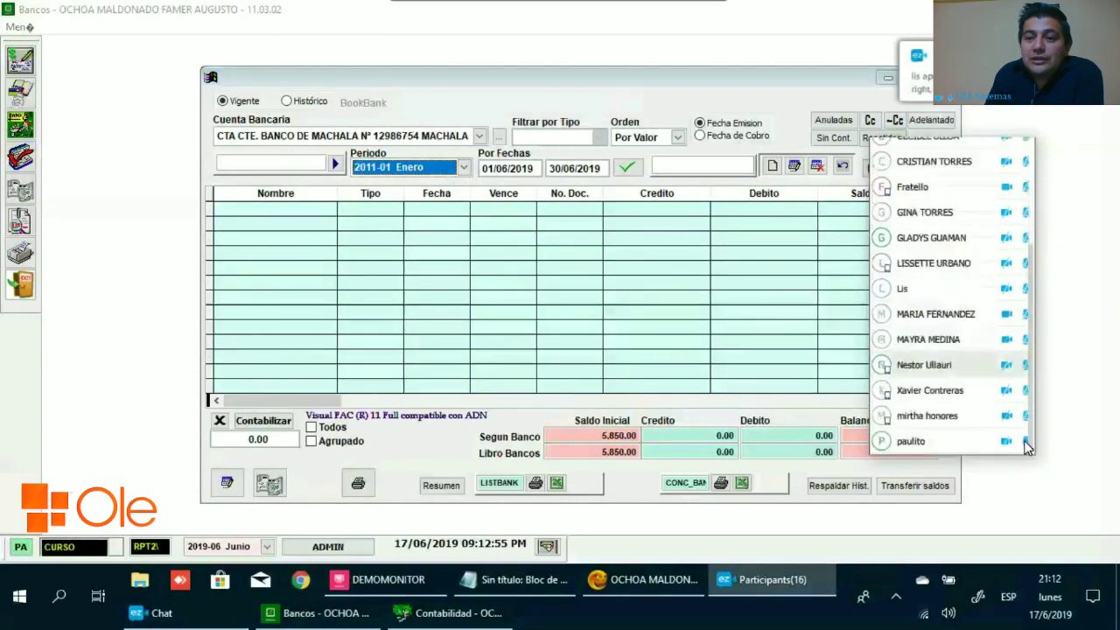
pyautogui.click(1027, 446)
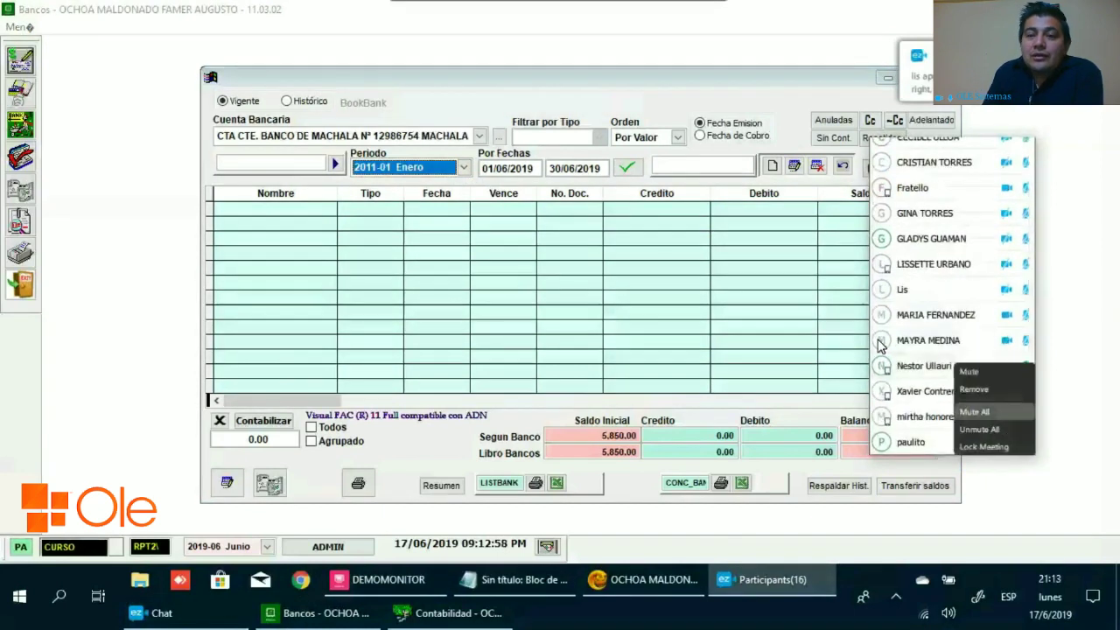
pyautogui.click(560, 265)
# Examine the Segun Banco and Libro Bancos opening balances for period 2011-01 Enero.
pyautogui.click(454, 169)
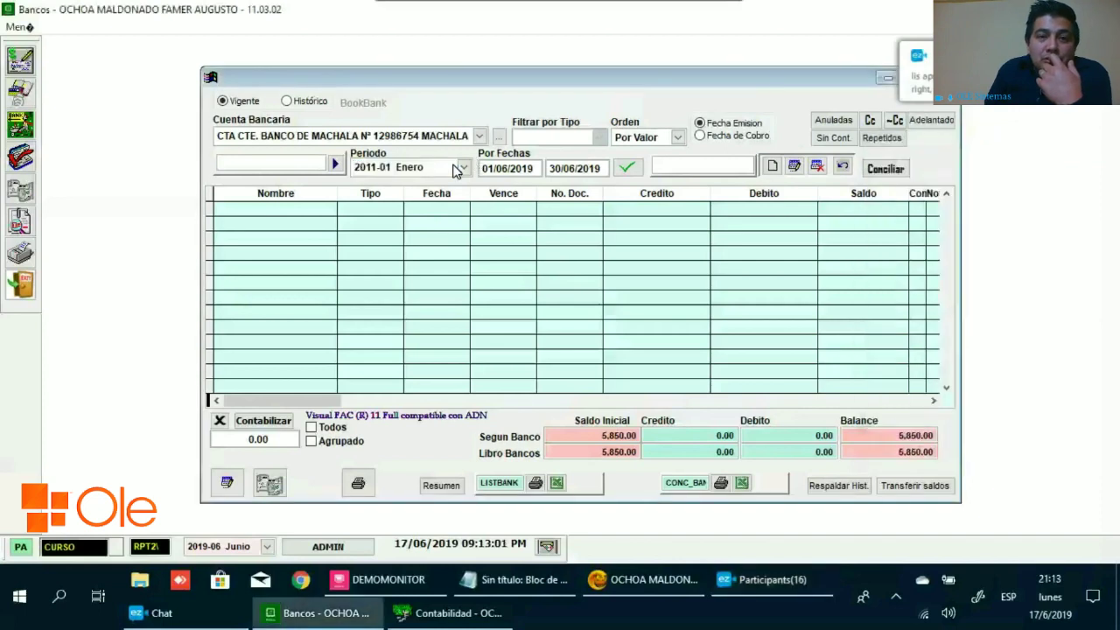
pyautogui.click(463, 167)
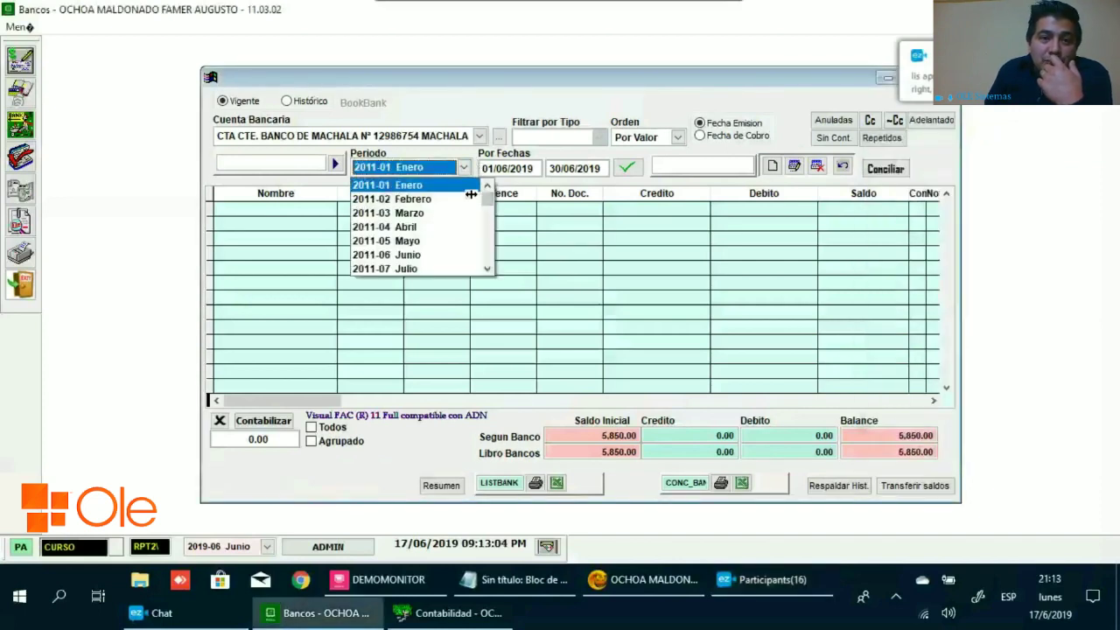
pyautogui.click(464, 168)
pyautogui.click(464, 168)
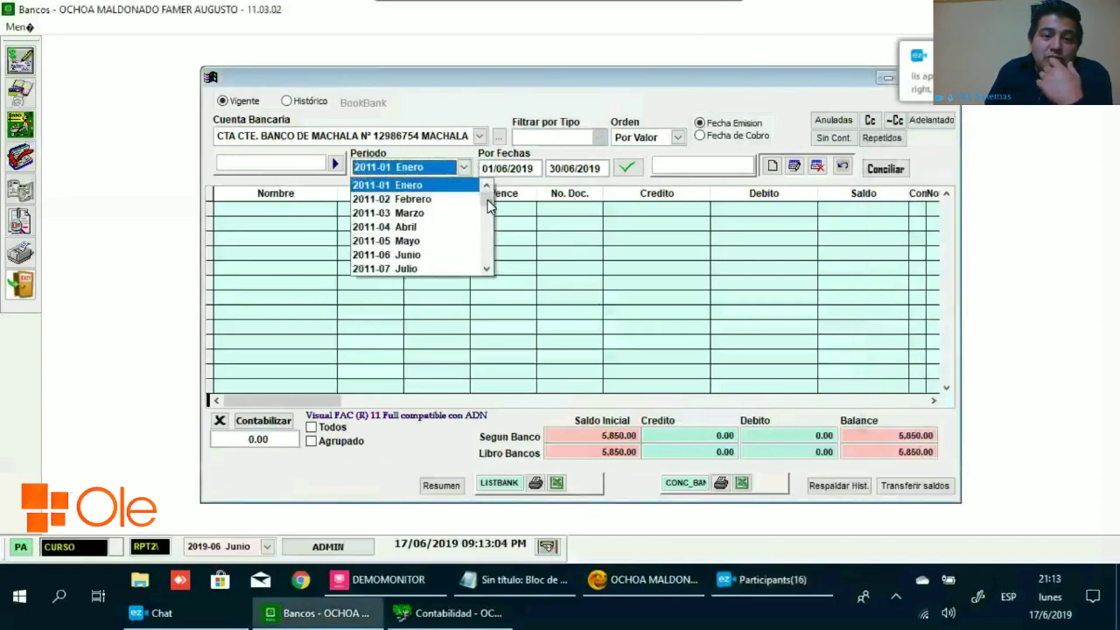
pyautogui.click(598, 448)
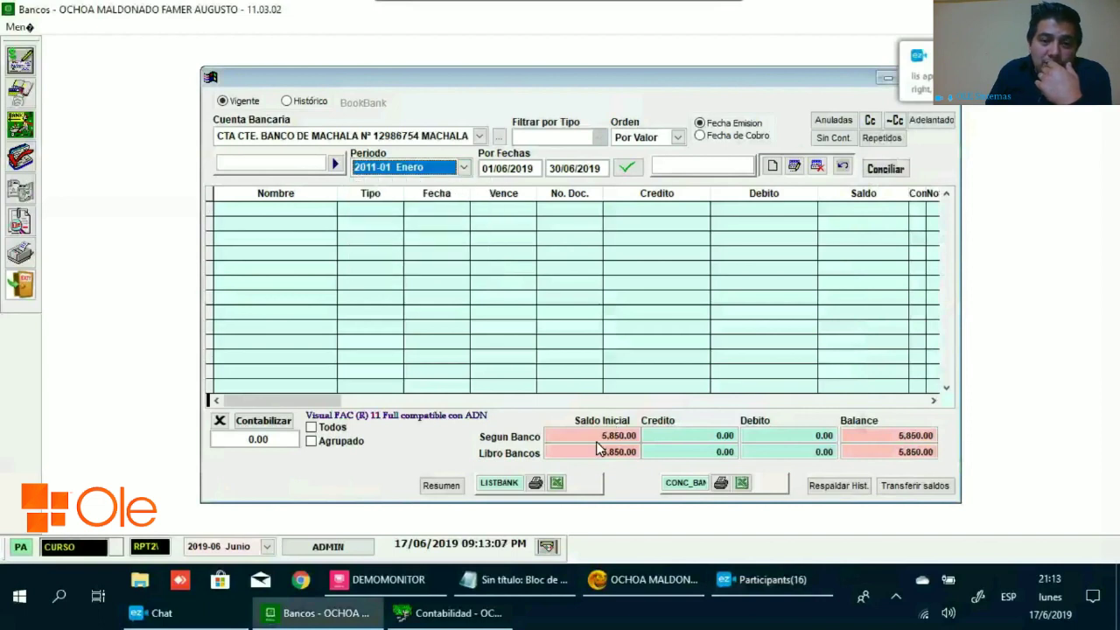
pyautogui.click(596, 438)
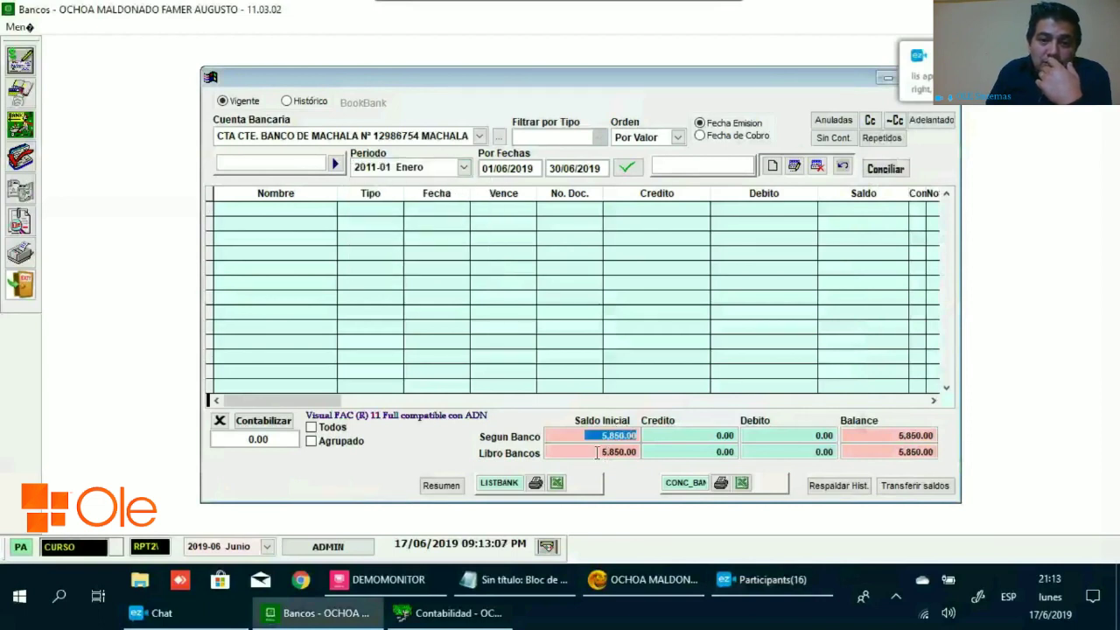
pyautogui.click(597, 452)
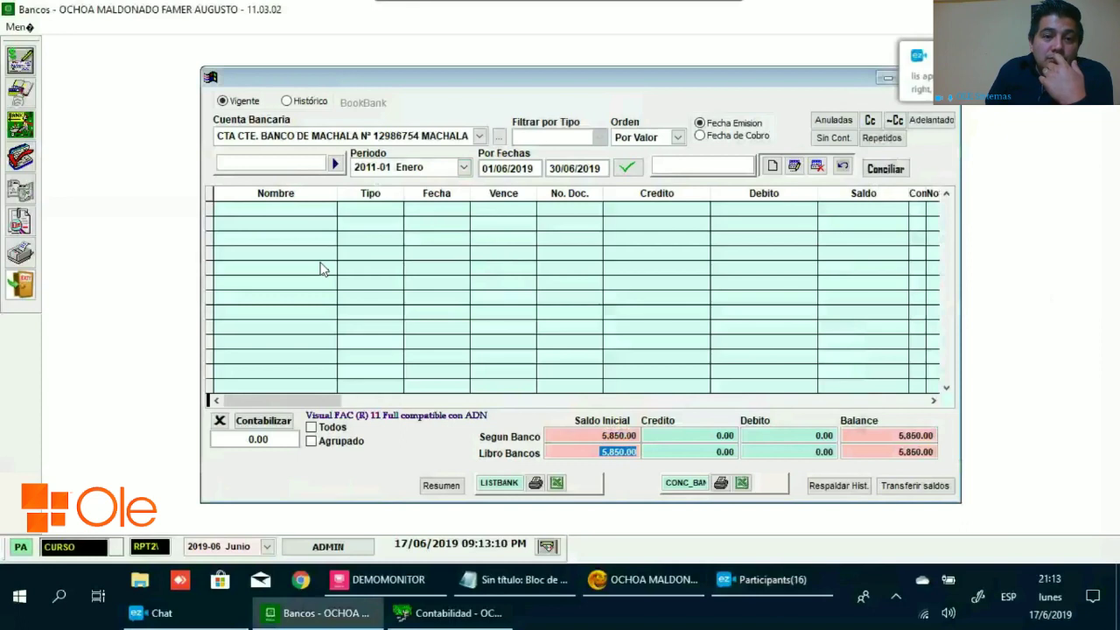
pyautogui.press('Tab')
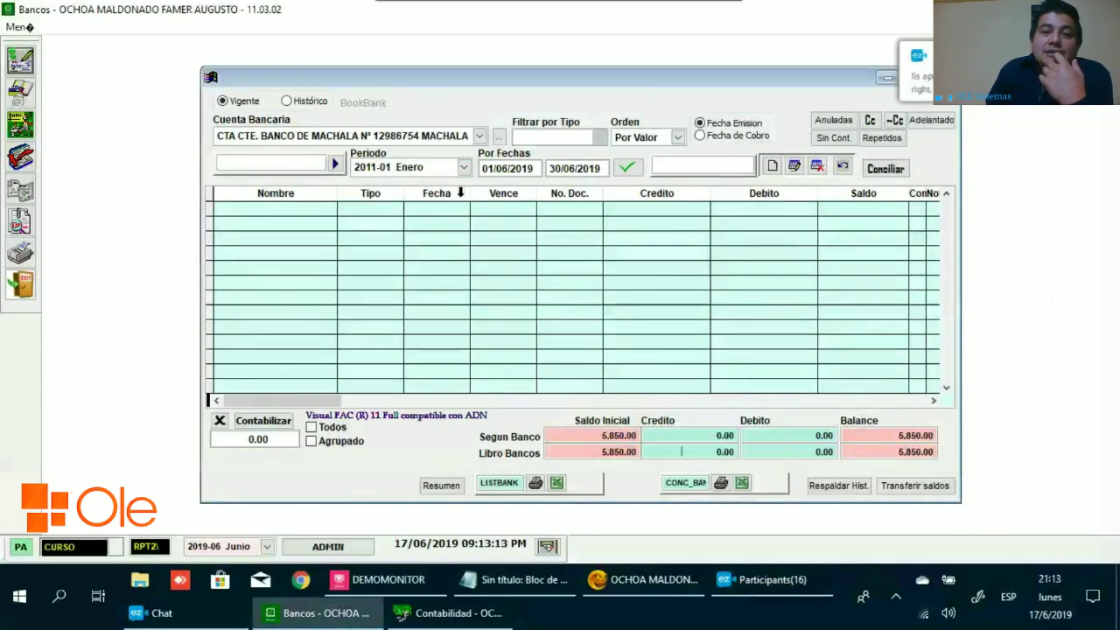
# Set the bank book period back to 2019-03 Marzo.
pyautogui.click(464, 167)
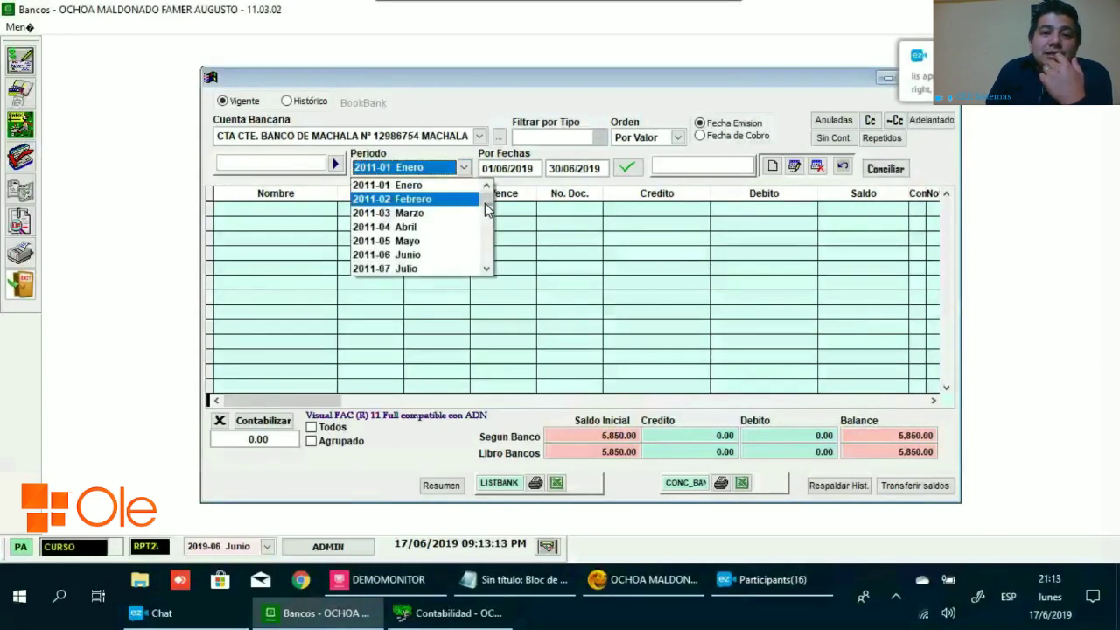
pyautogui.moveTo(486, 218); pyautogui.dragTo(430, 245)
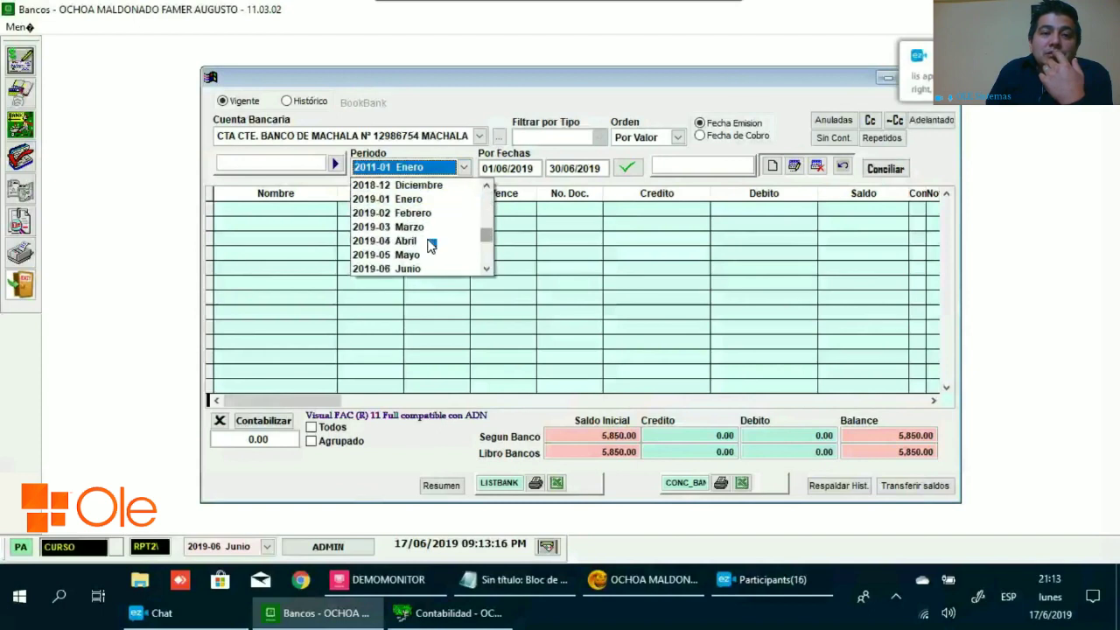
pyautogui.scroll(-1, 488, 271)
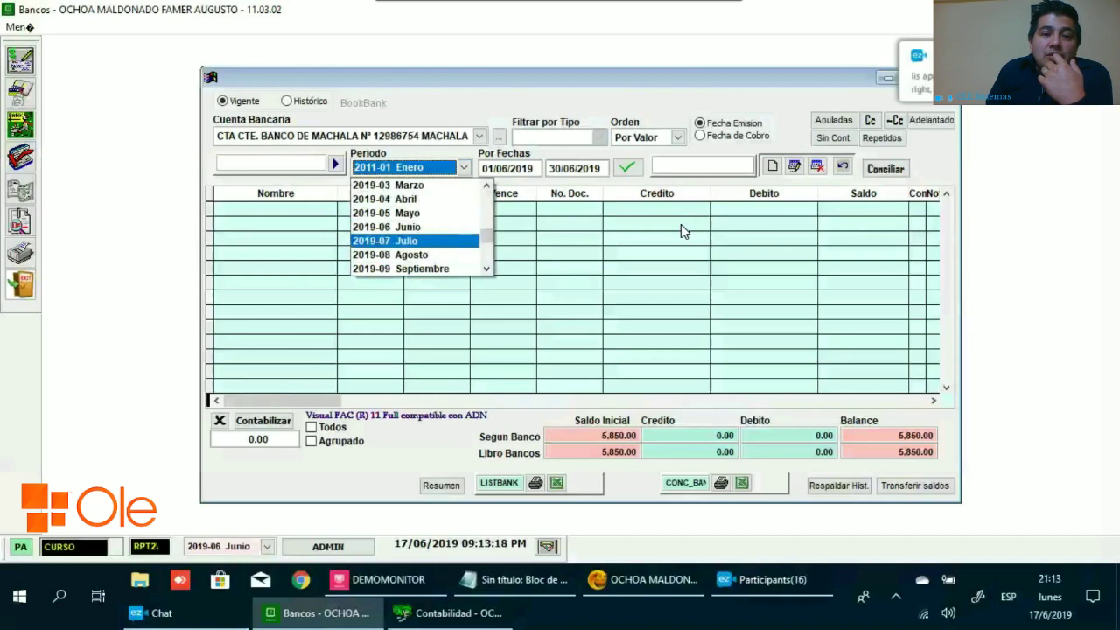
pyautogui.click(486, 269)
pyautogui.scroll(-2, 487, 271)
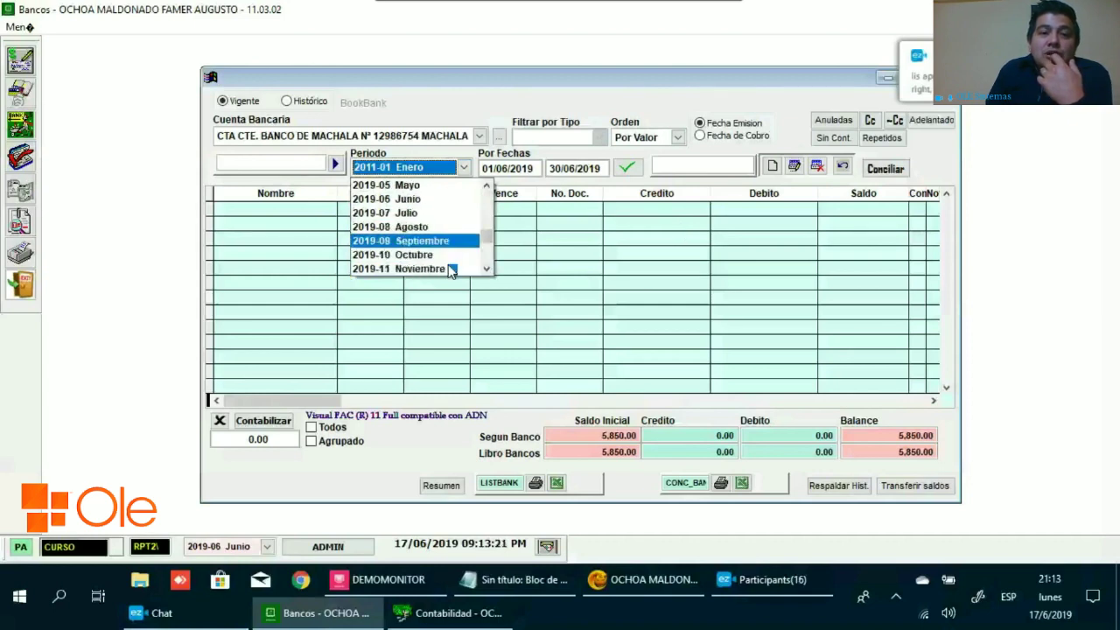
pyautogui.click(487, 188)
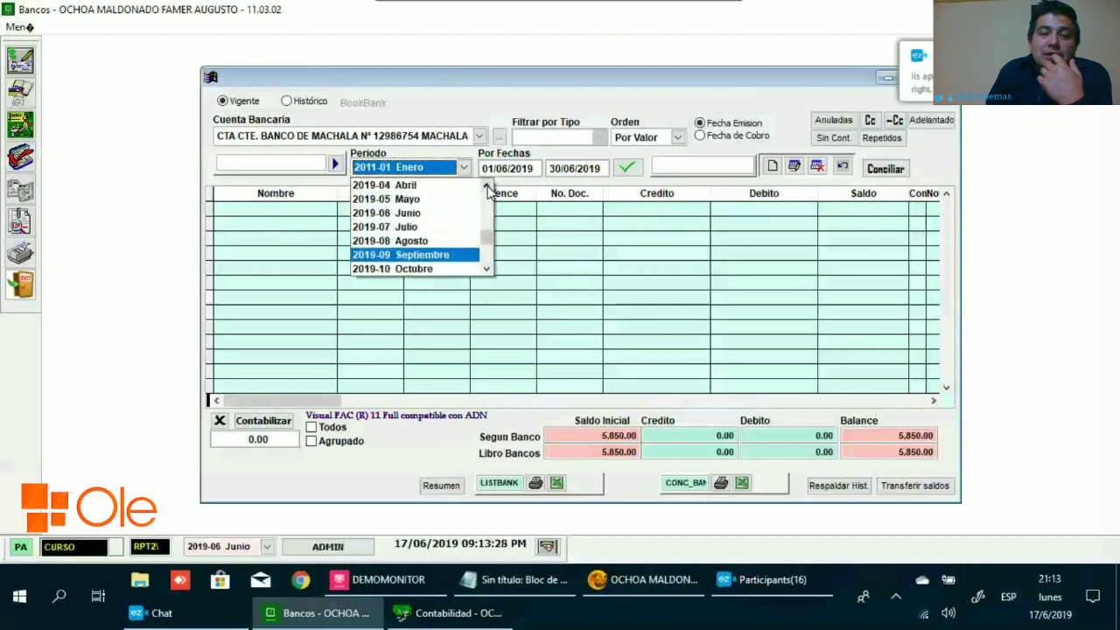
pyautogui.click(488, 187)
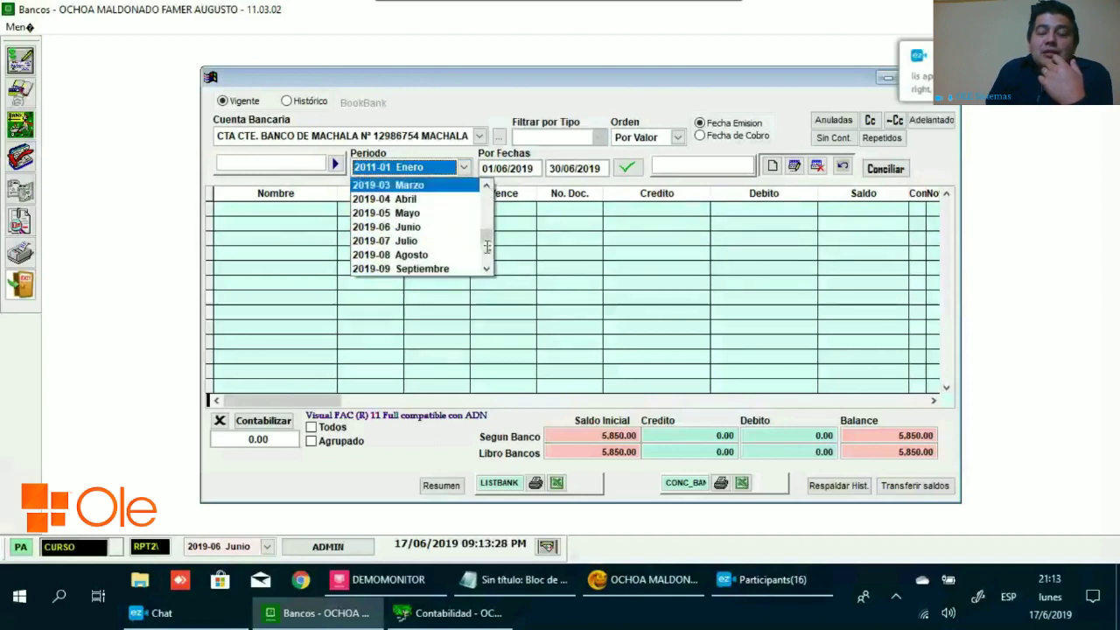
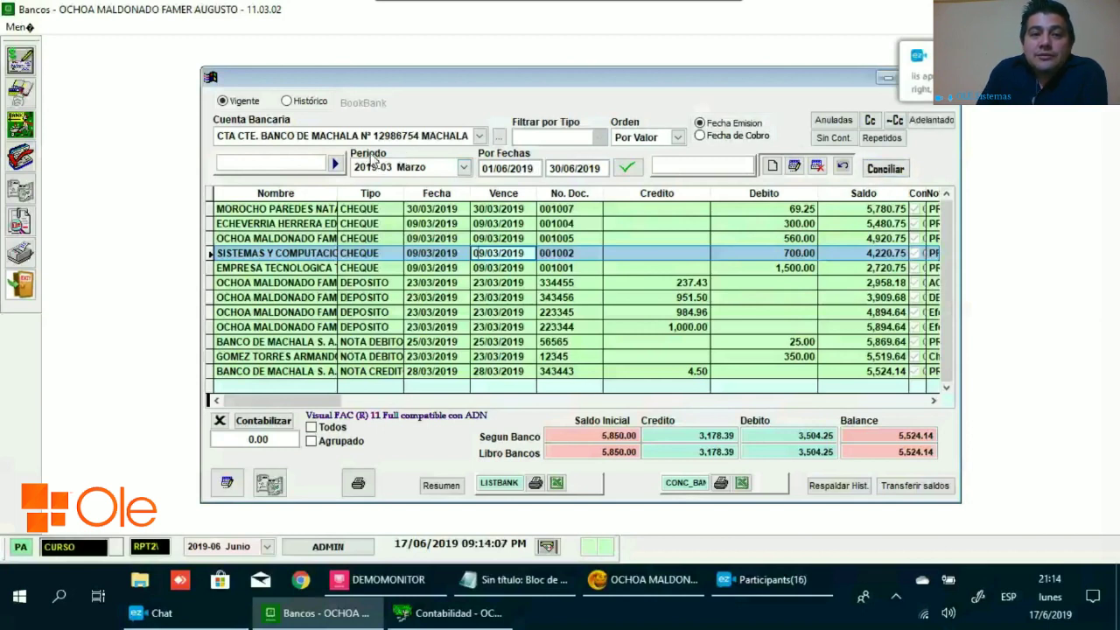
# Bring up the integrity review for the March 2019 bank book, run Rev.Integridad and select cheque 001005.
pyautogui.click(403, 164)
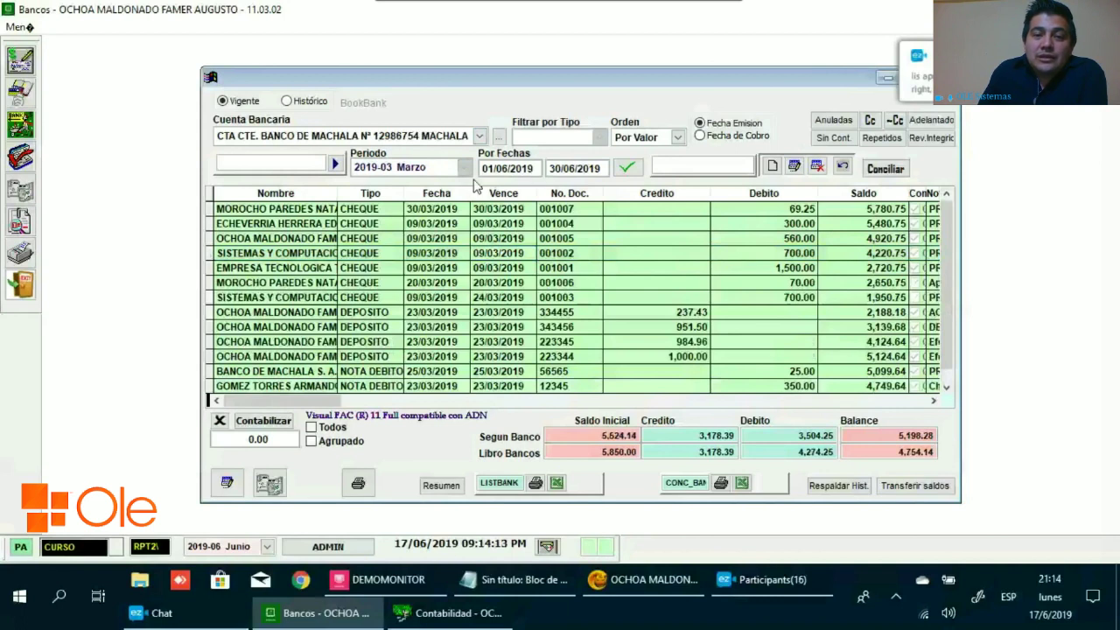
pyautogui.click(943, 142)
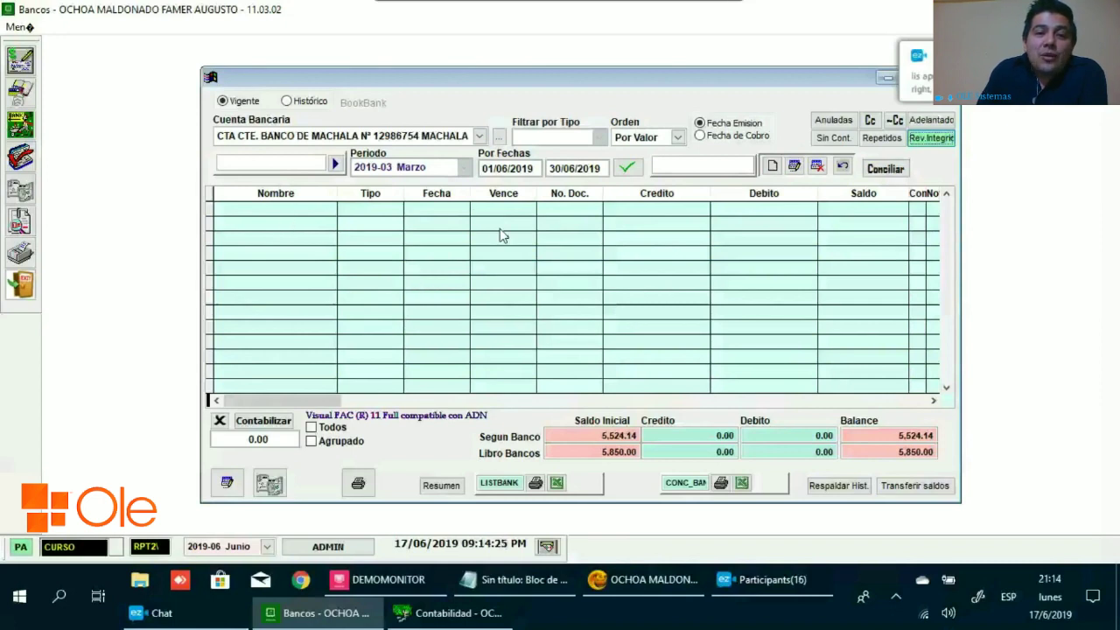
pyautogui.click(942, 143)
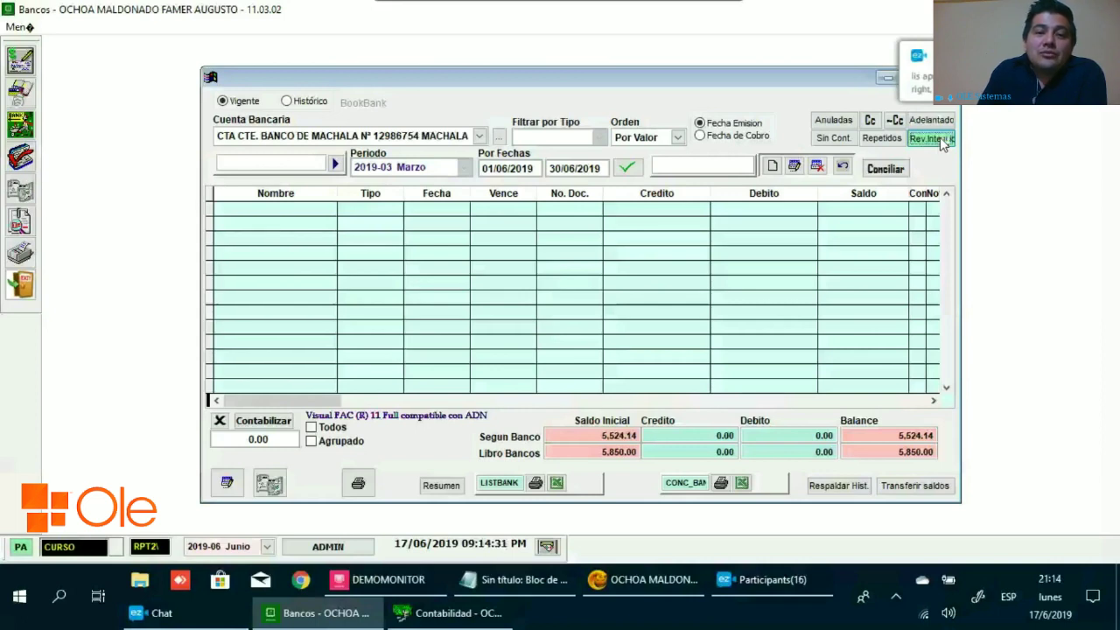
pyautogui.click(390, 236)
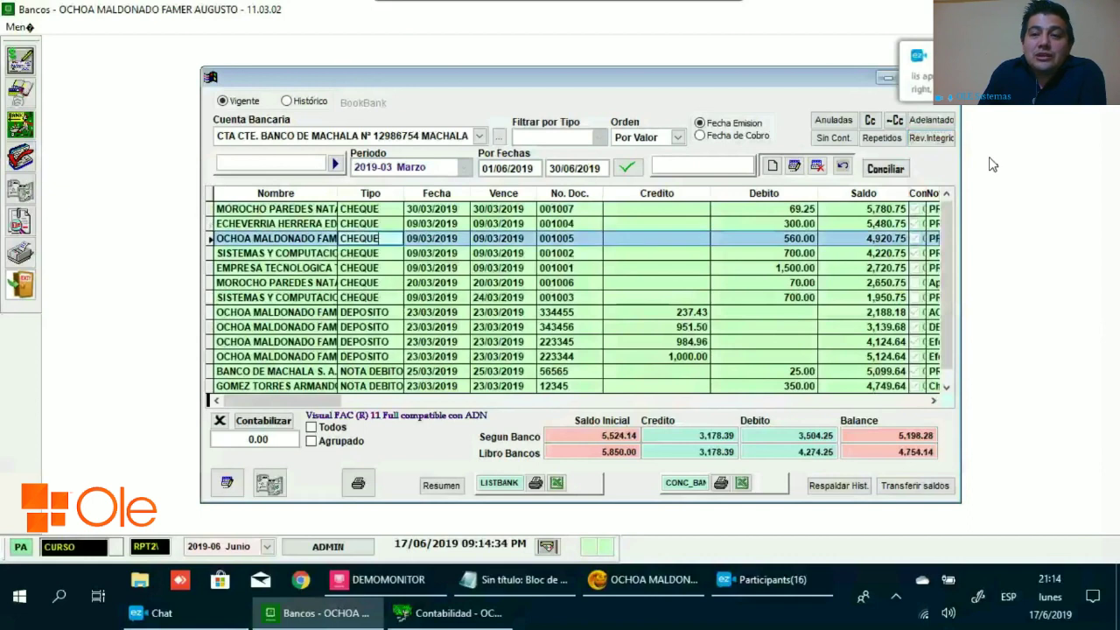
# Rerun Rev.Integridad for the March 2019 bank book and open cheque 001002 for editing with the access password.
pyautogui.click(945, 140)
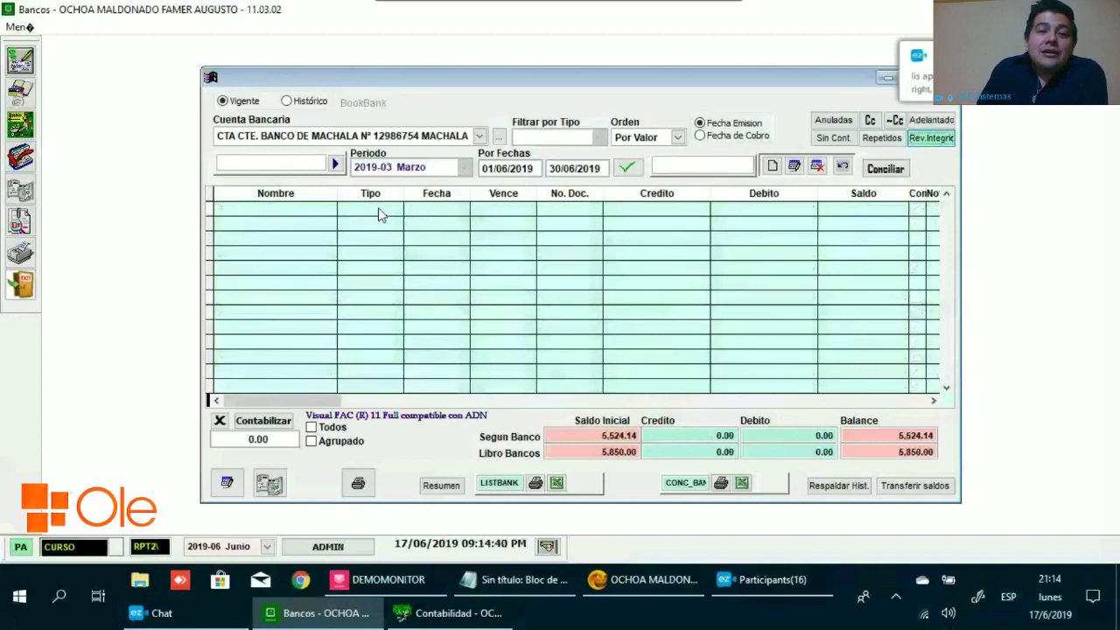
pyautogui.click(943, 144)
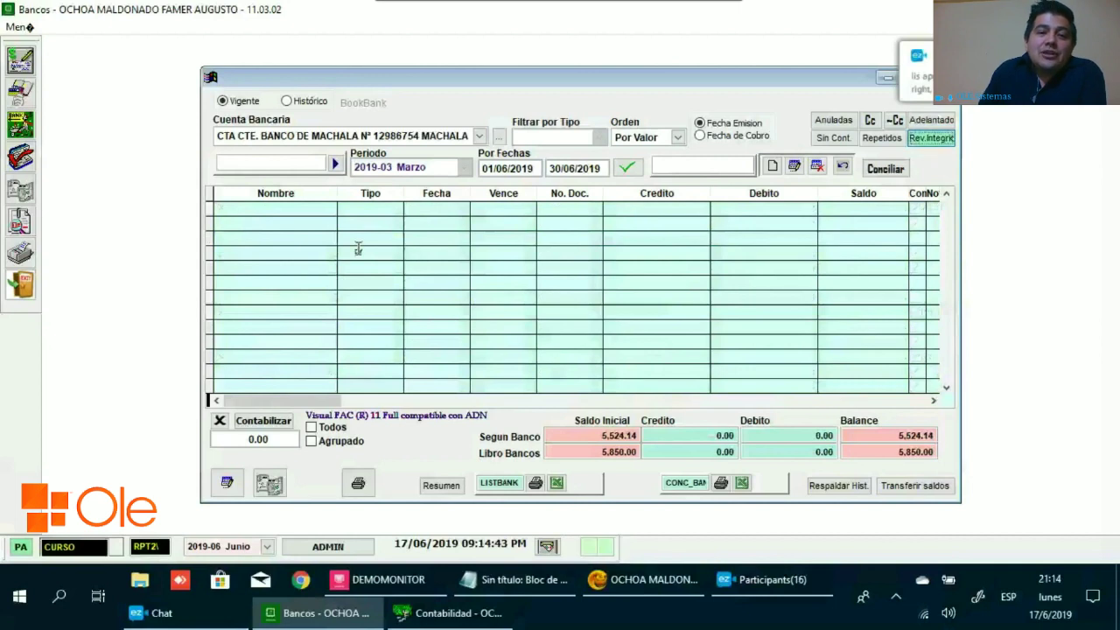
pyautogui.write('******')
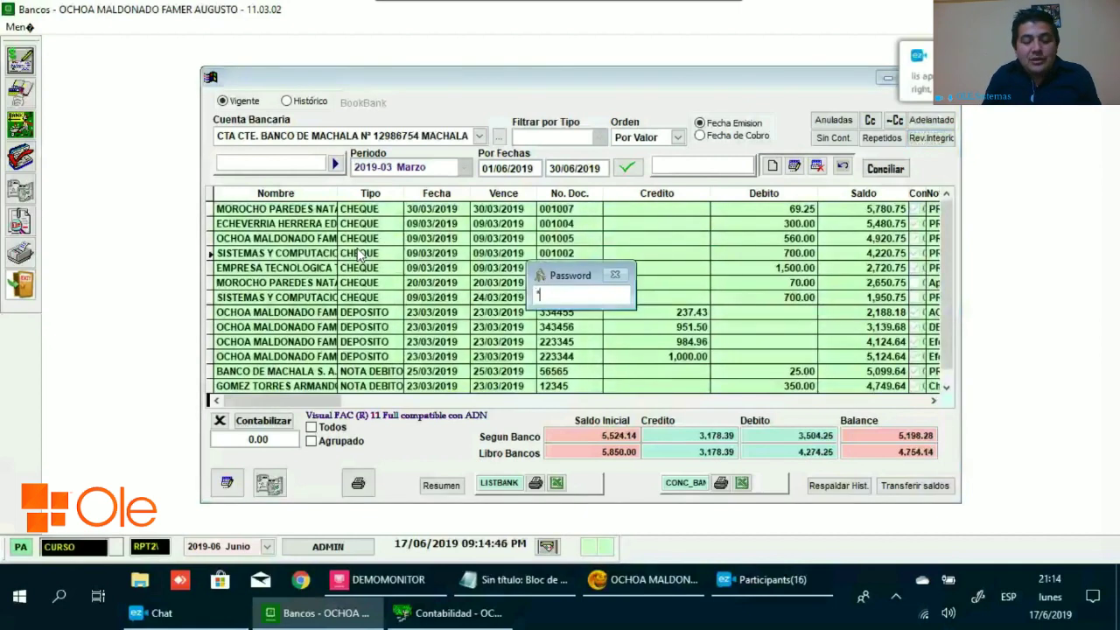
pyautogui.press('Return')
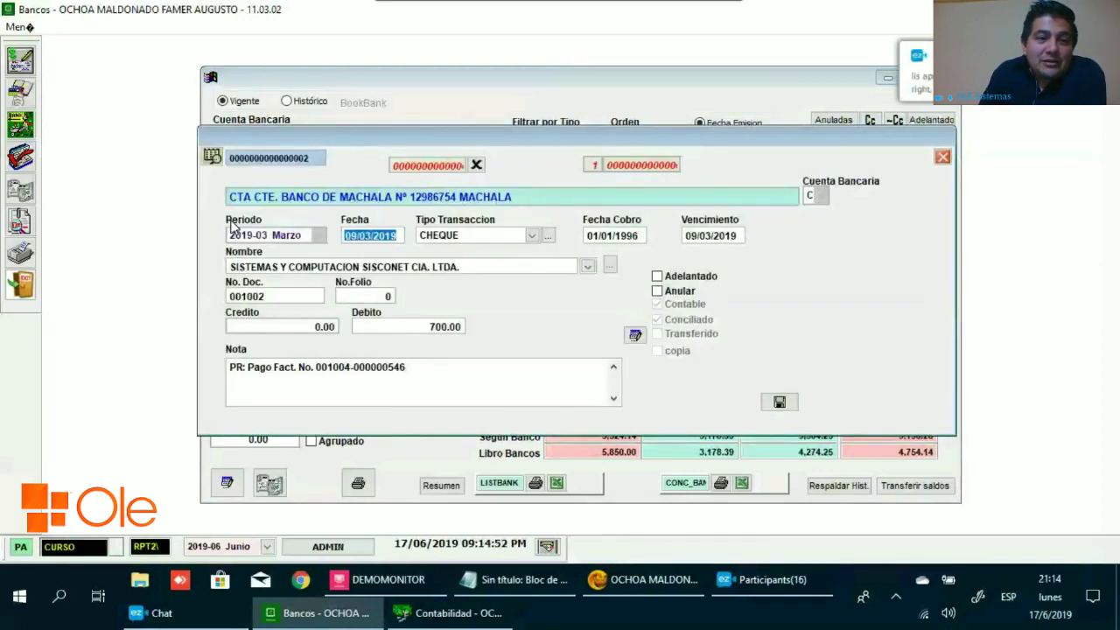
# Examine the Periodo options of cheque 001002 and exit the transaction without saving.
pyautogui.click(270, 241)
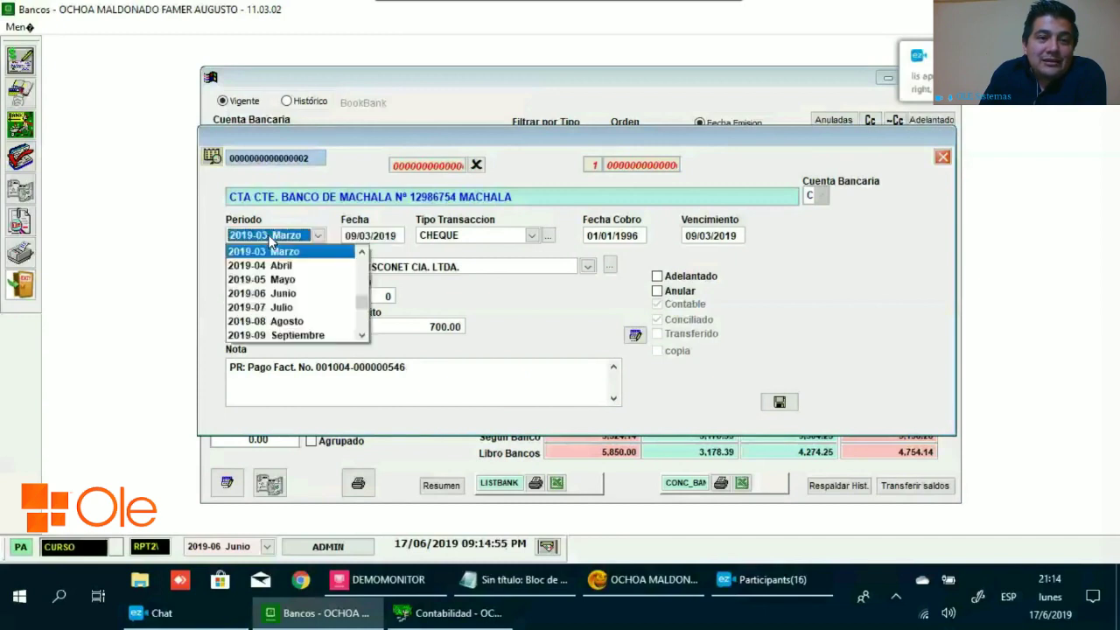
pyautogui.click(246, 222)
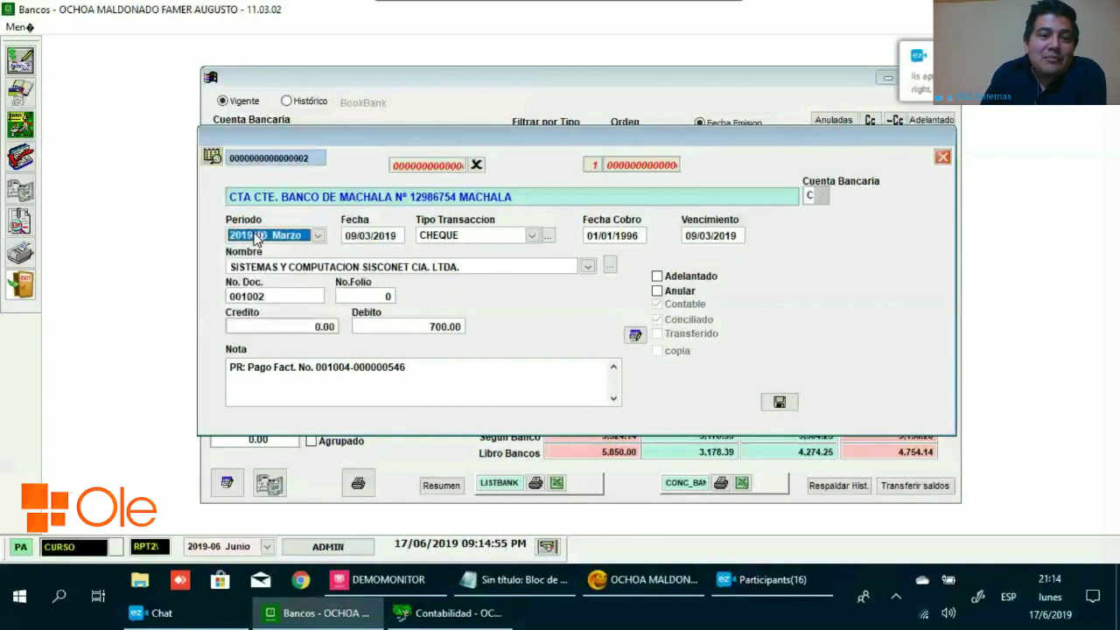
pyautogui.click(243, 235)
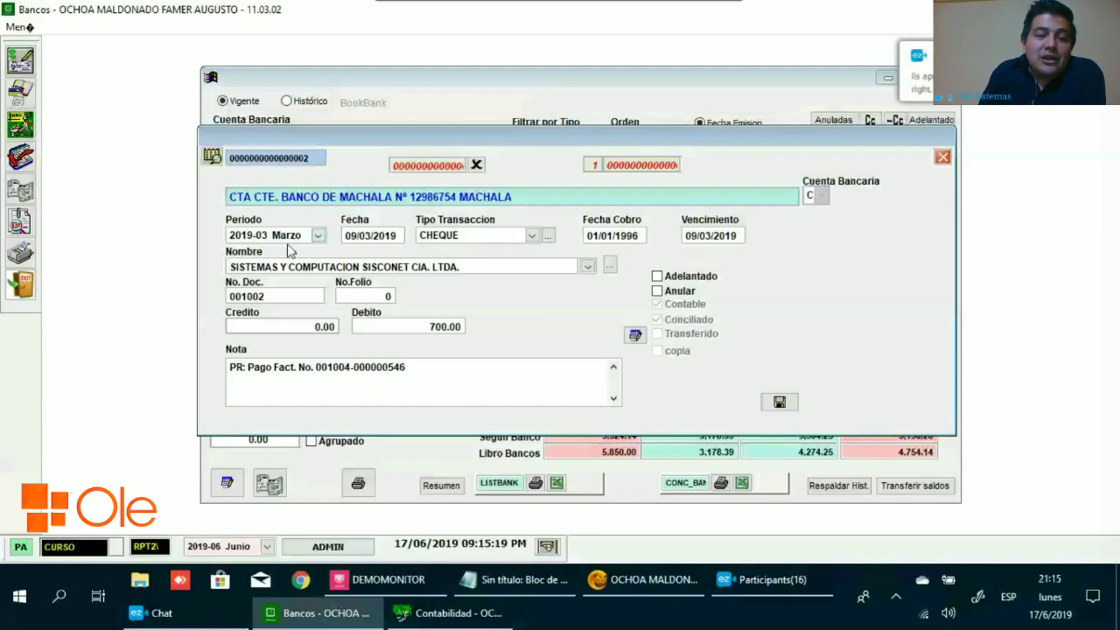
pyautogui.click(942, 158)
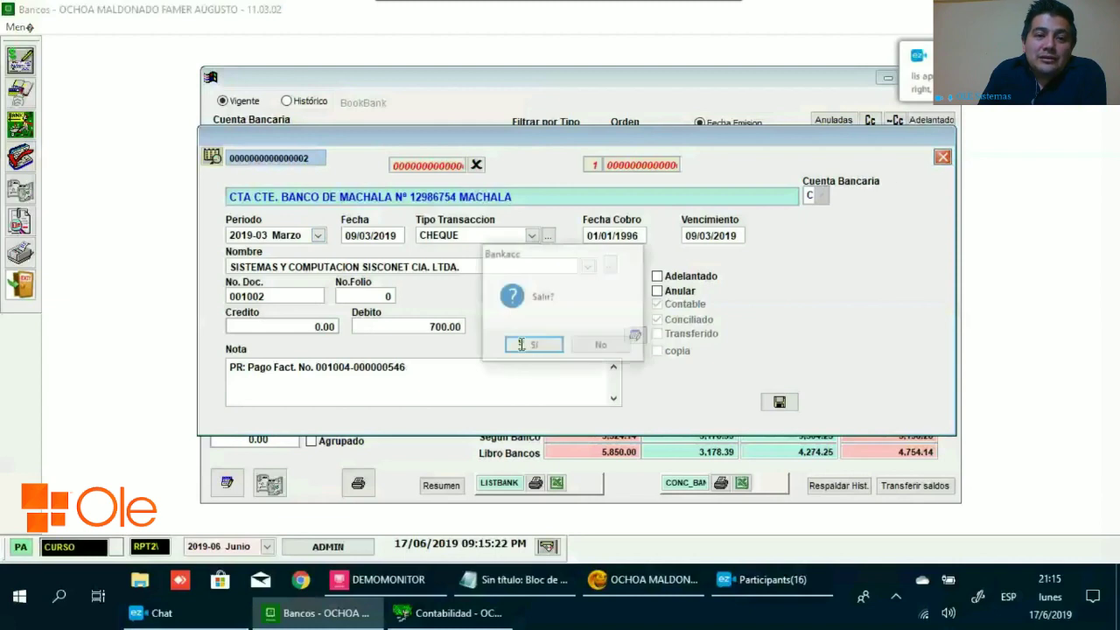
pyautogui.click(521, 344)
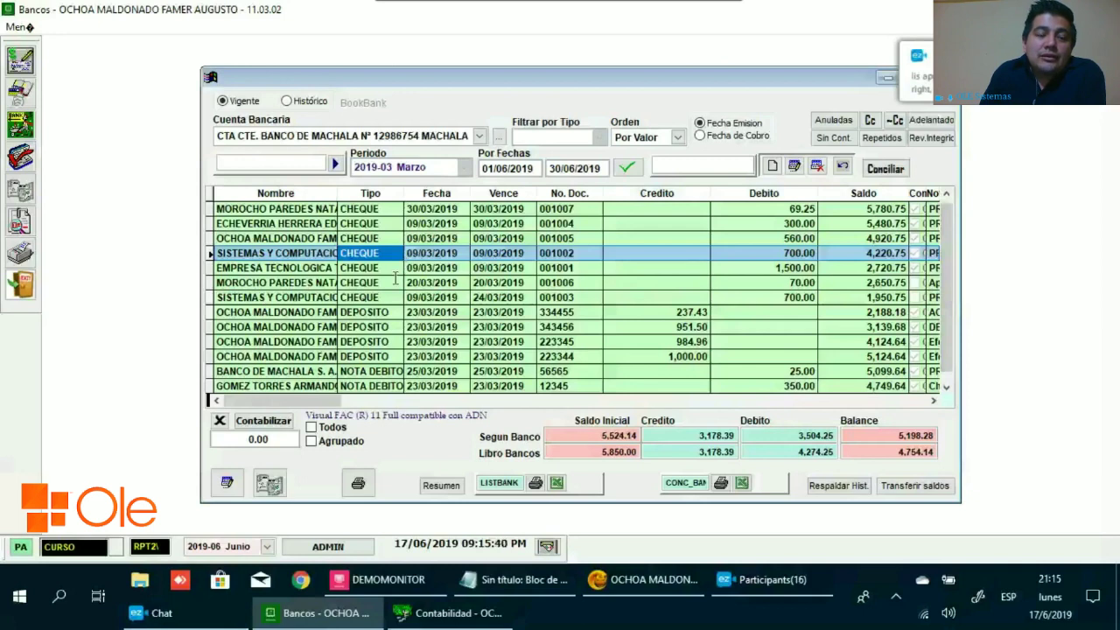
# Open the payment voucher linked to cheque 001002, compare the Fecha and Vencimiento columns of its cheque lines, and return to the bank book.
pyautogui.click(271, 485)
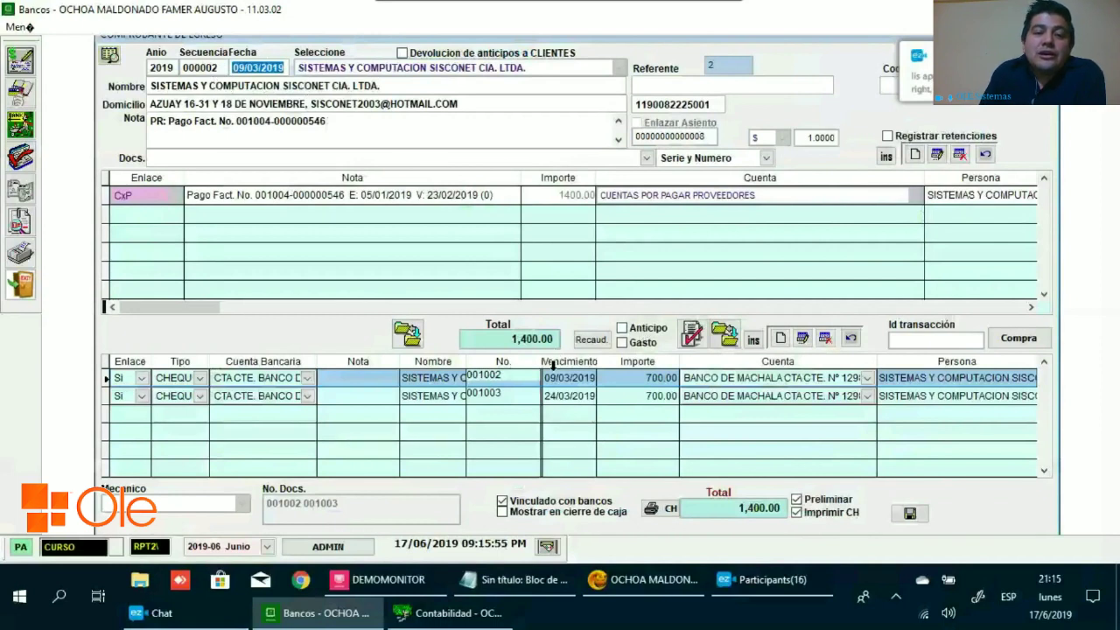
pyautogui.moveTo(544, 362); pyautogui.dragTo(595, 363)
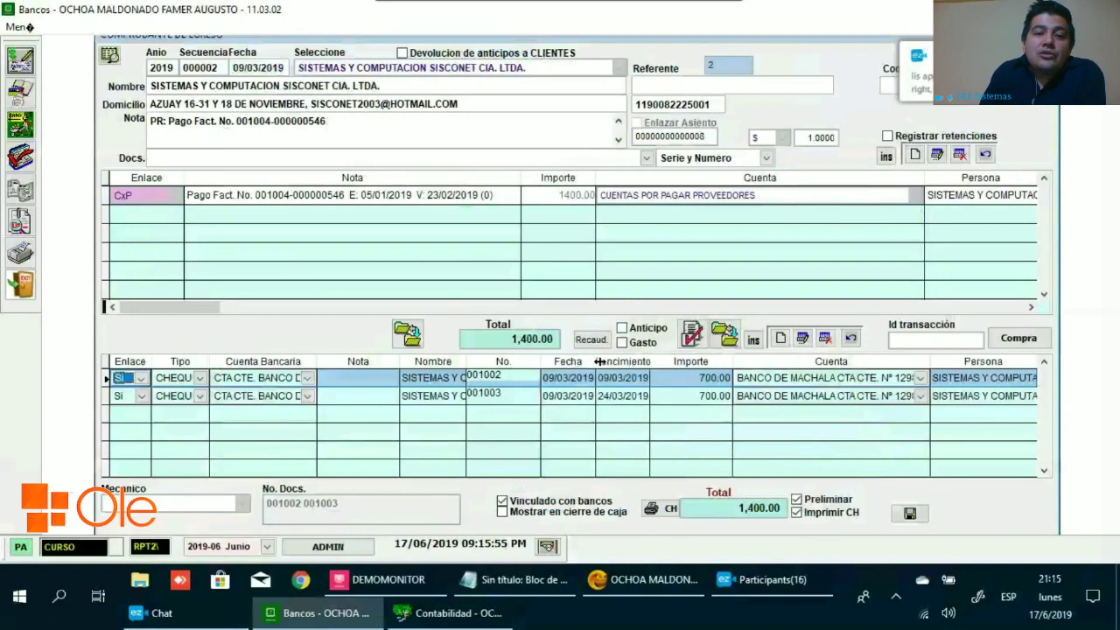
pyautogui.click(542, 362)
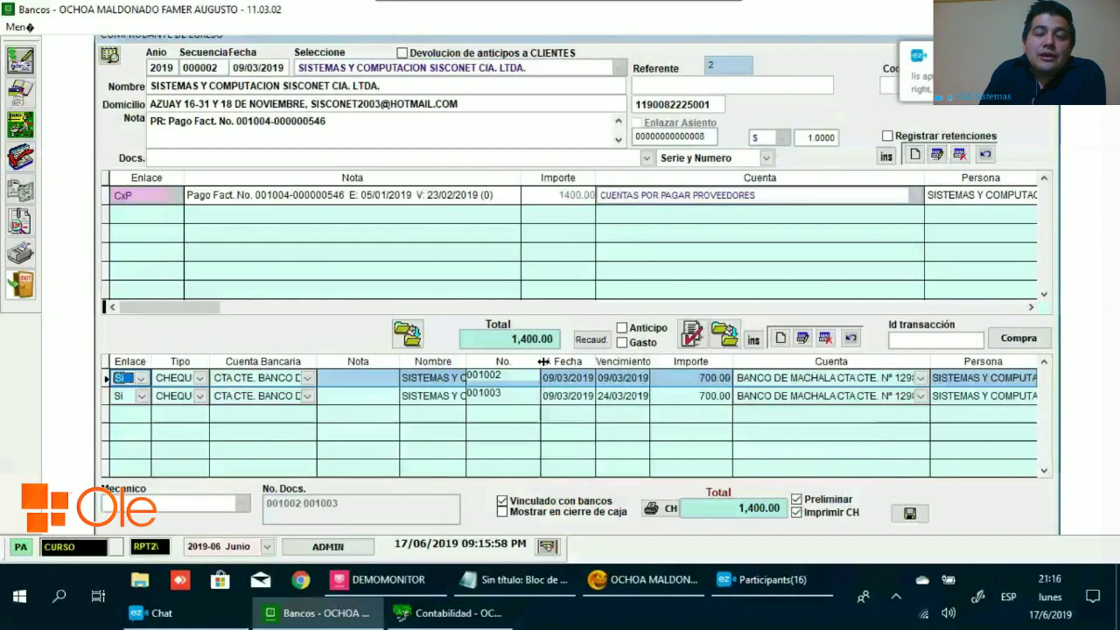
pyautogui.moveTo(542, 361); pyautogui.dragTo(514, 379)
pyautogui.click(513, 379)
pyautogui.click(619, 379)
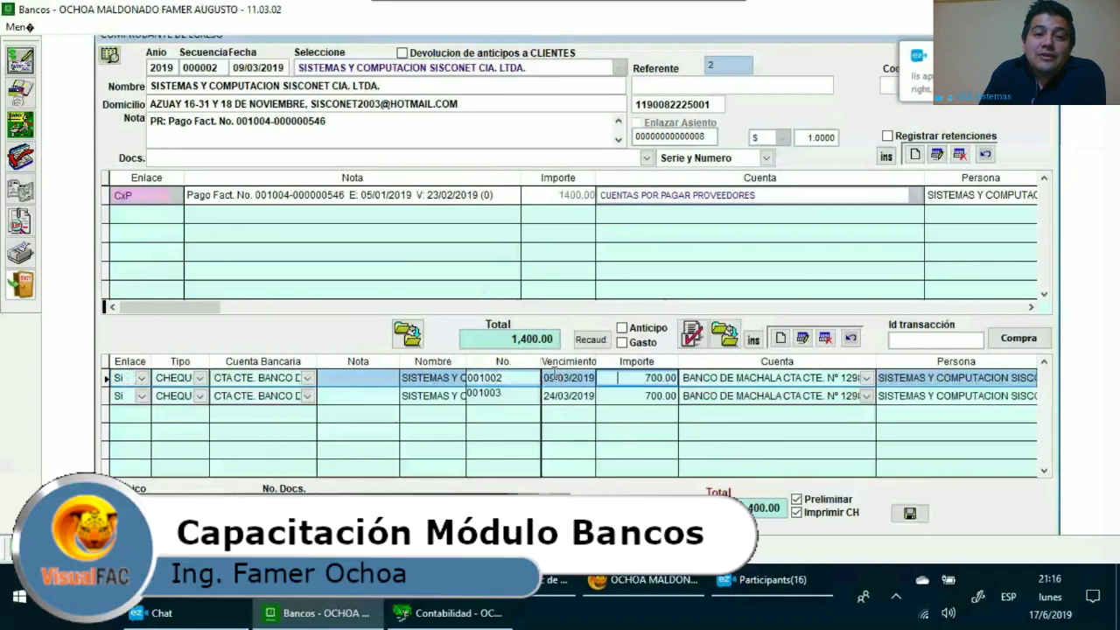
pyautogui.moveTo(542, 361); pyautogui.dragTo(557, 378)
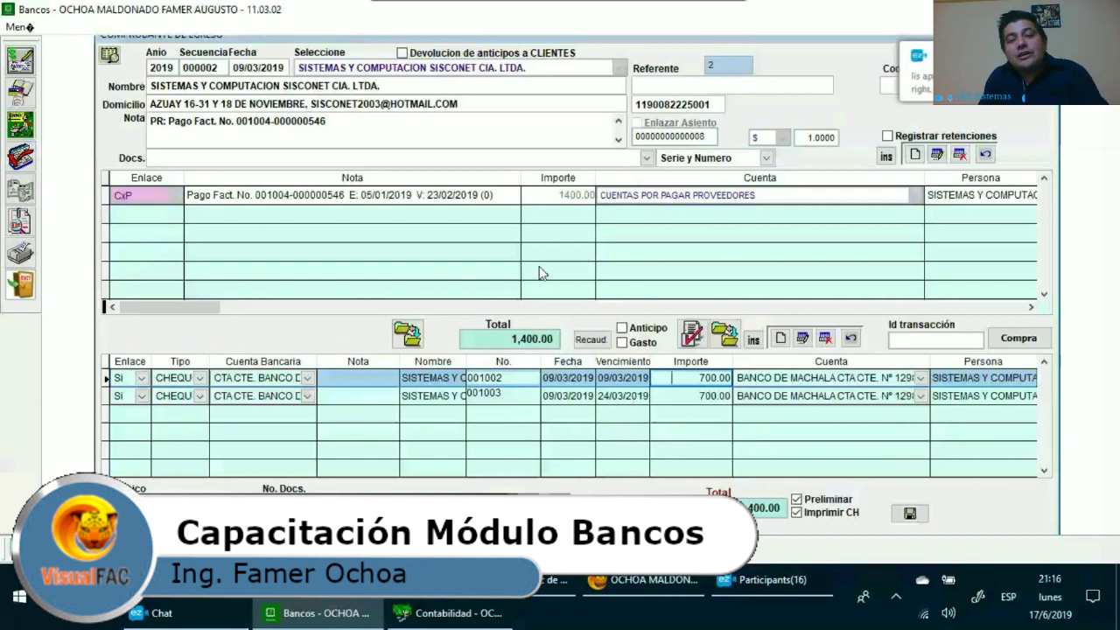
pyautogui.press('Escape')
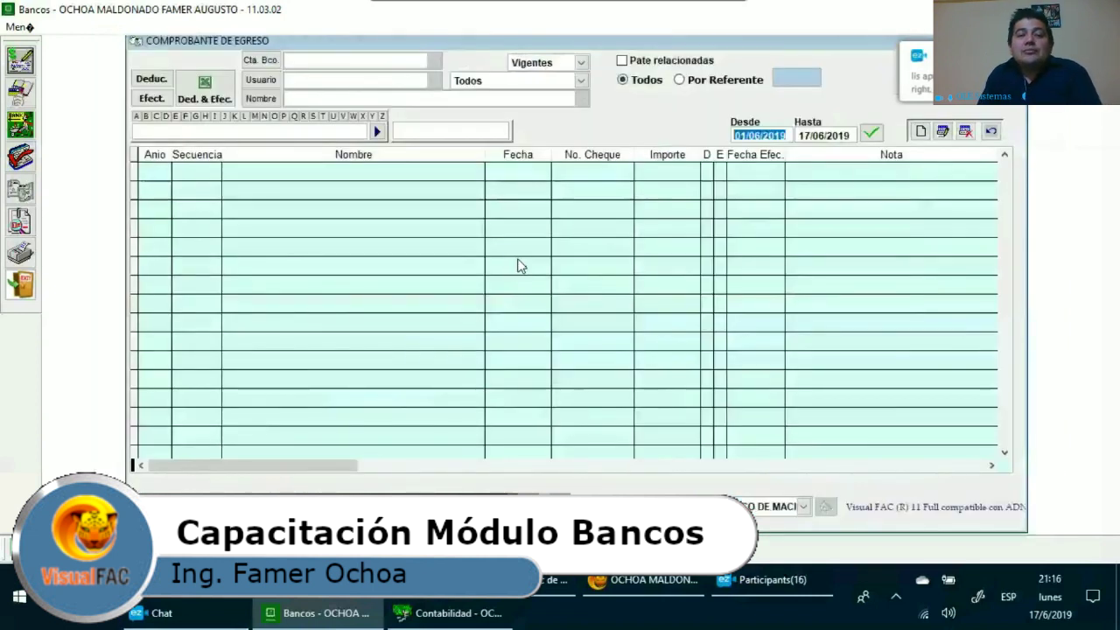
pyautogui.press('Escape')
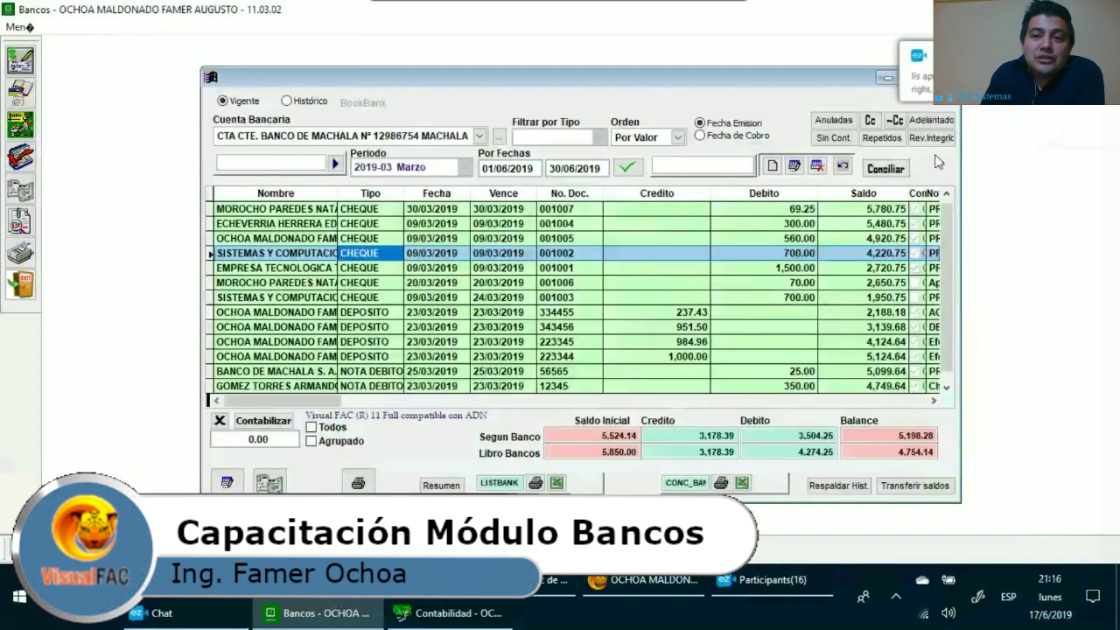
# Return from the integrity review to the regular March 2019 bank book and compare the Segun Banco and Libro Bancos opening balances.
pyautogui.click(941, 140)
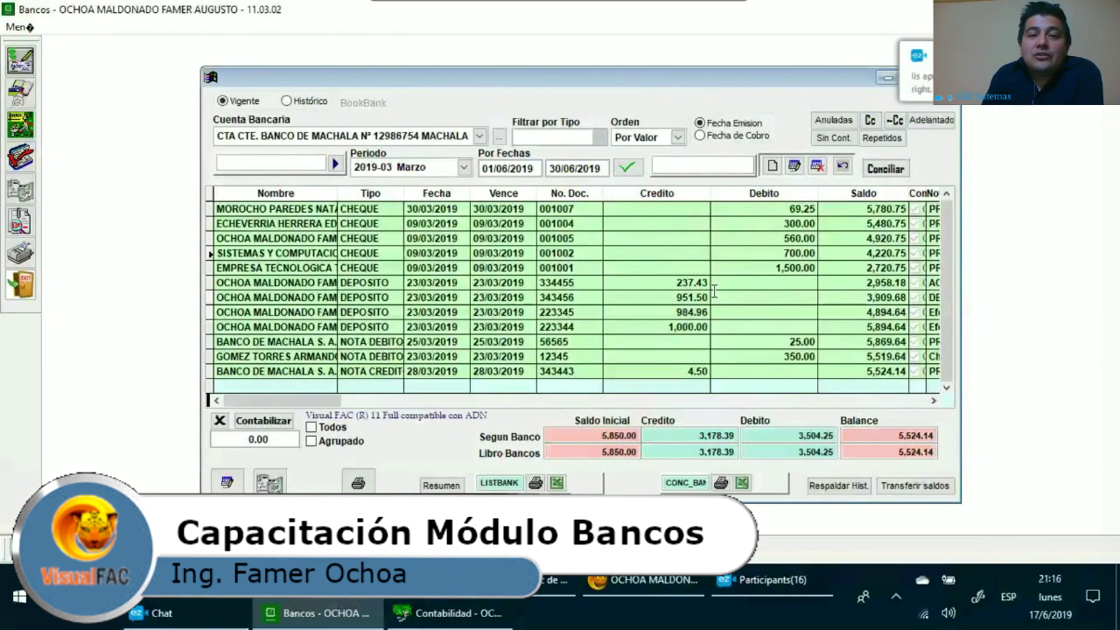
pyautogui.click(455, 267)
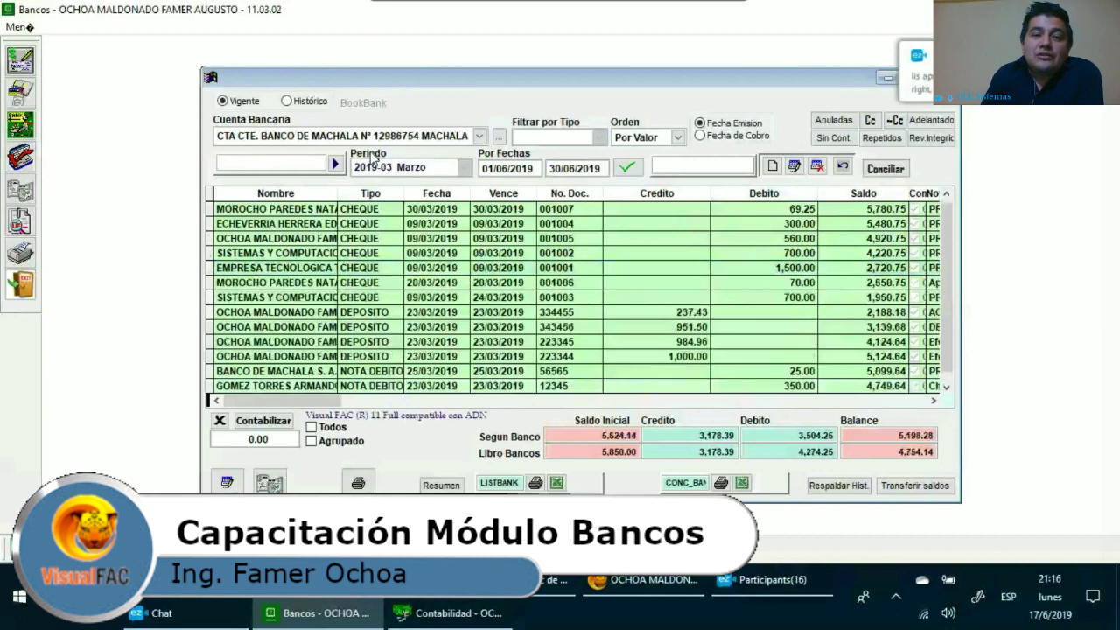
pyautogui.click(613, 435)
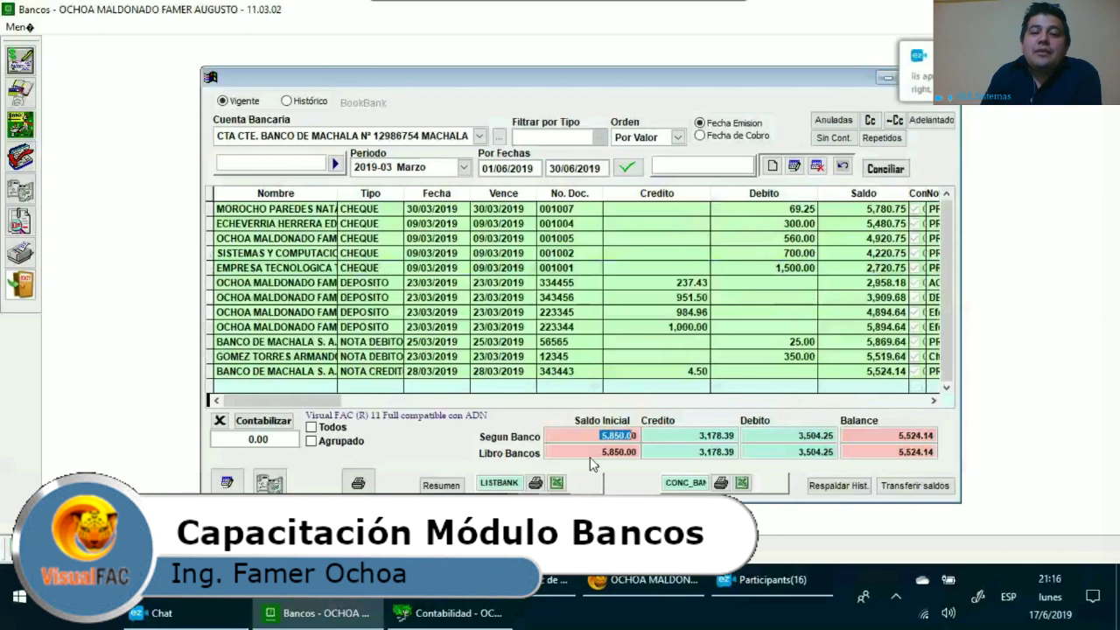
pyautogui.click(603, 451)
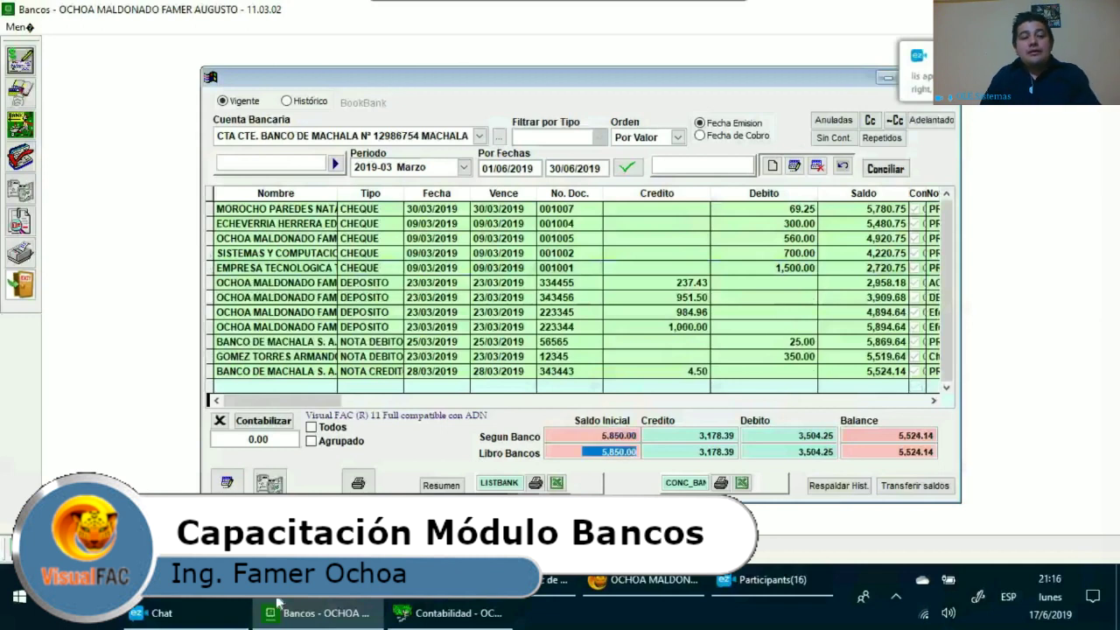
# Open the meeting chat and read the participants' questions about matching bank balances and replacing cheques of a closed account.
pyautogui.click(162, 612)
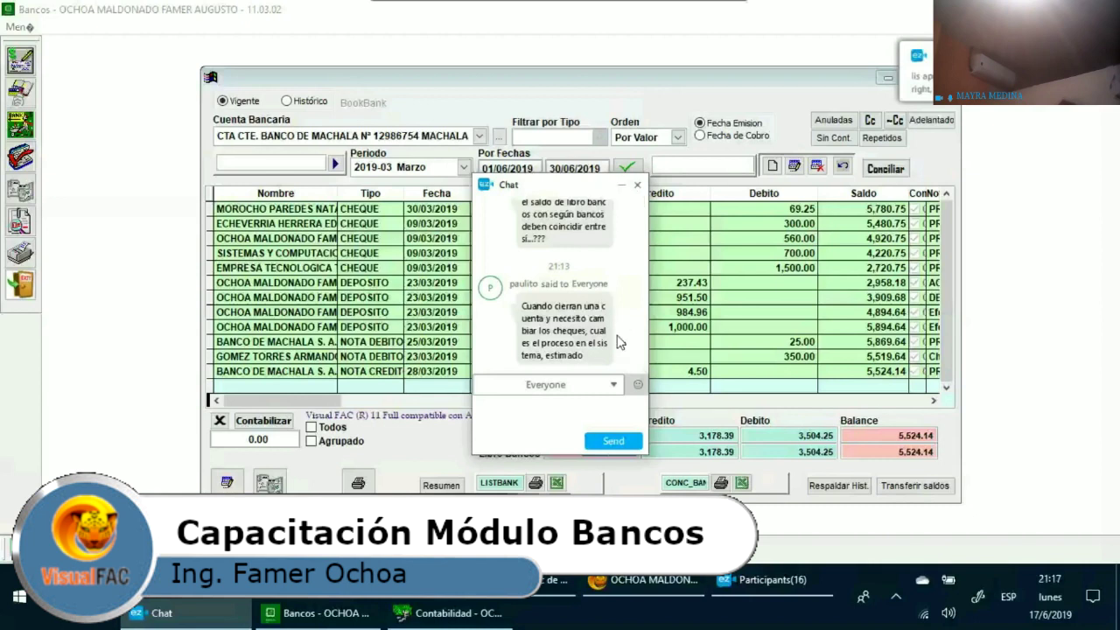
pyautogui.scroll(2, 618, 342)
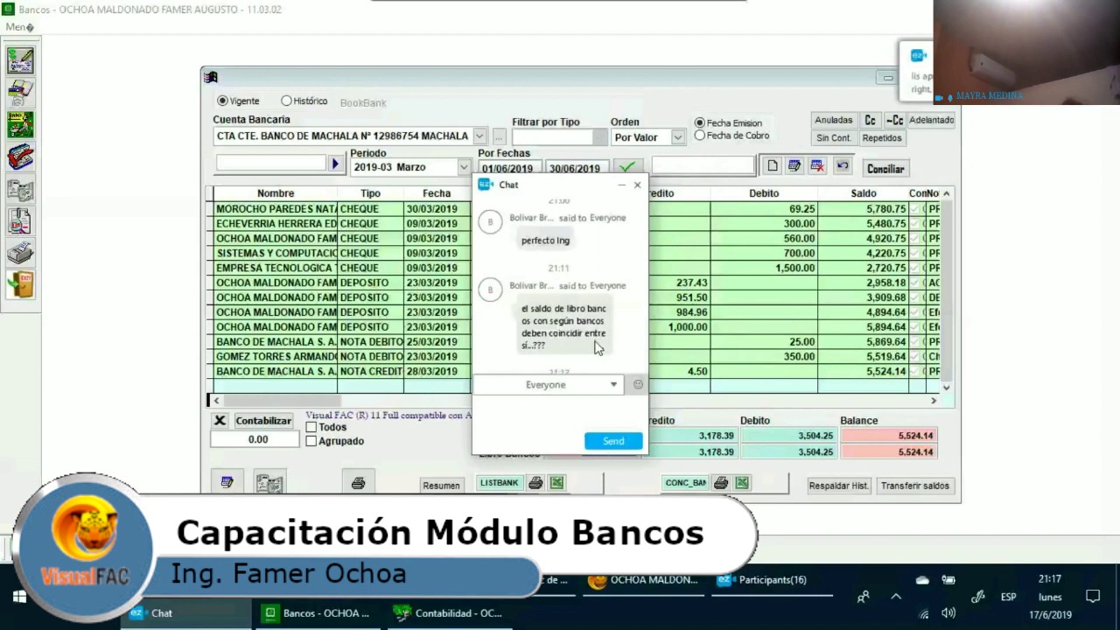
pyautogui.scroll(-1, 597, 339)
pyautogui.scroll(1, 598, 299)
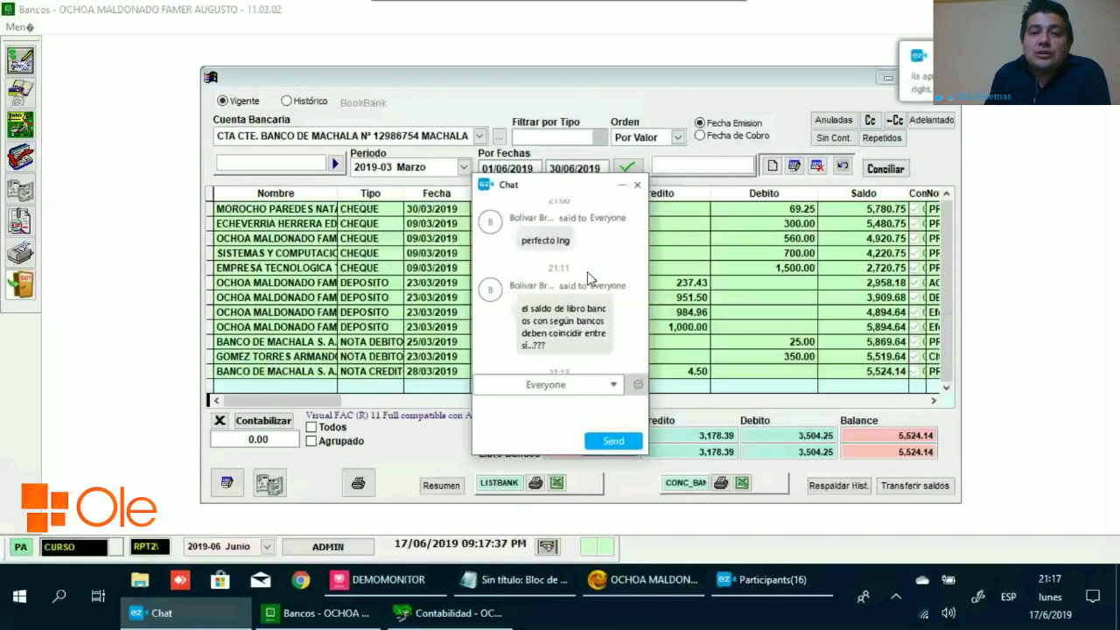
pyautogui.scroll(-3, 573, 310)
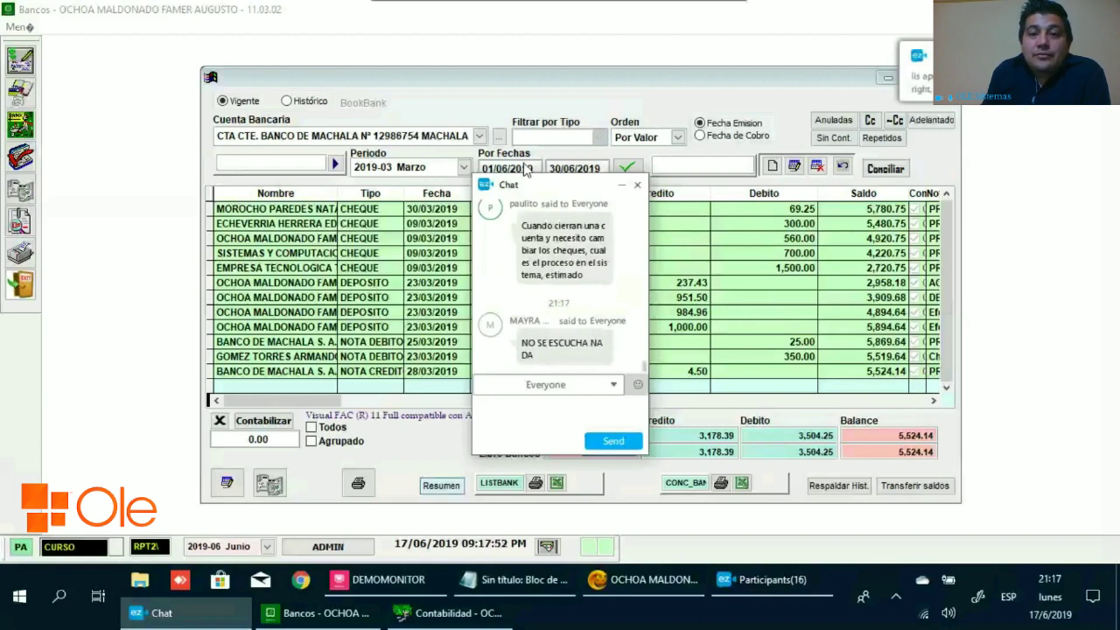
pyautogui.click(542, 387)
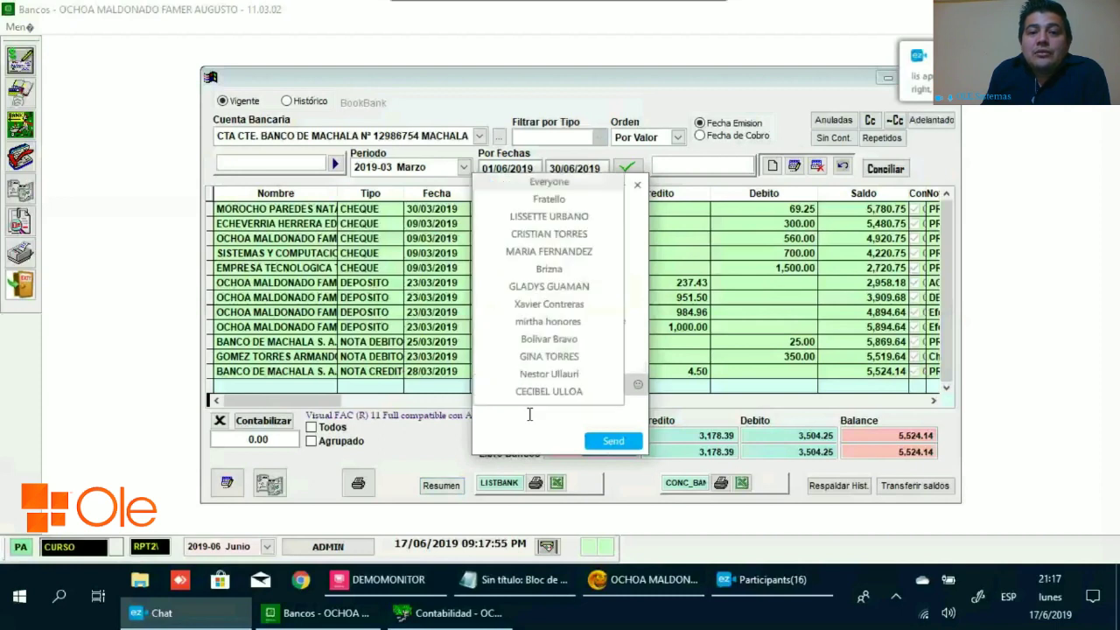
pyautogui.click(516, 437)
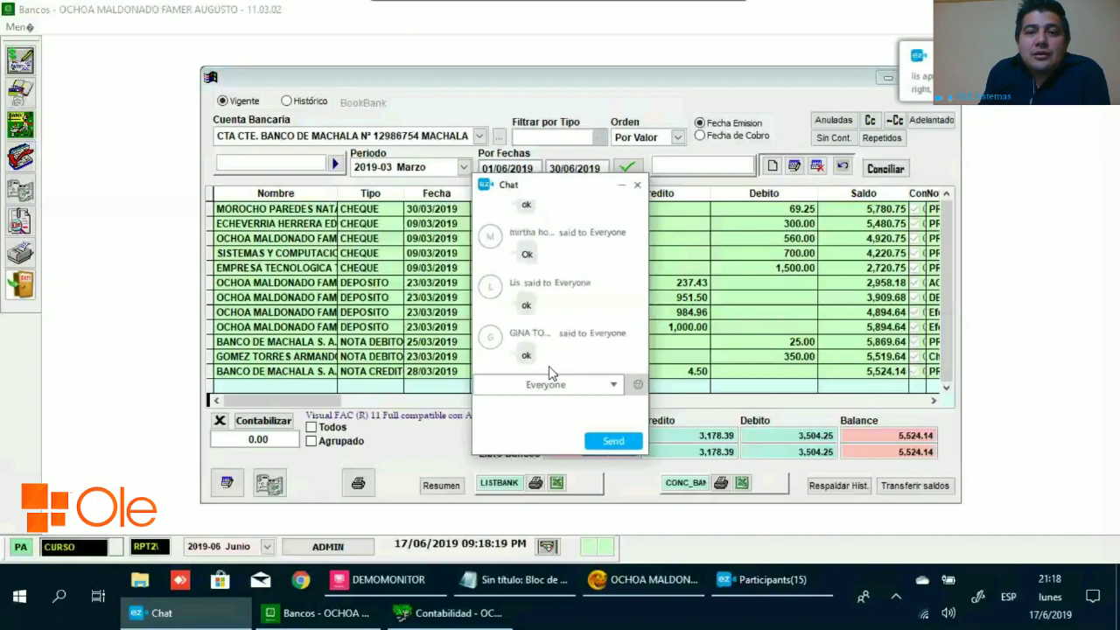
# Review the participants' chat replies about the meeting's audio quality.
pyautogui.scroll(1, 569, 300)
pyautogui.scroll(3, 570, 301)
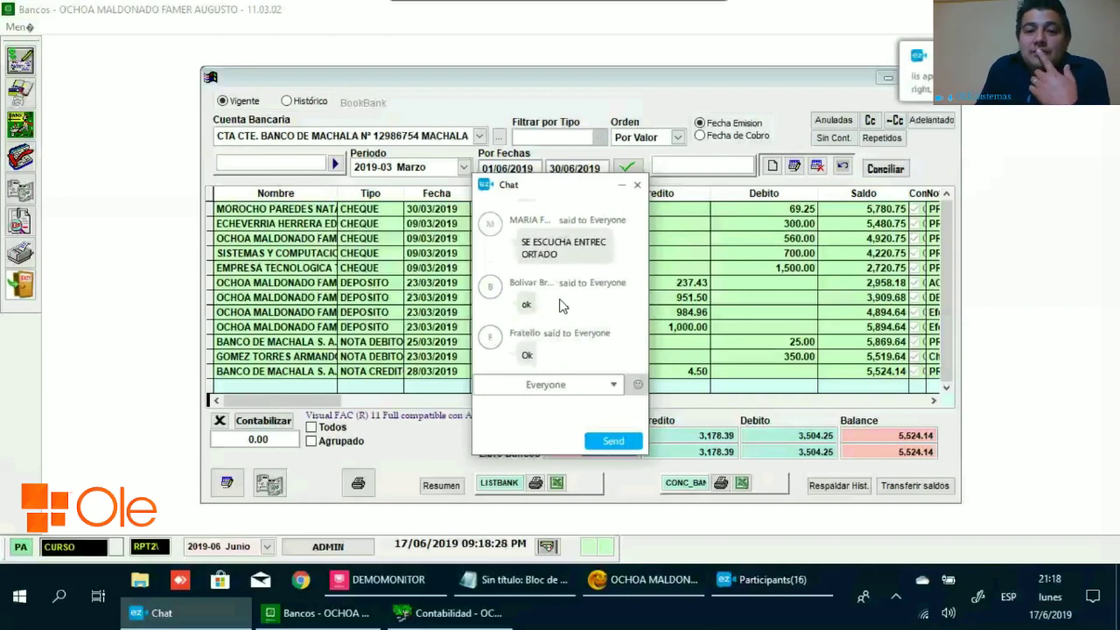
pyautogui.scroll(3, 567, 332)
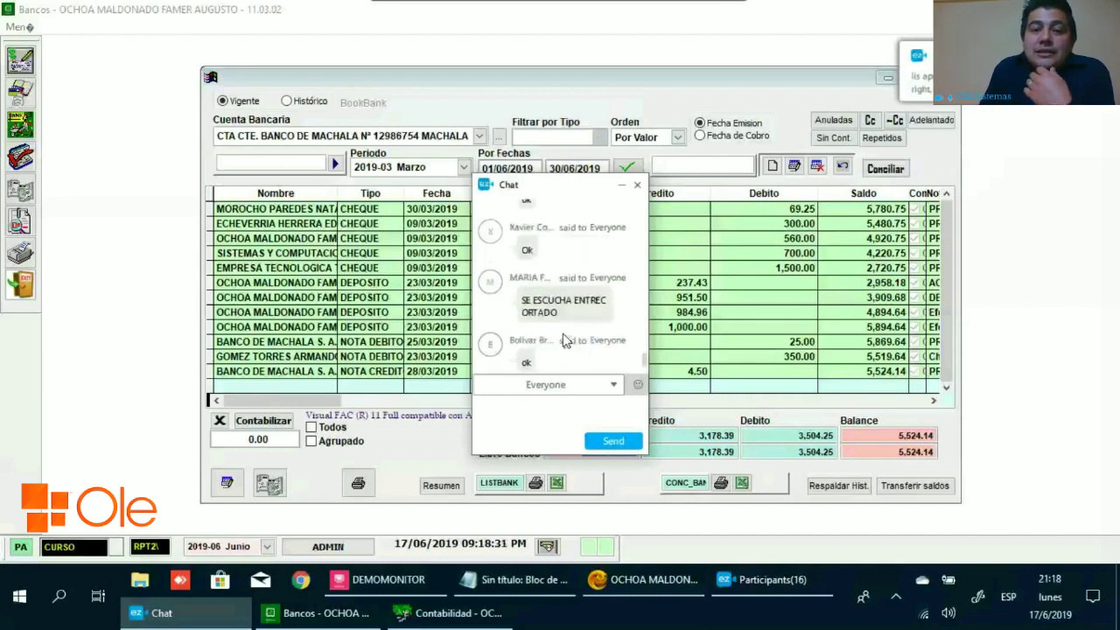
pyautogui.scroll(-3, 566, 354)
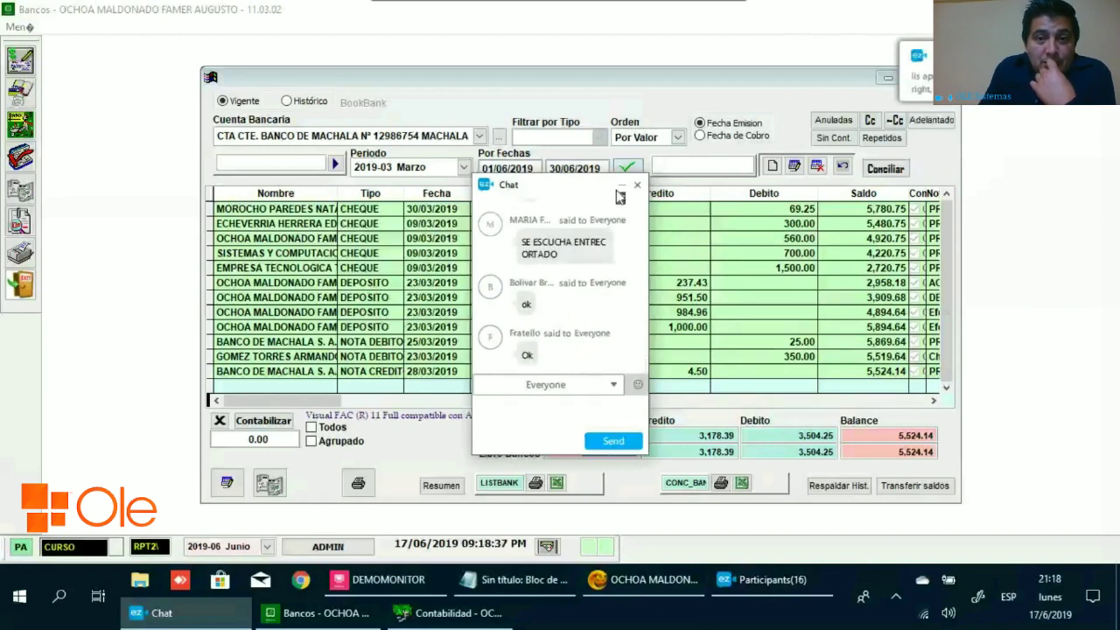
pyautogui.scroll(-3, 537, 313)
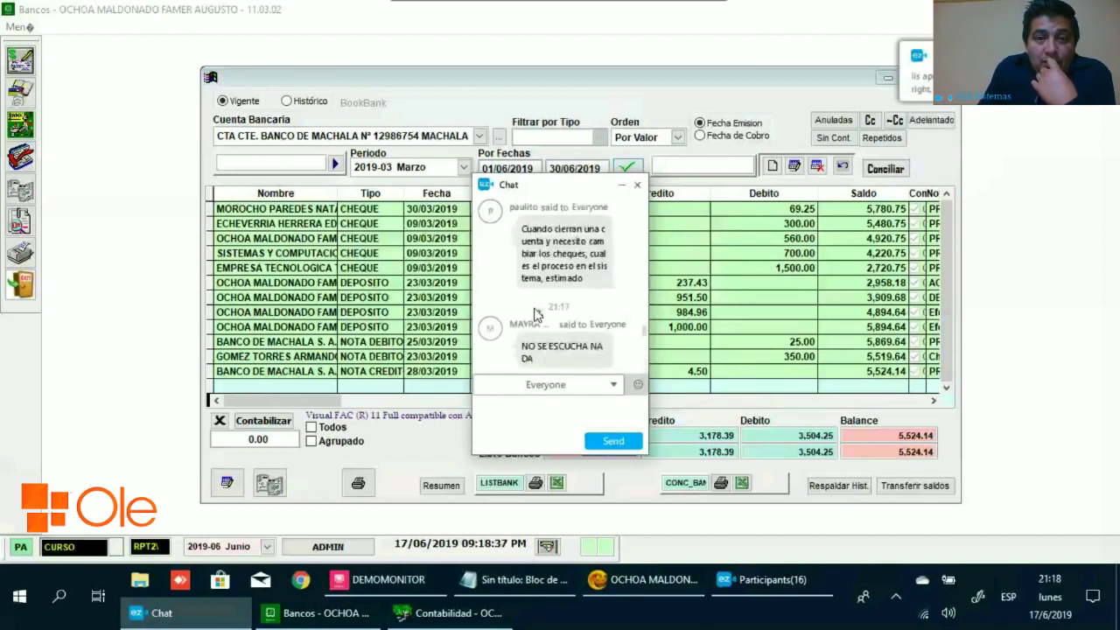
pyautogui.scroll(-1, 537, 310)
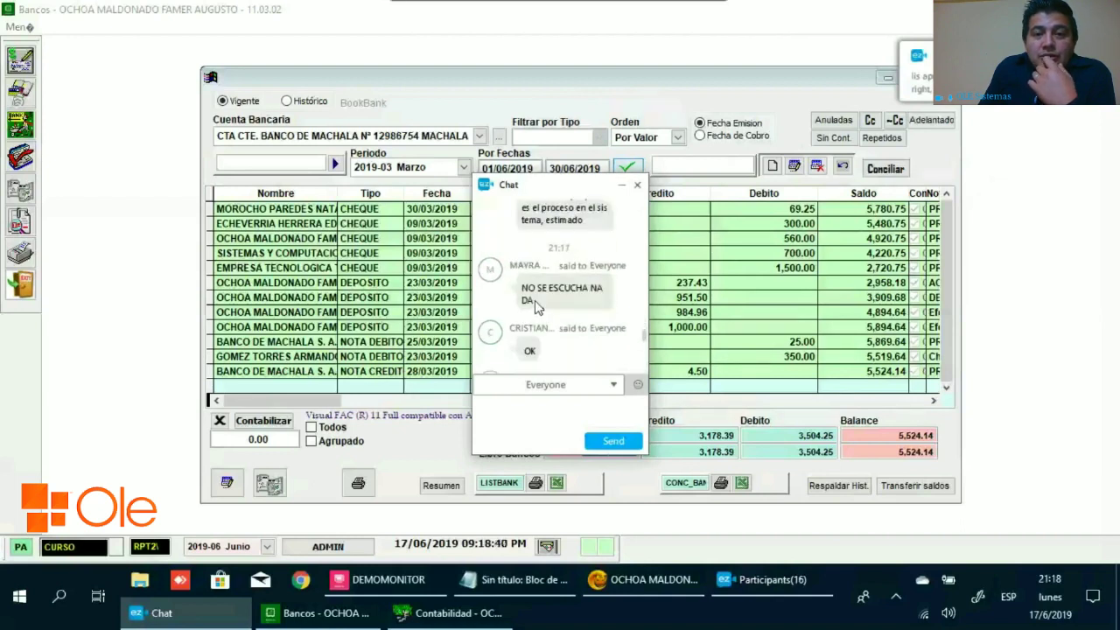
pyautogui.scroll(-5, 560, 293)
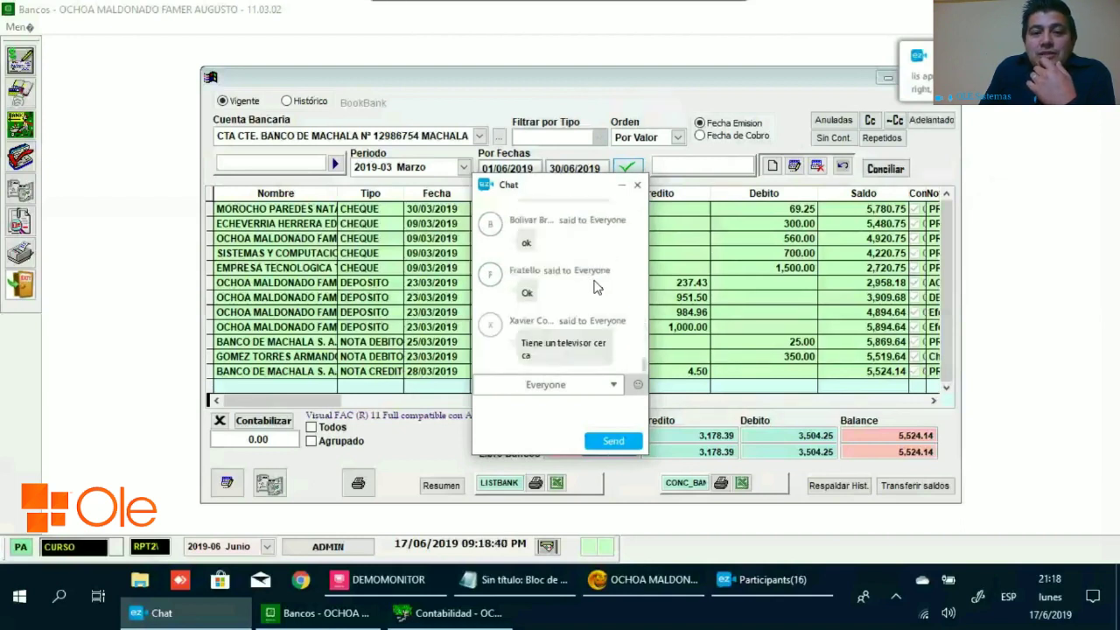
pyautogui.scroll(-1, 592, 289)
pyautogui.scroll(3, 590, 289)
pyautogui.scroll(-4, 588, 289)
pyautogui.scroll(1, 587, 289)
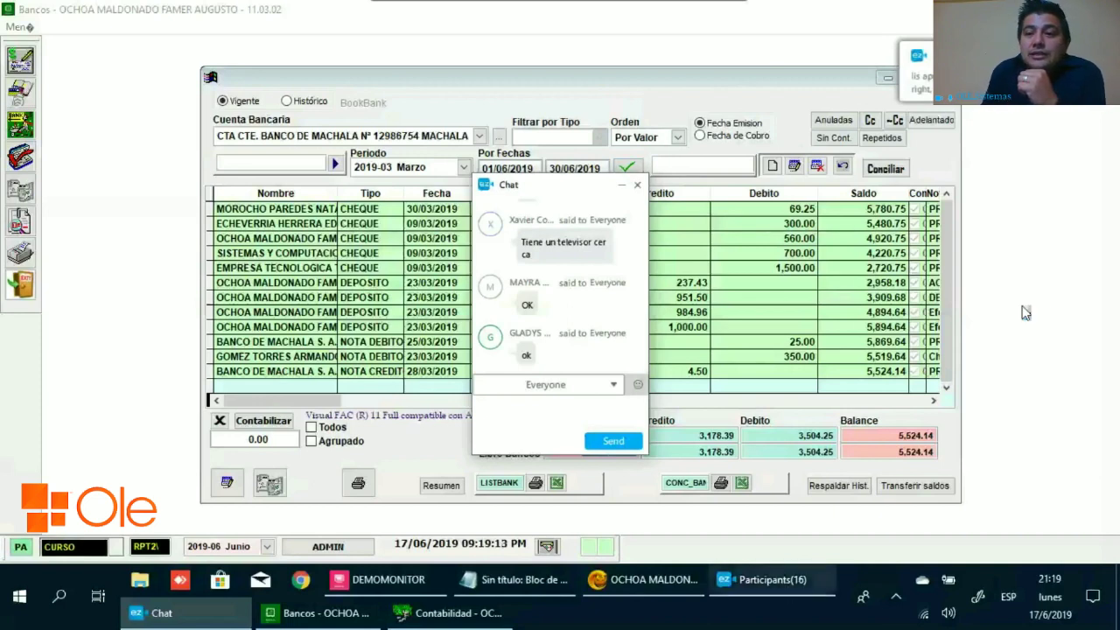
# Mute a participant in the meeting's participants list.
pyautogui.scroll(-1, 1028, 446)
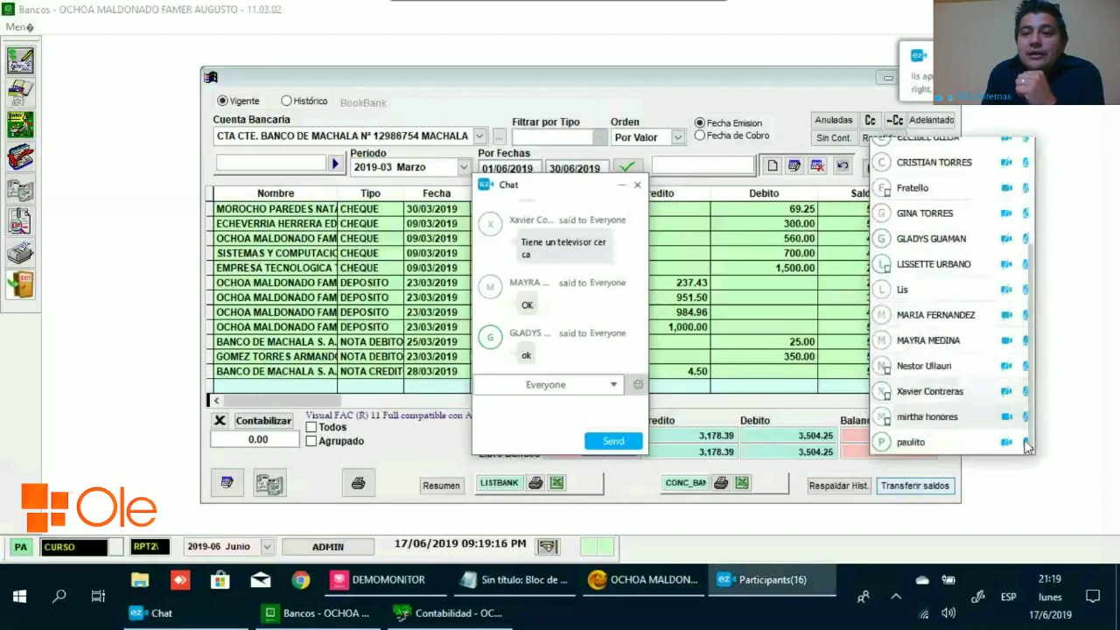
pyautogui.rightClick(958, 365)
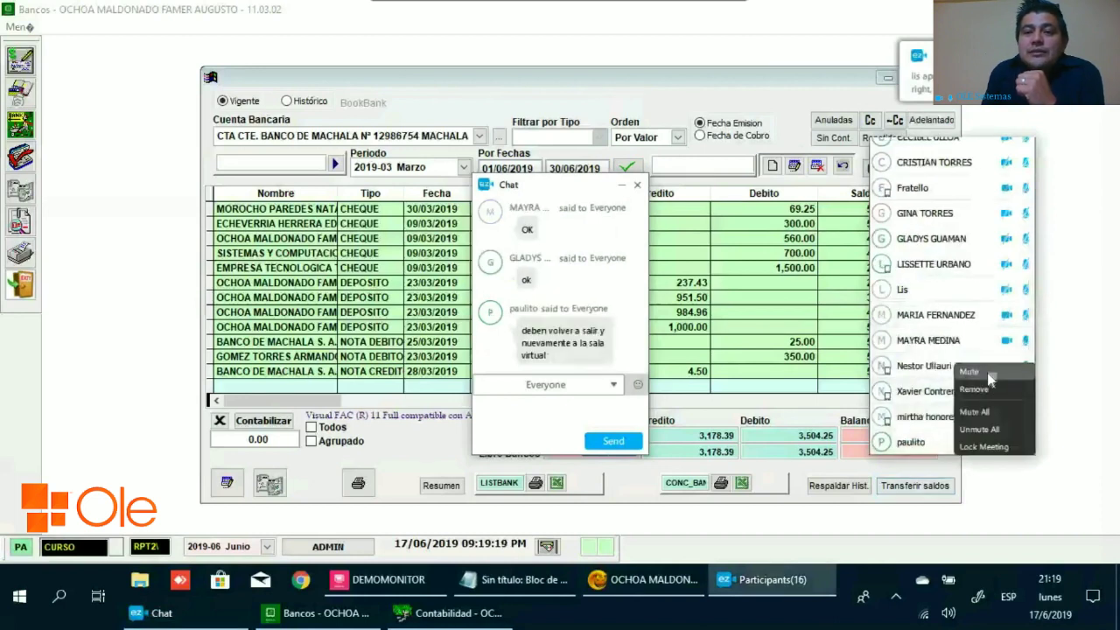
pyautogui.click(988, 373)
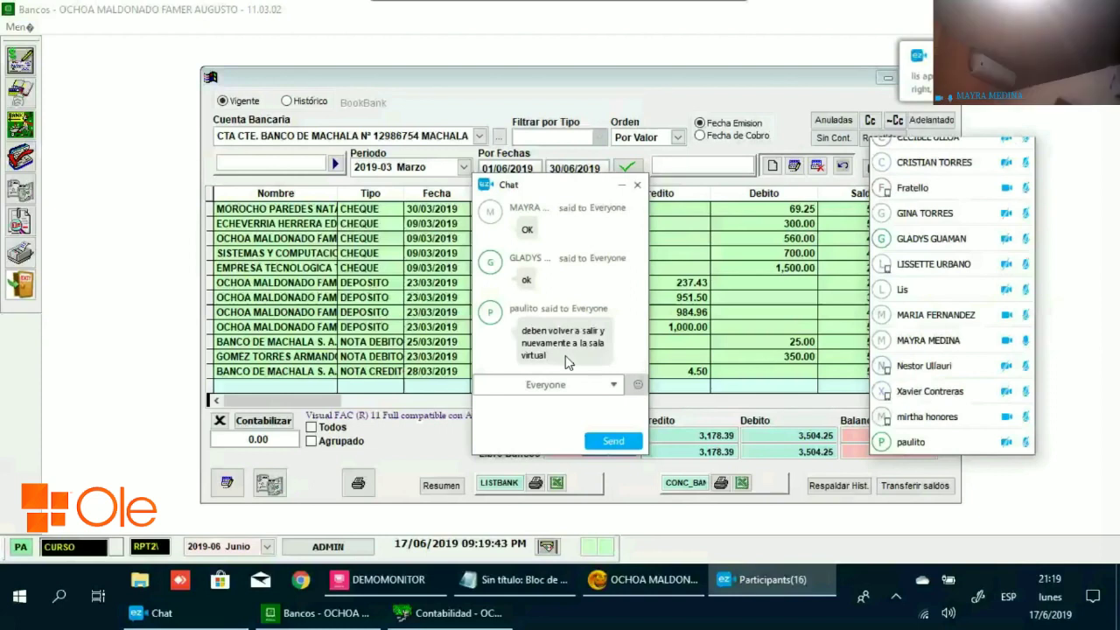
# Review cheque 001001 and deposit 334455 in the March 2019 bank book, and check the participants' microphone states.
pyautogui.click(505, 267)
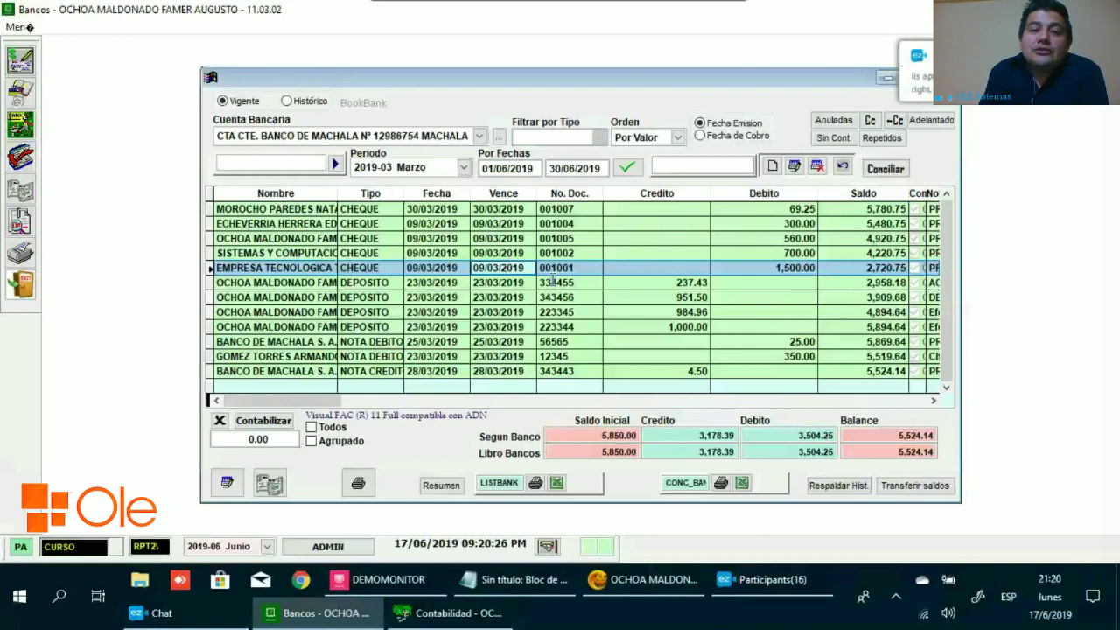
pyautogui.press('Down')
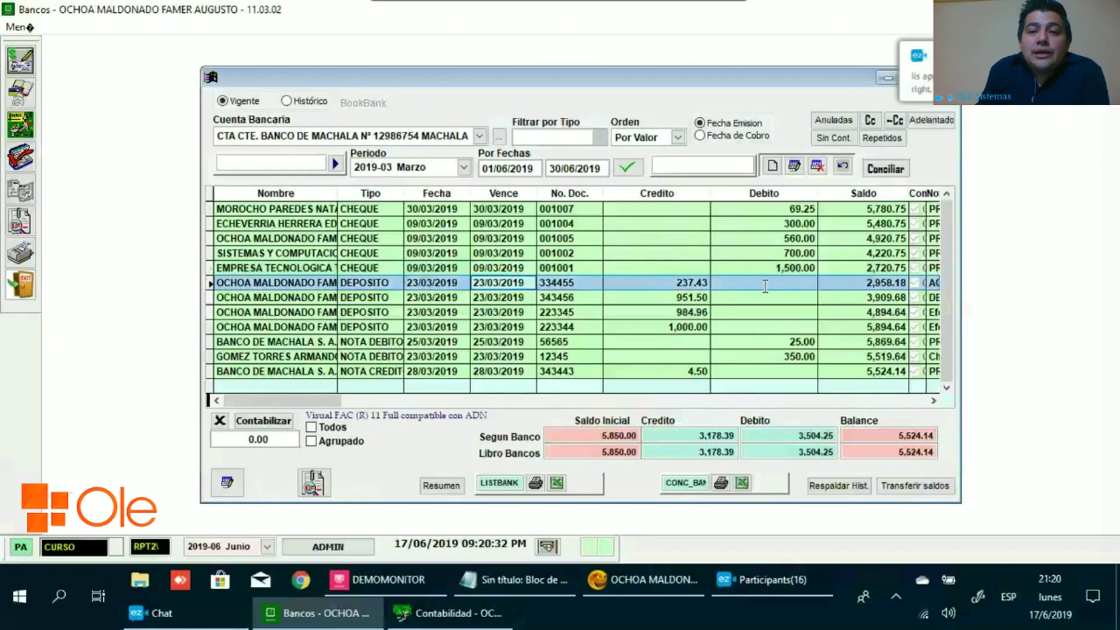
pyautogui.click(440, 173)
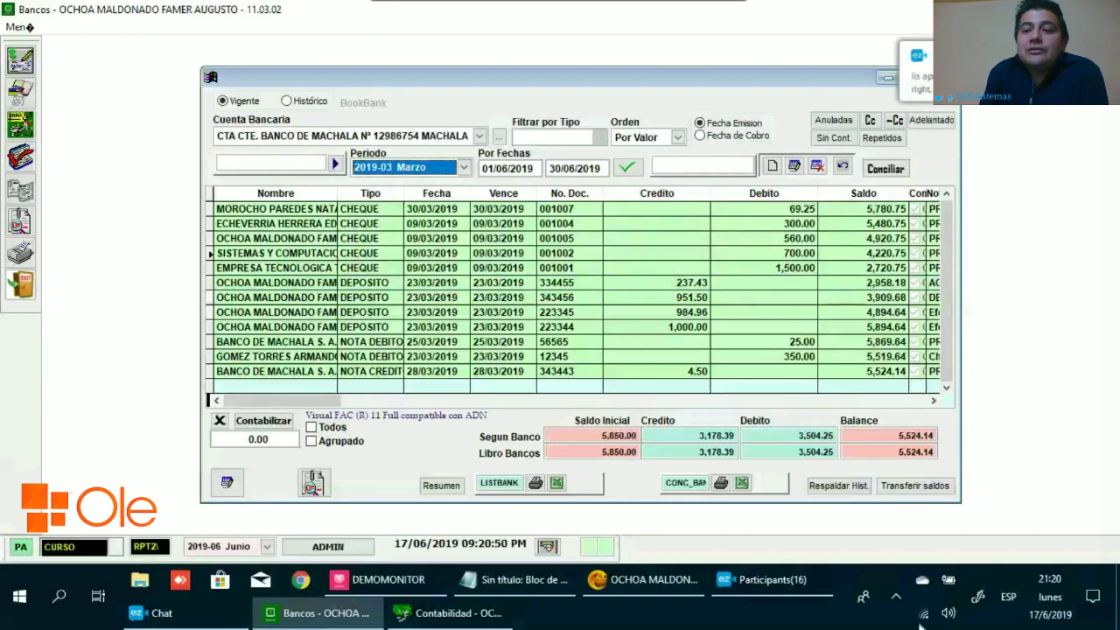
pyautogui.click(761, 579)
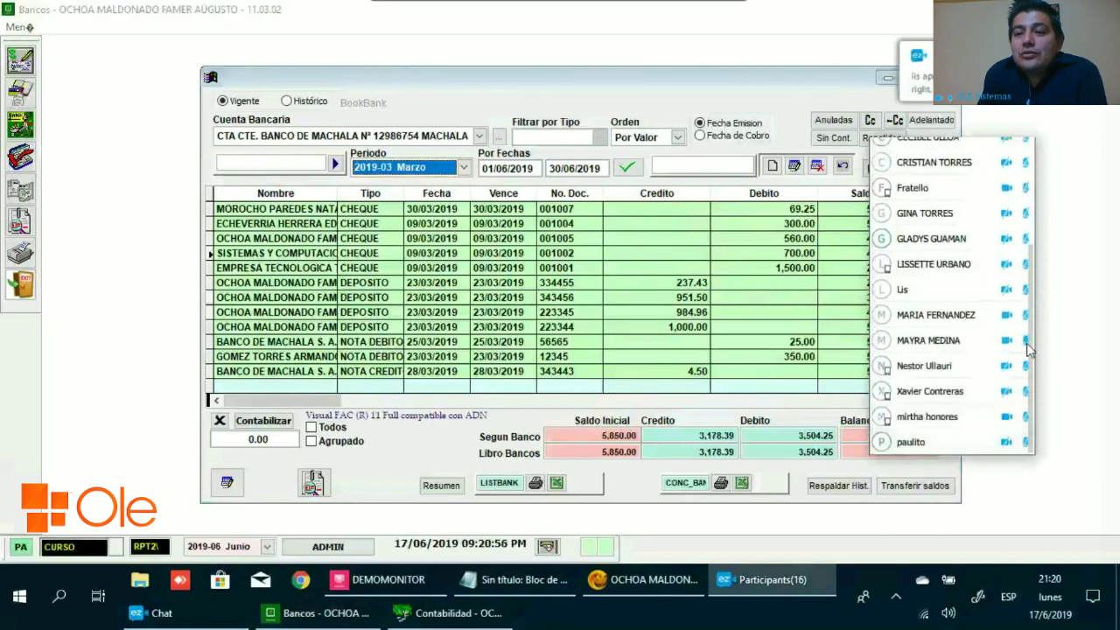
pyautogui.click(683, 270)
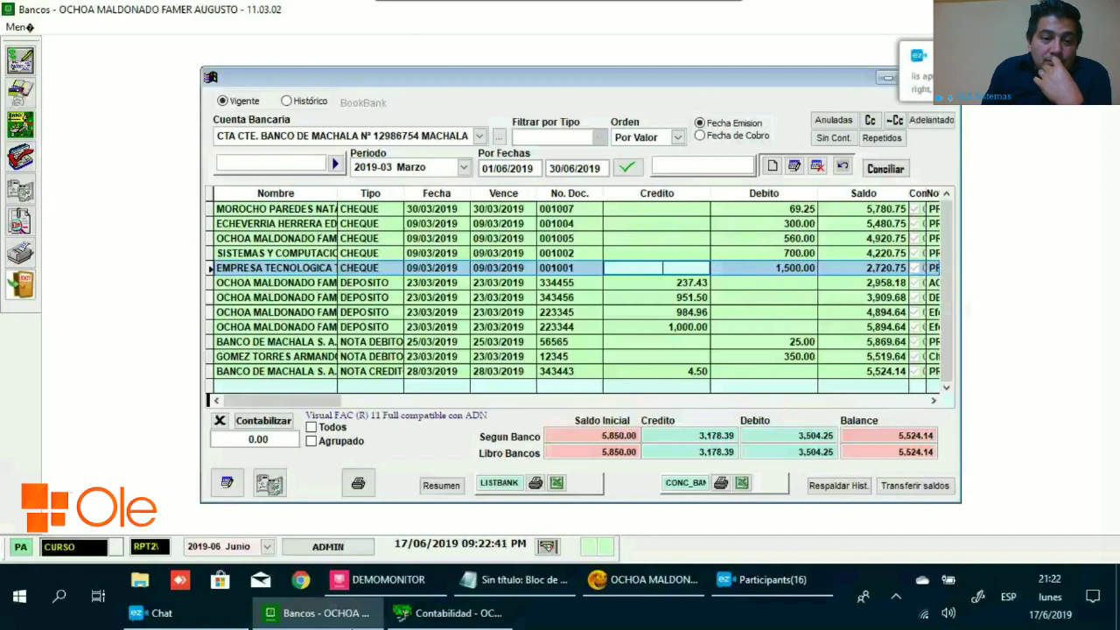
# Read the chat question about handling fines for protested cheques and return to the March 2019 bank movements.
pyautogui.click(210, 620)
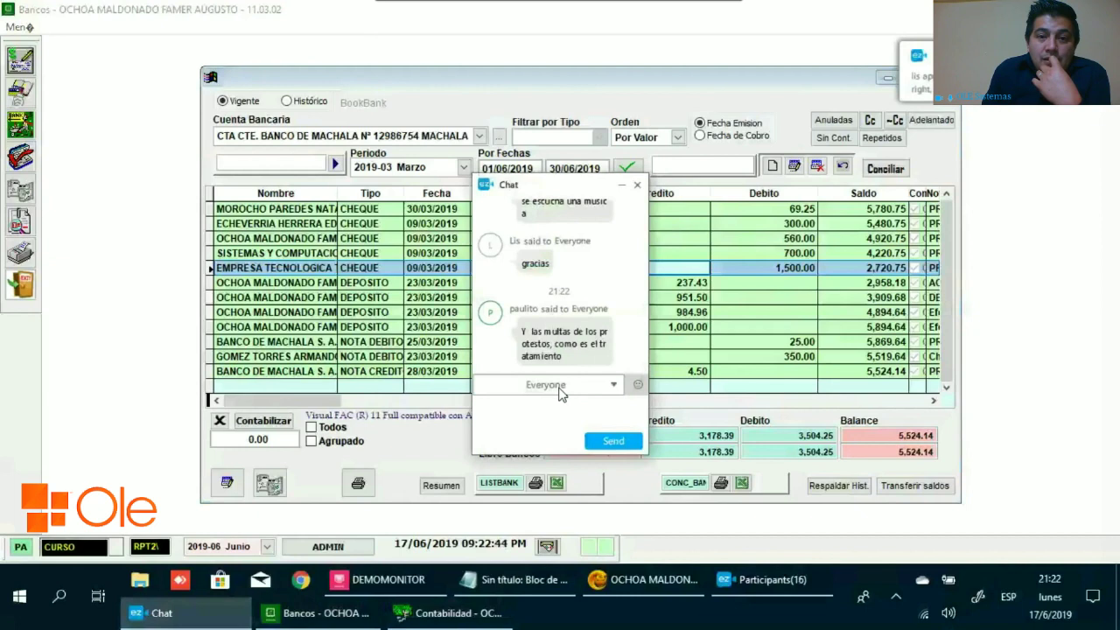
pyautogui.click(452, 293)
pyautogui.scroll(-3, 452, 293)
pyautogui.scroll(3, 452, 293)
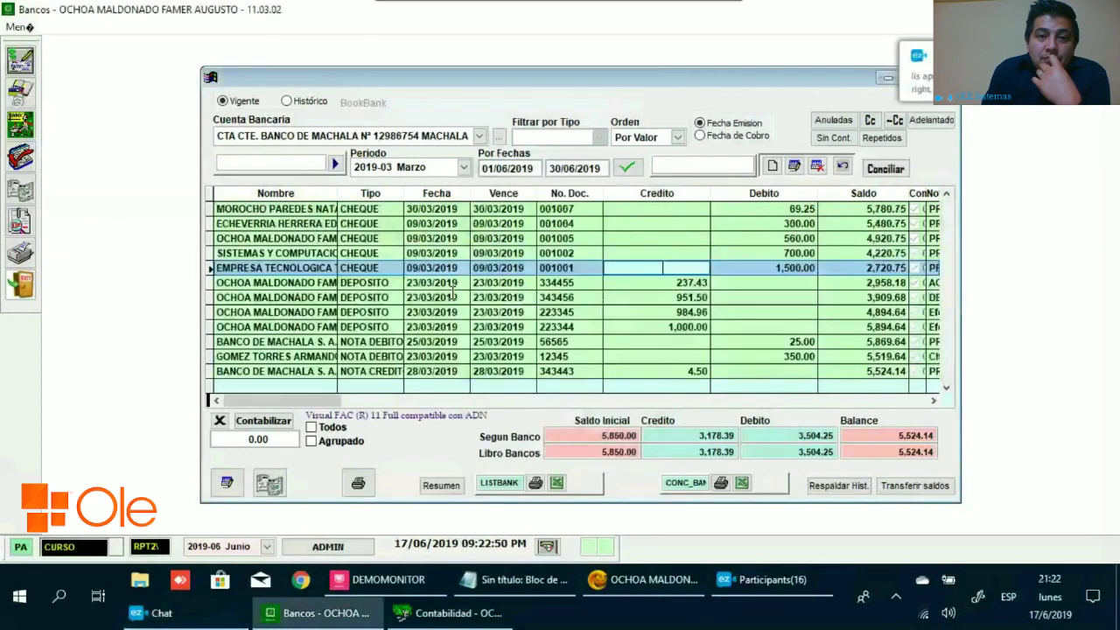
pyautogui.scroll(-1, 452, 293)
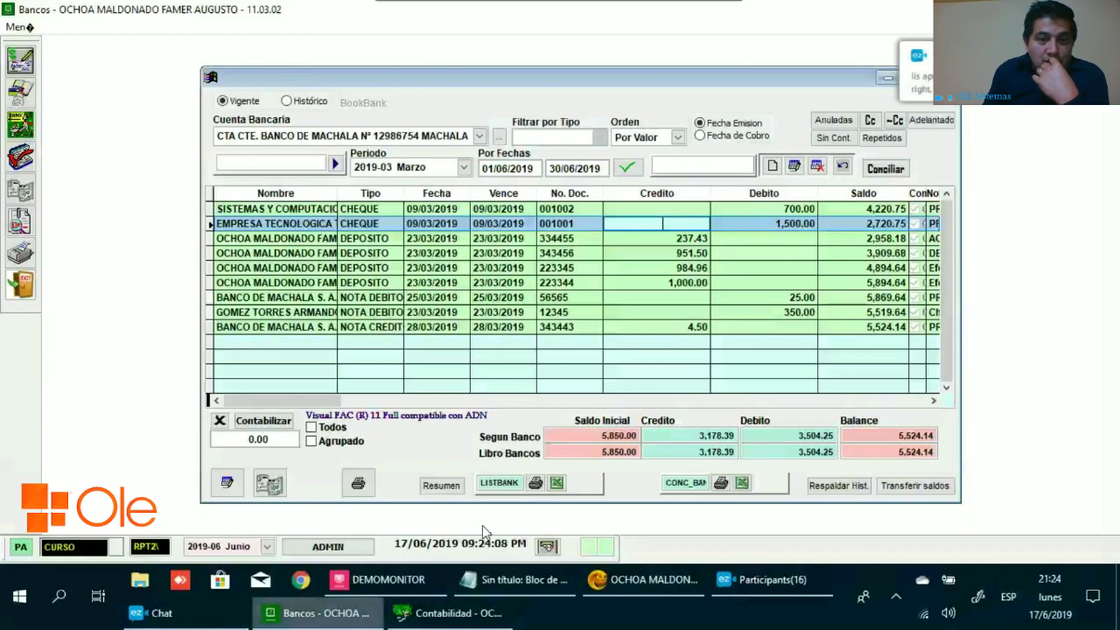
# Recheck the meeting chat and look through the bank movements around deposit 343456.
pyautogui.click(185, 613)
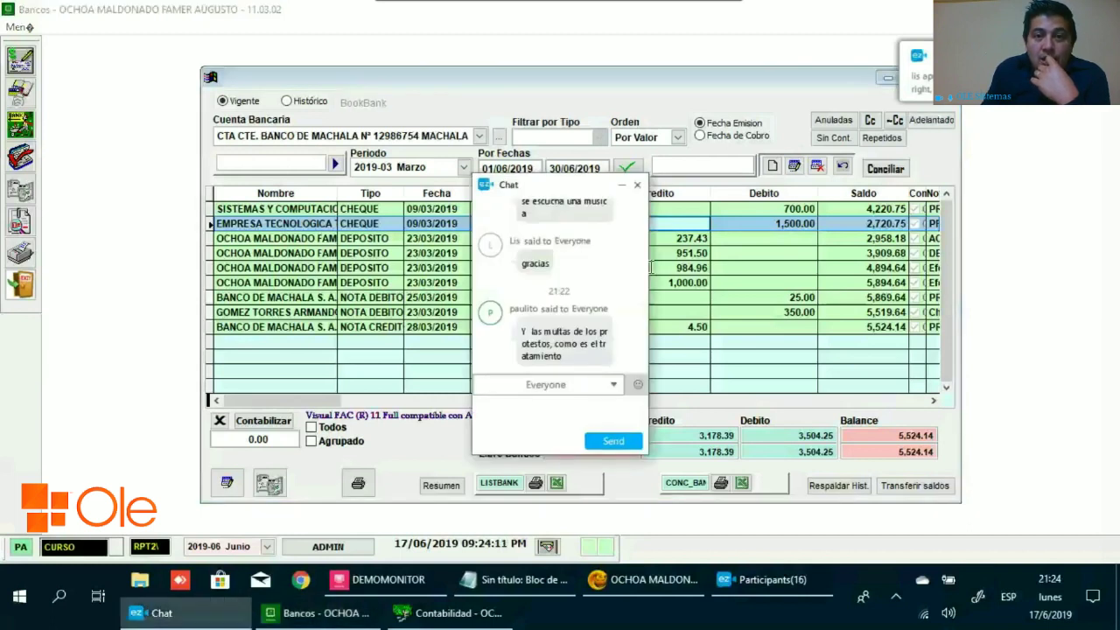
pyautogui.click(621, 185)
pyautogui.click(483, 253)
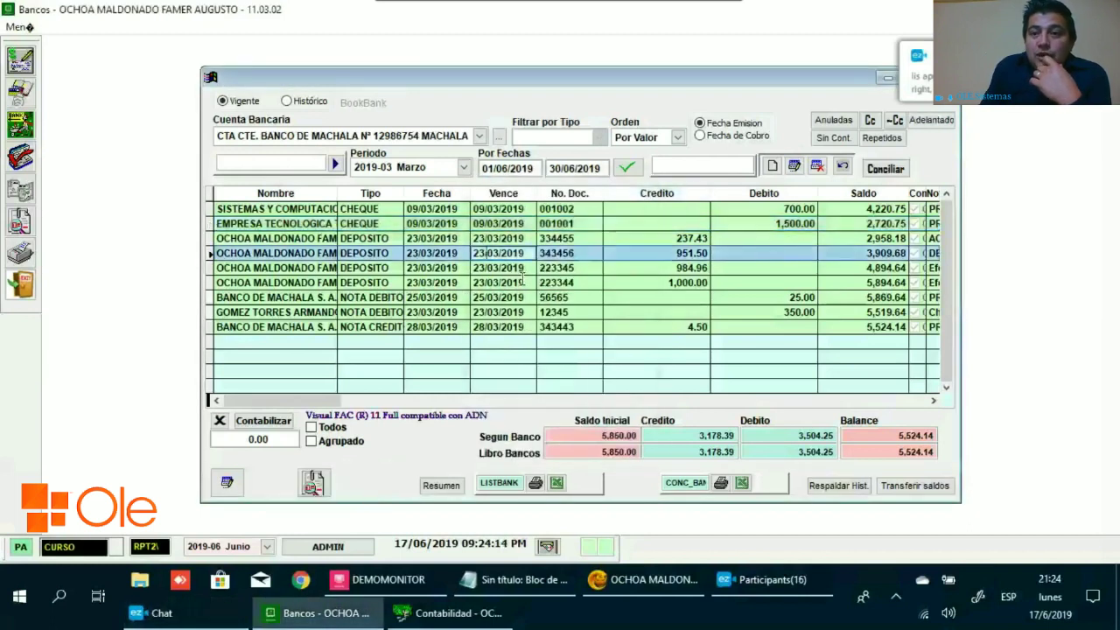
pyautogui.scroll(1, 522, 277)
pyautogui.scroll(-4, 522, 278)
pyautogui.scroll(4, 522, 278)
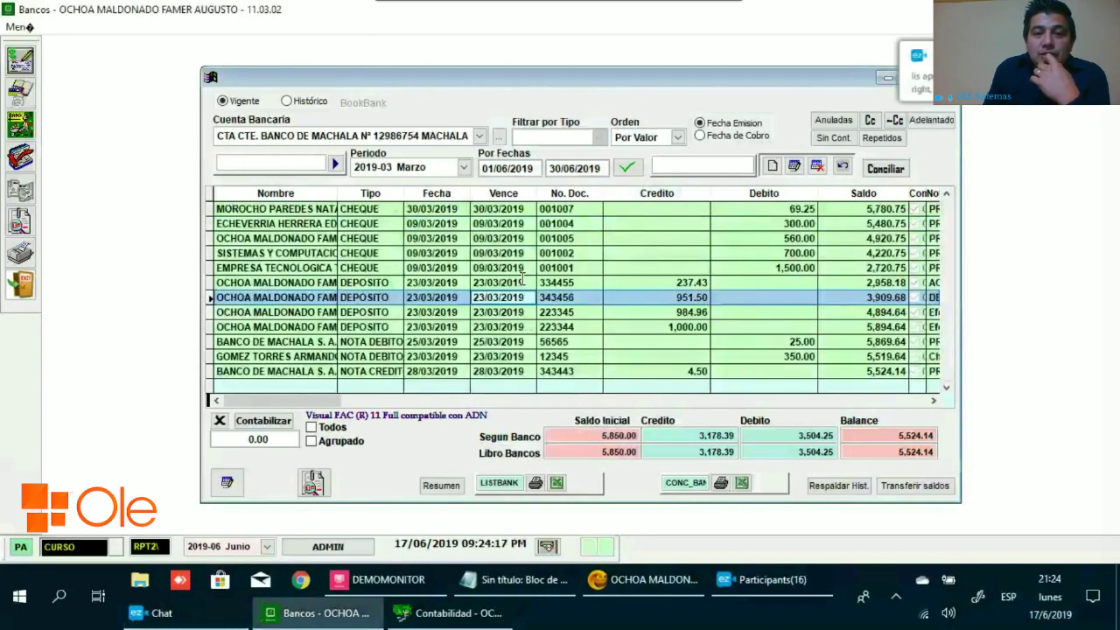
# Check the participants list and the chat for further questions, then look over the debit and credit notes in the bank book.
pyautogui.click(786, 592)
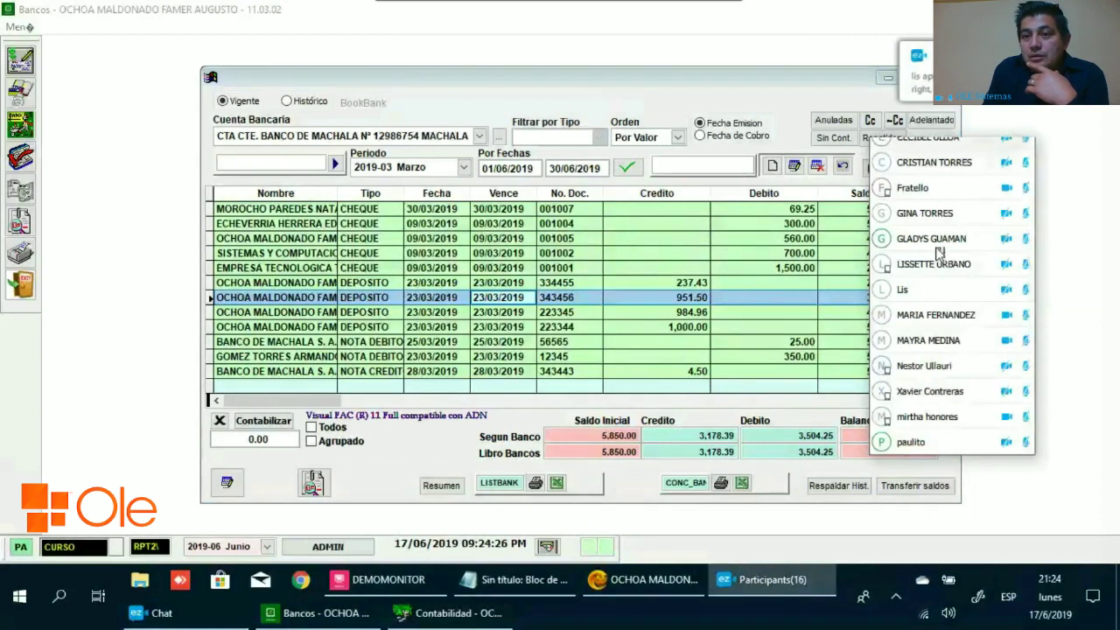
pyautogui.click(704, 258)
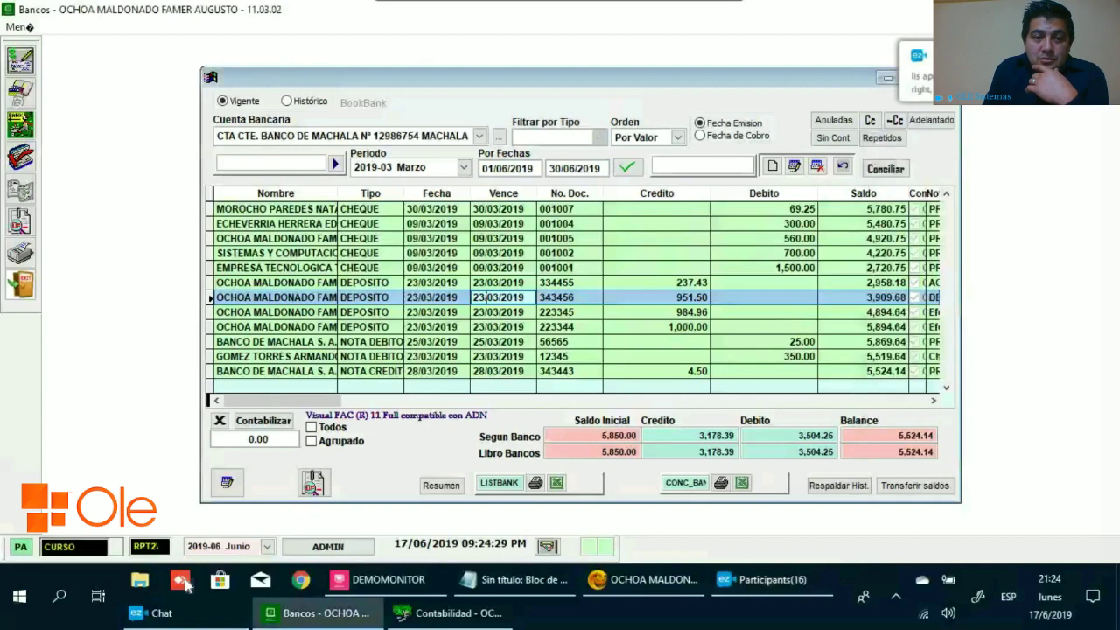
pyautogui.click(169, 614)
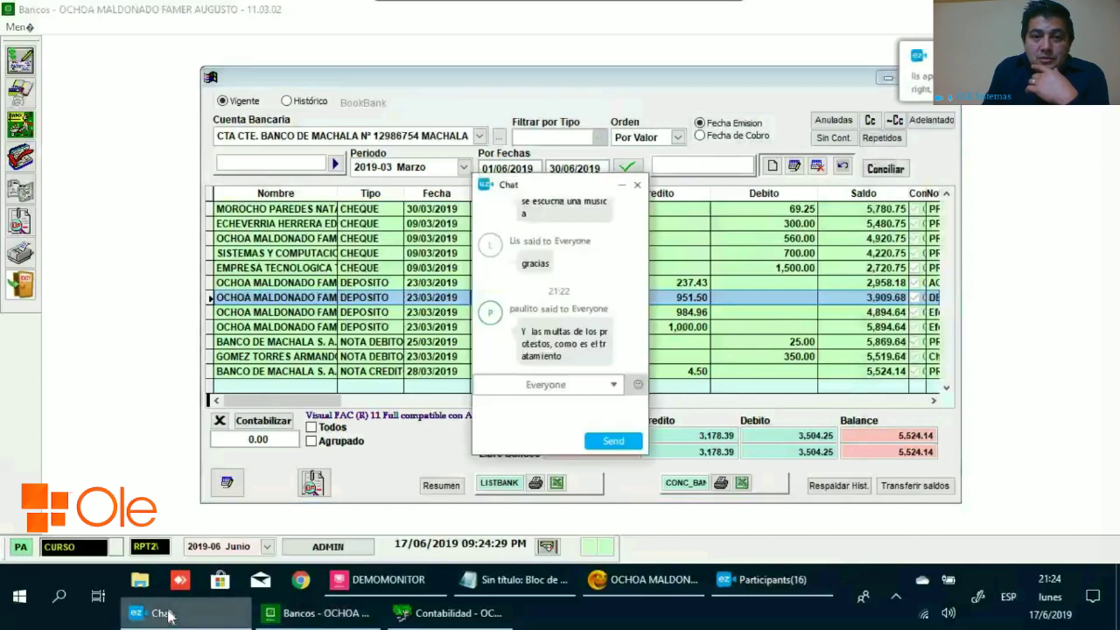
pyautogui.click(636, 186)
pyautogui.scroll(-3, 569, 325)
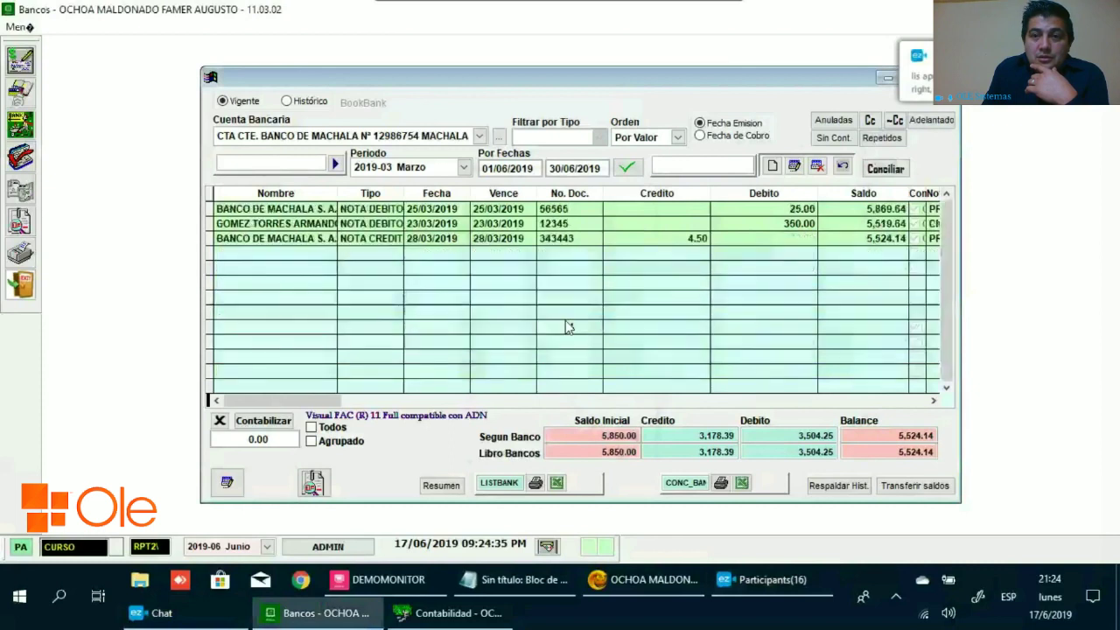
pyautogui.scroll(3, 569, 327)
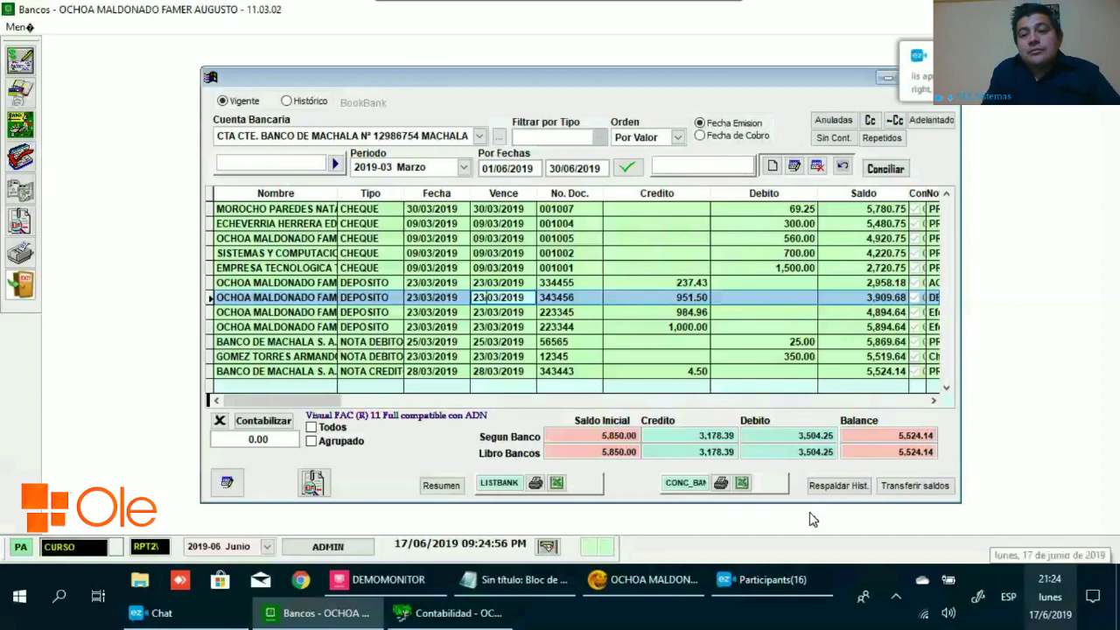
# Read the chat question about matching the account statement balance with the bank module balance.
pyautogui.click(947, 612)
pyautogui.click(529, 326)
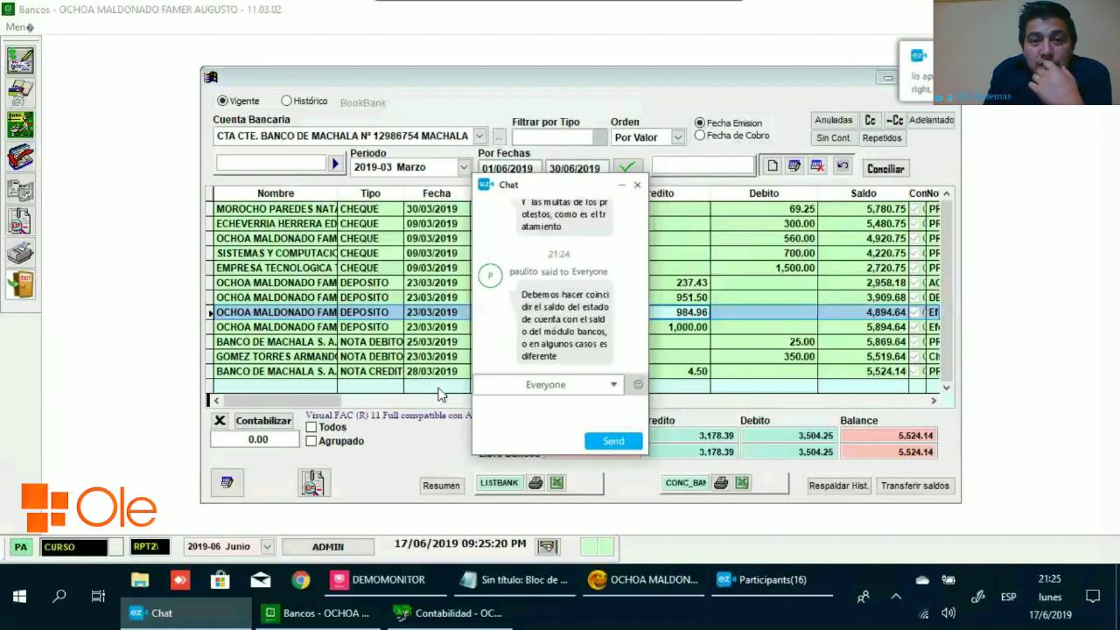
pyautogui.scroll(2, 583, 317)
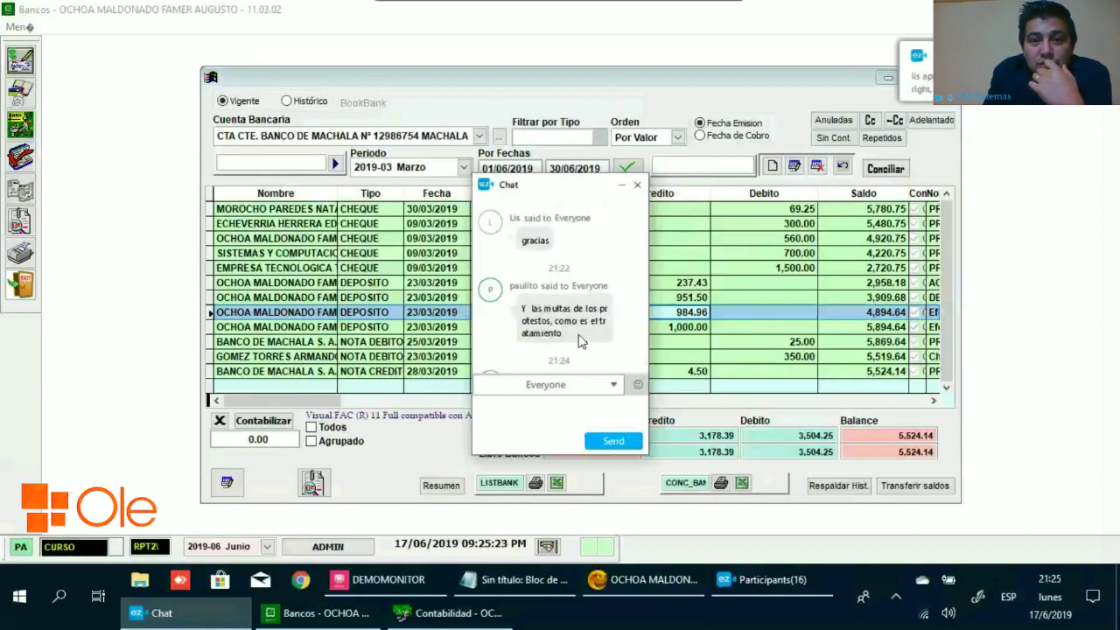
pyautogui.scroll(-3, 584, 350)
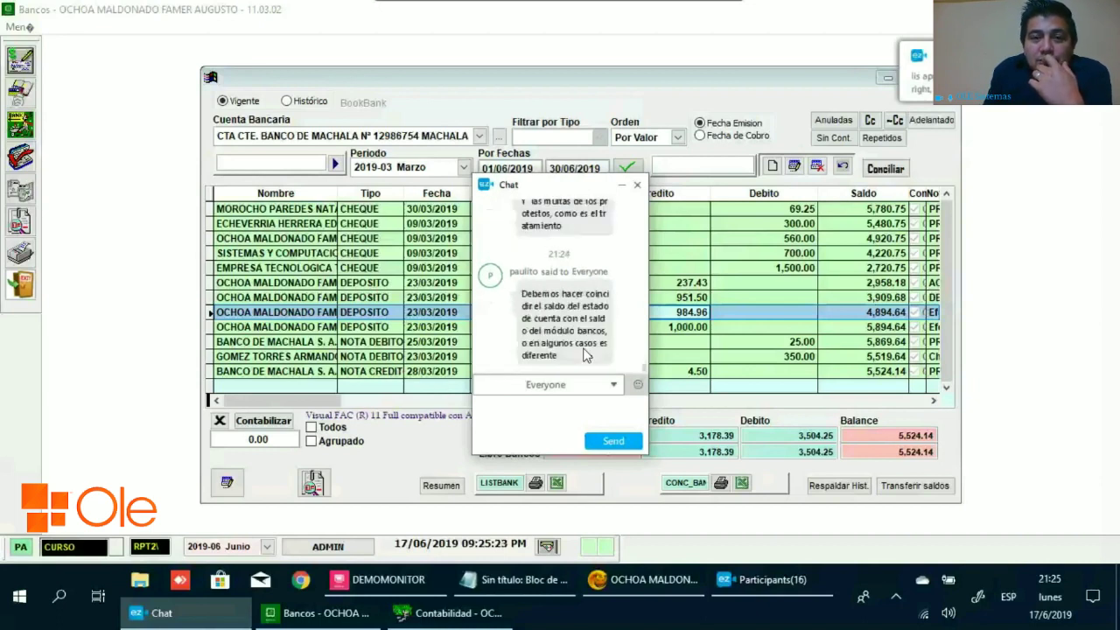
pyautogui.scroll(1, 593, 332)
pyautogui.scroll(2, 593, 331)
pyautogui.scroll(-2, 593, 332)
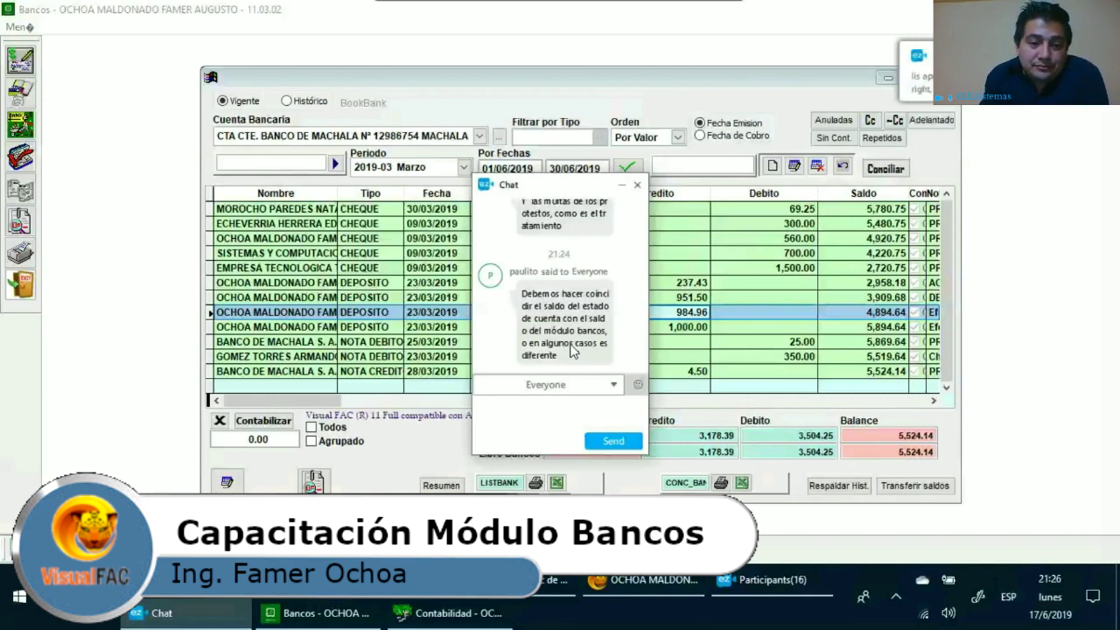
# Look through the participants list and the latest chat messages, then return to deposit 223344 in the bank book.
pyautogui.click(793, 584)
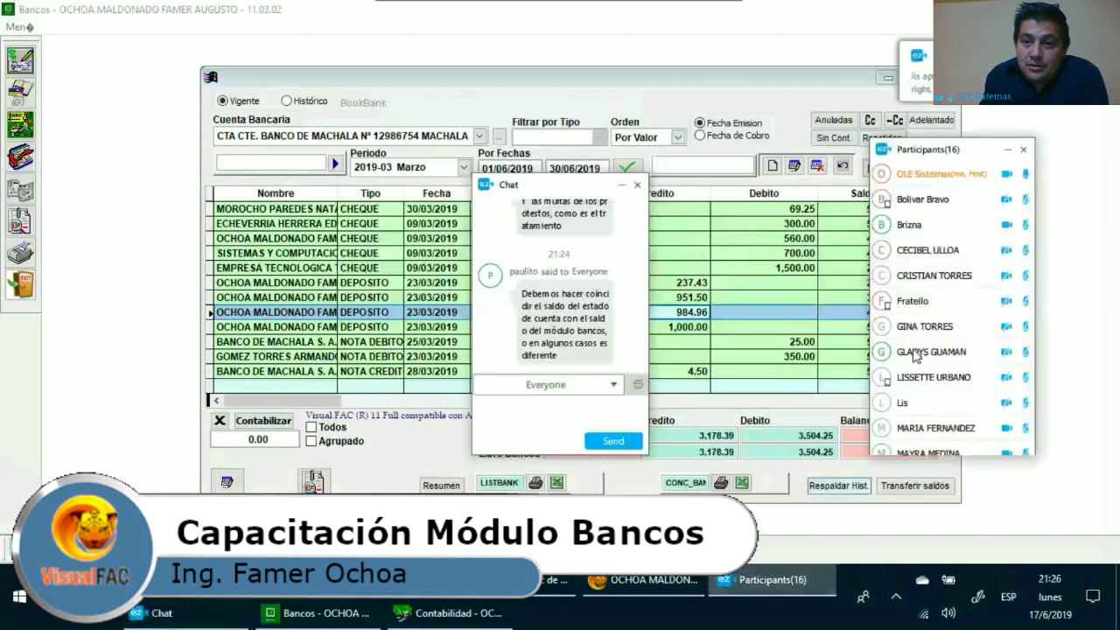
pyautogui.scroll(-3, 914, 355)
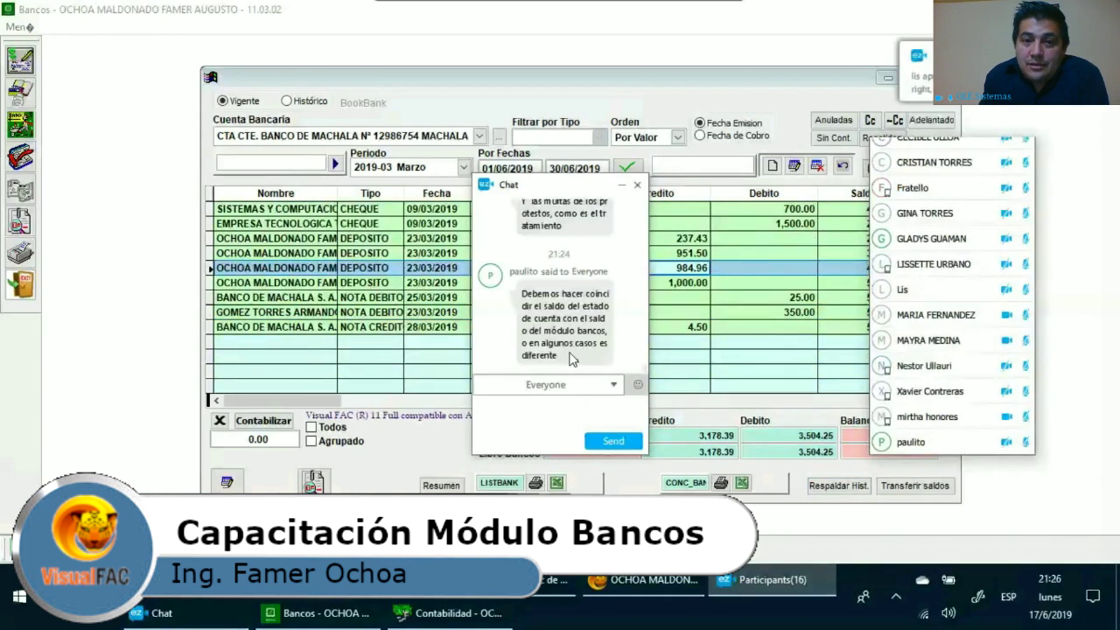
pyautogui.click(622, 185)
pyautogui.click(199, 617)
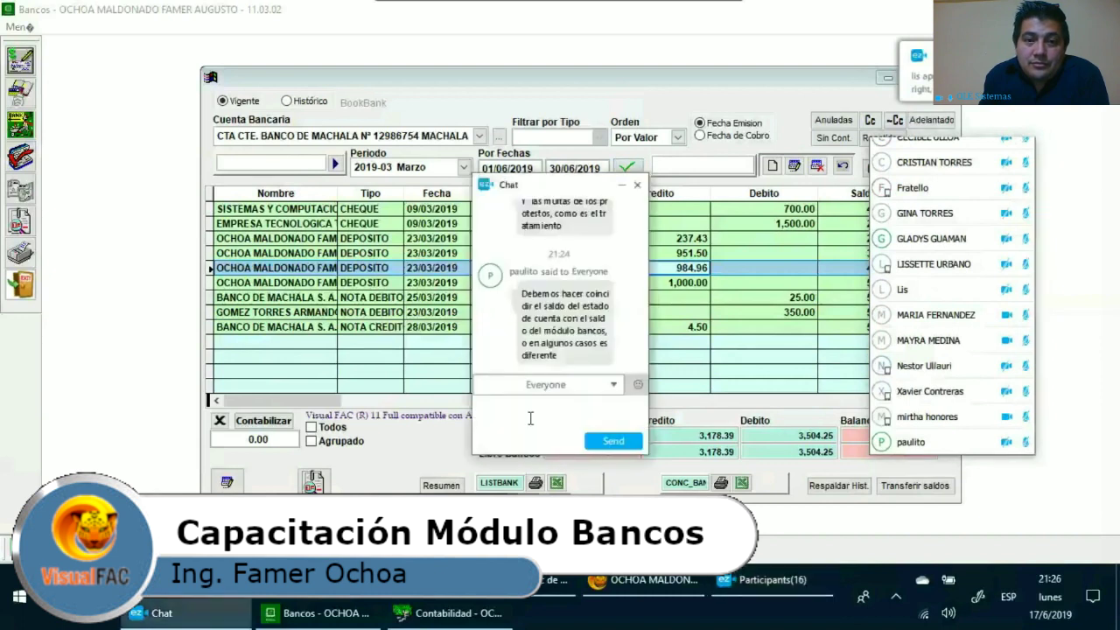
pyautogui.click(384, 286)
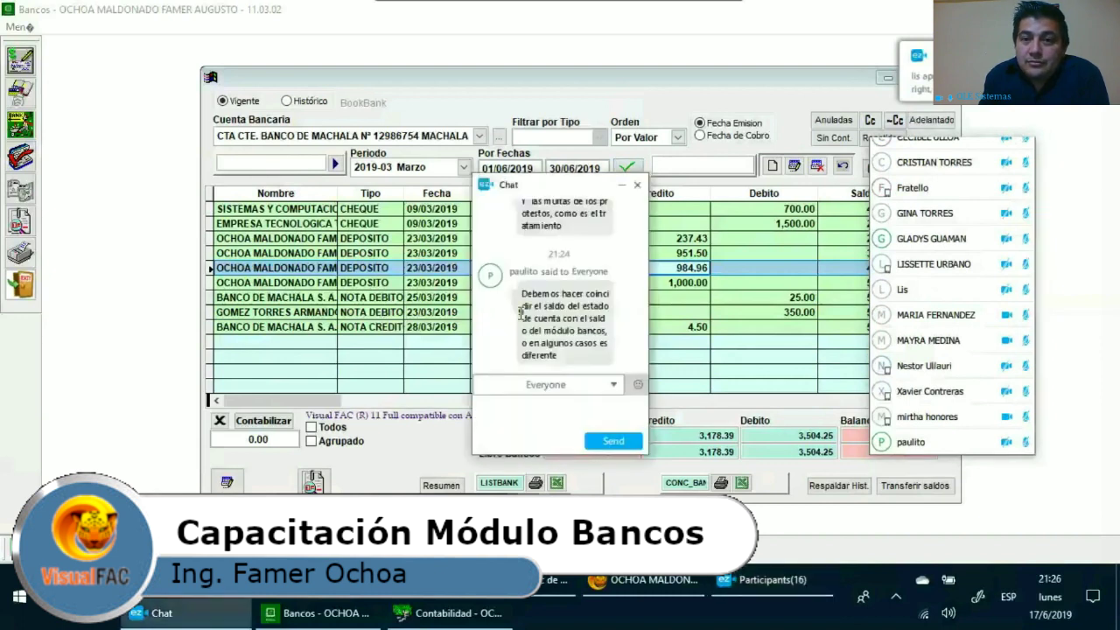
pyautogui.scroll(1, 521, 313)
pyautogui.scroll(-2, 520, 315)
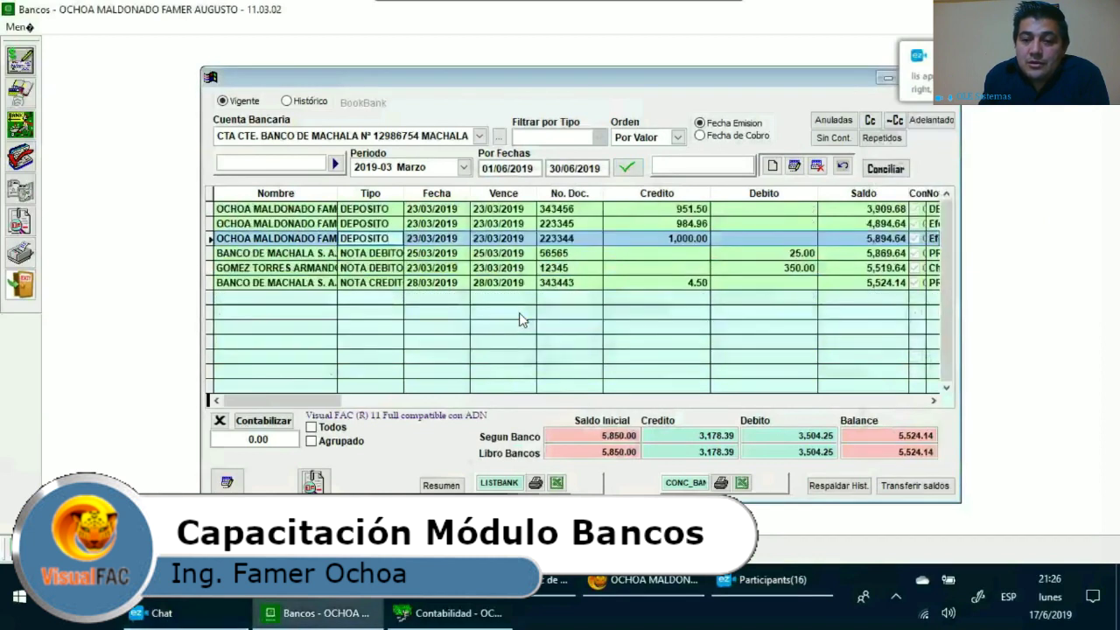
# Select the Banco de Machala debit note 56565 among the March 2019 bank movements.
pyautogui.click(555, 580)
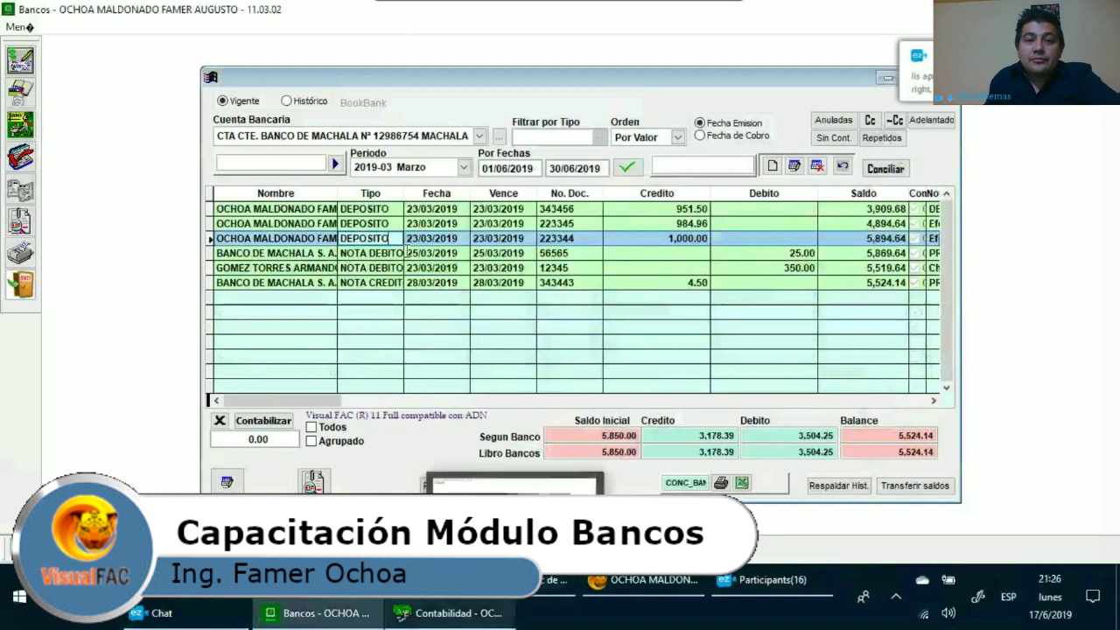
pyautogui.click(384, 249)
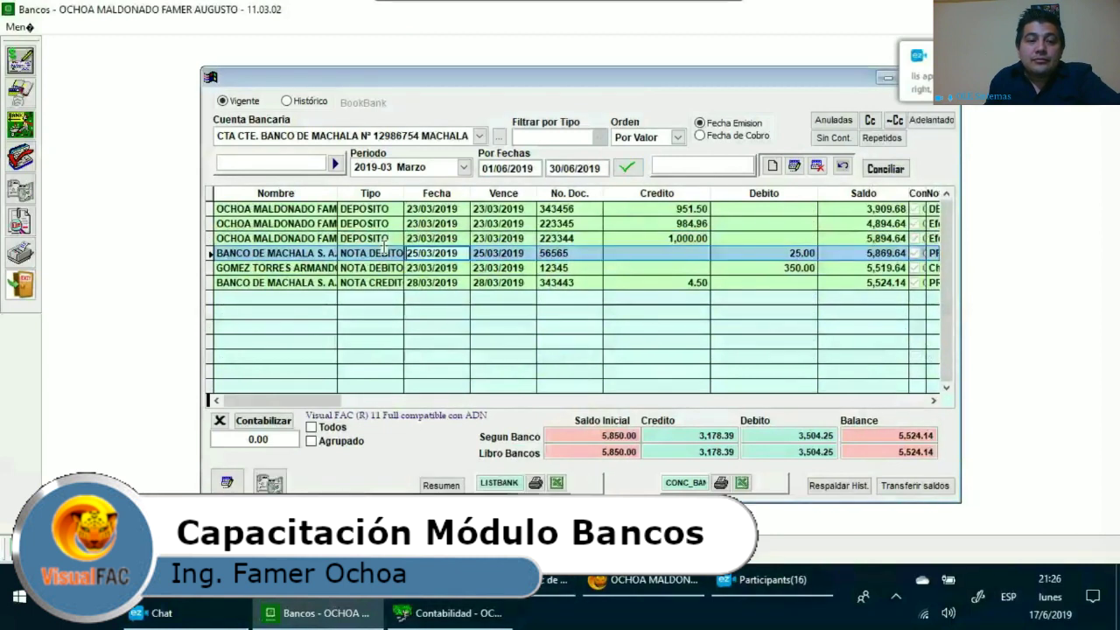
pyautogui.scroll(2, 384, 250)
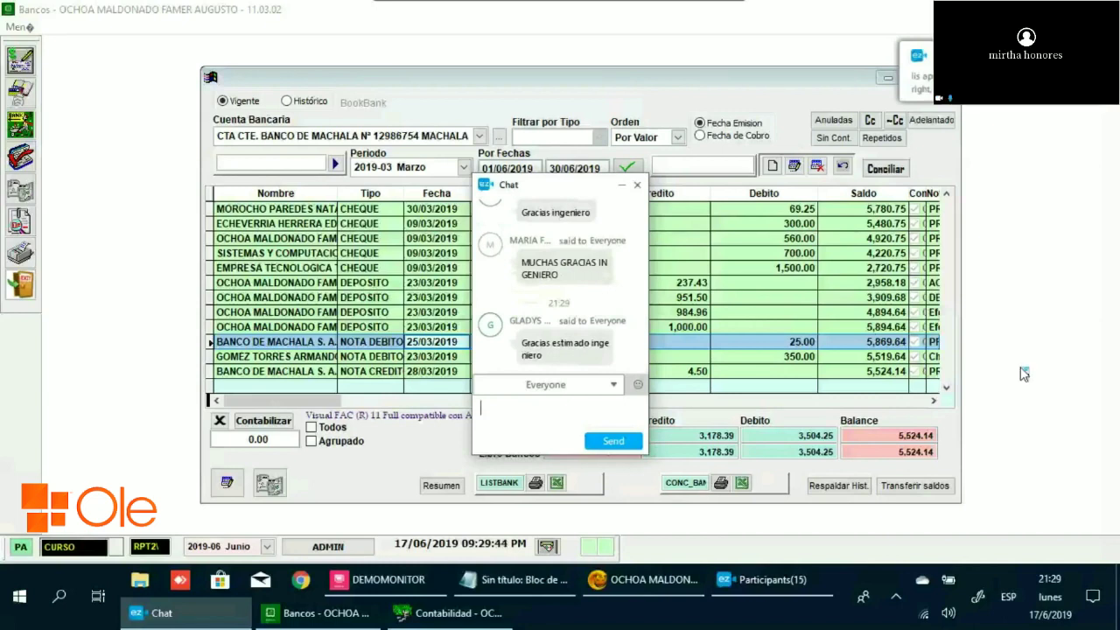
# Bring up the moderation options for a participant in the participants list and dismiss them.
pyautogui.scroll(-1, 1030, 413)
pyautogui.rightClick(987, 381)
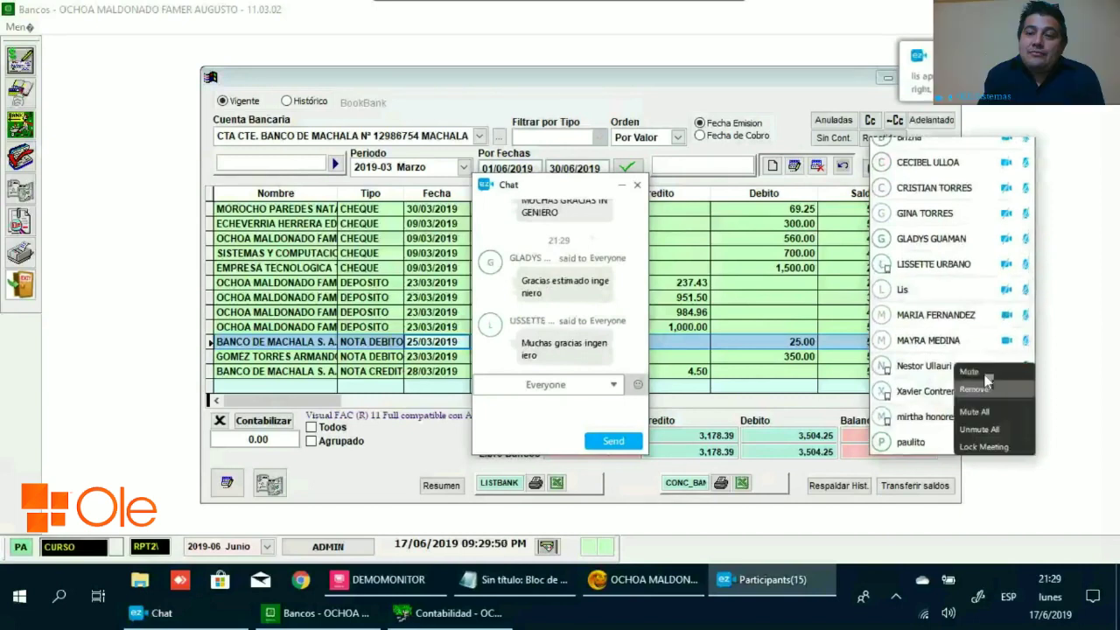
pyautogui.click(814, 542)
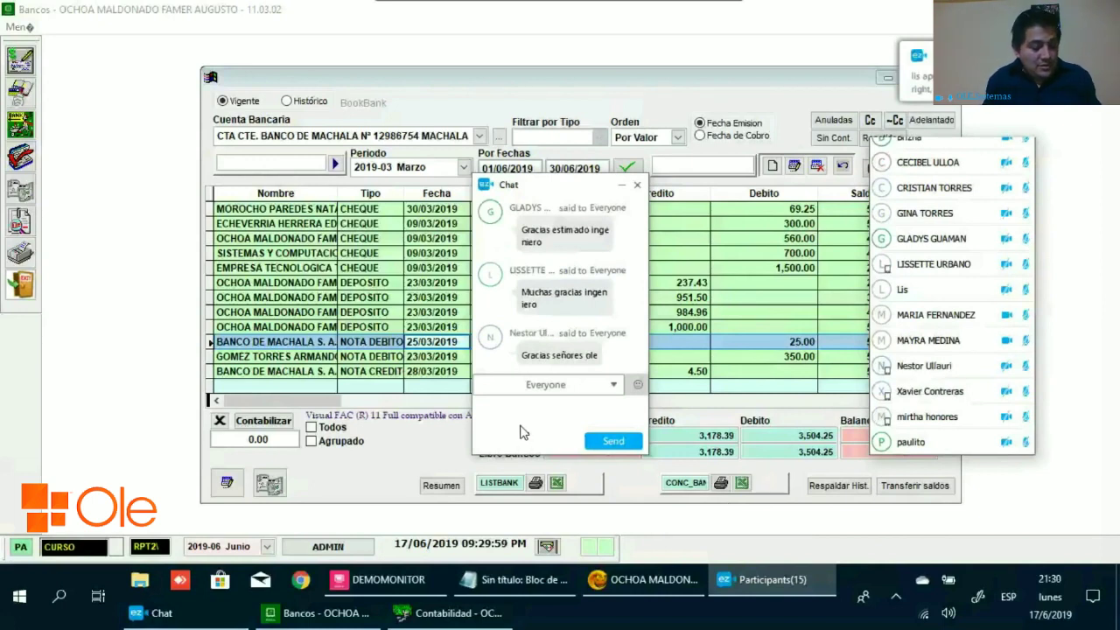
# Send everyone in the meeting chat the messages "Saludos.." and "Buenas noches".
pyautogui.write('Saludos')
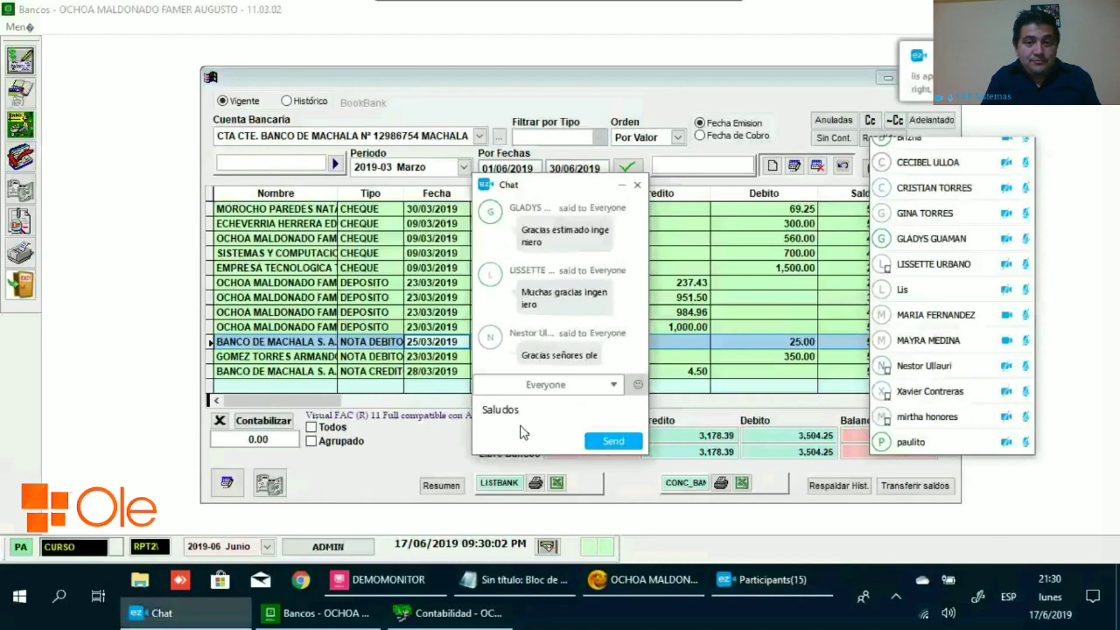
pyautogui.write('.')
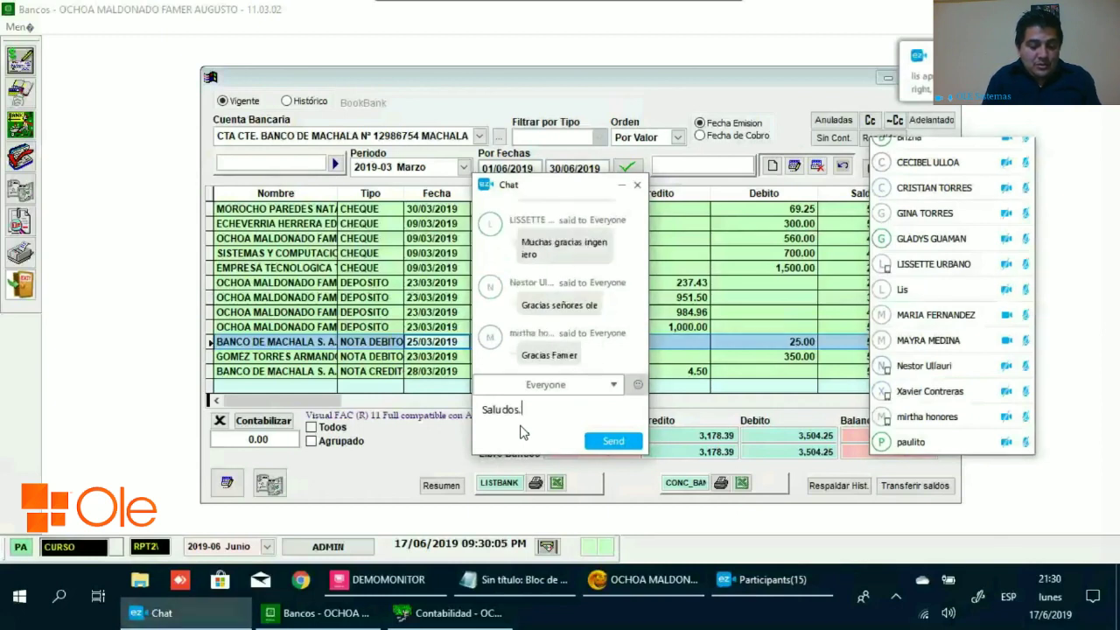
pyautogui.press('Return')
pyautogui.write('Buenas noches')
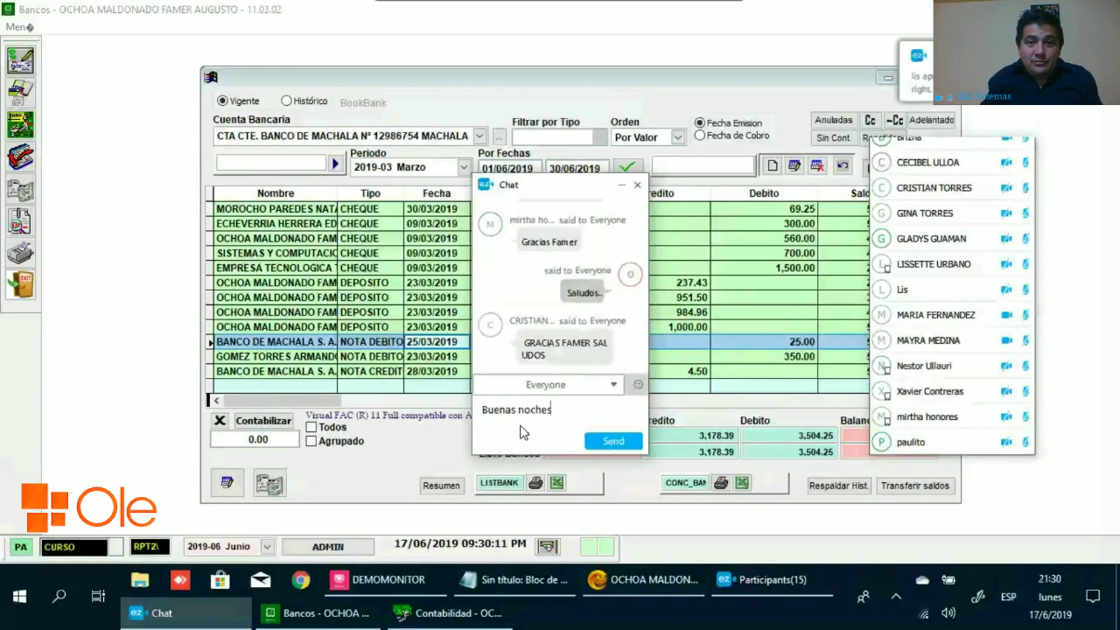
pyautogui.press('Return')
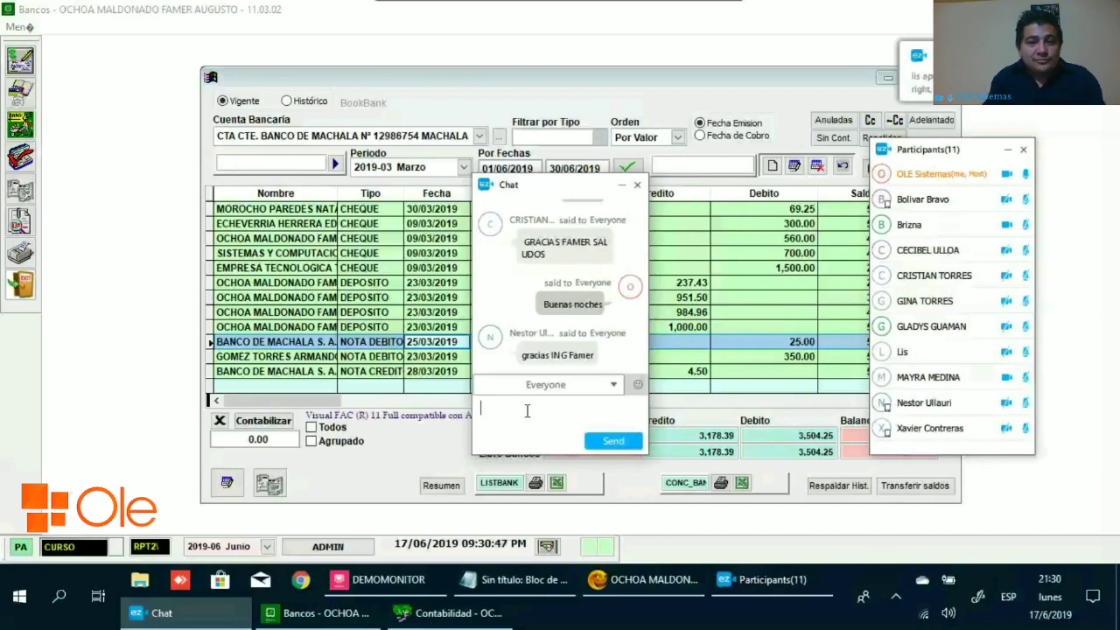
# Send everyone in the meeting chat the message "Gracias a ustedes por la antención prestada..".
pyautogui.write('G')
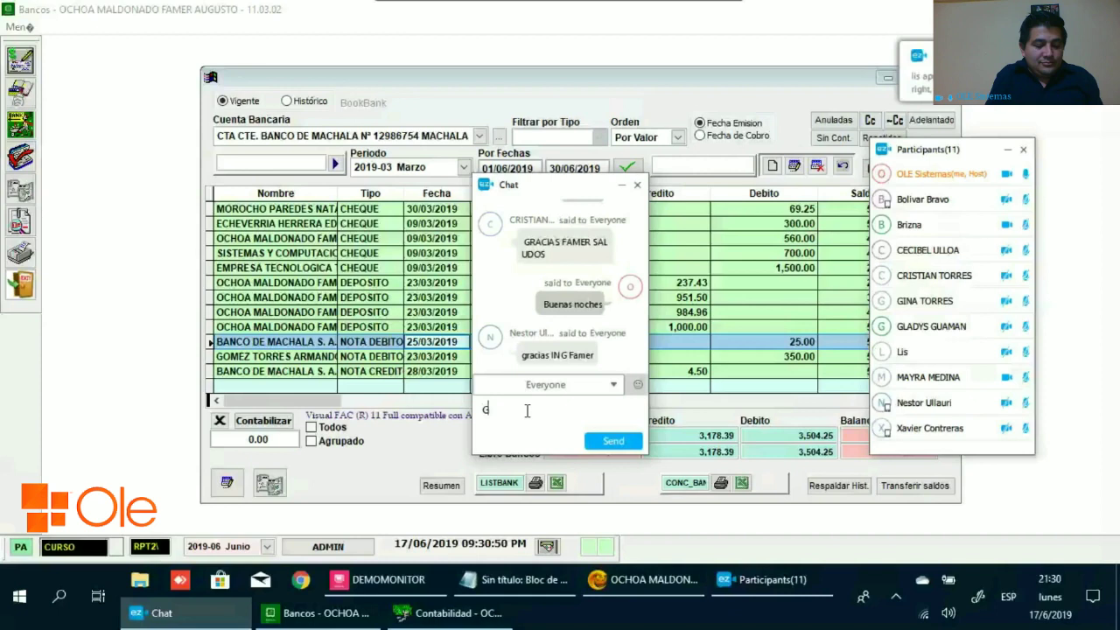
pyautogui.write('racias')
pyautogui.write(' a l')
pyautogui.write('stedes')
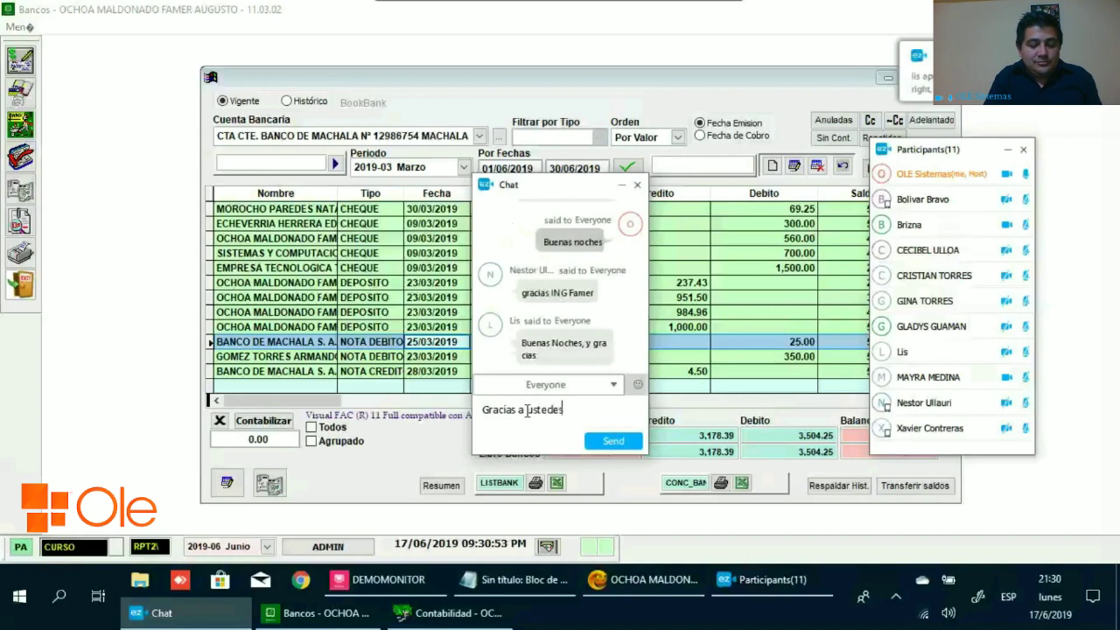
pyautogui.write(' por l')
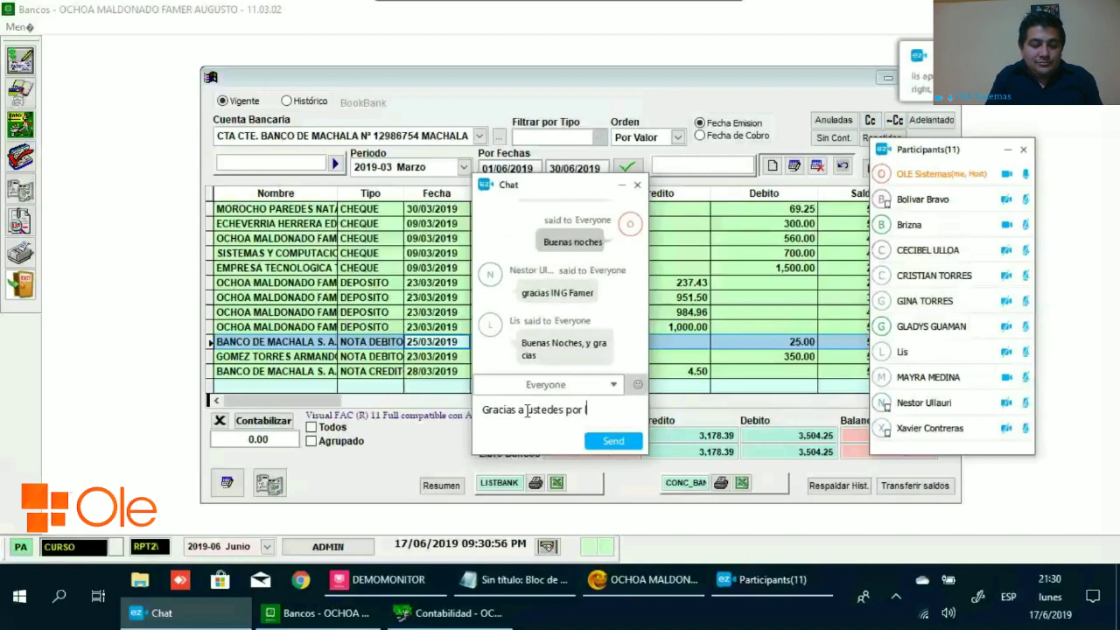
pyautogui.write('a antencion prestada')
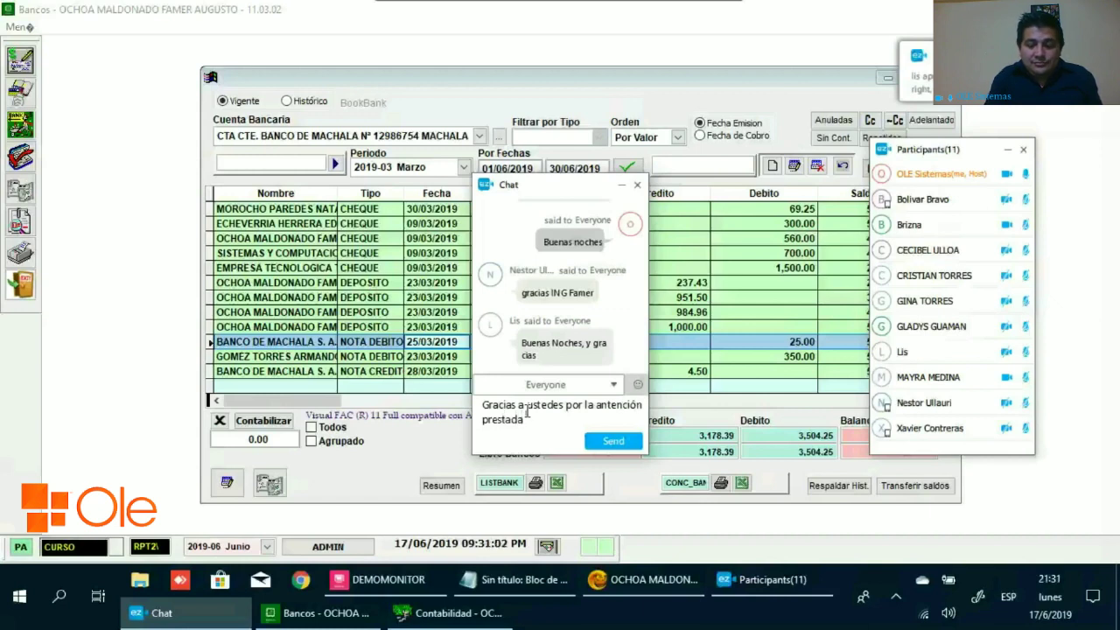
pyautogui.write('.')
pyautogui.press('Return')
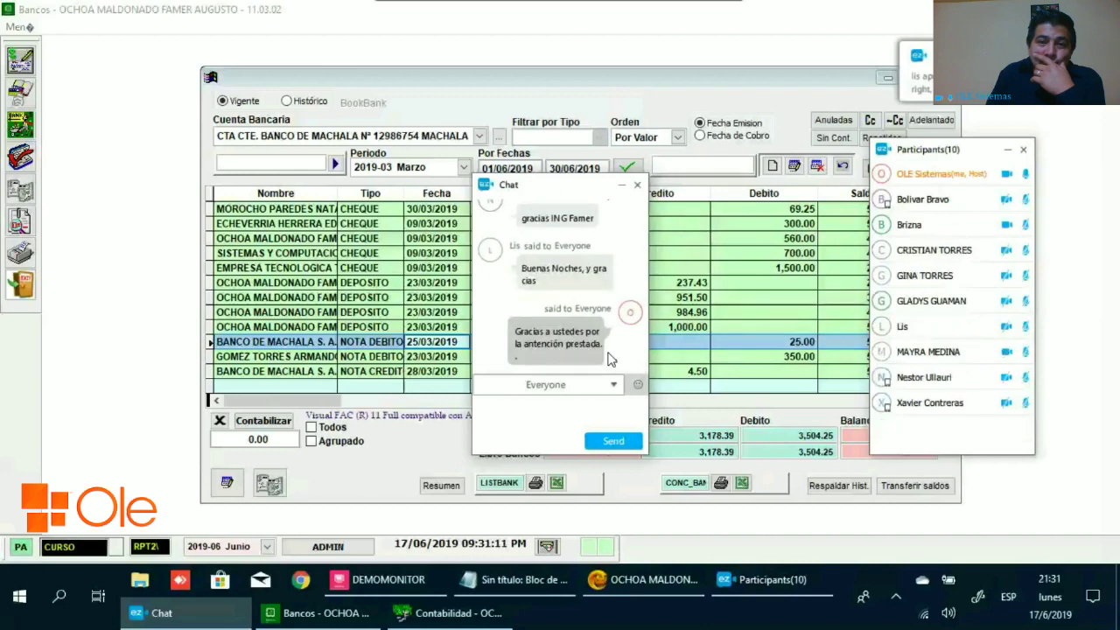
pyautogui.scroll(1, 608, 260)
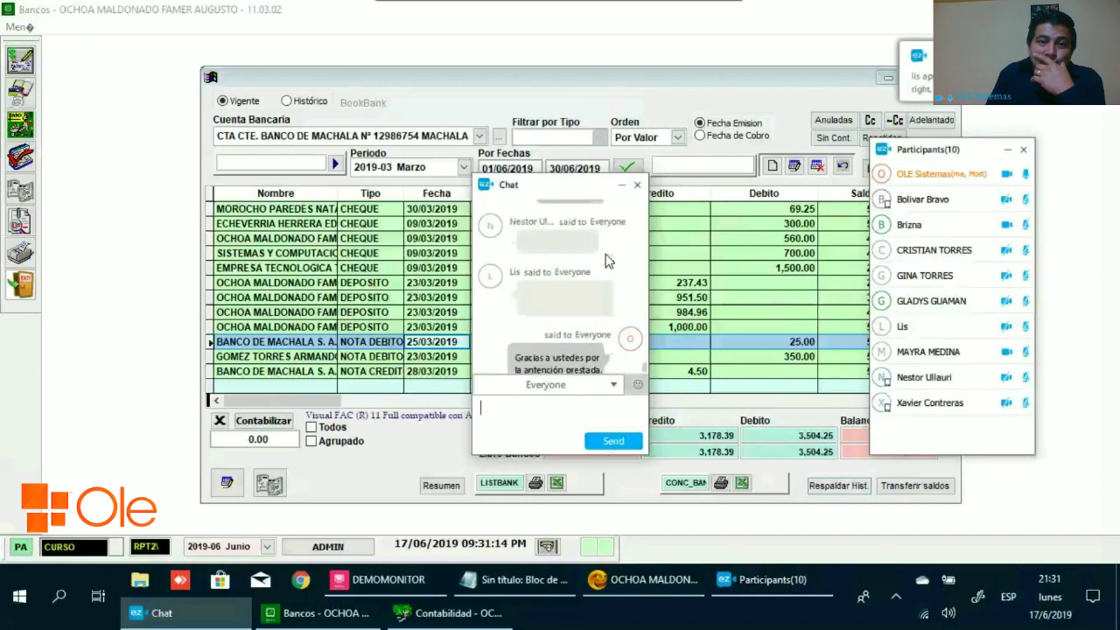
pyautogui.scroll(-1, 608, 260)
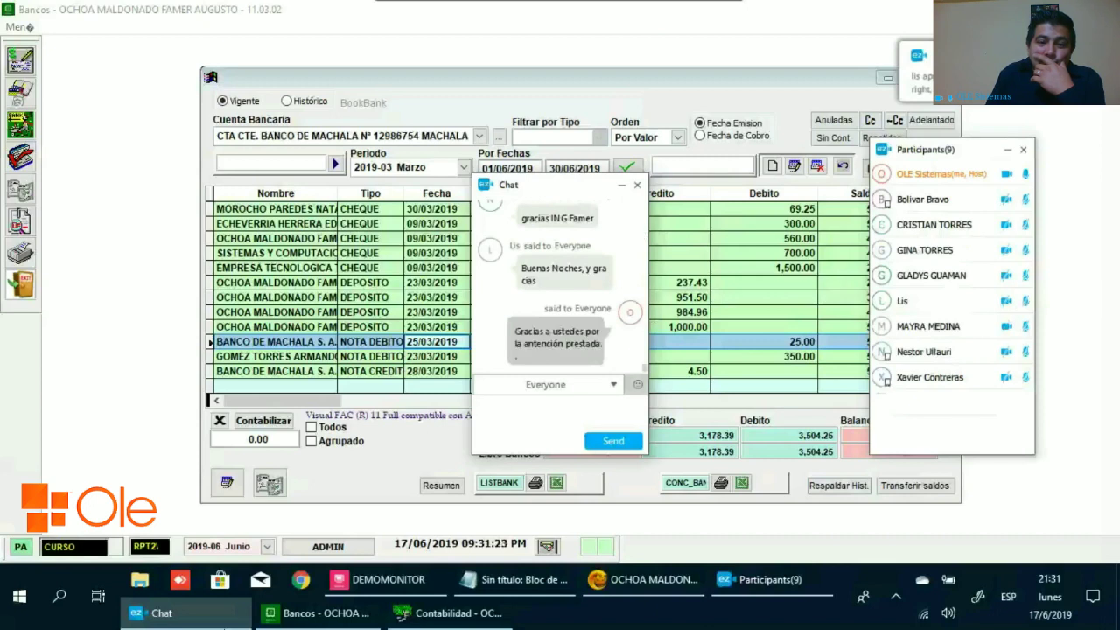
pyautogui.moveTo(678, 37)
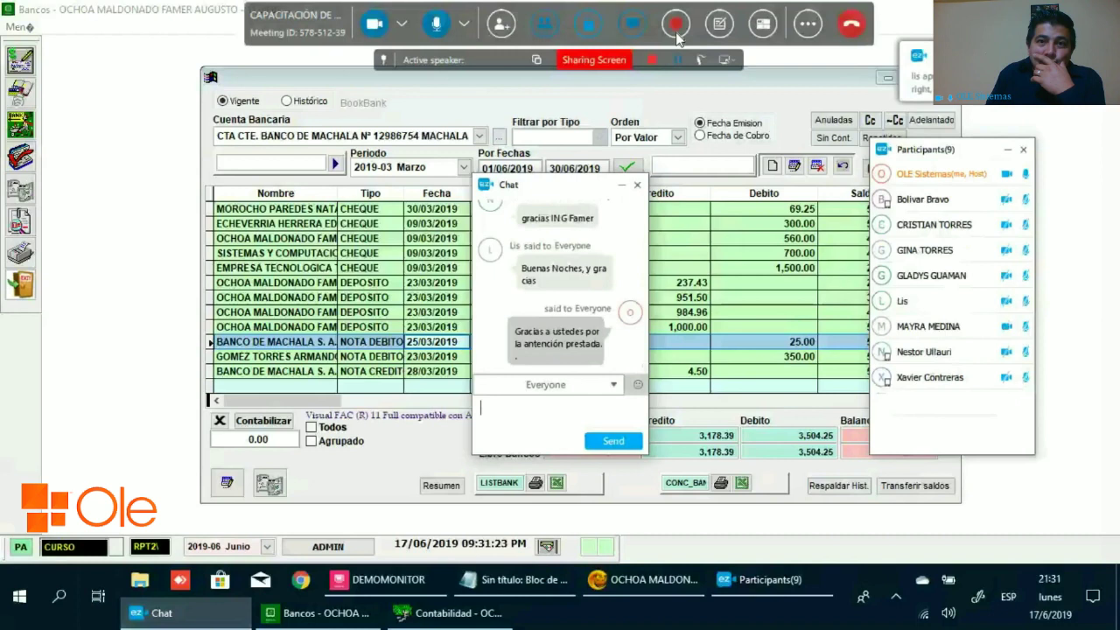